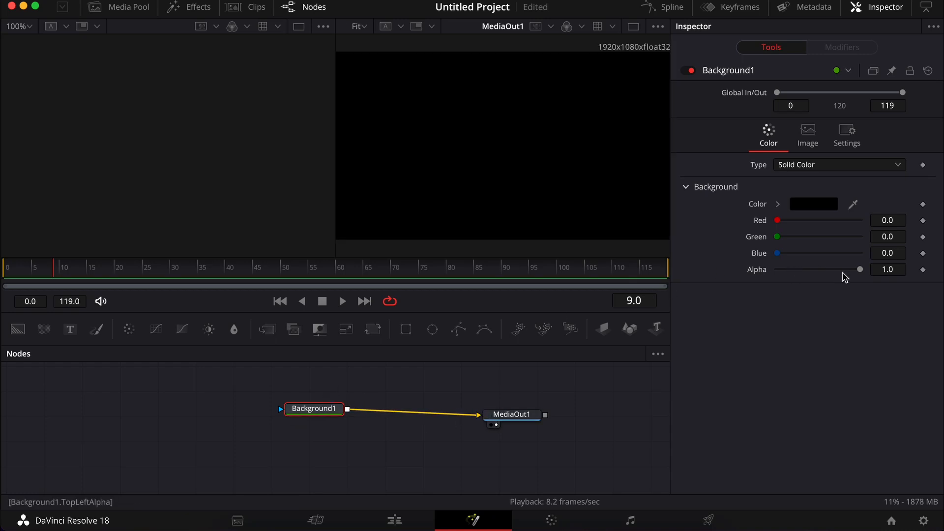
Make Background1 fully transparent with alpha 0.0 and space it farther away from MediaOut1 in the node graph.
left_click_drag(860, 273, 687, 272)
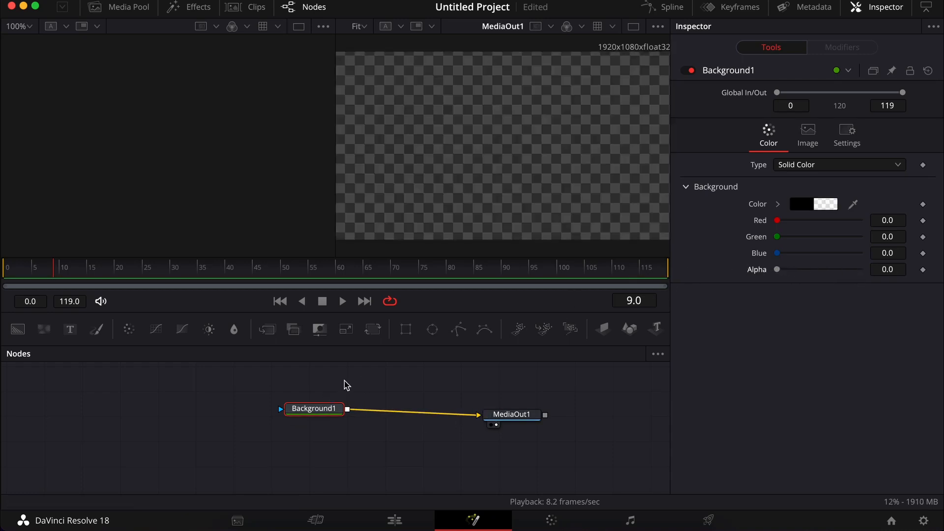
left_click_drag(320, 414, 245, 436)
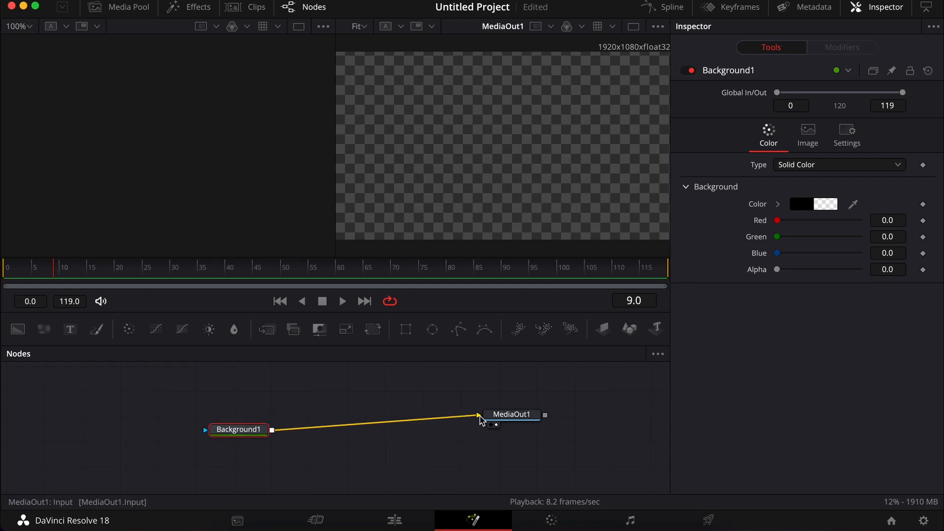
left_click_drag(513, 428, 526, 435)
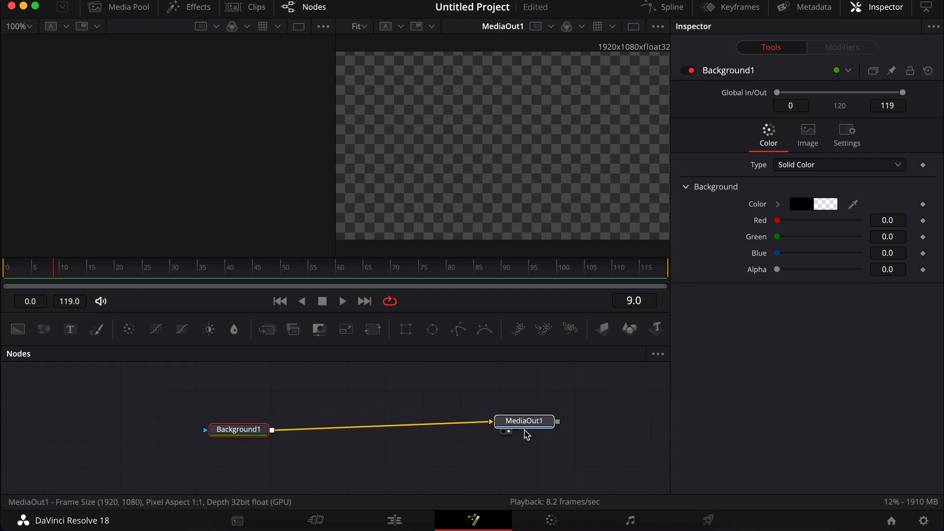
Add a Merge node between Background1 and MediaOut1.
left_click(254, 436)
key("shift+space")
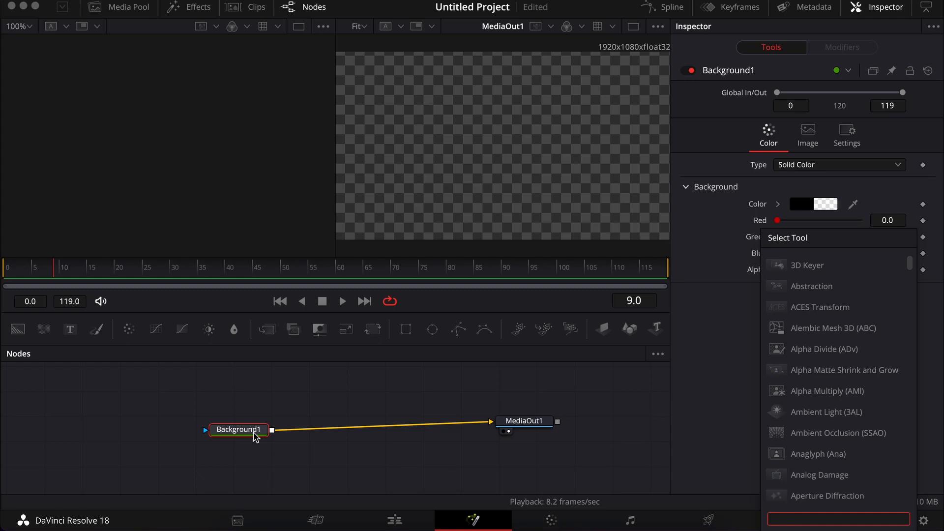
type("merge")
key("Return")
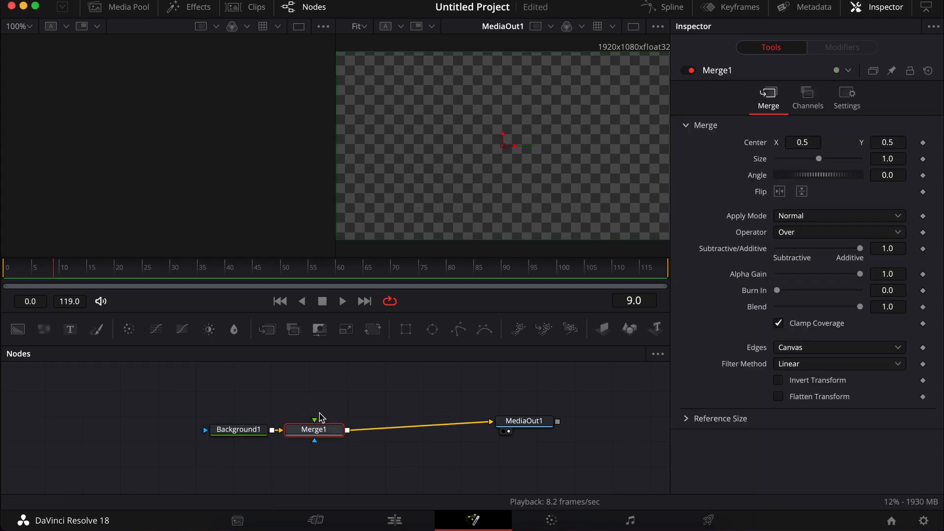
Add a second Background node with a Rectangle mask above Merge1 and connect it to the merge's foreground input.
left_click(305, 399)
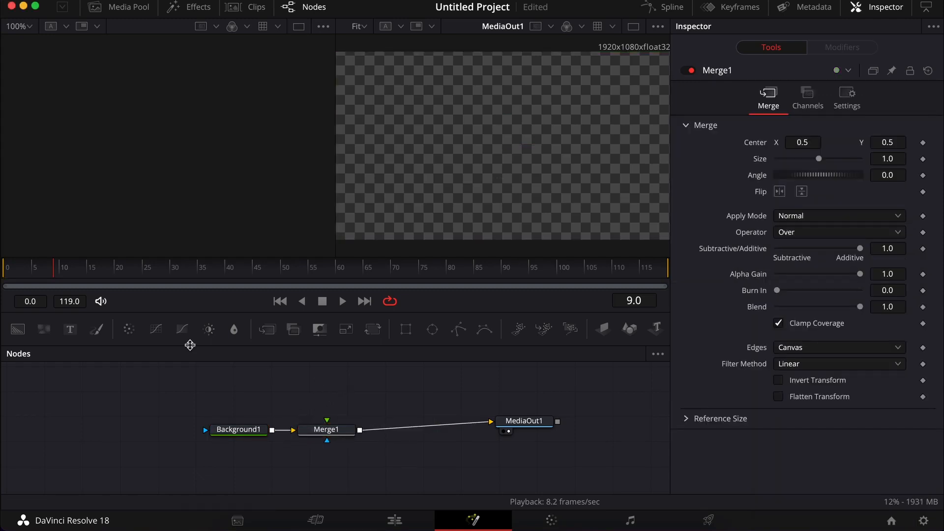
left_click(17, 328)
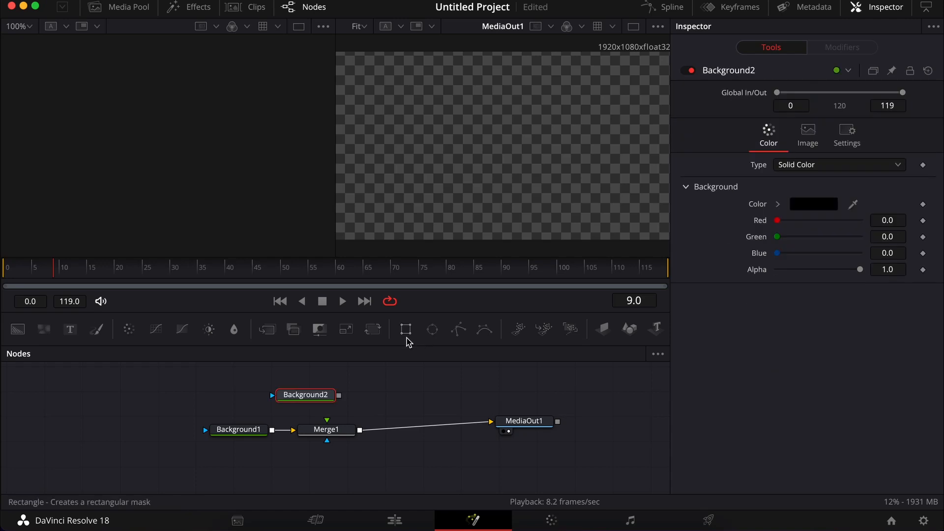
left_click(406, 328)
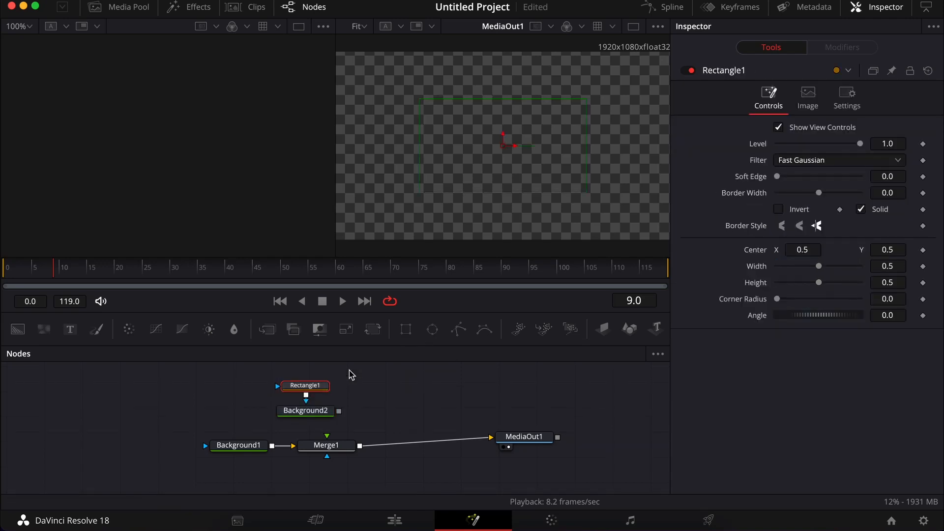
left_click_drag(338, 411, 327, 436)
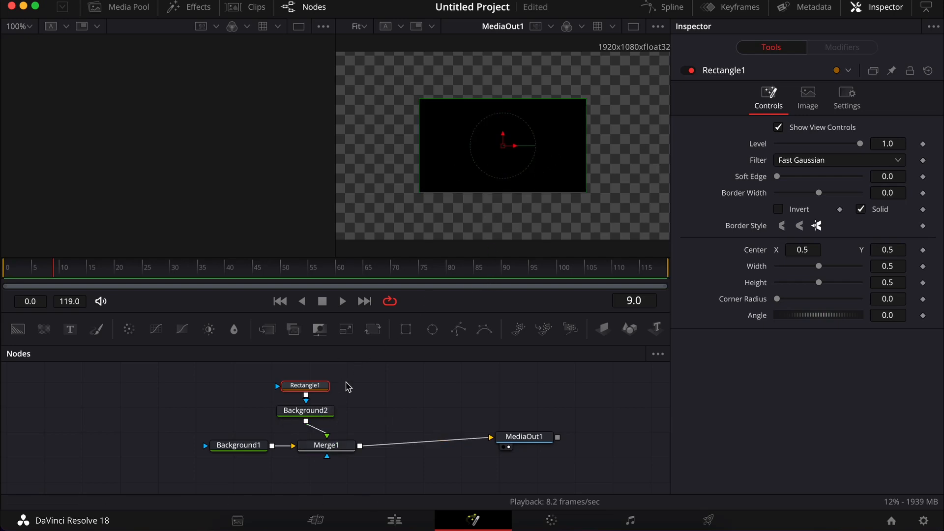
left_click(328, 411)
left_click(815, 205)
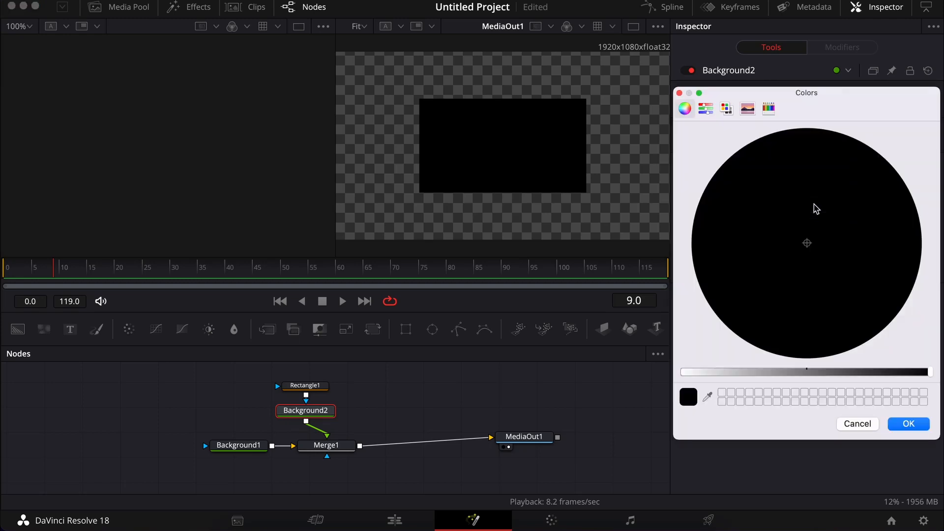
left_click(751, 251)
left_click_drag(709, 372, 633, 370)
left_click(679, 93)
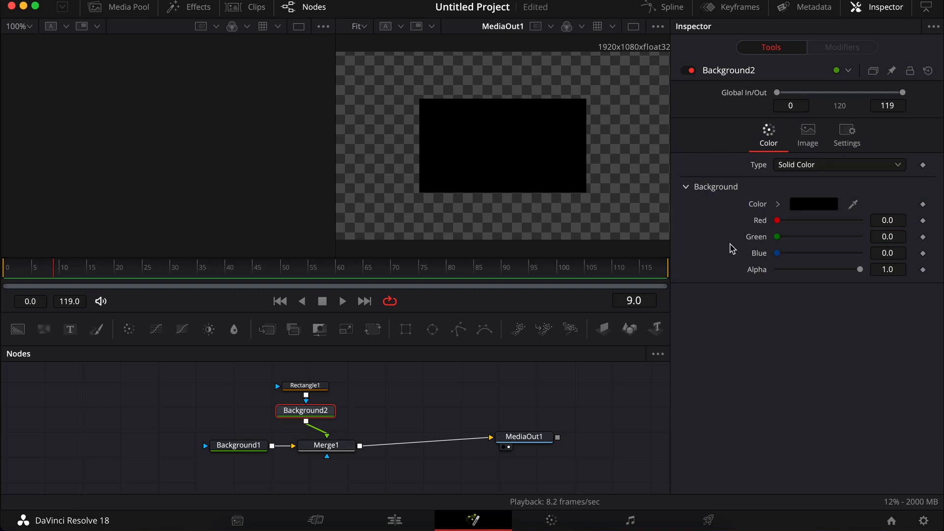
Set Background2's color to a near-white grey with saturation 0.0 and value 0.929.
left_click(777, 204)
left_click_drag(820, 240, 760, 226)
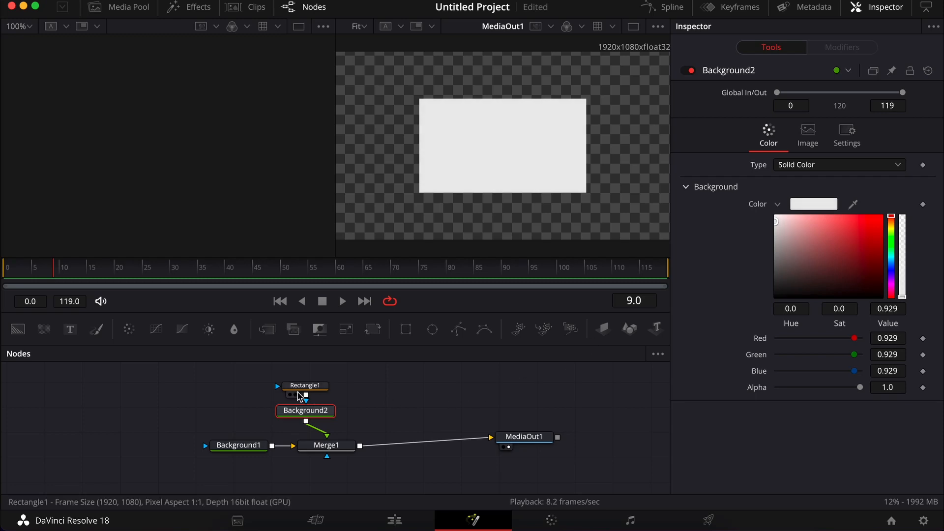
Reshape Rectangle1 into a flat bar, width about 0.46 and height about 0.16, and lower its center to Y about 0.22.
left_click(302, 386)
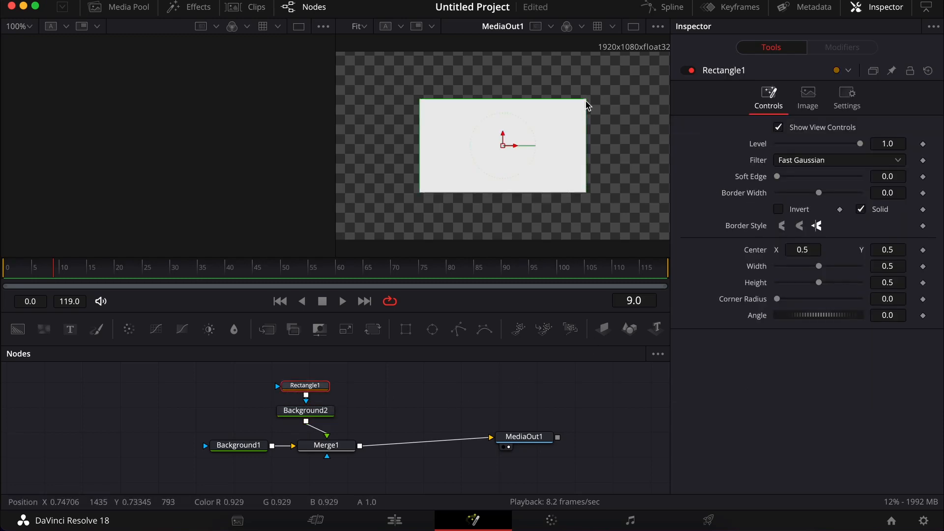
left_click_drag(586, 99, 576, 137)
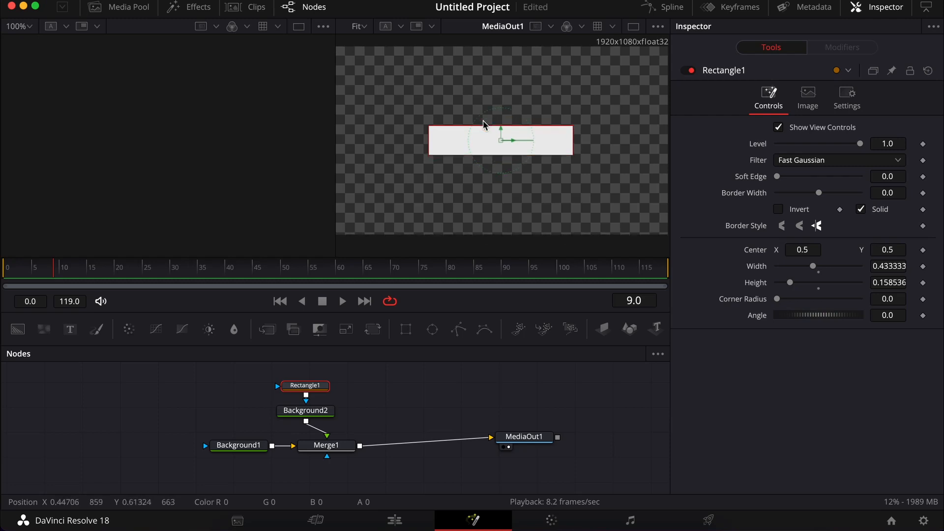
scroll(492, 123, "down", 2)
left_click_drag(495, 124, 553, 168)
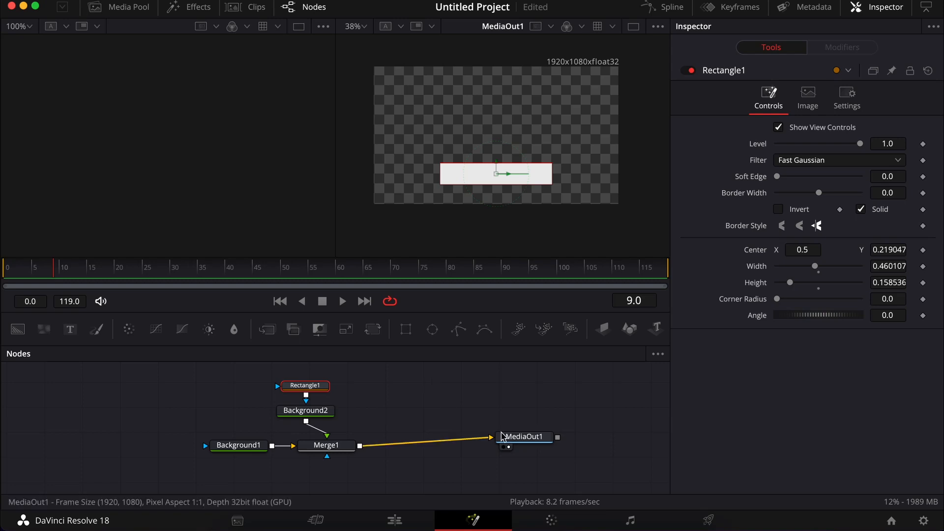
Rename Merge1 to Whitebox and insert another Merge node between it and MediaOut1, making room for it in the graph.
left_click_drag(519, 441, 589, 443)
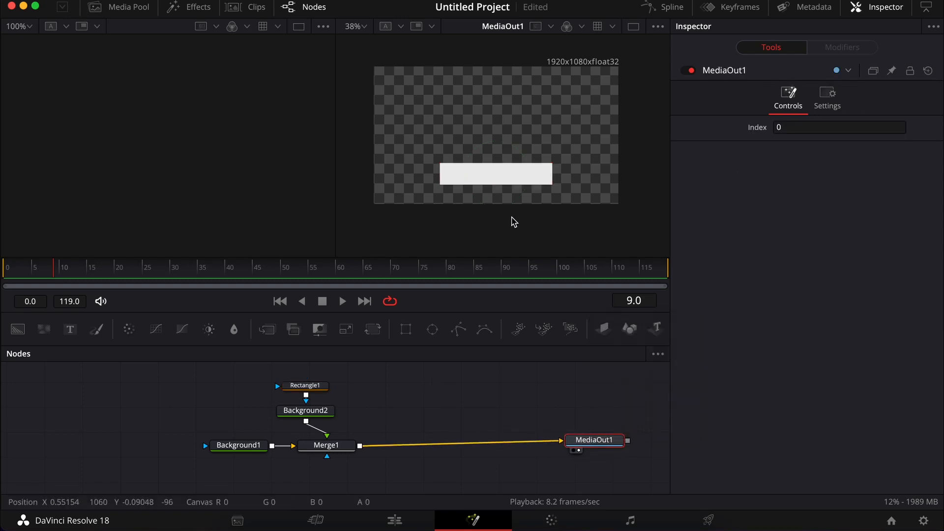
left_click(326, 445)
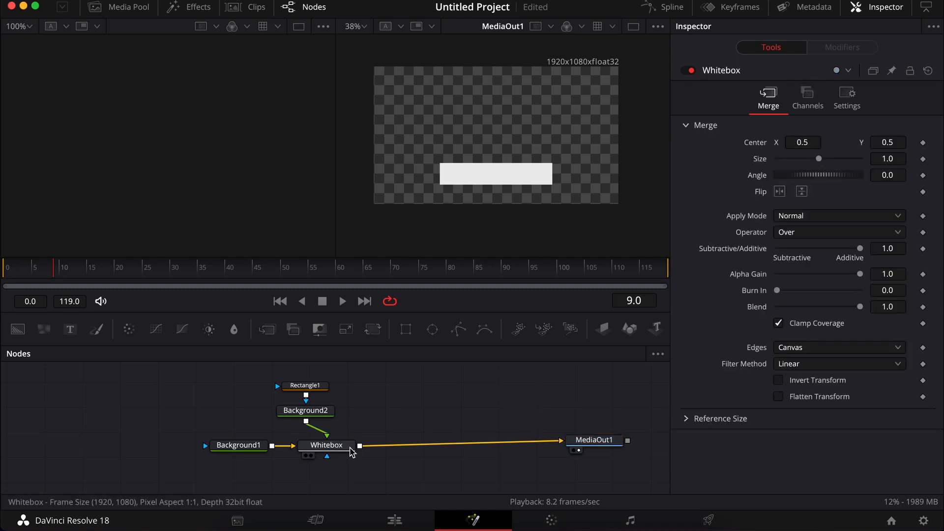
key("shift+space")
type("merge")
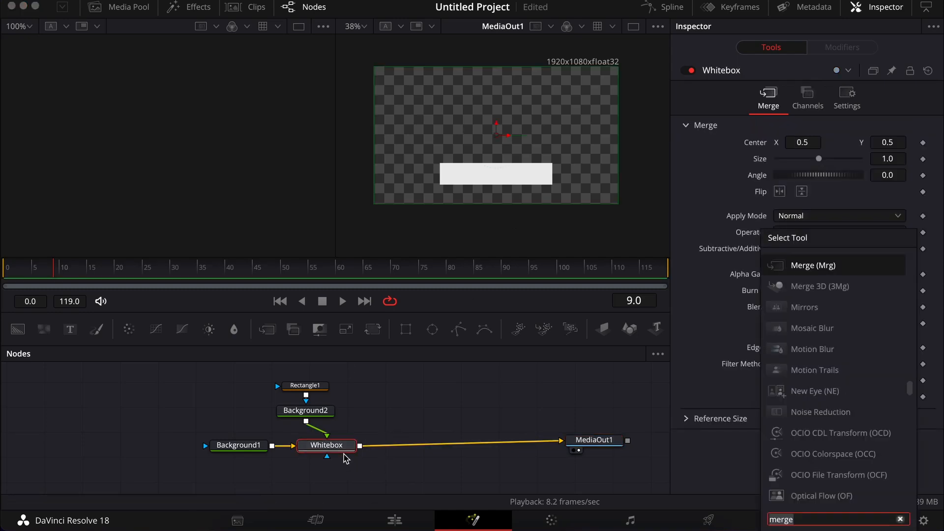
key("BackSpace")
key("Return")
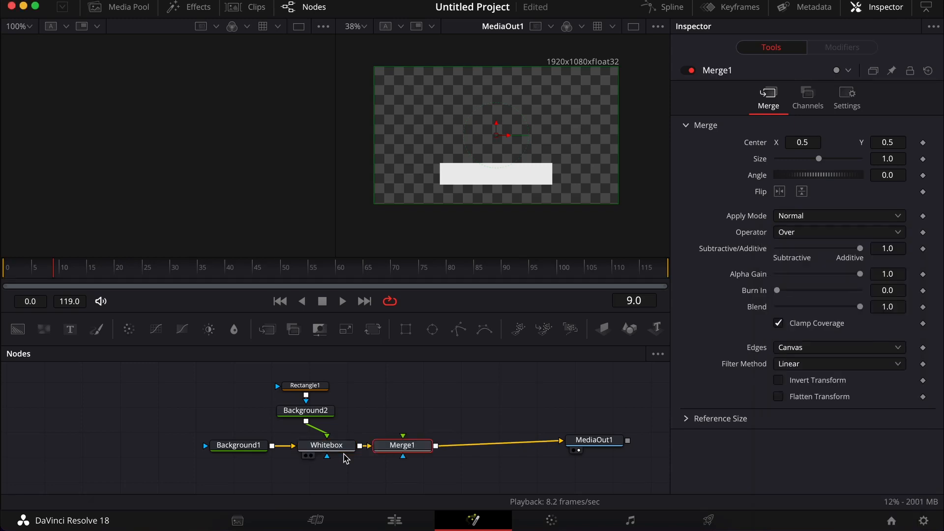
left_click_drag(398, 448, 403, 450)
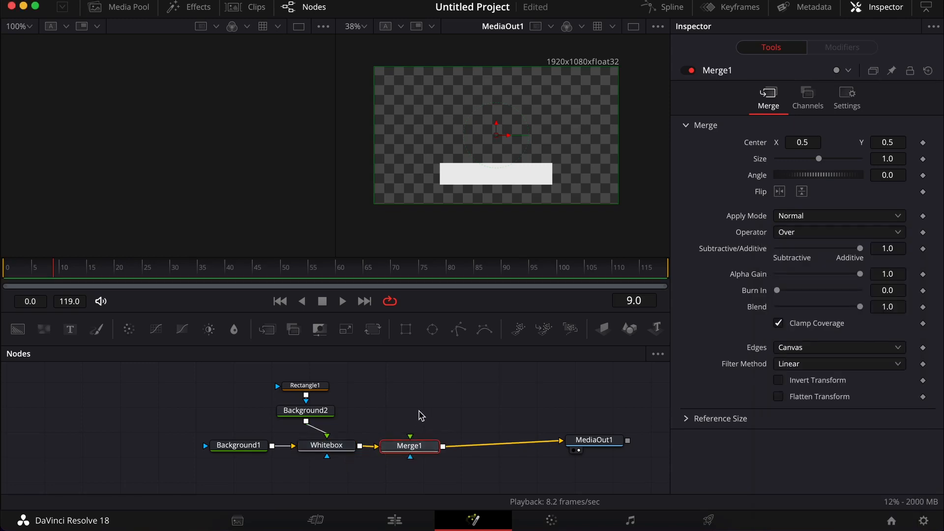
Add an unconnected Loader node in the empty space above the new Merge1.
scroll(418, 413, "right", 5)
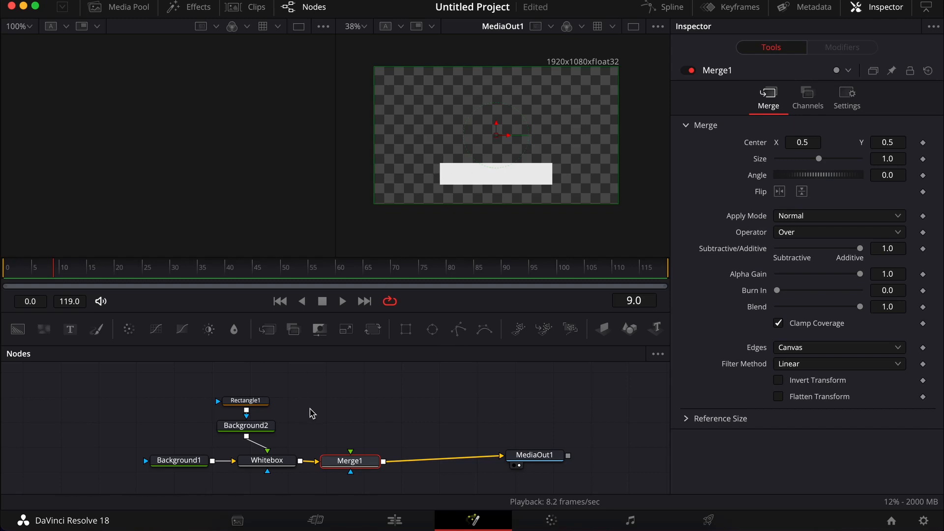
left_click(349, 419)
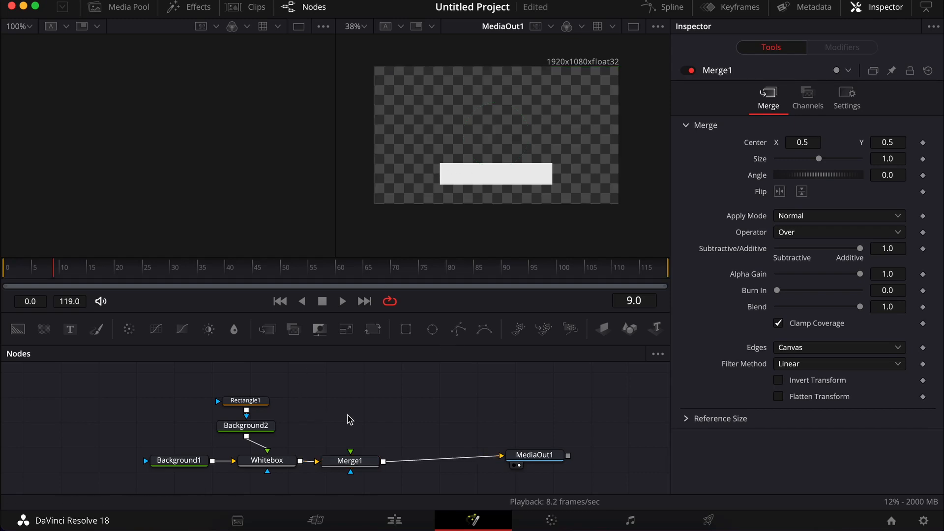
key("shift+space")
type("merge")
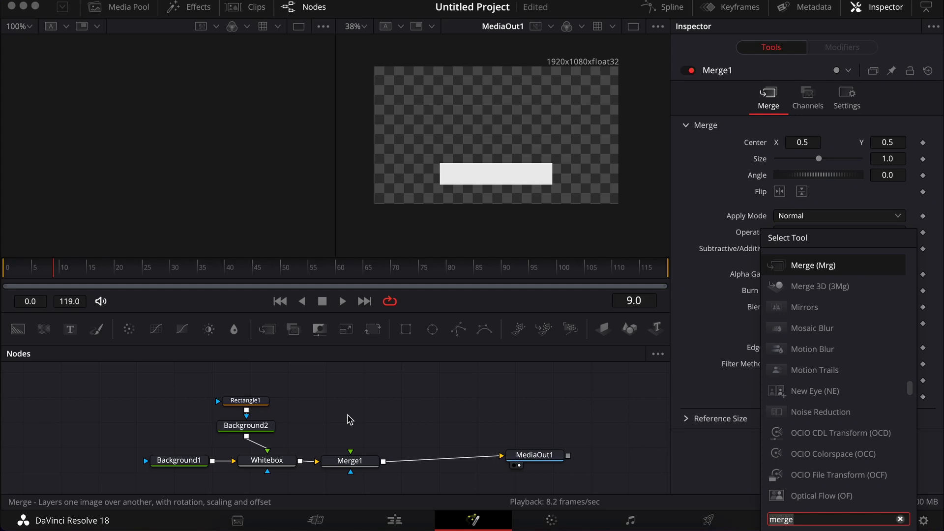
key("BackSpace")
key("BackSpace")
key("BackSpace")
key("BackSpace")
key("BackSpace")
type("impu")
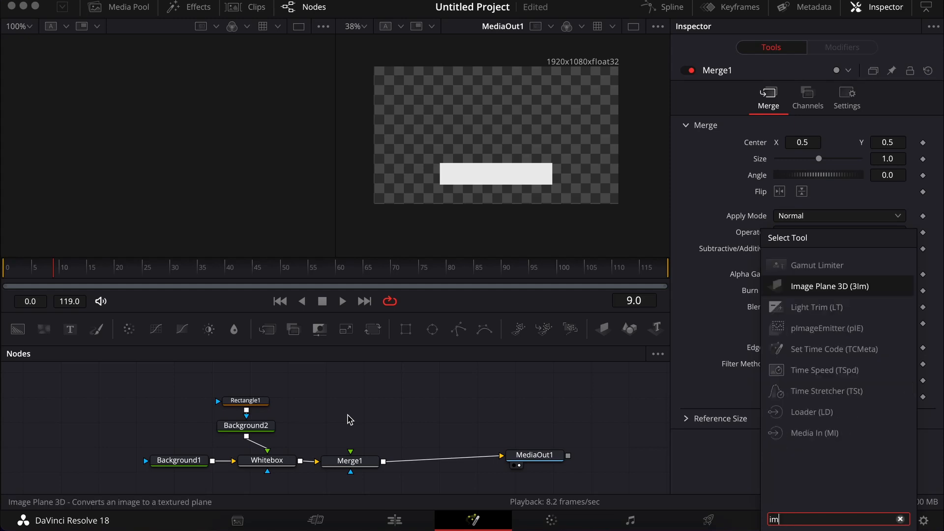
key("BackSpace")
key("BackSpace")
key("BackSpace")
key("BackSpace")
type("load")
left_click(794, 273)
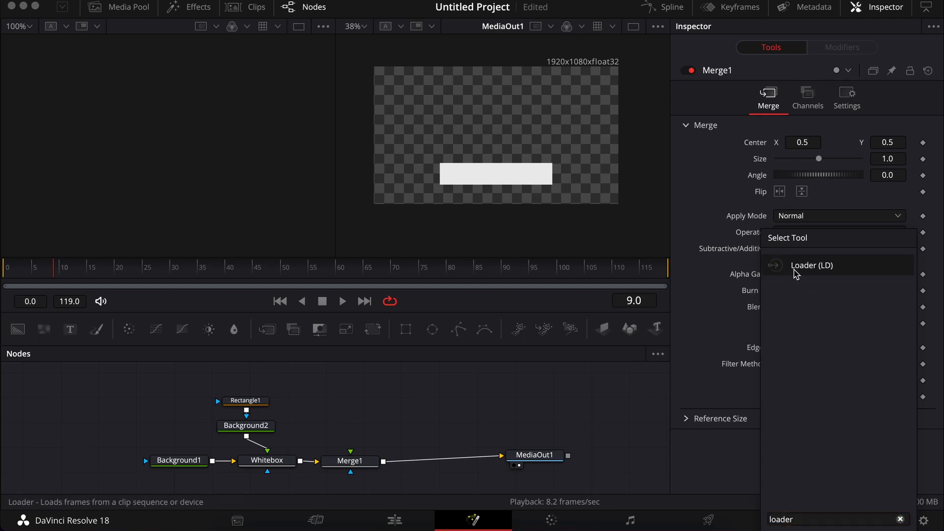
key("Return")
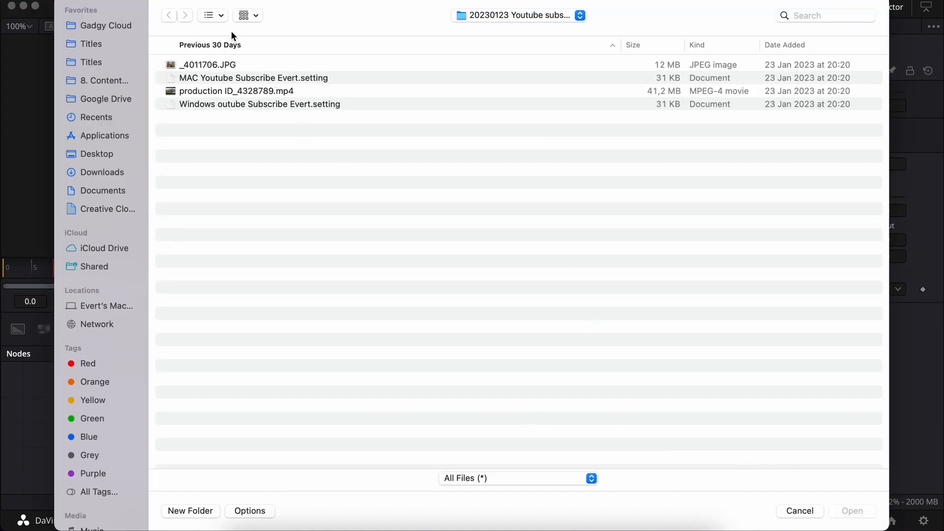
Load IMG_9770.JPG from the 20211005 Subscribe (1) folder in Downloads into the Loader.
left_click(108, 177)
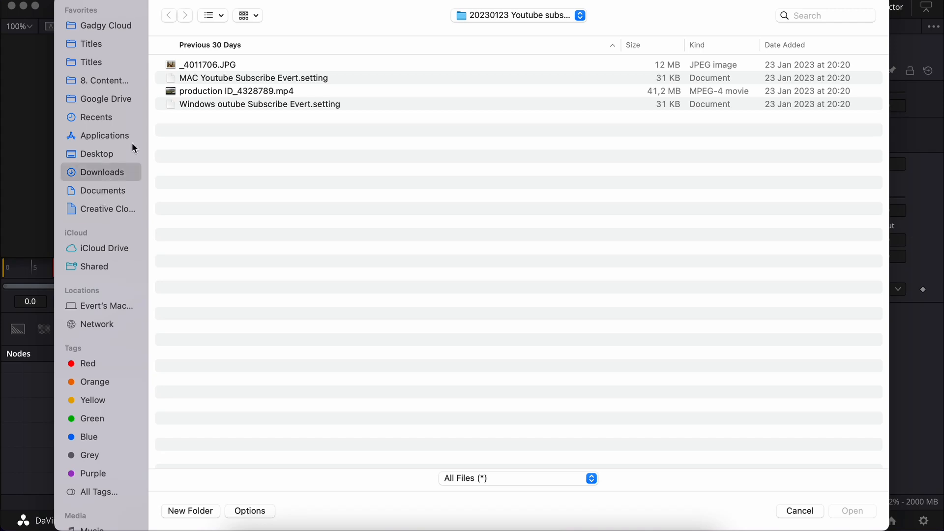
double_click(212, 65)
double_click(208, 92)
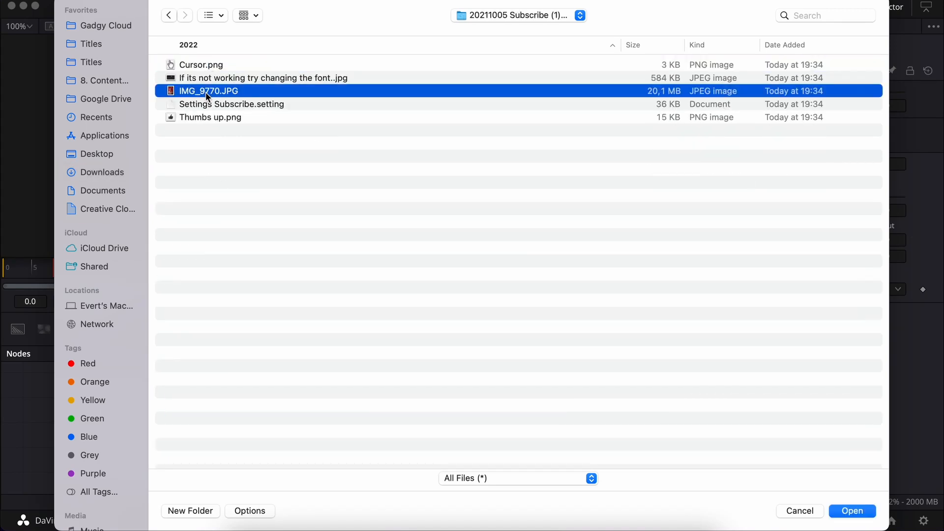
Connect the image Loader to Merge1's foreground input and position it directly above the merge.
left_click_drag(348, 418, 377, 400)
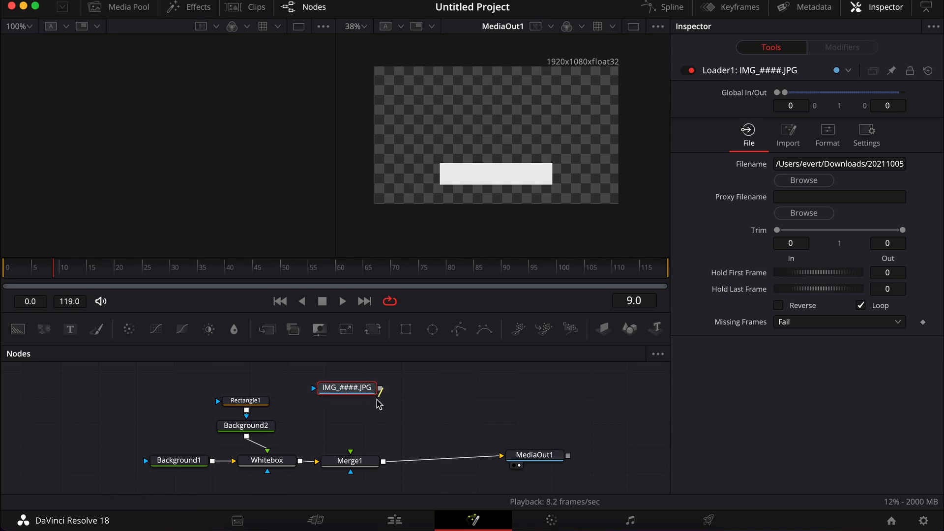
left_click_drag(367, 445, 350, 451)
left_click_drag(358, 393, 363, 413)
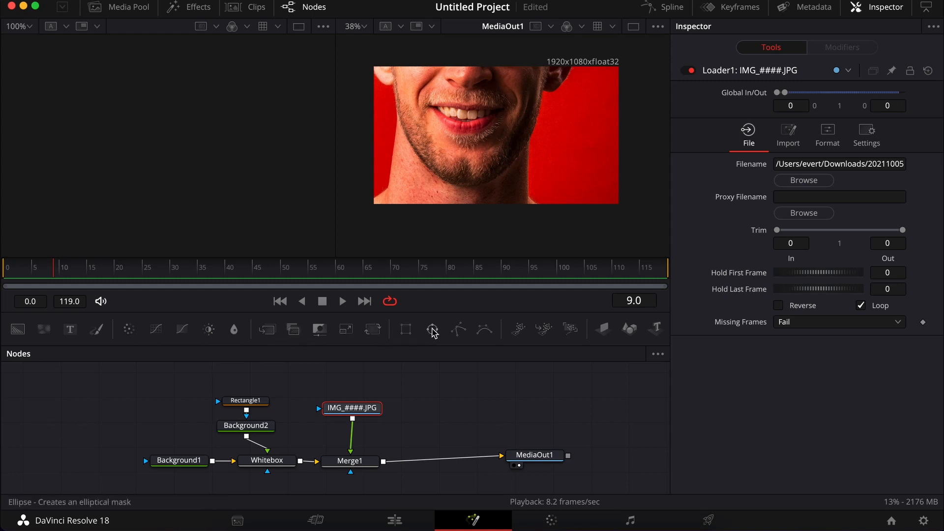
left_click_drag(358, 408, 357, 396)
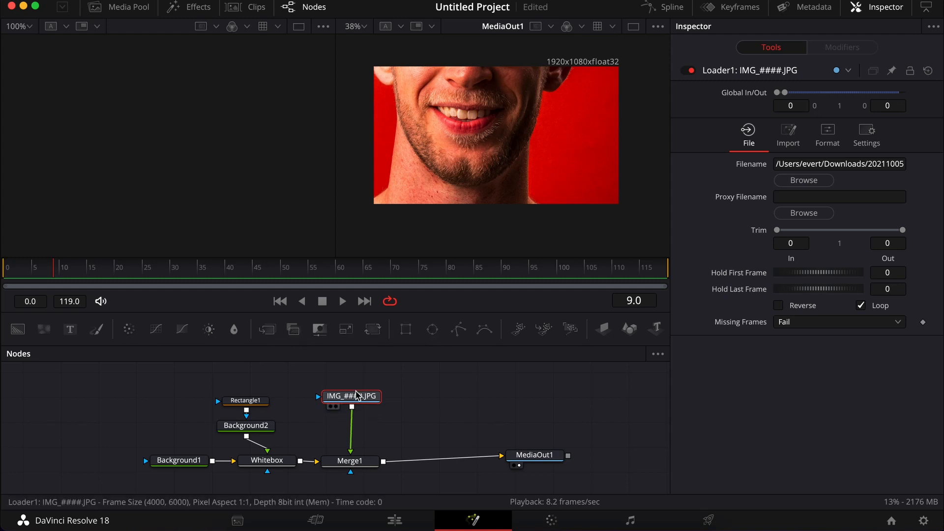
Insert a Transform node between the image Loader and Merge1, arranging the Loader above it.
key("shift+space")
type("tr")
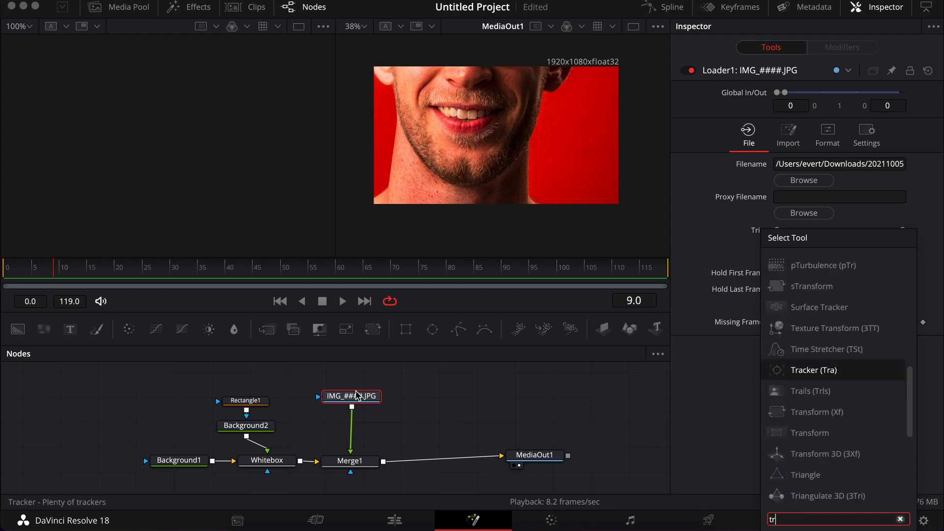
type("anf")
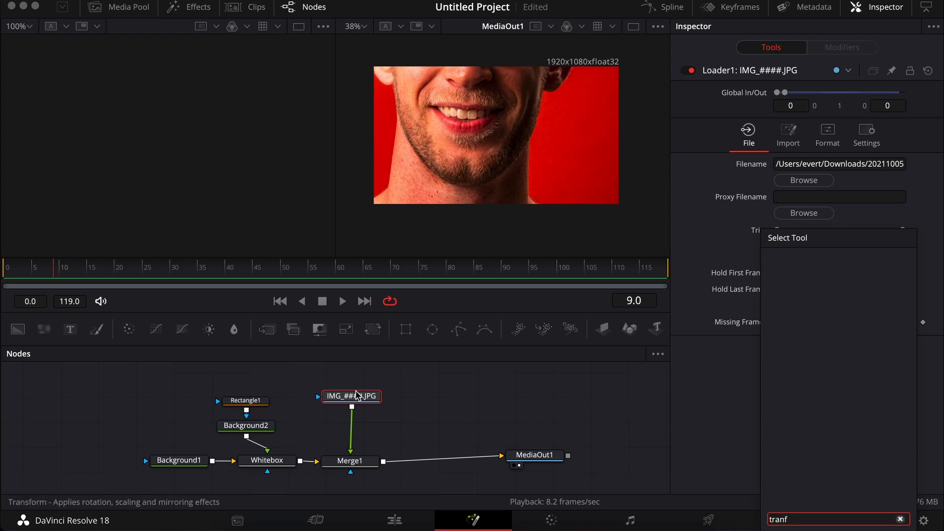
key("BackSpace")
key("BackSpace")
type("ns")
key("Return")
left_click_drag(397, 385, 355, 410)
left_click(390, 431)
Add an Ellipse mask to Merge1 to crop the photo into a circle.
left_click(351, 462)
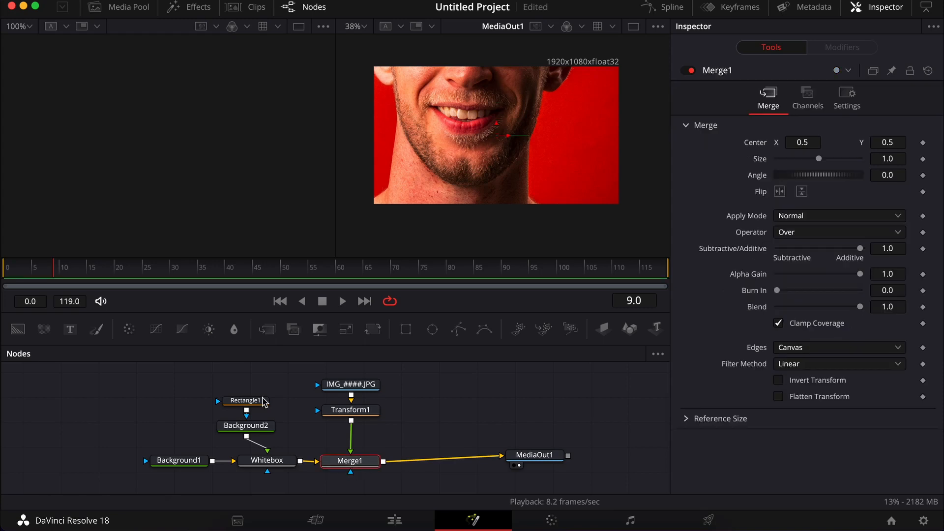
left_click(438, 333)
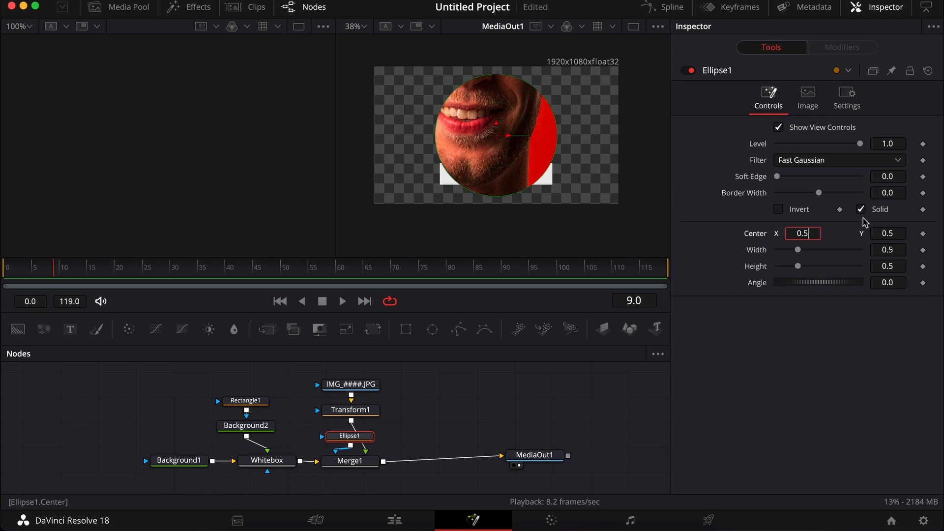
type("1")
key("Tab")
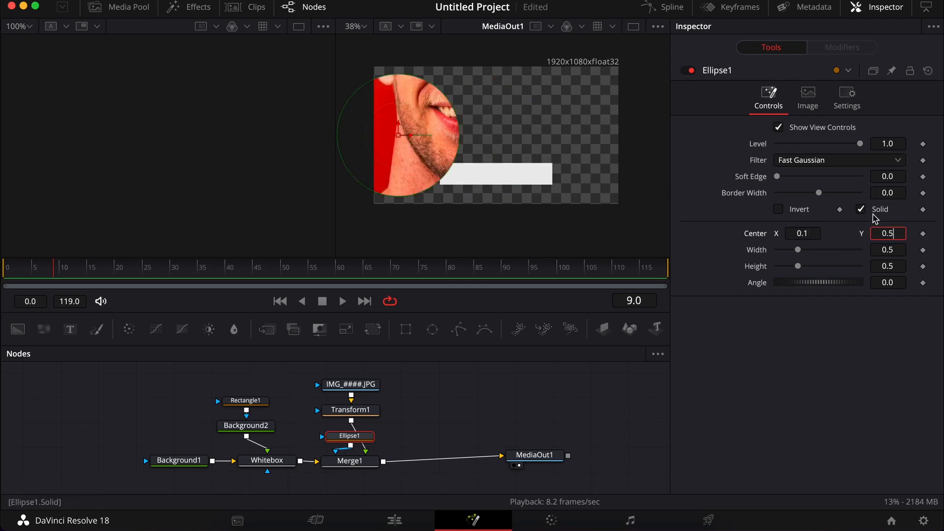
type("0.1")
key("Tab")
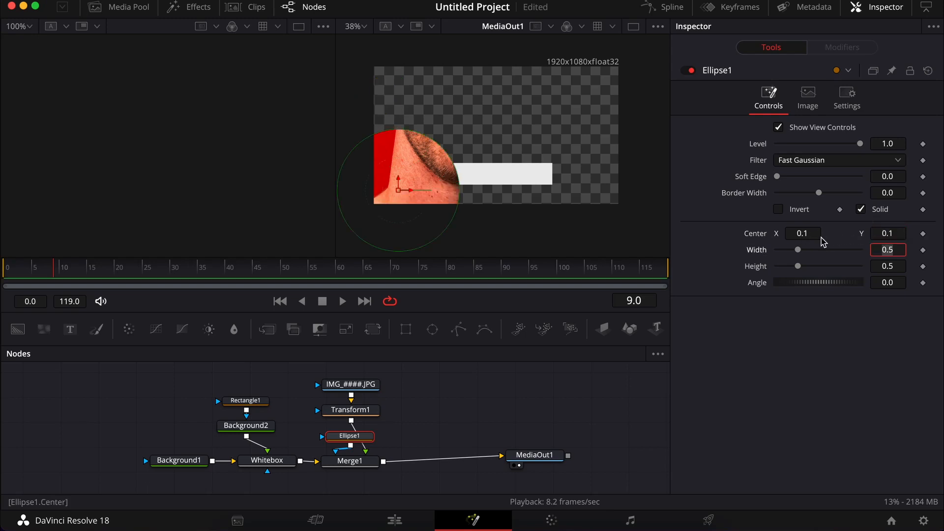
left_click(626, 382)
key("super+z")
key("super+z")
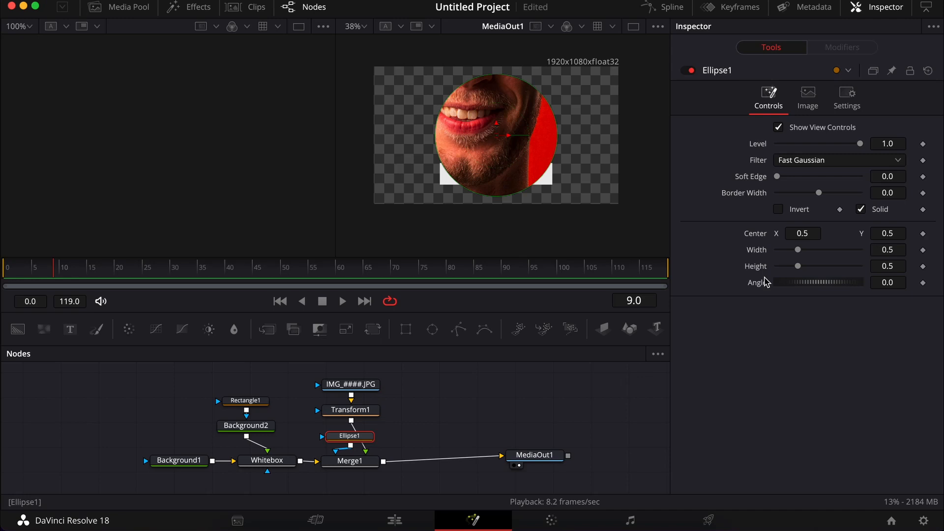
Set the ellipse mask's width and height to 0.1 and move it over the white box's left end.
left_click(899, 254)
type("0.1")
key("Tab")
type("0.1")
key("Tab")
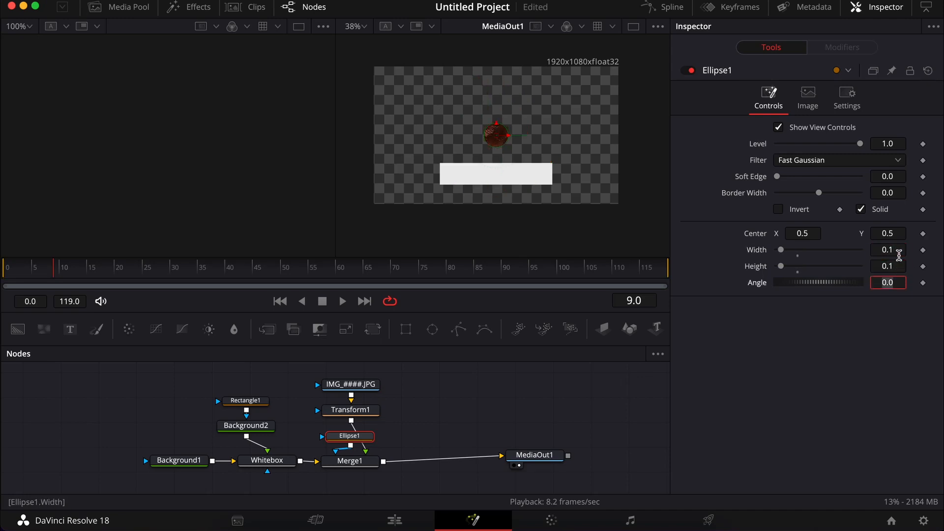
left_click_drag(500, 139, 457, 176)
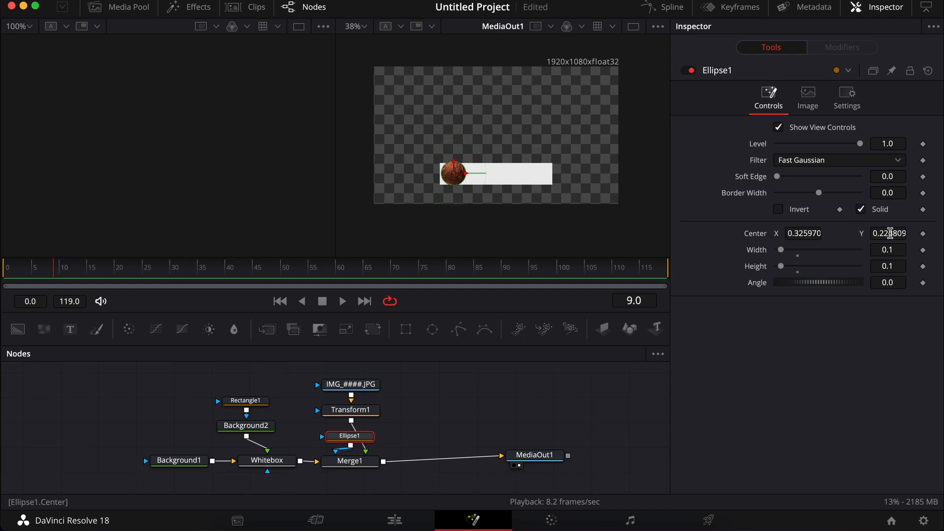
Set the ellipse mask's width and height to 0.07.
left_click(896, 250)
type("0.")
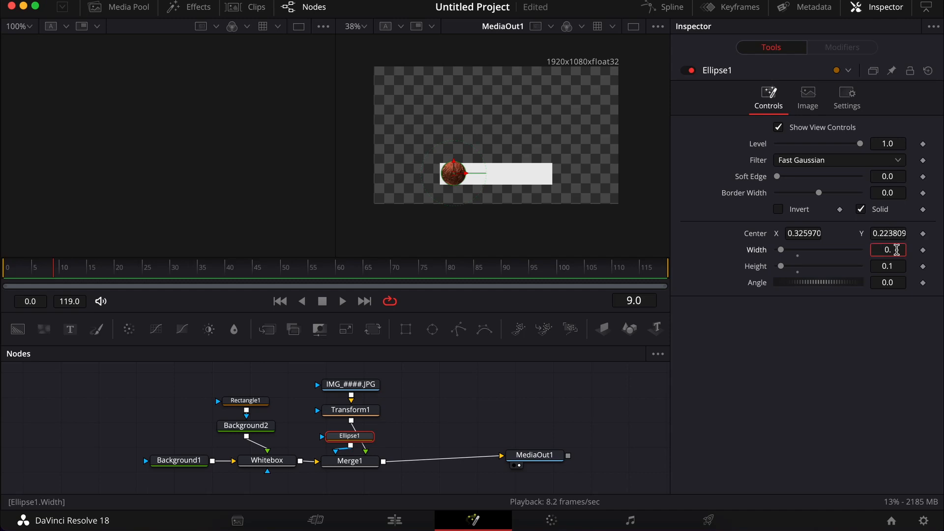
type("07")
key("Tab")
type("0.07")
key("Tab")
Using Transform1, move the photo behind the circular mask, scale it to 0.047 and centre the face in the circle.
left_click(350, 409)
left_click_drag(497, 136, 455, 175)
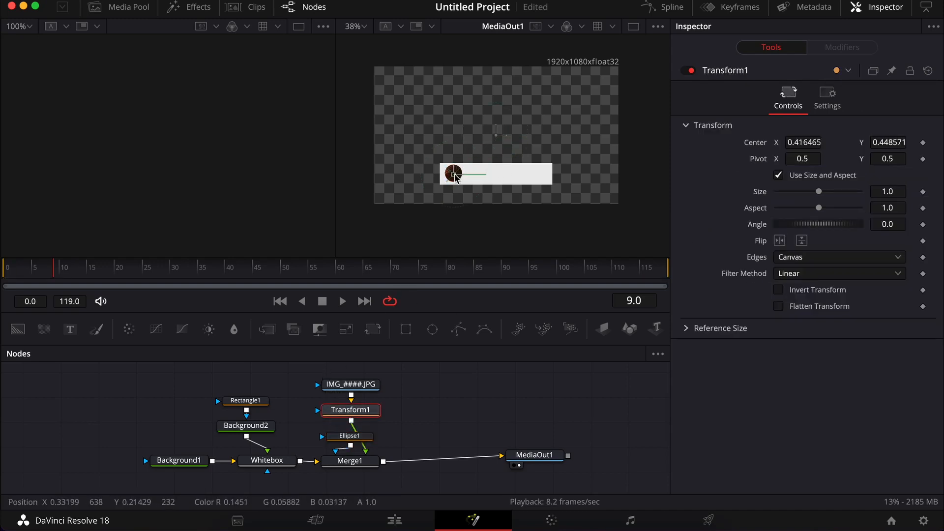
left_click_drag(889, 193, 315, 193)
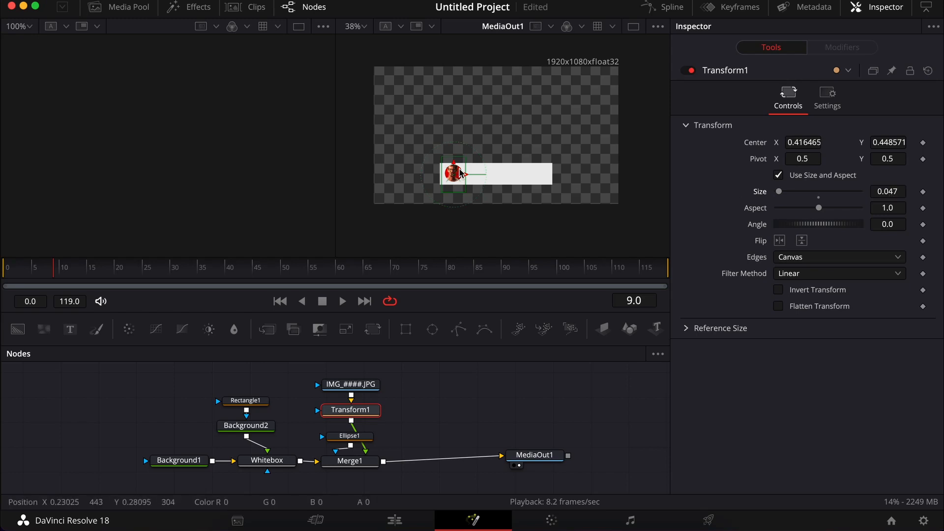
scroll(460, 173, "up", 6)
left_click_drag(434, 192, 440, 204)
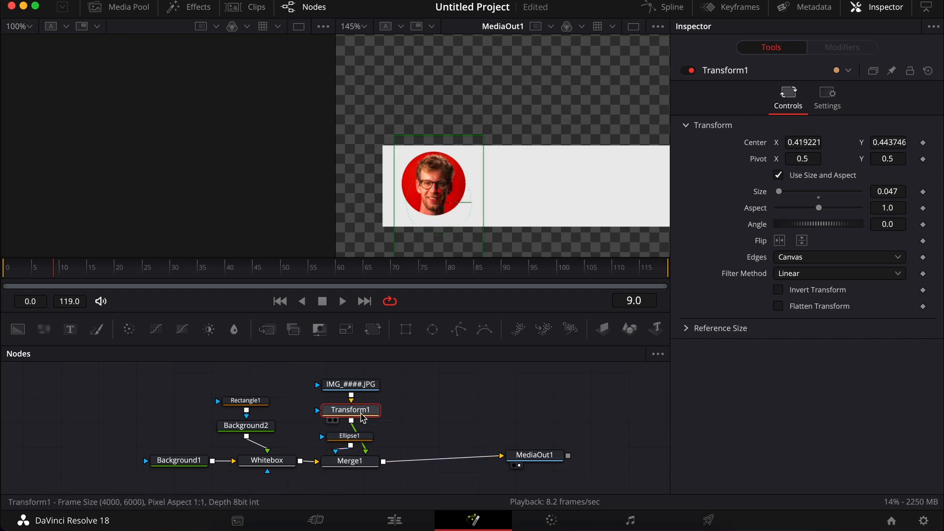
Nudge the Ellipse1 mask slightly down and left in the white box, and shift the photo with Transform1 to match.
left_click(362, 436)
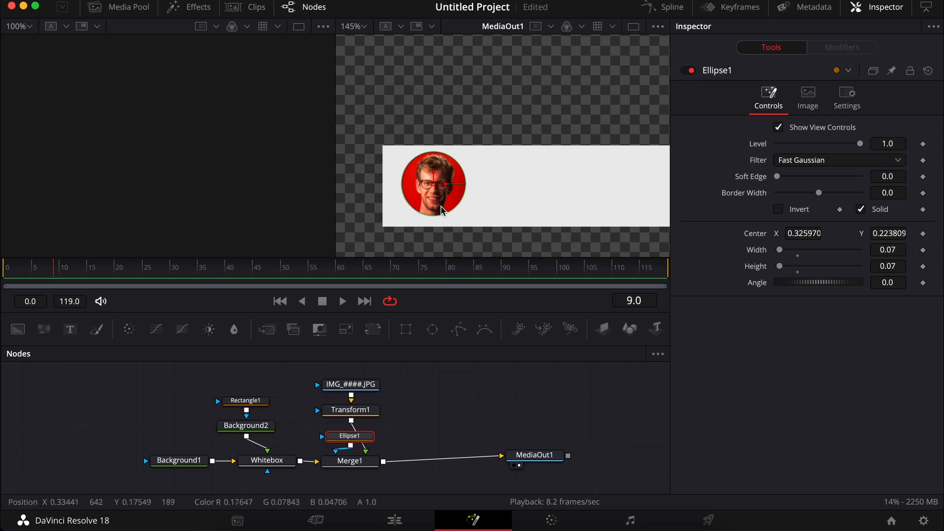
left_click_drag(437, 190, 434, 192)
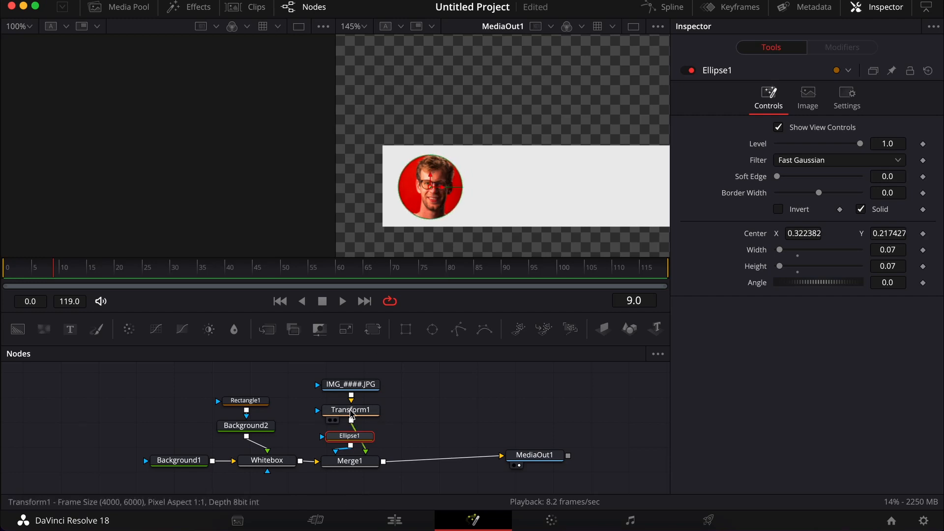
left_click(354, 411)
left_click_drag(441, 207, 438, 208)
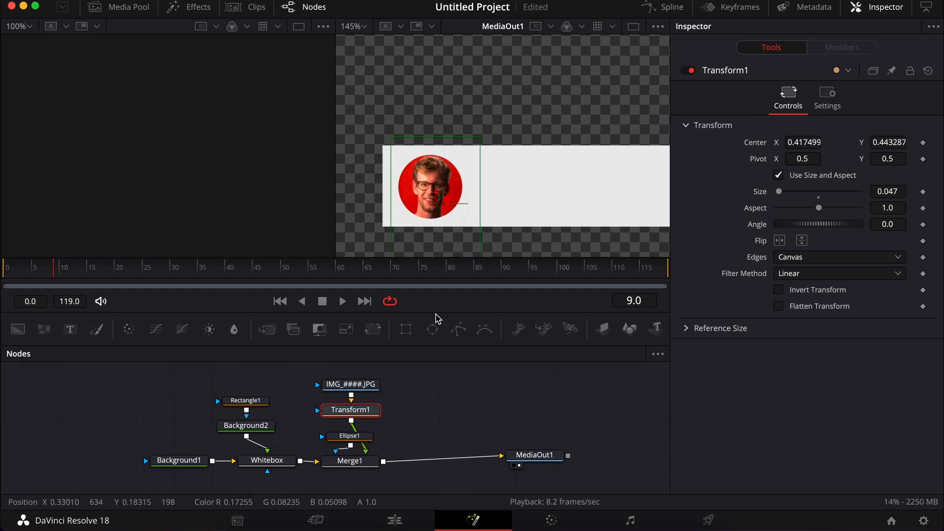
Move MediaOut1 farther right in the node graph to make room for more nodes.
left_click(467, 386)
scroll(501, 132, "down", 3)
scroll(501, 132, "down", 4)
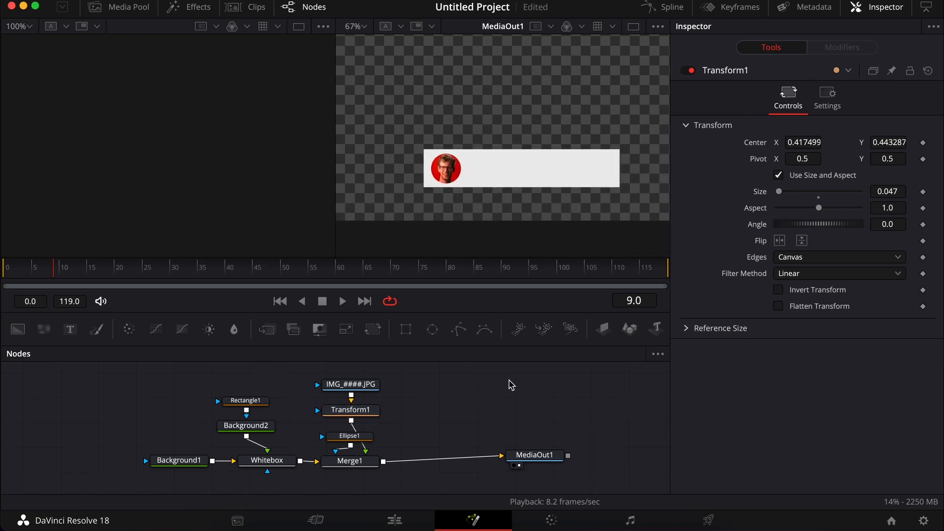
left_click_drag(530, 457, 588, 460)
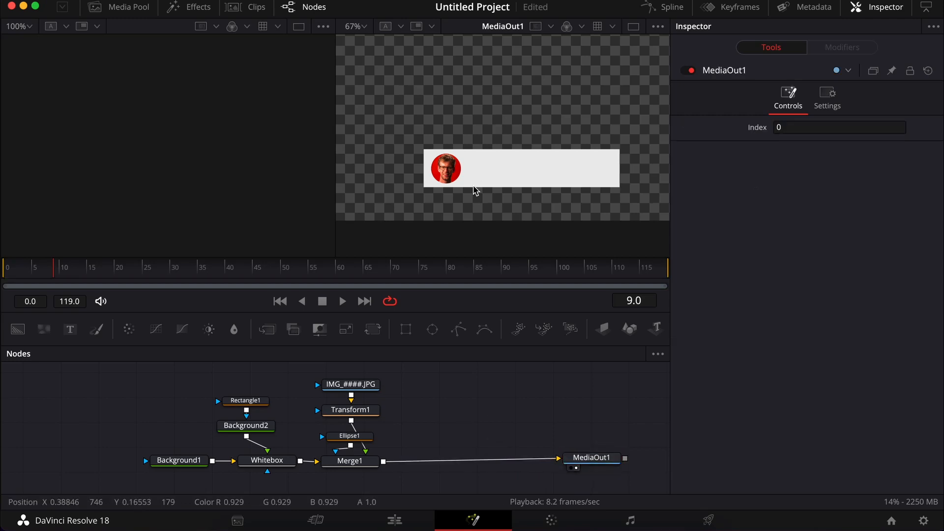
Import Thumbs up.png from Finder into the node graph and insert a Merge node after Merge1.
key("super+Tab")
left_click_drag(368, 359, 439, 411)
left_click(374, 464)
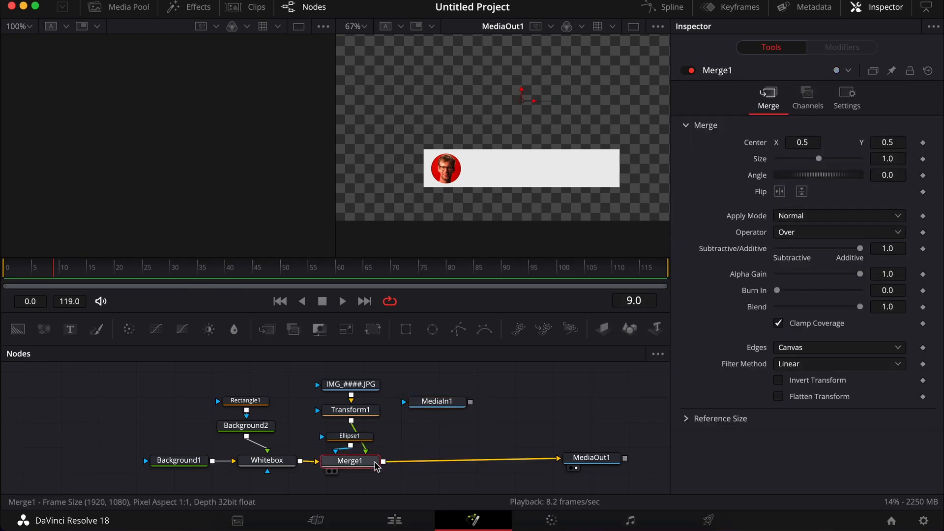
key("shift+space")
type("mer")
key("Return")
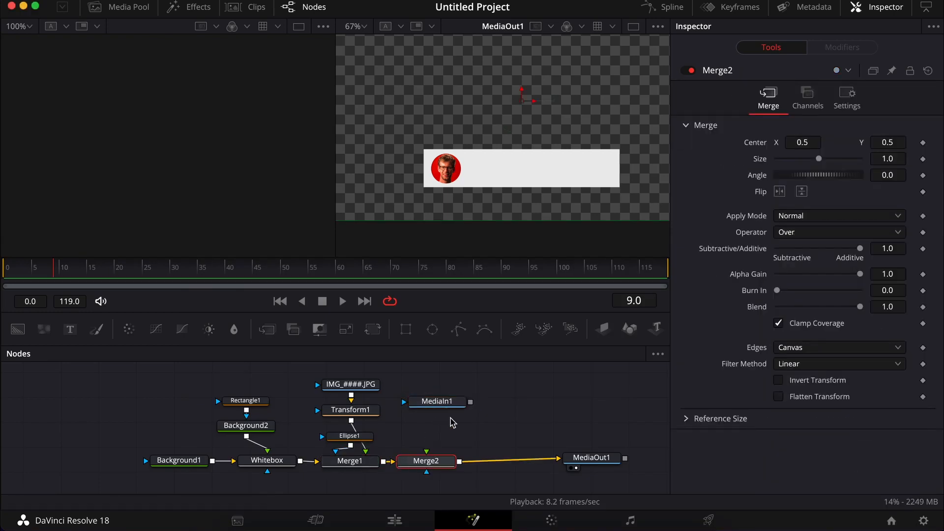
Try connecting the thumbs-up MediaIn1 to Merge2, then delete both nodes.
mouse_move(426, 458)
left_mouse_down()
mouse_move(475, 418)
mouse_move(428, 462)
left_mouse_up()
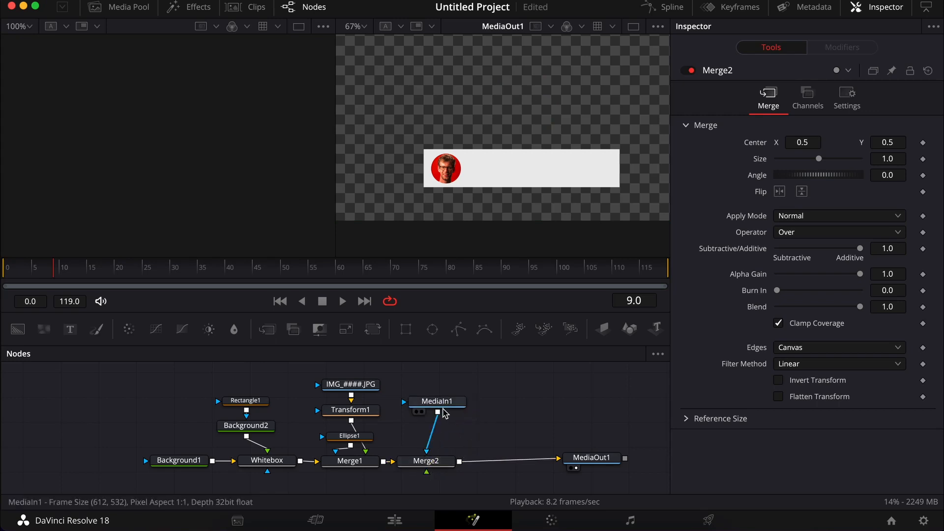
left_click_drag(437, 401, 433, 381)
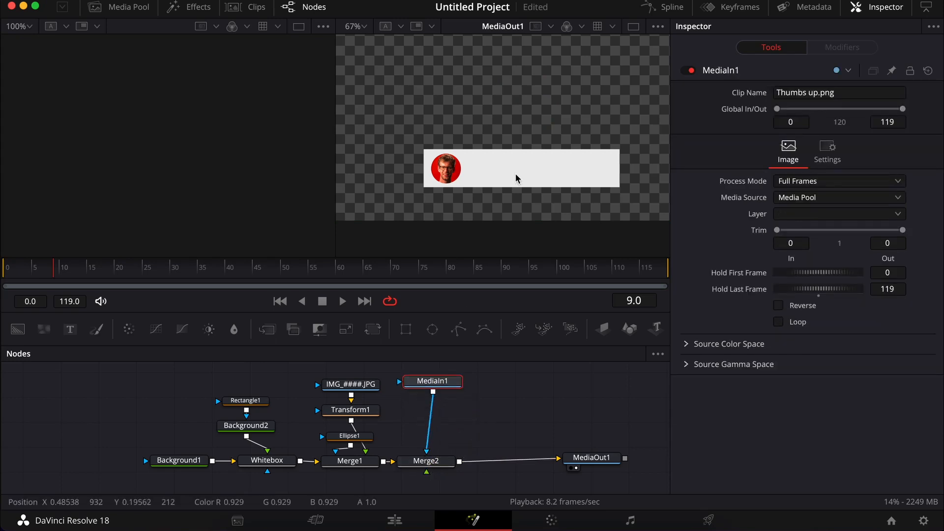
scroll(516, 178, "down", 3)
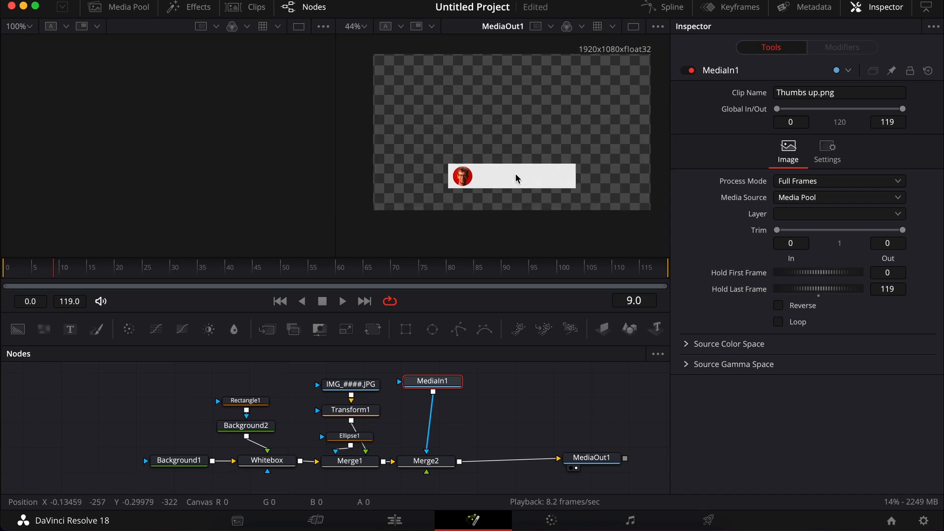
mouse_move(424, 384)
left_mouse_down()
mouse_move(480, 386)
mouse_move(392, 402)
mouse_move(420, 397)
left_mouse_up()
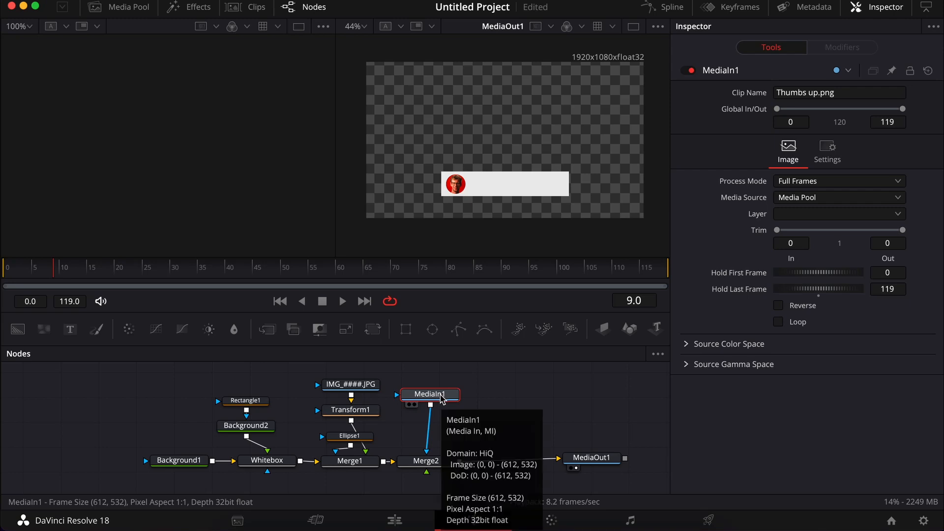
left_click_drag(472, 388, 393, 469)
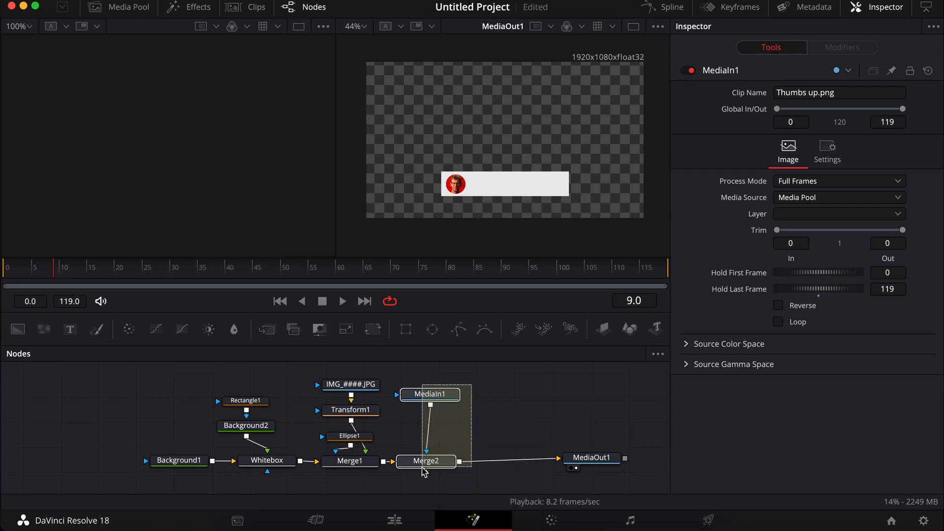
key("Delete")
Import Thumbs up.png from Finder, merge it as a foreground after Merge1, and place MediaIn1 above Merge2.
key("super+Tab")
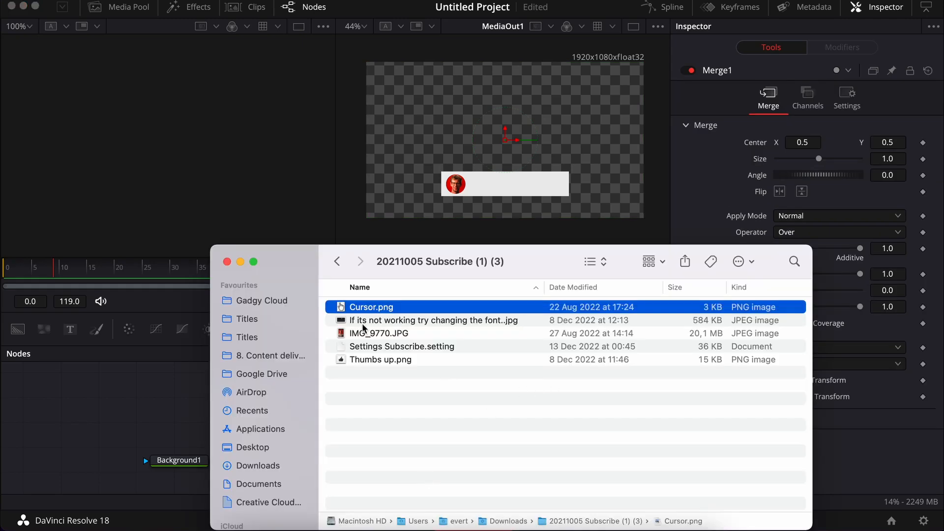
left_click_drag(363, 364, 423, 458)
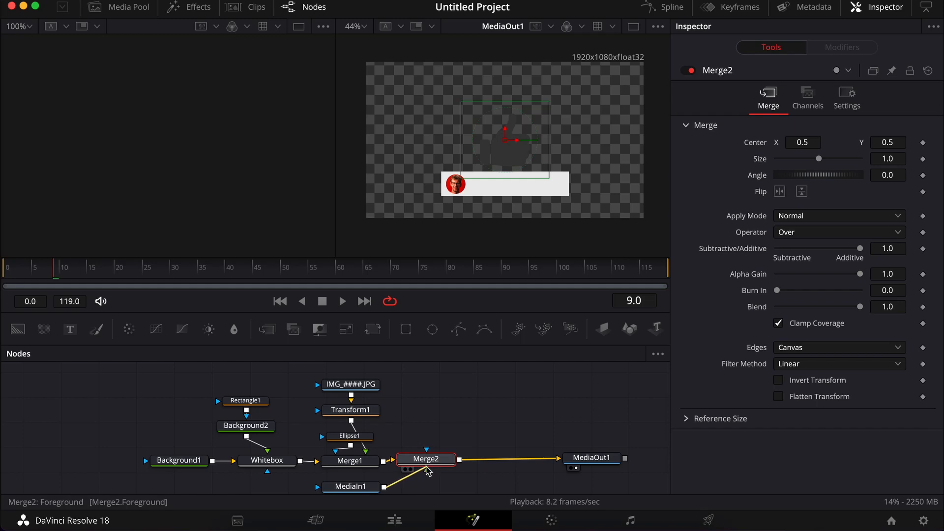
left_click_drag(365, 493, 443, 403)
Insert a Transform after MediaIn1, move the thumbs-up beside the profile photo and scale it to 0.232.
left_click(442, 402)
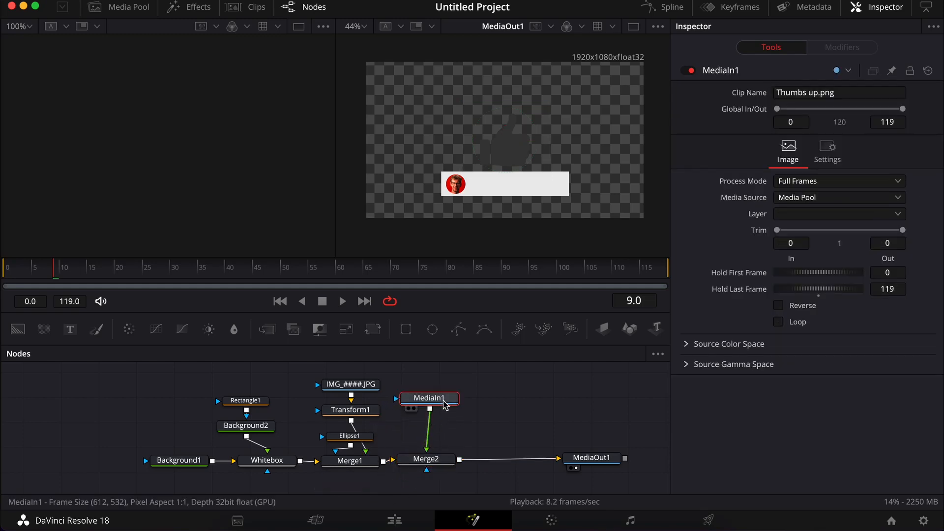
key("shift+space")
type("tran")
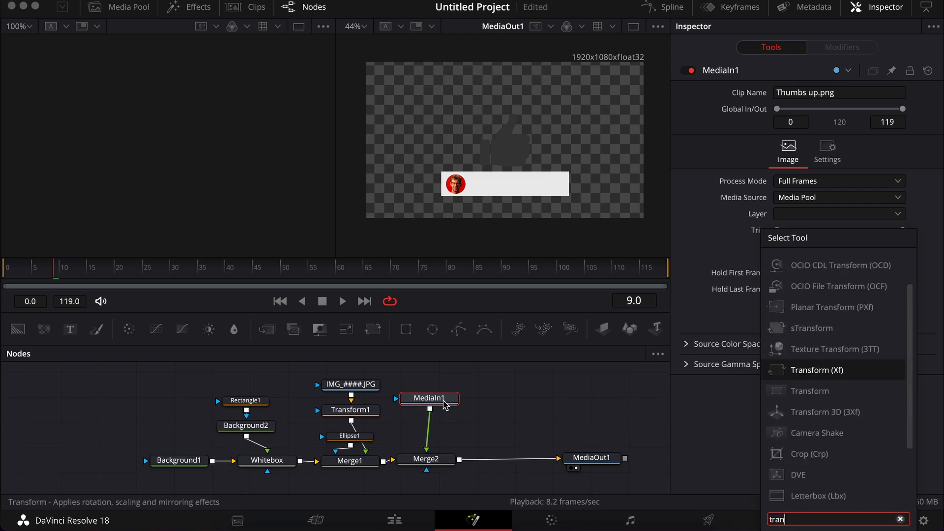
type("sf")
key("Return")
left_click_drag(506, 140, 480, 189)
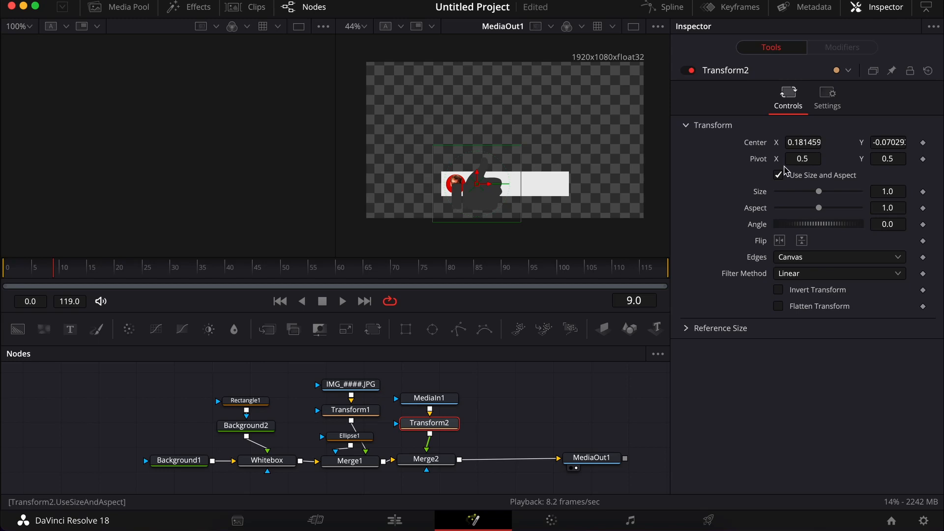
left_click_drag(903, 192, 865, 192)
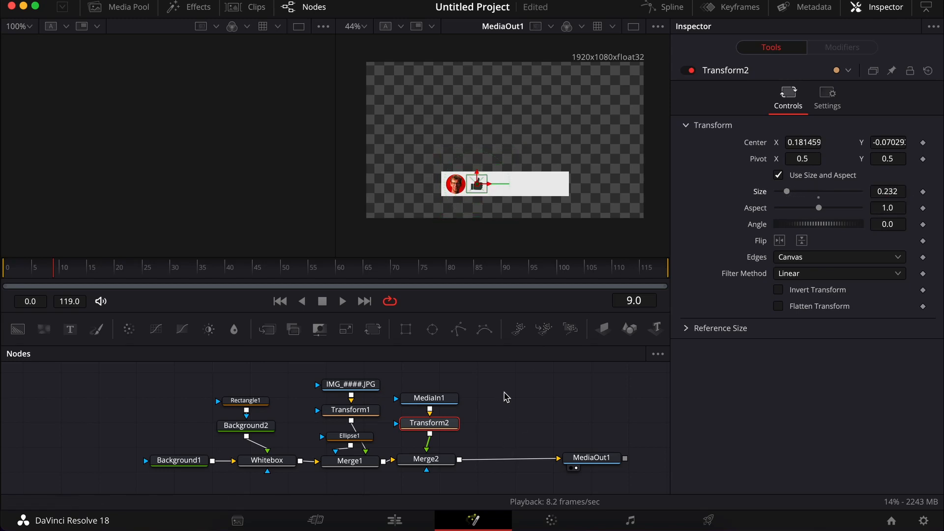
Shift MediaIn1 and Transform2 slightly higher above Merge2 and move MediaOut1 farther right.
left_click_drag(480, 392, 451, 419)
left_click(502, 421)
scroll(501, 421, "right", 5)
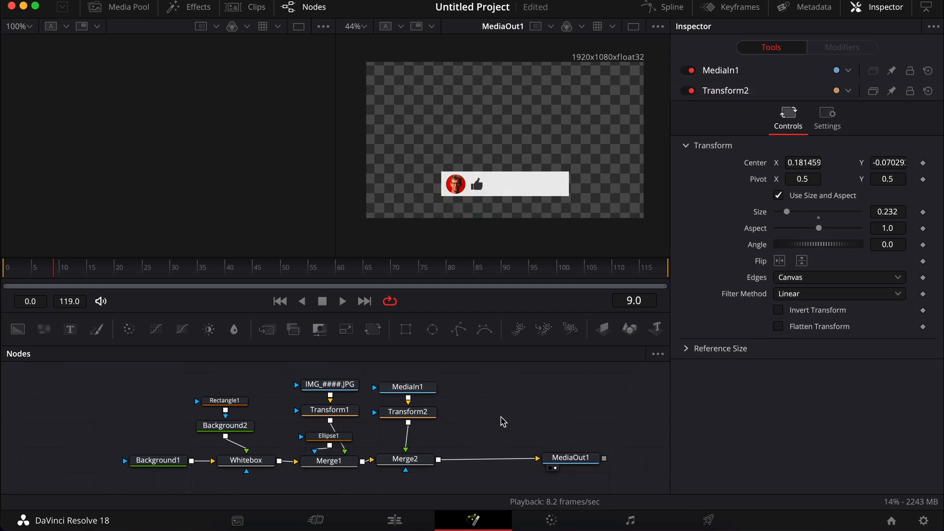
left_click_drag(521, 457, 560, 457)
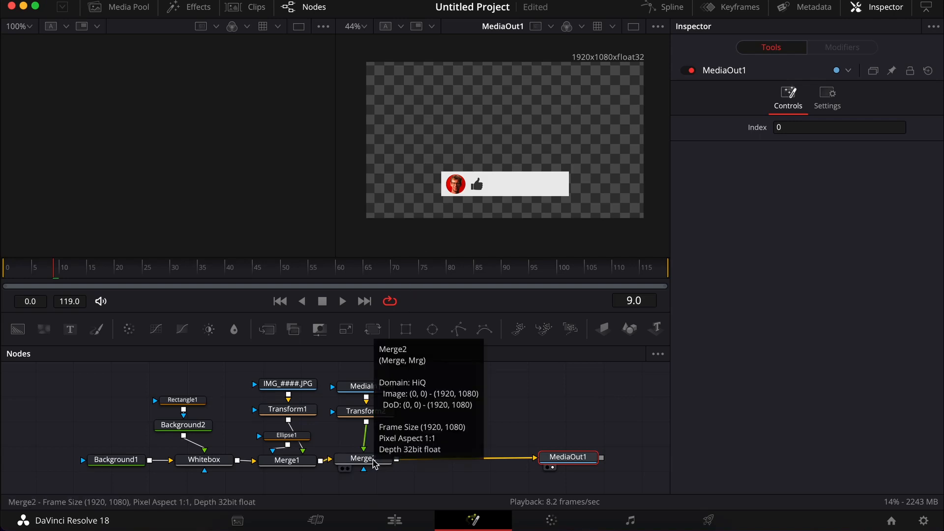
Review the finished subscribe graphic at 01:00:04:02 on the Edit page timeline, then return to the second composition in Fusion.
left_click(391, 519)
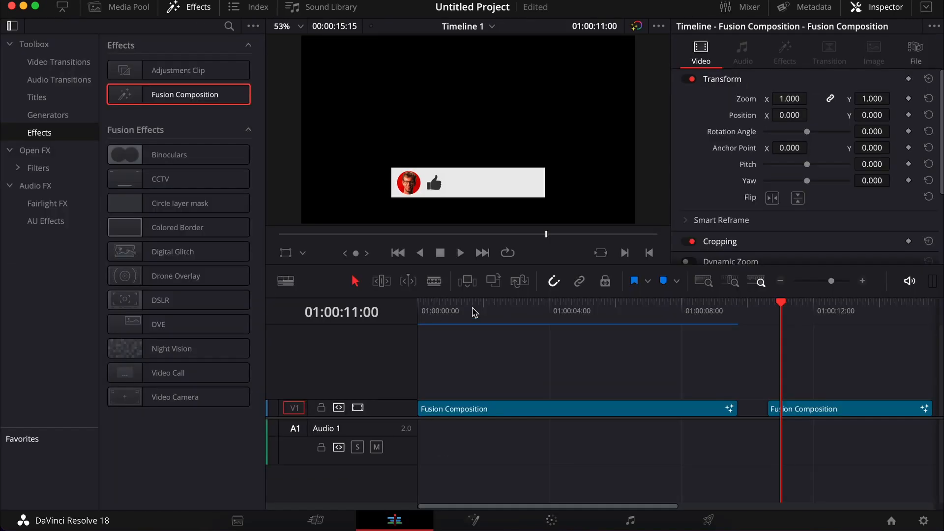
left_click(553, 322)
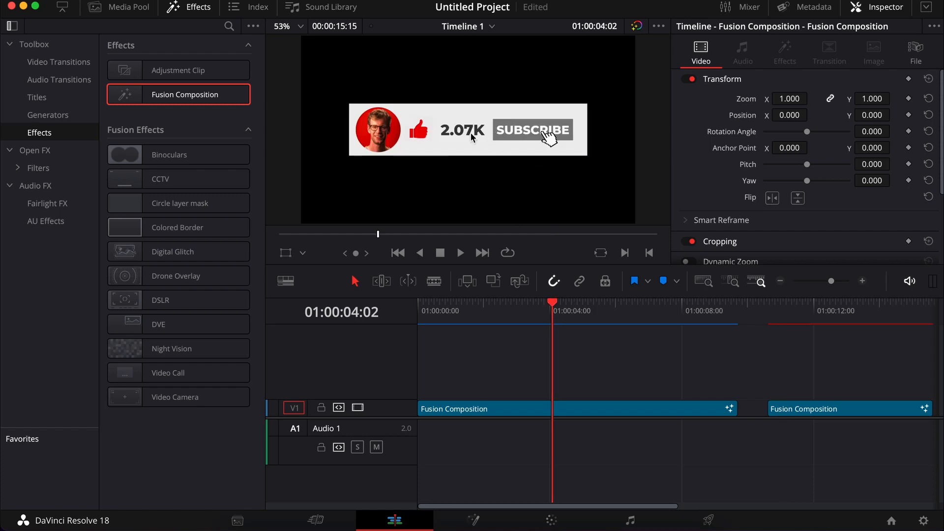
left_click(830, 320)
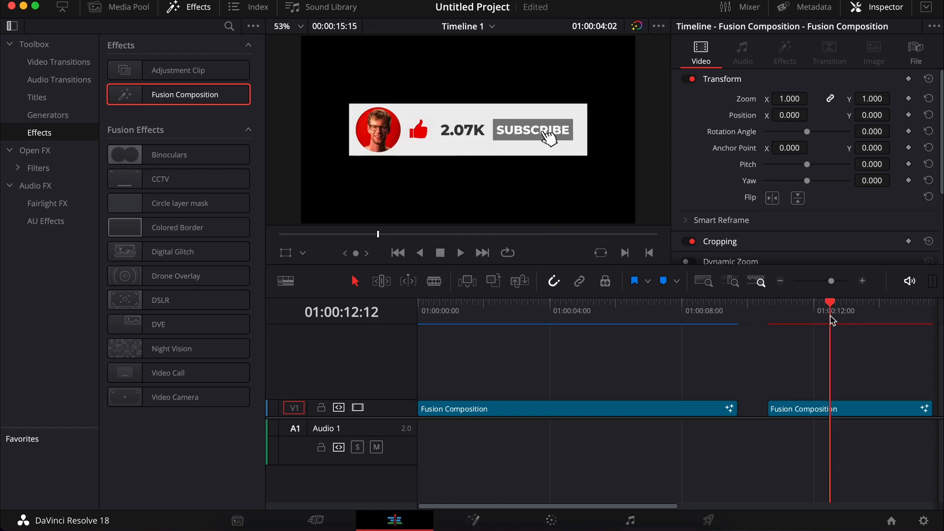
left_click(474, 520)
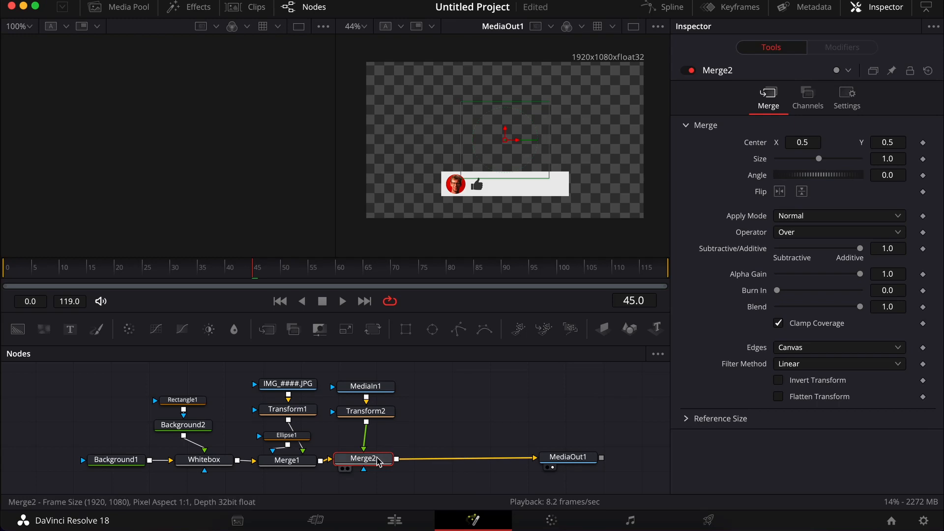
Add a Text+ node merged after Merge2, and arrange Text1 above Merge3.
key("shift+space")
type("text")
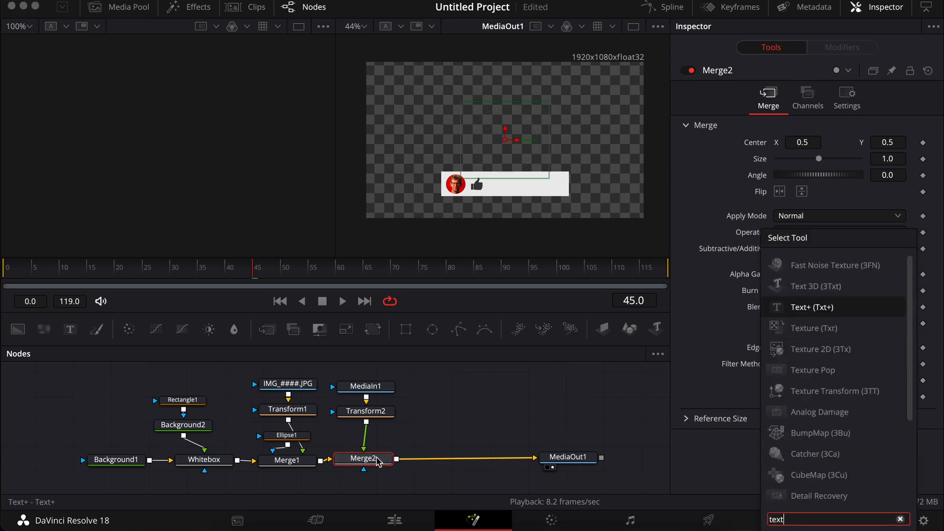
key("Return")
left_click_drag(434, 462, 443, 433)
left_click_drag(380, 468, 457, 381)
scroll(453, 383, "up", 2)
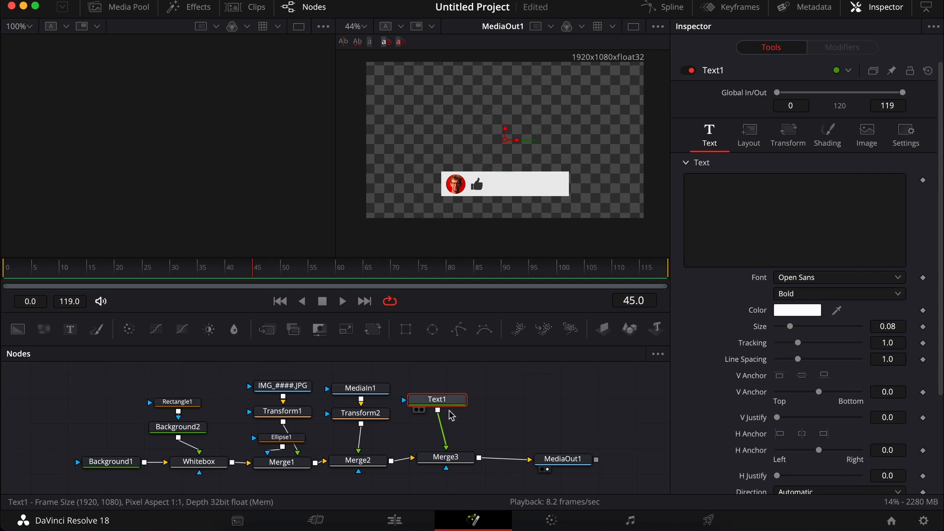
Enter 350 as the content of Text1 and place it on the white box beside the thumbs-up icon.
left_click(792, 234)
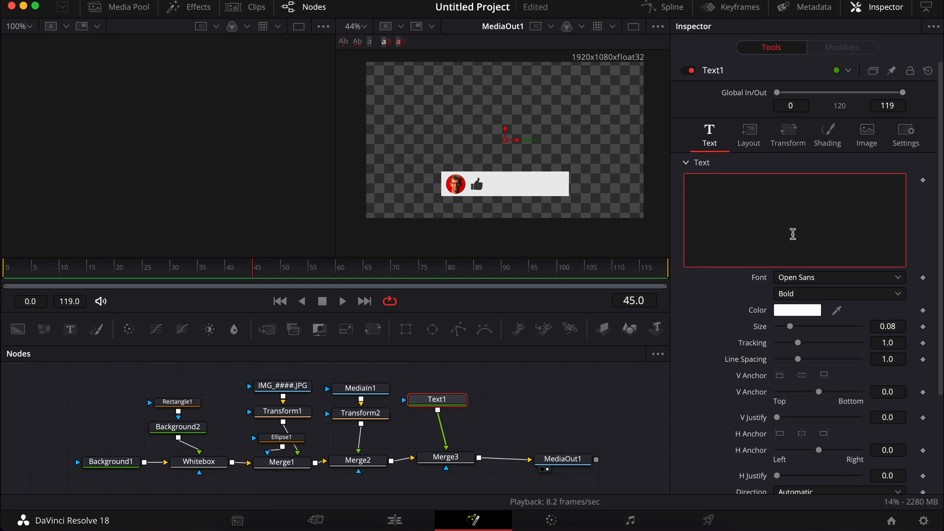
type("350K")
key("BackSpace")
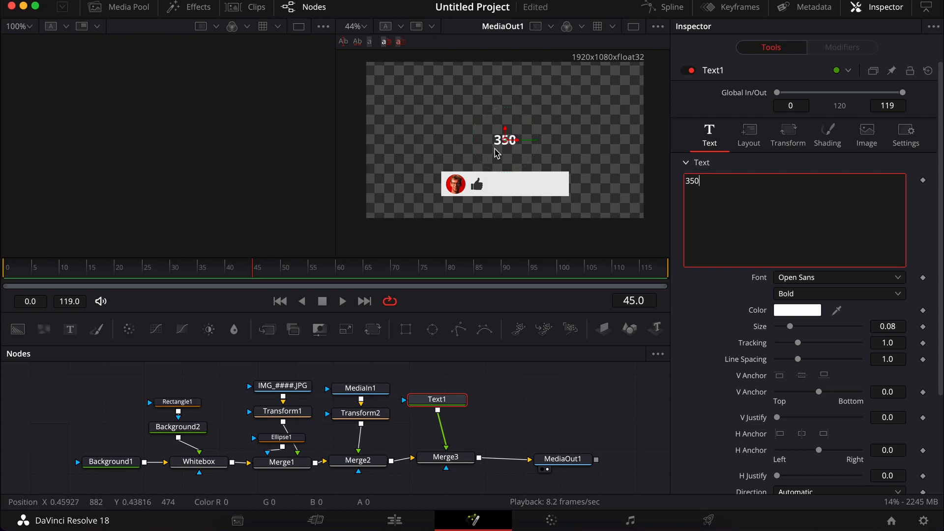
left_click_drag(506, 143, 504, 189)
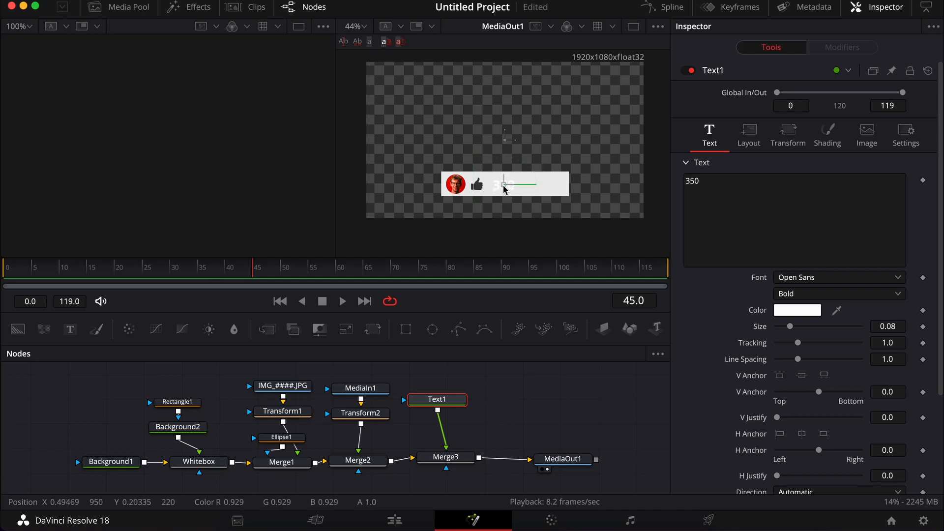
Style the 350 text with the dark color sampled from the thumbs-up icon, Extrabold weight and size 0.0634.
left_click_drag(837, 312, 476, 186)
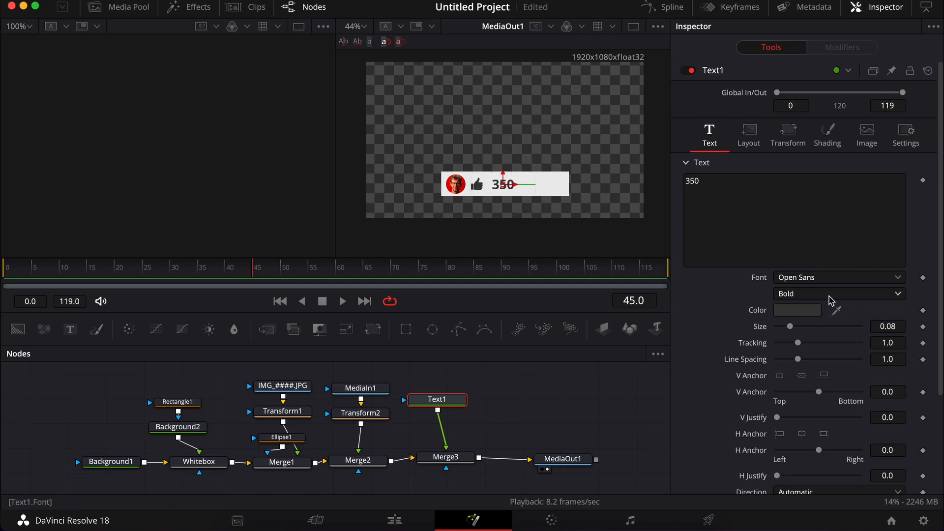
left_click(829, 296)
left_click(813, 369)
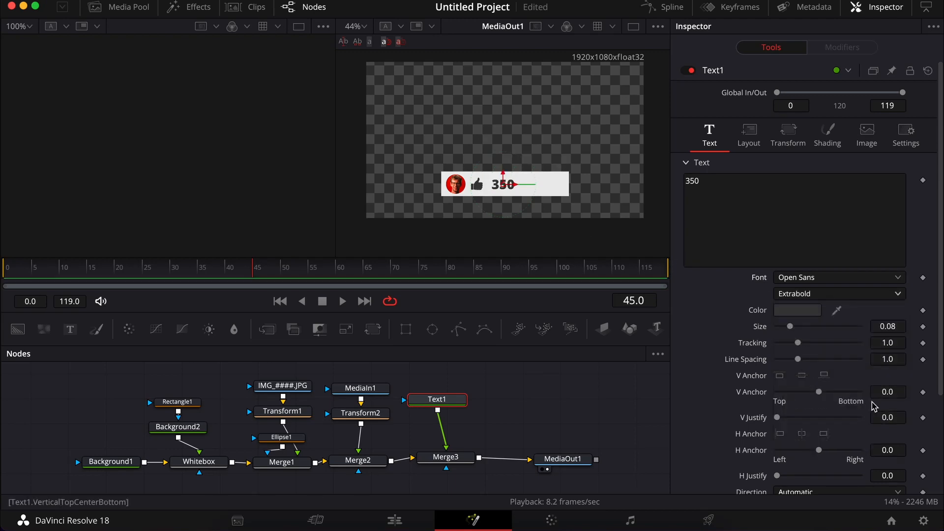
left_click_drag(895, 327, 880, 326)
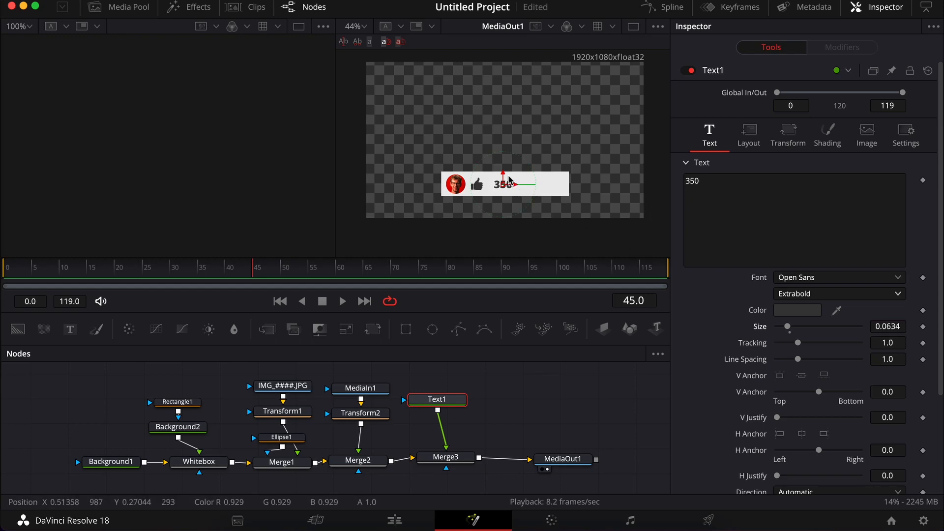
scroll(506, 194, "up", 4)
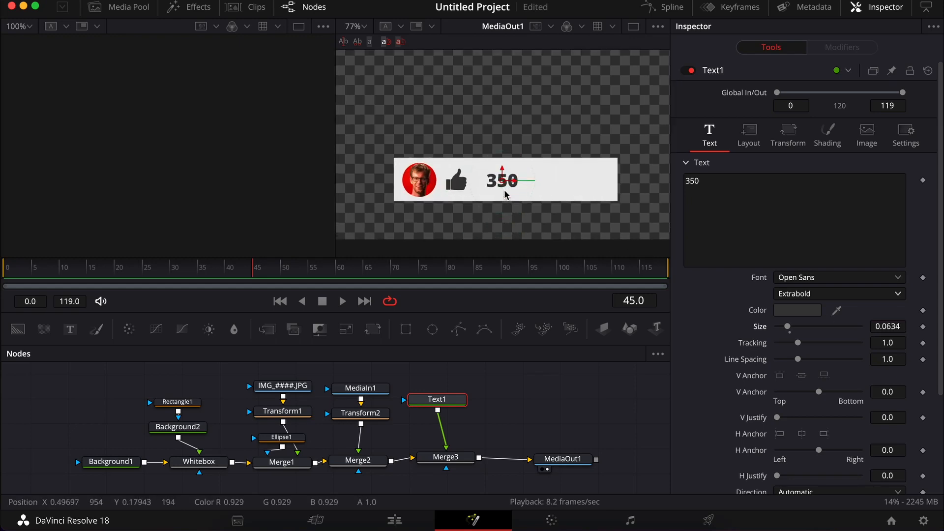
Move MediaOut1 farther right and insert a Merge node after Merge3.
left_click_drag(562, 459, 615, 459)
left_click(453, 459)
key("shift+space")
type("text")
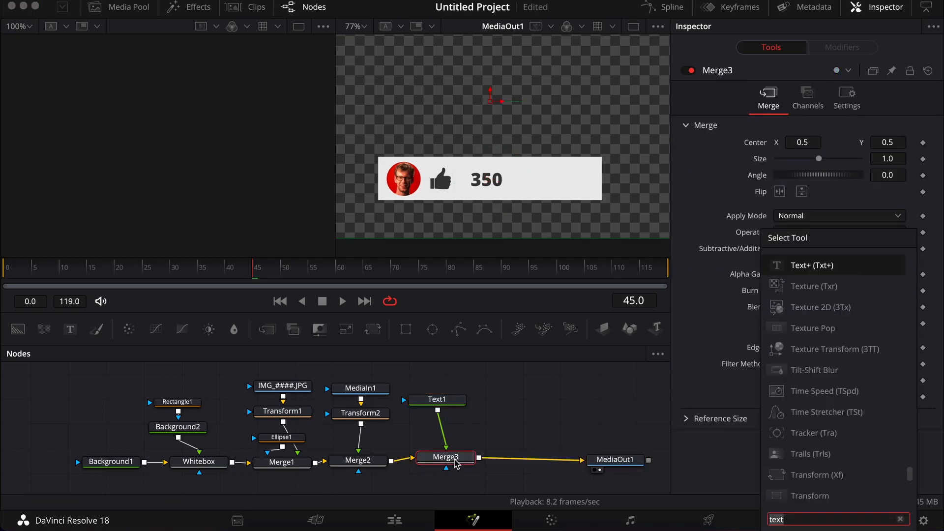
type("merge")
key("Return")
Add a Background node with a Rectangle mask, connect it to Merge4's foreground, and arrange both nodes above Merge4.
left_click(255, 366)
left_click(18, 329)
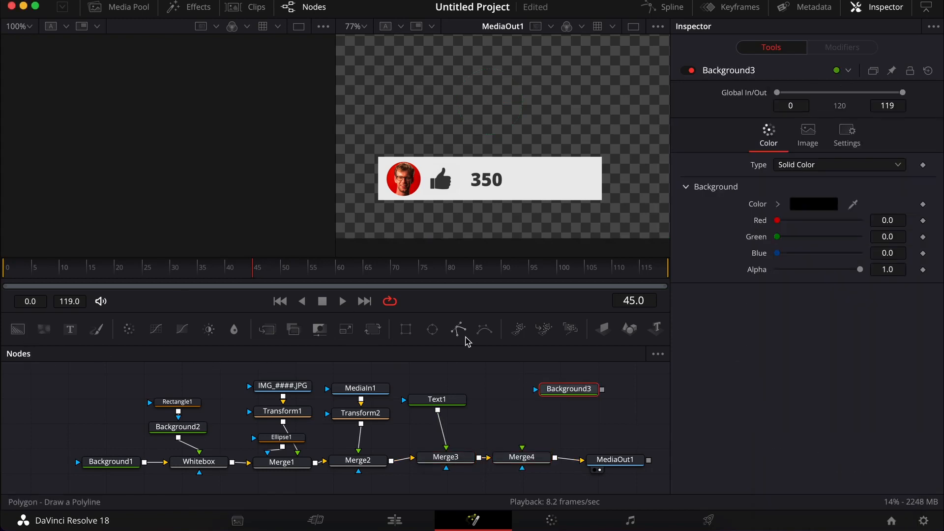
left_click(404, 330)
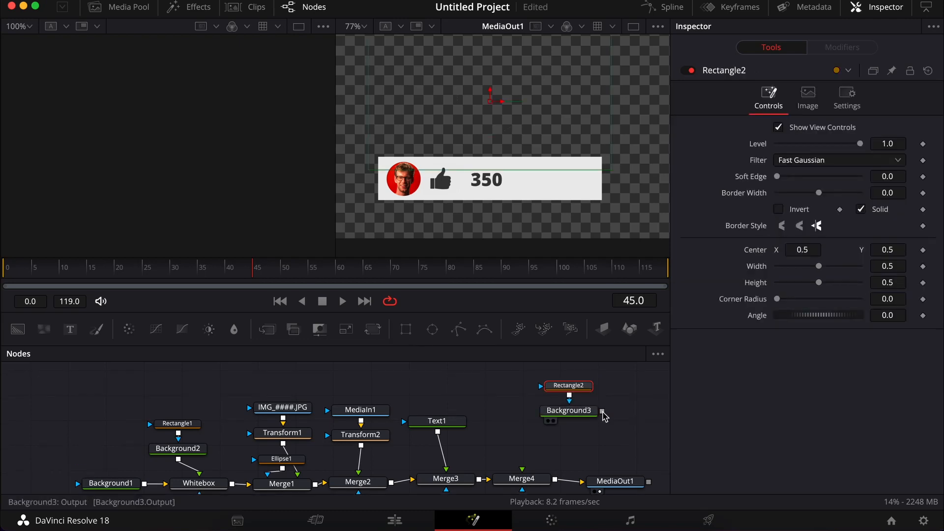
left_click_drag(602, 411, 522, 469)
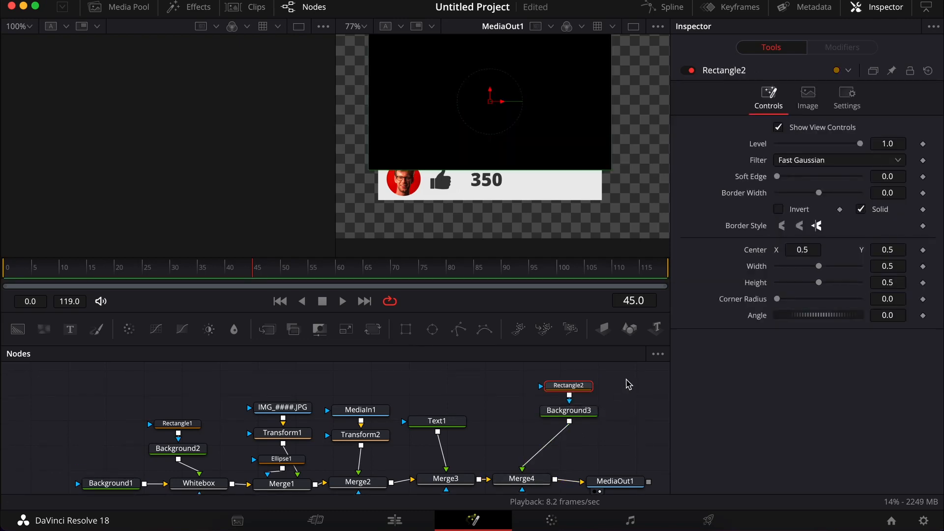
left_click(563, 417)
left_click_drag(568, 415, 520, 435)
left_click(520, 431)
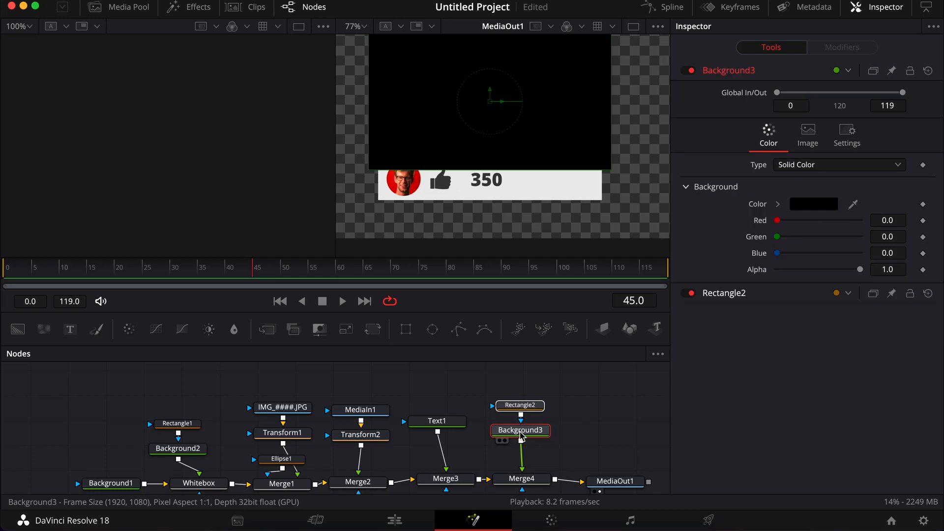
Shrink Rectangle2 to about 0.166 by 0.079 beside the 350 text and set its center Y to 0.219047, matching Rectangle1.
left_click(536, 407)
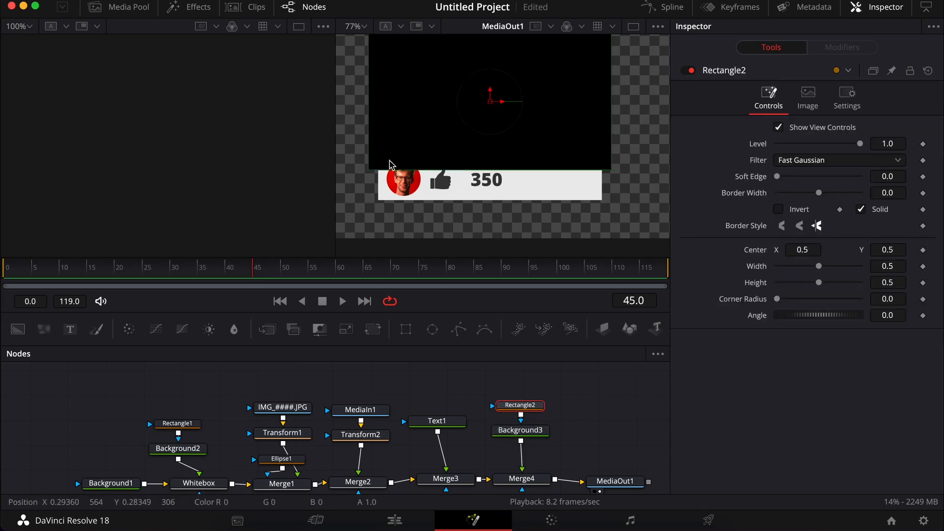
left_click_drag(369, 169, 555, 183)
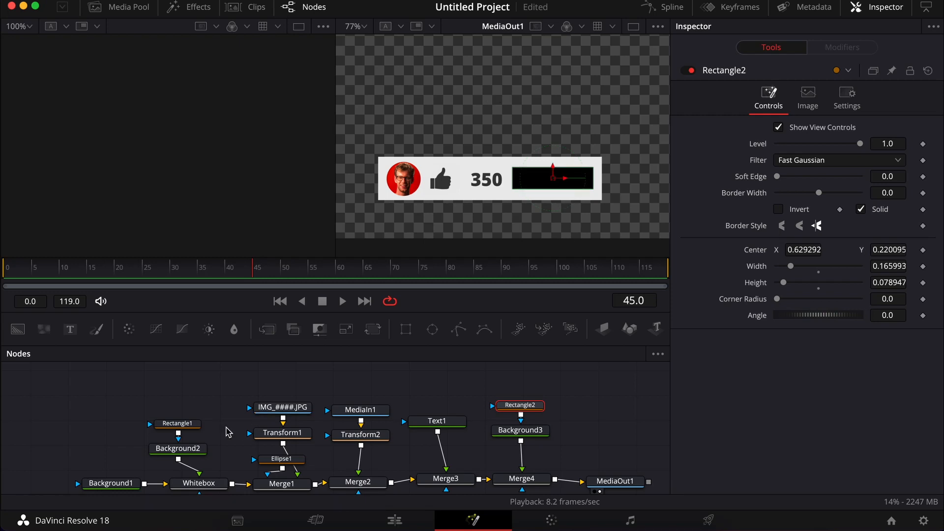
left_click(191, 425)
left_click(891, 246)
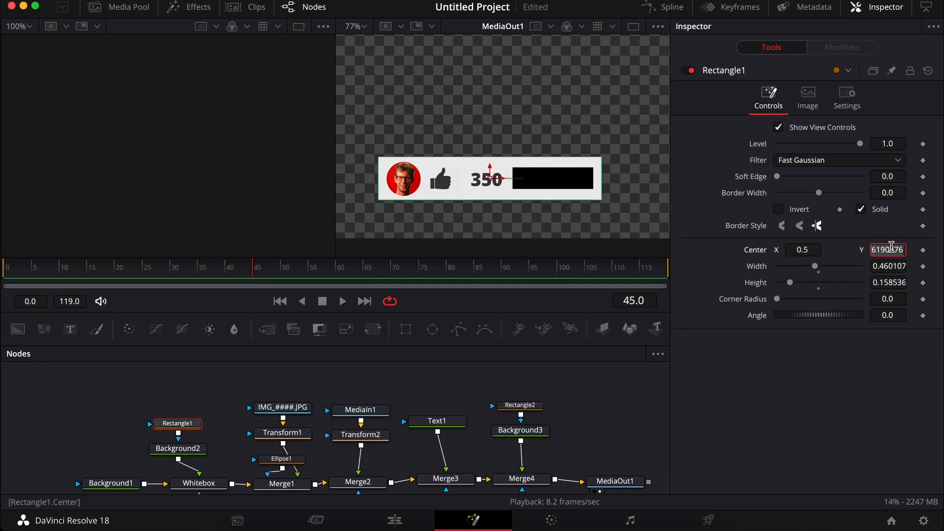
left_click(520, 405)
left_click(894, 249)
type("0.219047")
key("Tab")
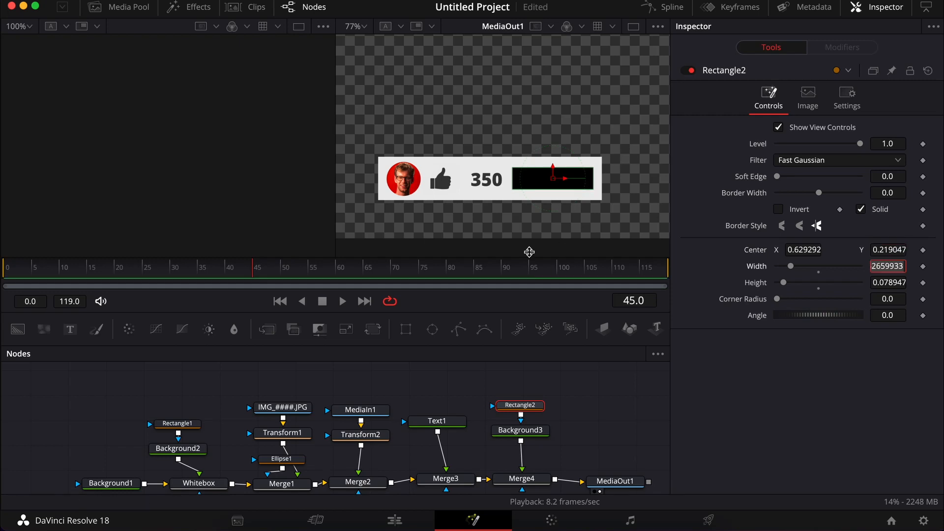
Color Background3 with the red sampled from the profile photo and raise its Red value to 0.85.
left_click(525, 435)
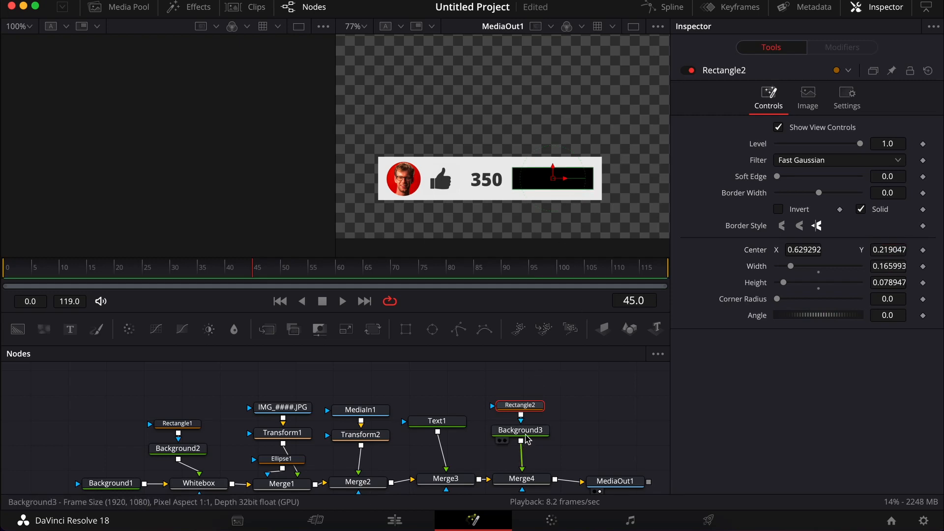
left_click(525, 435)
left_click_drag(777, 220, 861, 221)
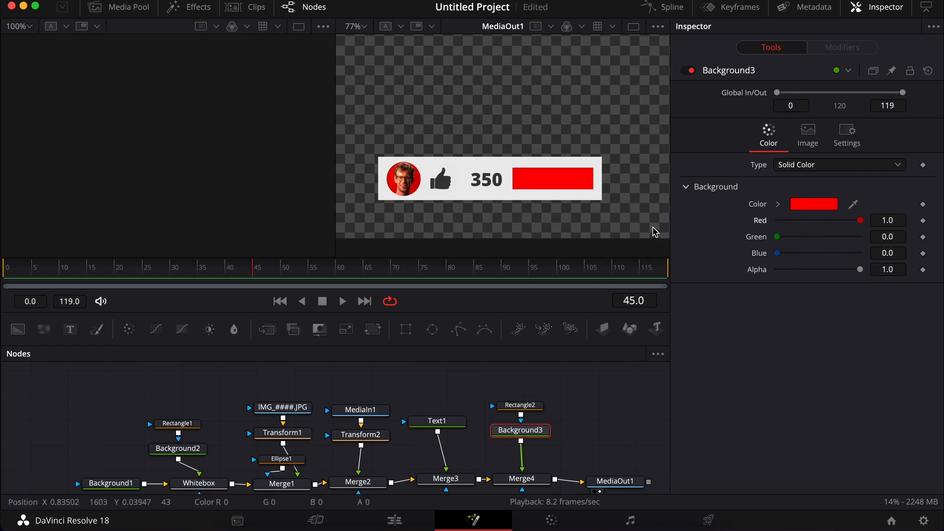
left_click_drag(852, 203, 411, 175)
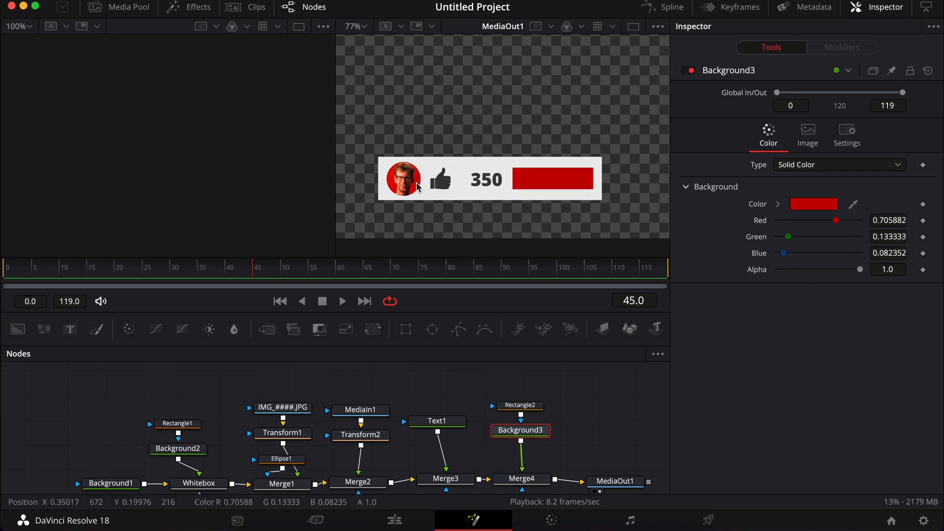
left_click(852, 221)
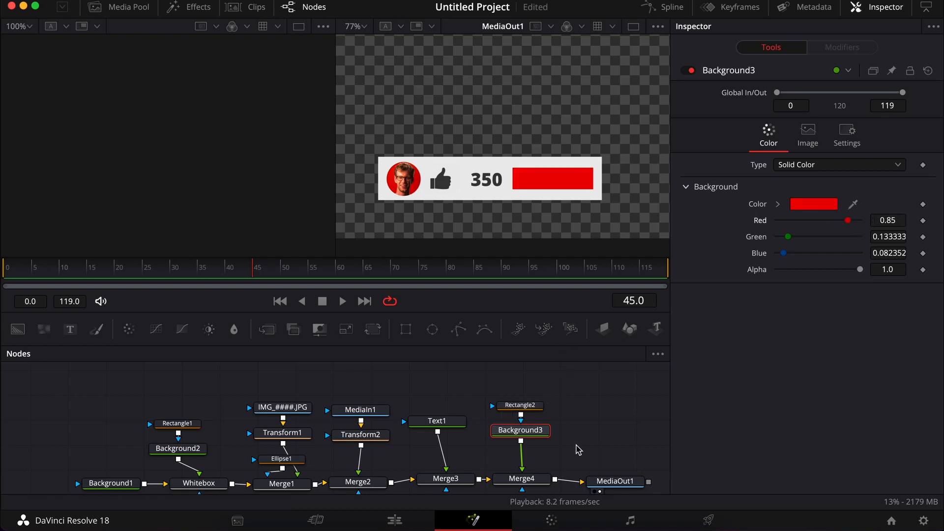
Reposition MediaOut1, detach Background3 and Rectangle2 from their connections, and open the tool search for a Merge on Background3.
mouse_move(607, 481)
left_mouse_down()
mouse_move(636, 479)
mouse_move(588, 464)
mouse_move(618, 465)
left_mouse_up()
scroll(586, 453, "right", 3)
left_click_drag(529, 382, 481, 414)
left_click(516, 425)
left_click(483, 411, "shift")
key("shift+space")
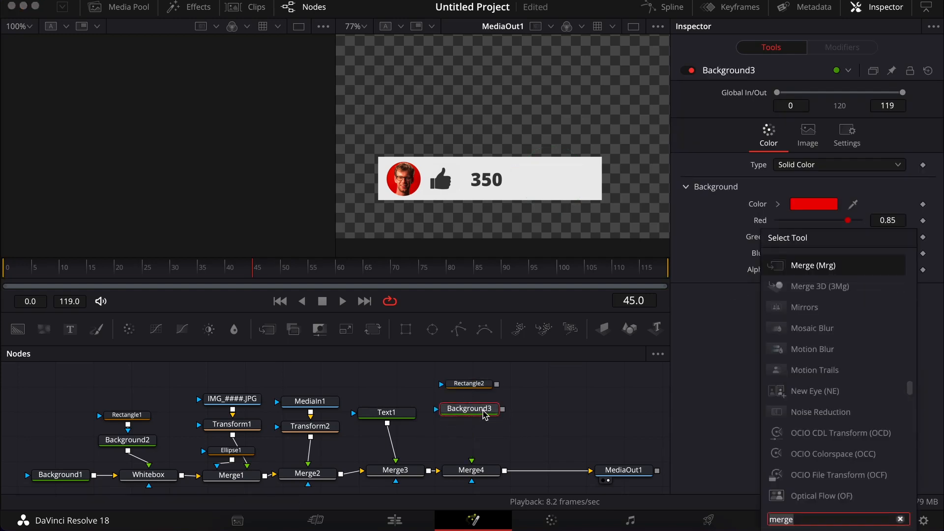
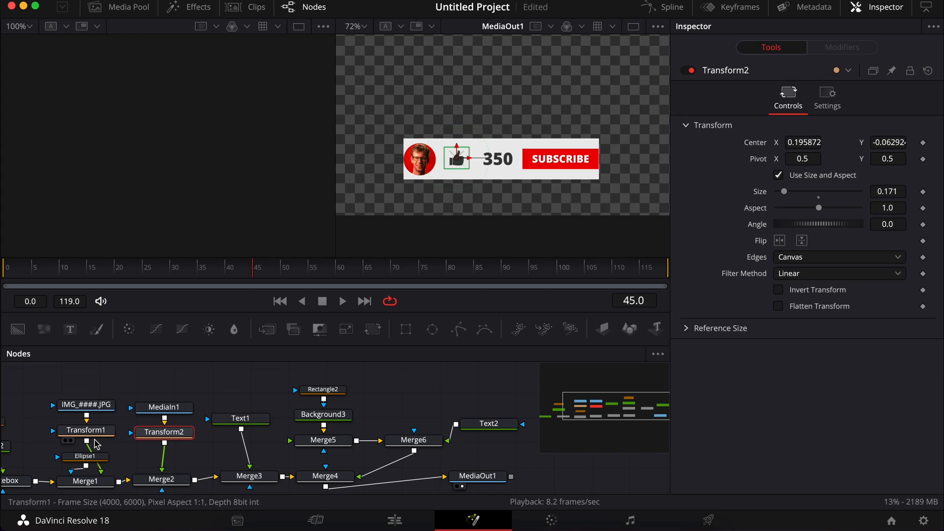
Shift the red Rectangle2 horizontally to center X 0.612174 and set Text2's center X to the same value.
left_click(318, 392)
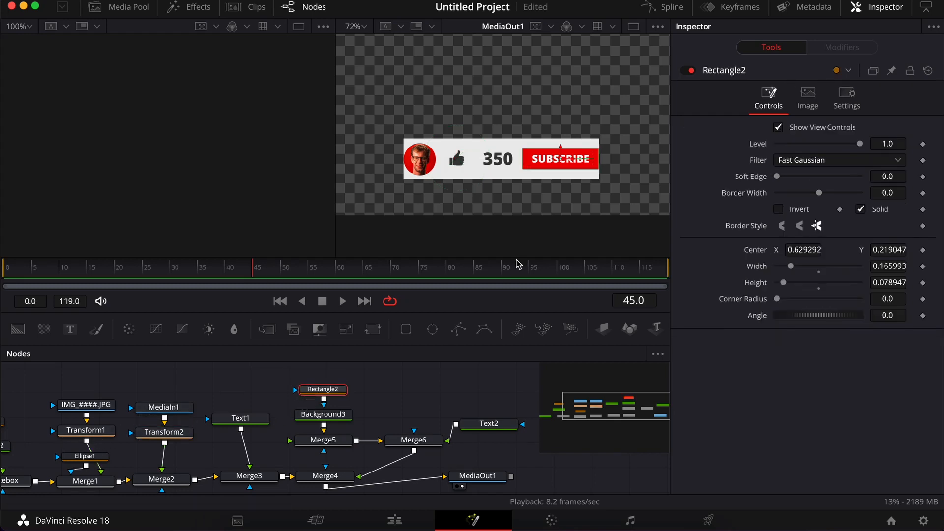
left_click_drag(572, 163, 566, 164)
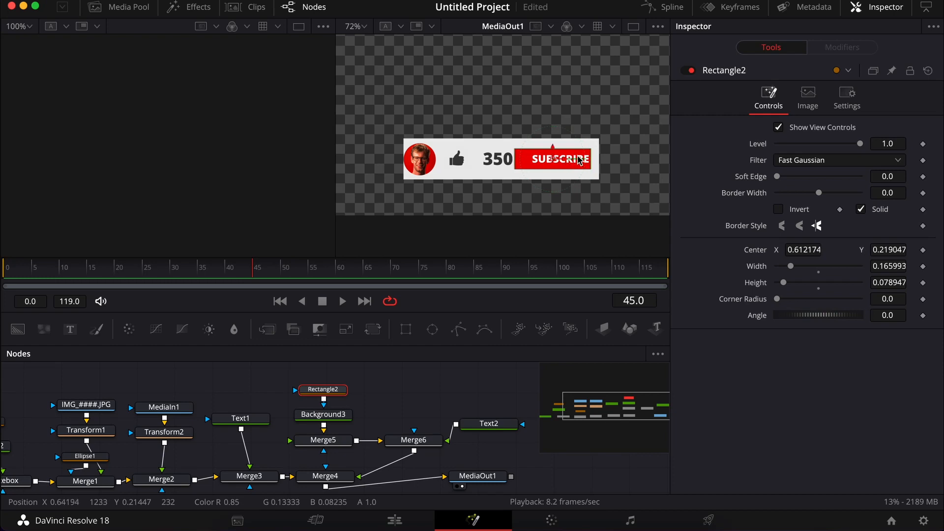
left_click(812, 244)
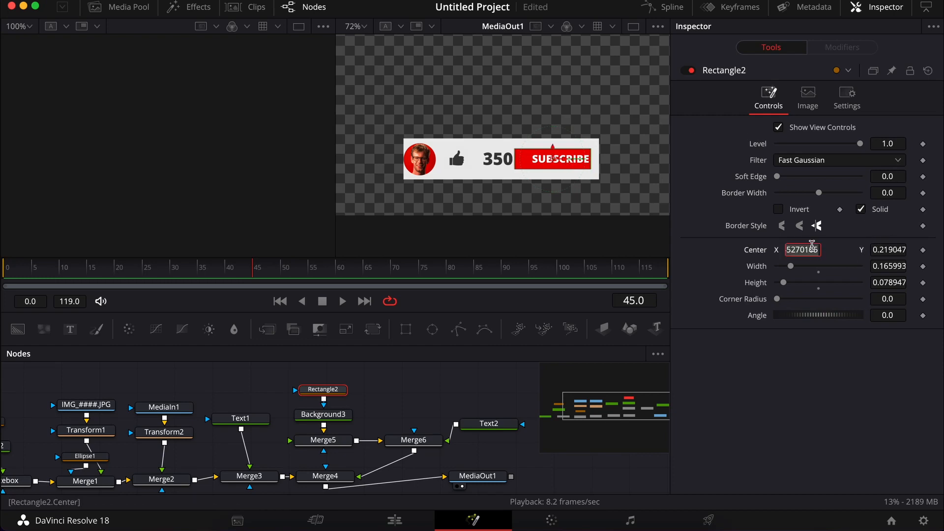
left_click(504, 425)
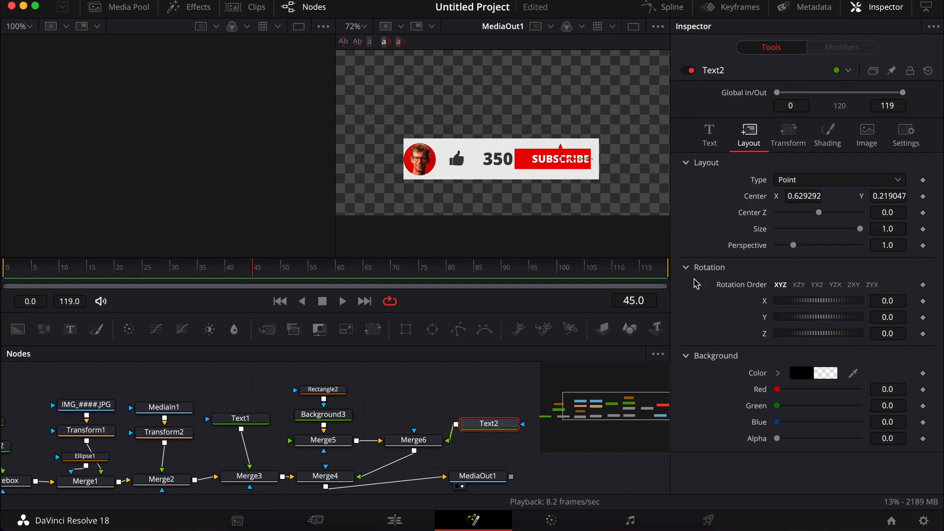
left_click(814, 199)
type("0.6121745270185")
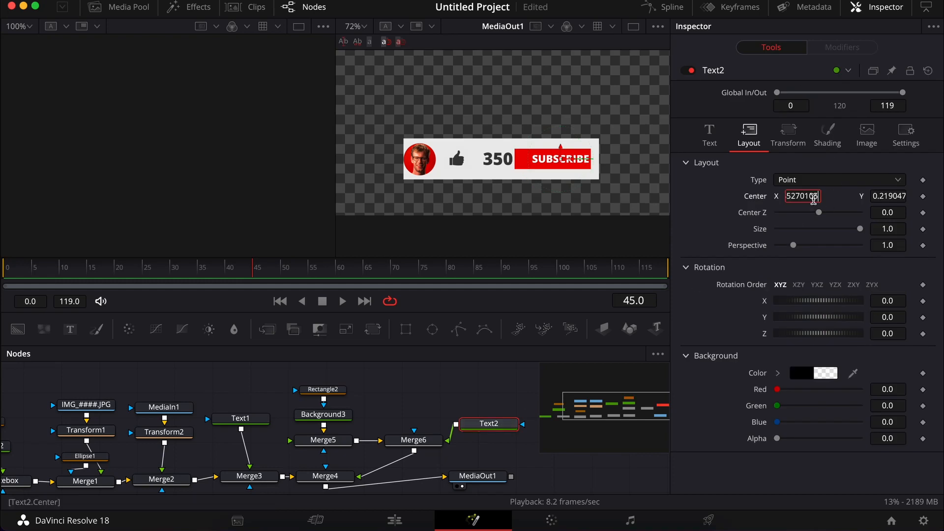
key("Tab")
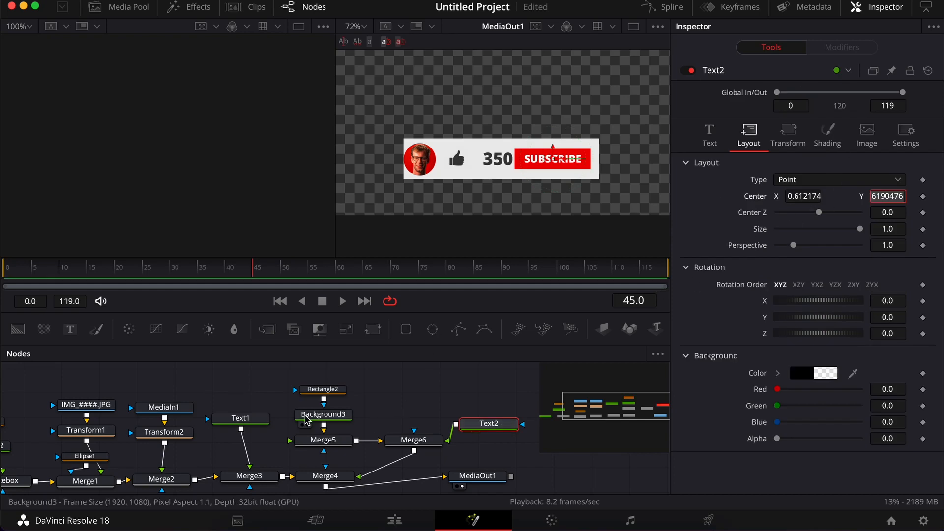
Shift the 350 text closer to the thumbs-up icon, to about center X 0.48.
left_click(257, 421)
left_click_drag(512, 164, 507, 164)
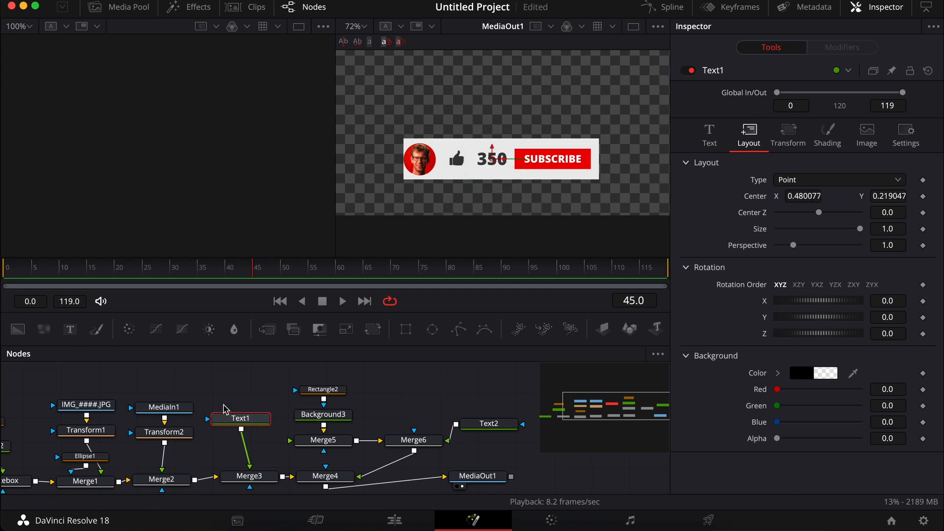
Shift the profile photo's Ellipse1 mask to about center X 0.335 and Transform1 to about center X 0.423.
scroll(175, 444, "left", 5)
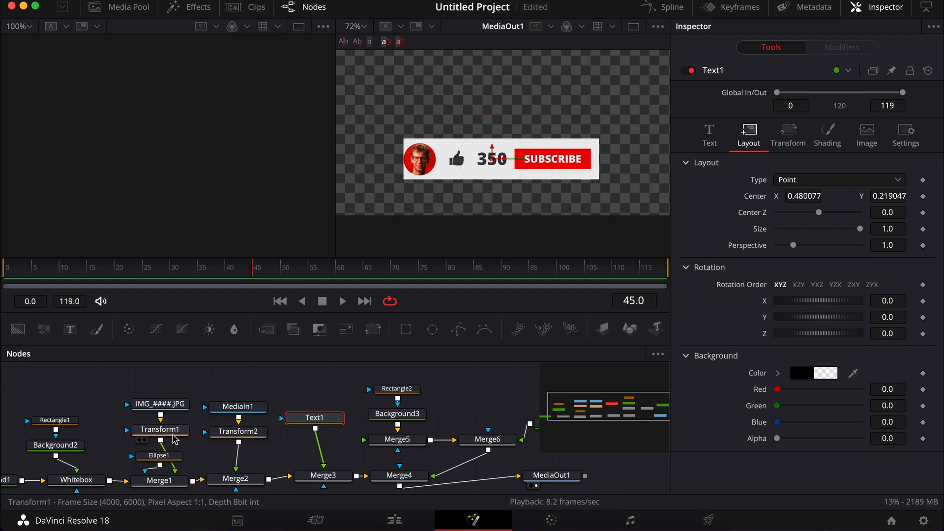
left_click(172, 433)
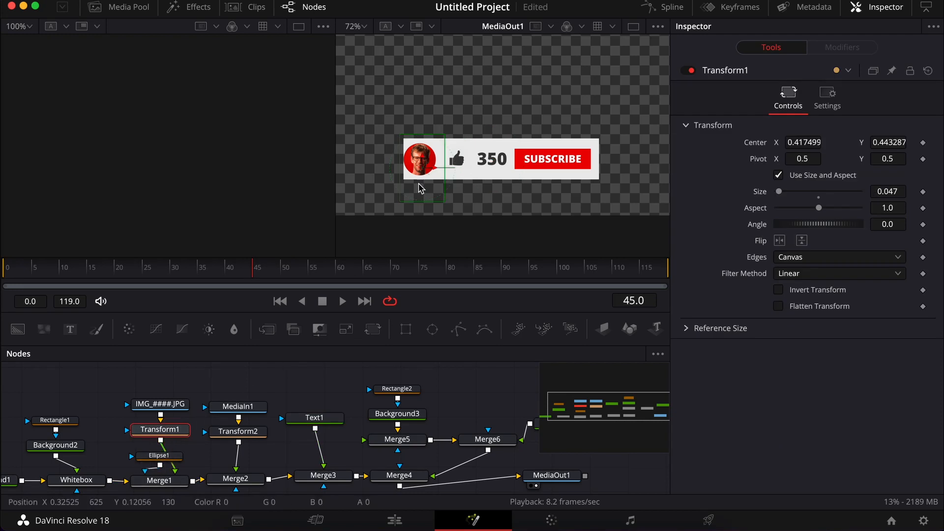
left_click(168, 459)
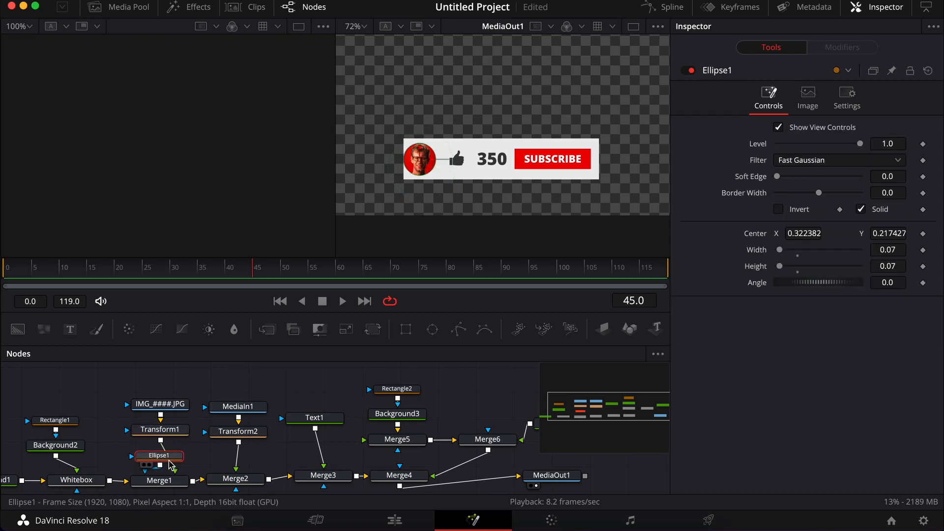
left_click_drag(435, 162, 440, 164)
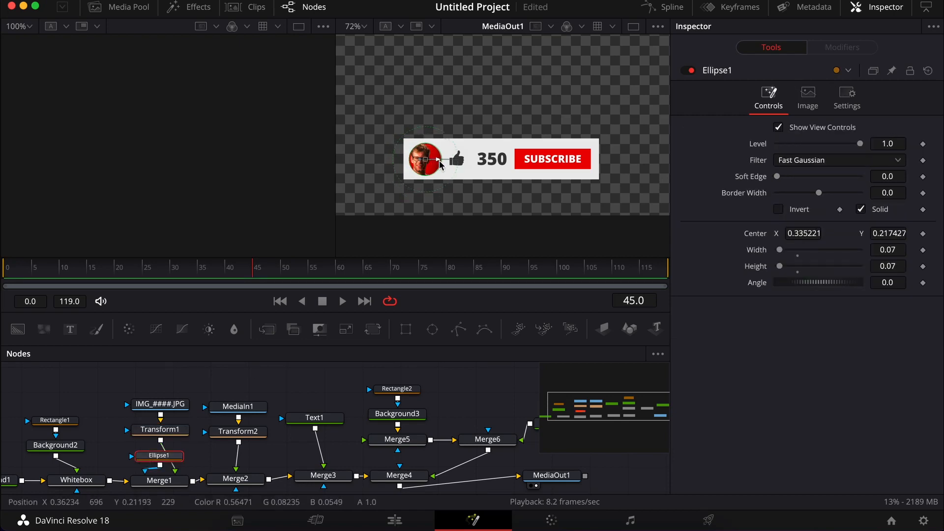
left_click(156, 429)
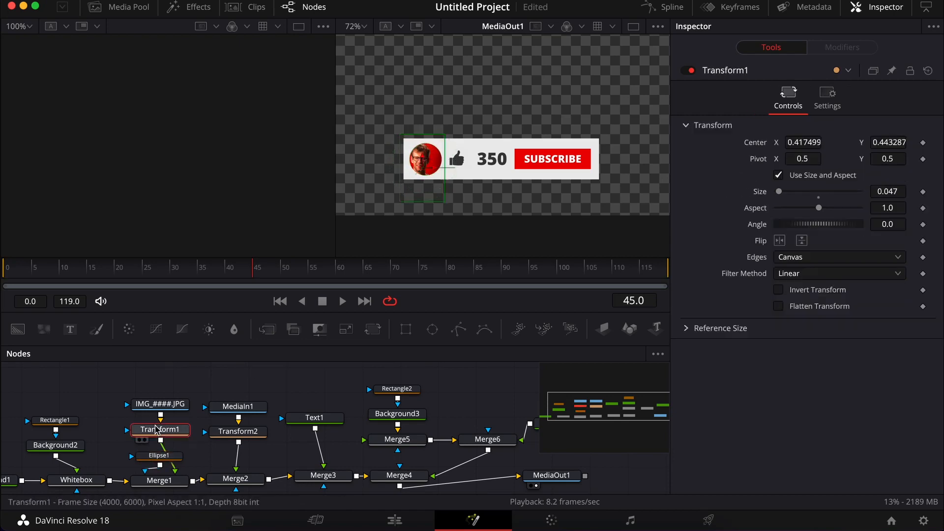
left_click_drag(435, 171, 441, 174)
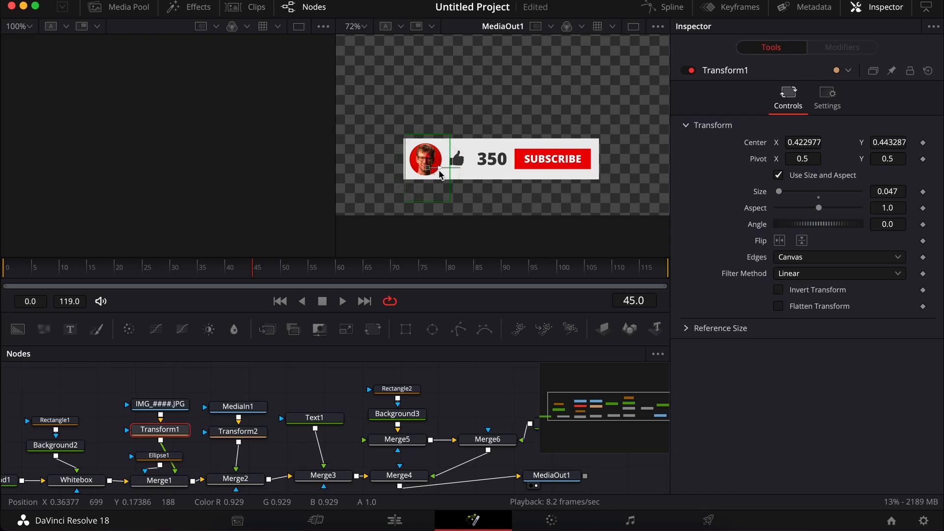
Nudge the thumbs-up icon toward the 350 text by shifting Transform2 to about center X 0.214.
left_click(458, 395)
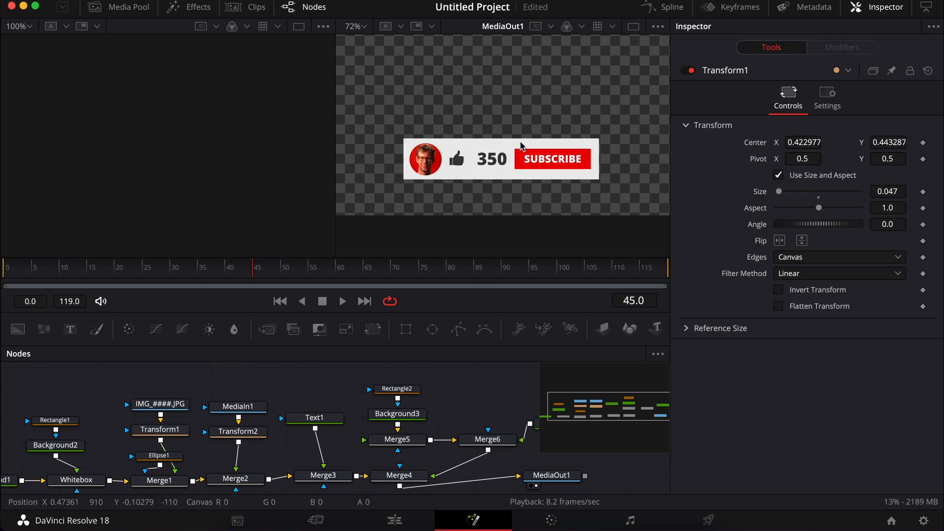
scroll(532, 114, "up", 2)
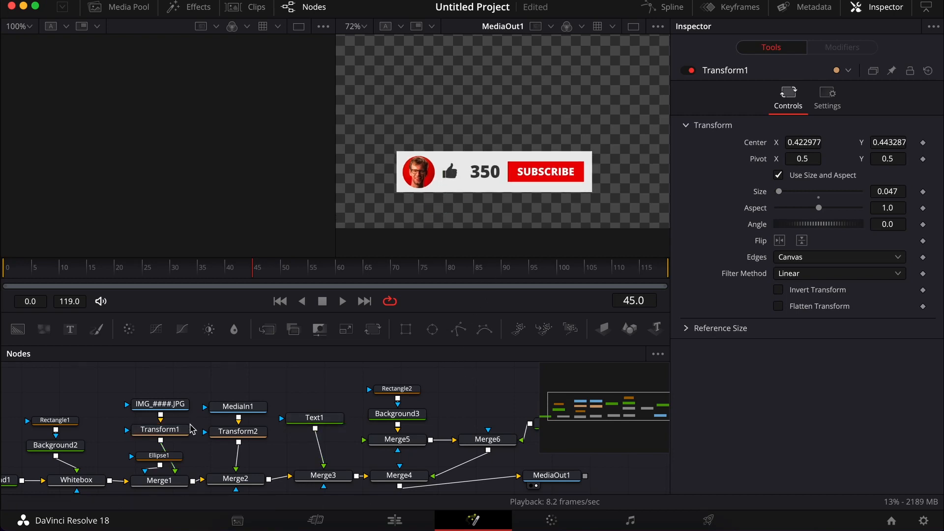
left_click(170, 430)
left_click(238, 431)
left_click_drag(464, 176, 465, 178)
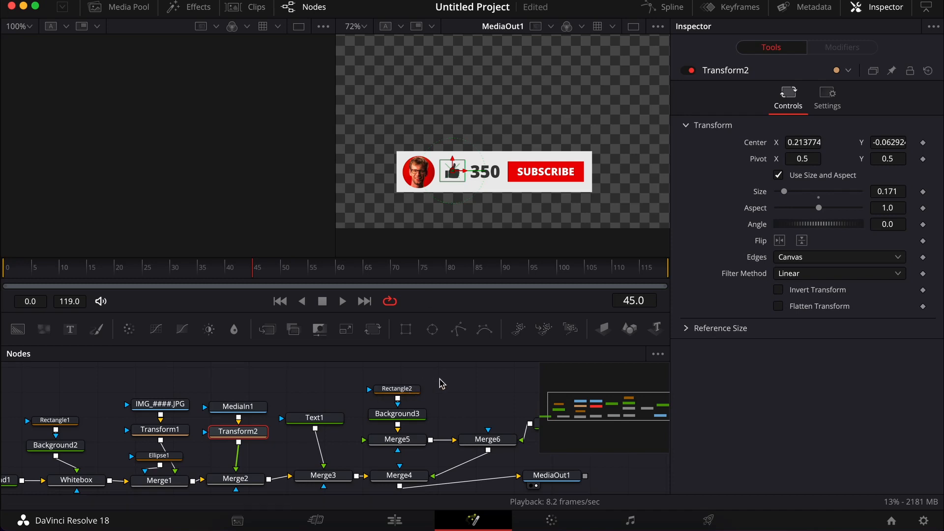
left_click(472, 385)
scroll(550, 162, "right", 1)
scroll(550, 162, "down", 1)
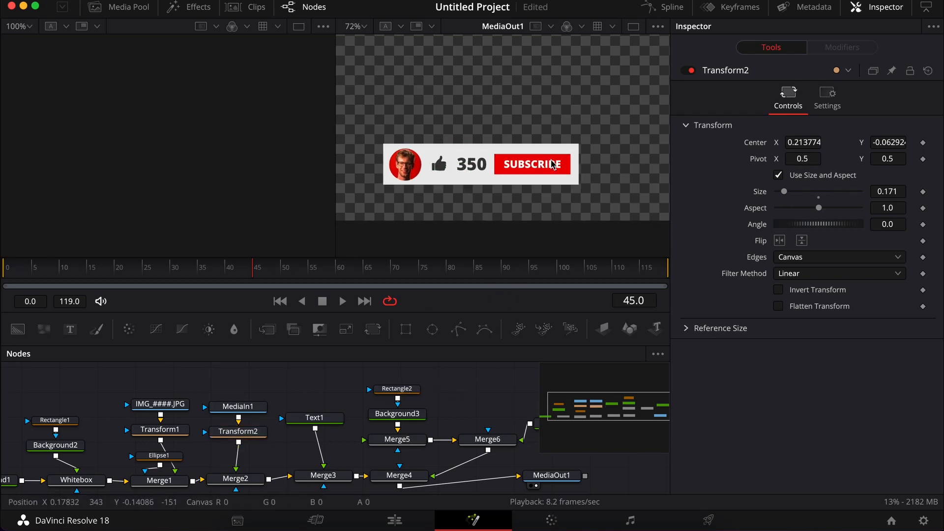
Switch to the Edit page and play back the opening animation of the finished 2.07K sample composition.
left_click(394, 520)
left_click_drag(438, 316, 386, 317)
key("space")
key("space")
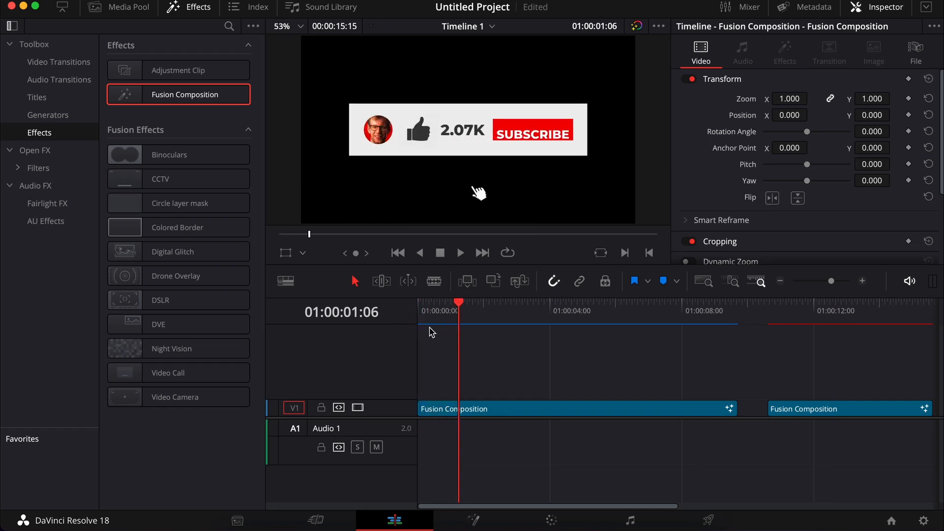
key("Home")
left_click_drag(426, 319, 449, 324)
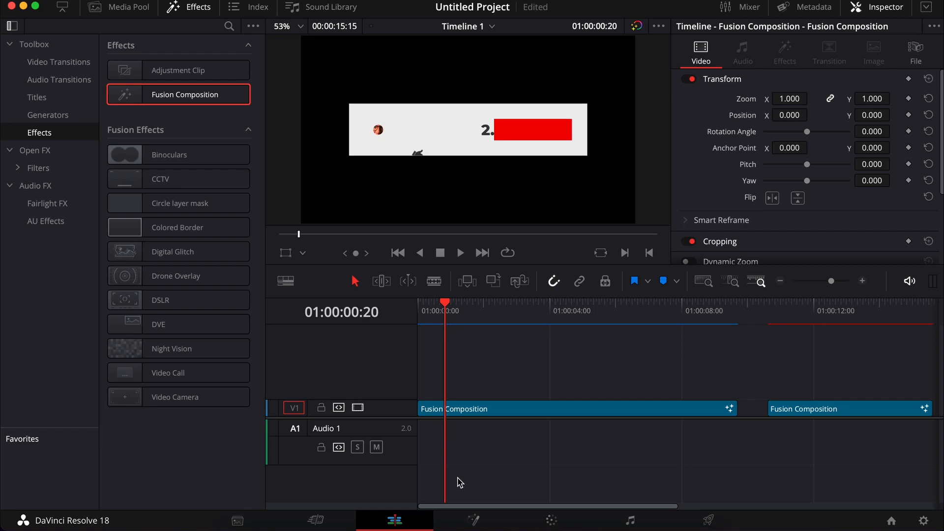
Place the Edit timeline playhead on the composition with the 350 graphic and open it on the Fusion page.
left_click(473, 520)
left_click(395, 520)
left_click(591, 312)
left_click(483, 520)
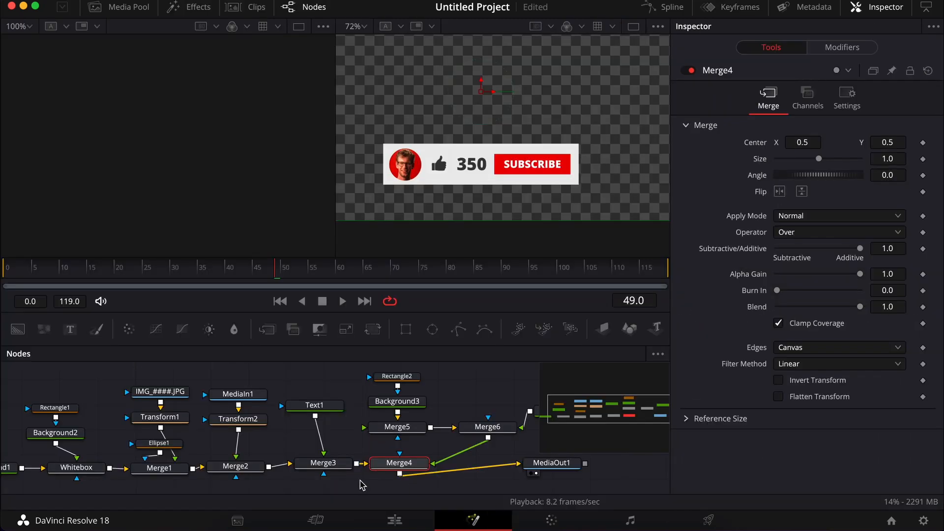
Keyframe the center of Rectangle1, the white box's mask, at frame 18.
scroll(287, 426, "left", 3)
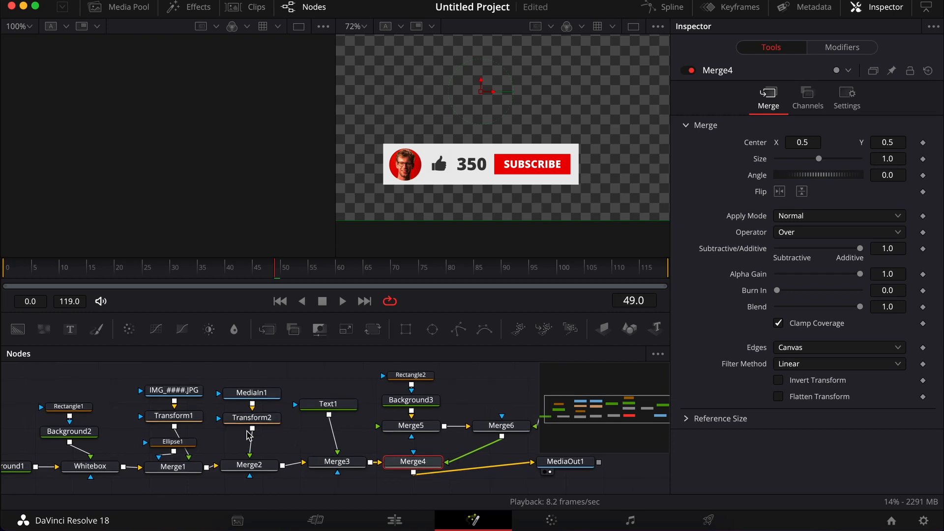
scroll(248, 435, "down", 3)
scroll(223, 487, "left", 2)
left_click(164, 447)
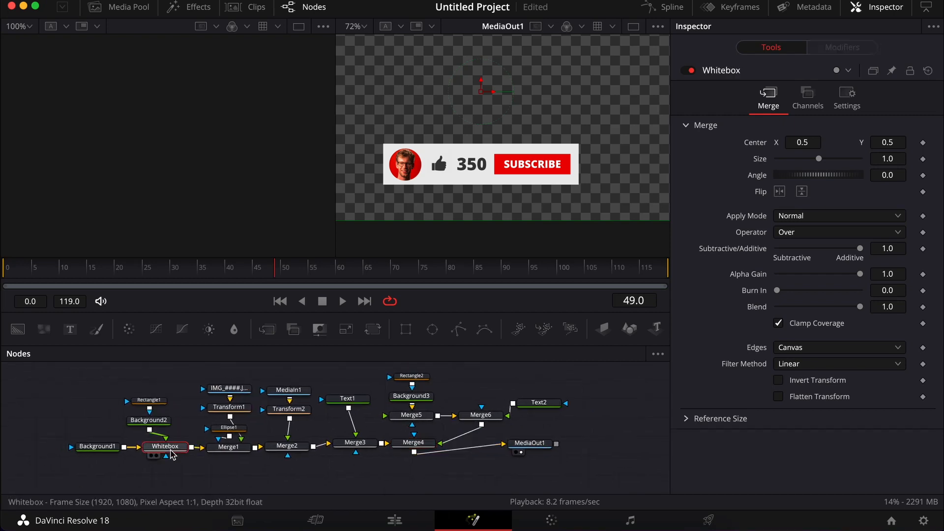
left_click(153, 400)
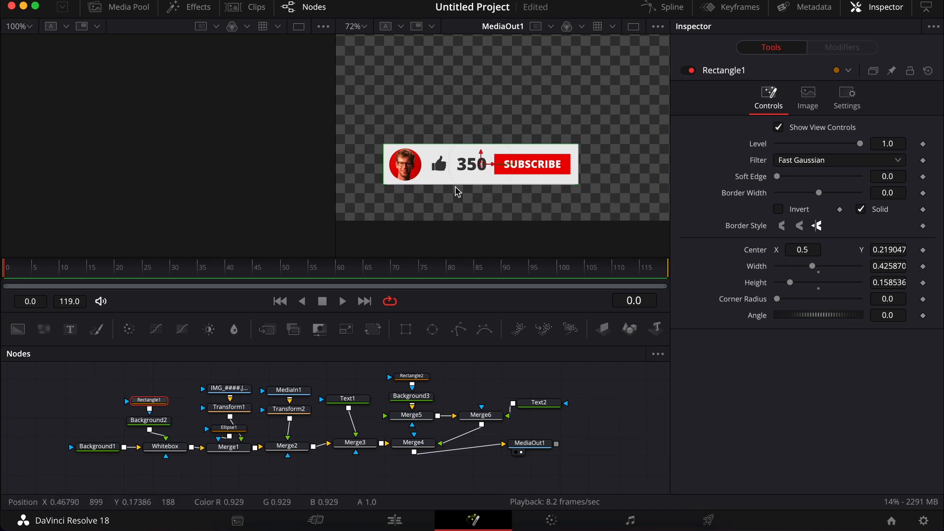
key("space")
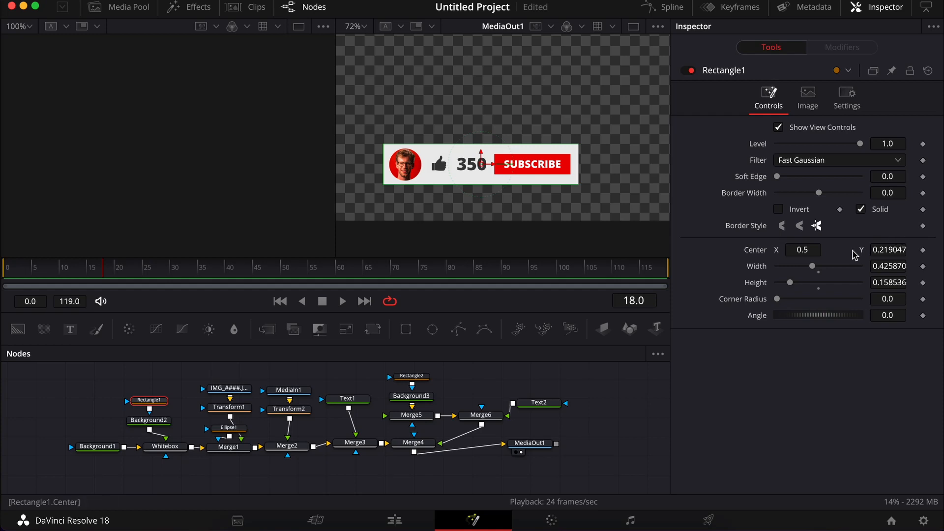
left_click(922, 250)
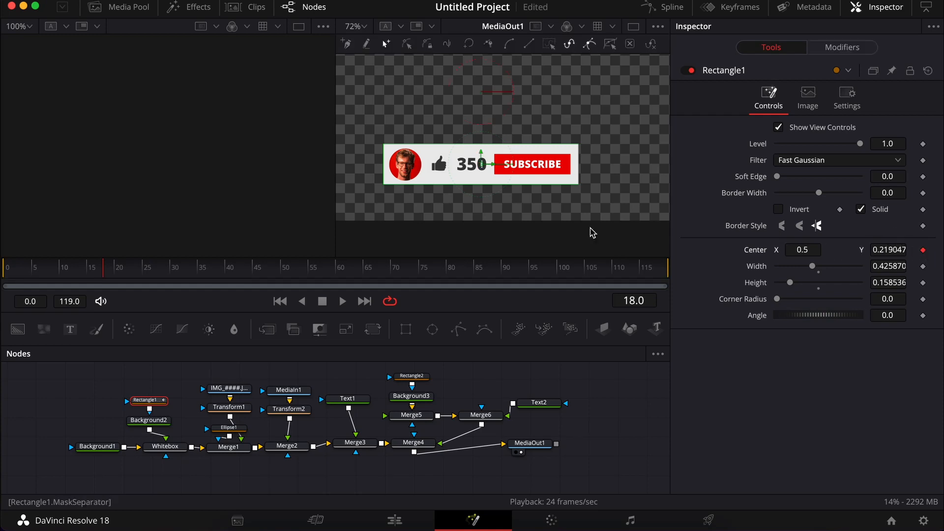
Lower Rectangle1's center Y at frame 0 until the white box is below the frame, and play the animation.
left_click_drag(94, 276, 3, 272)
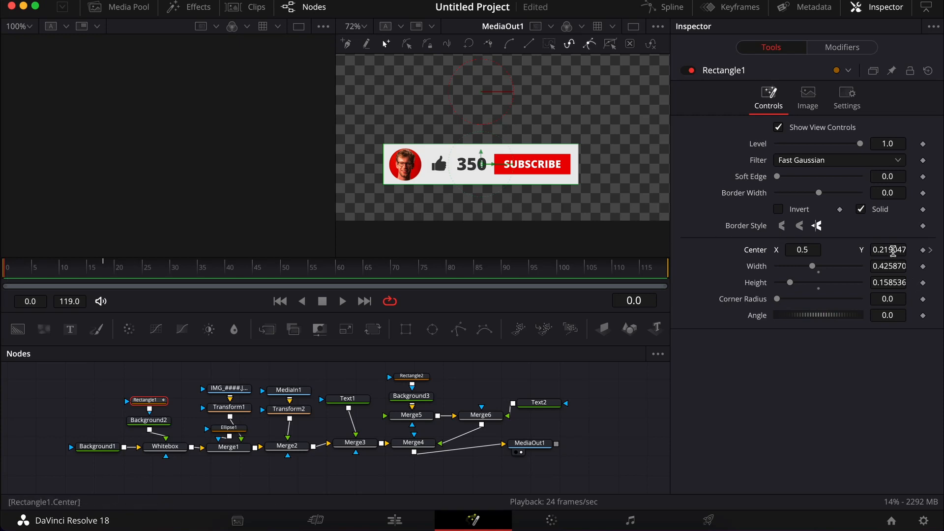
left_click_drag(893, 249, 828, 249)
key("space")
key("space")
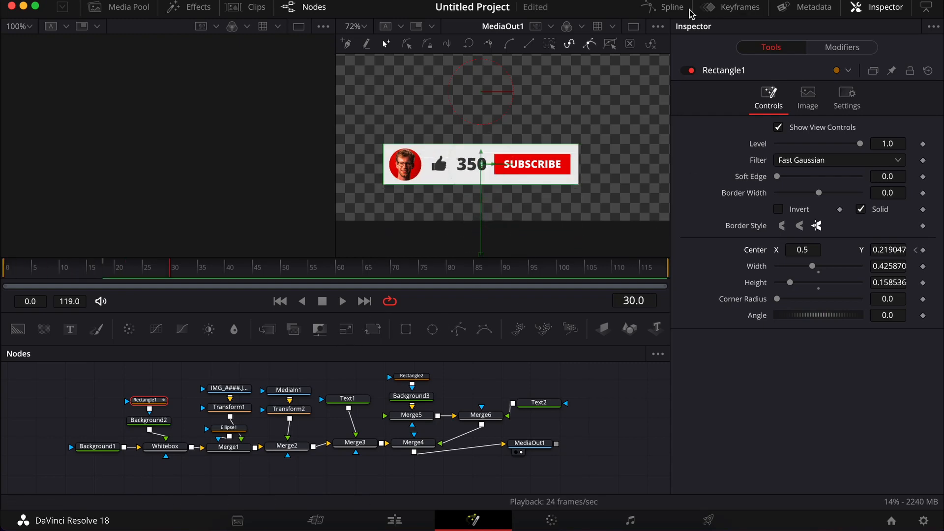
Display Rectangle1's displacement curve in the spline editor and smooth both of its keyframes.
left_click(671, 8)
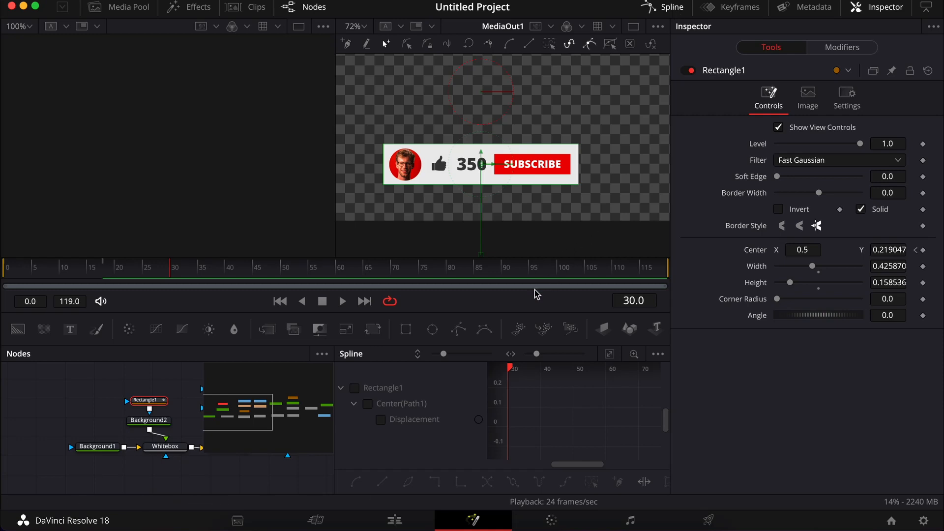
scroll(536, 405, "right", 1)
scroll(536, 405, "down", 2)
left_click(381, 392)
left_click(612, 359)
scroll(584, 441, "down", 3)
scroll(585, 442, "up", 5)
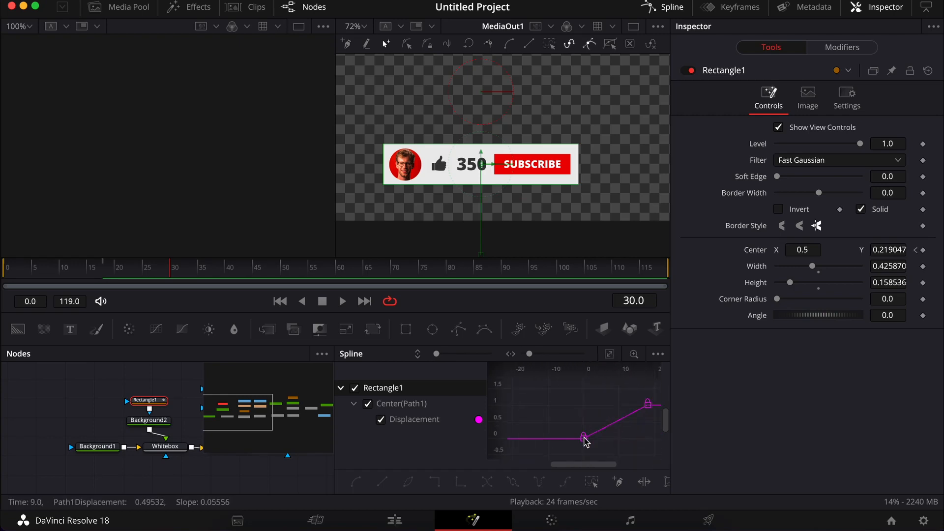
scroll(585, 441, "down", 2)
left_click_drag(533, 394, 614, 450)
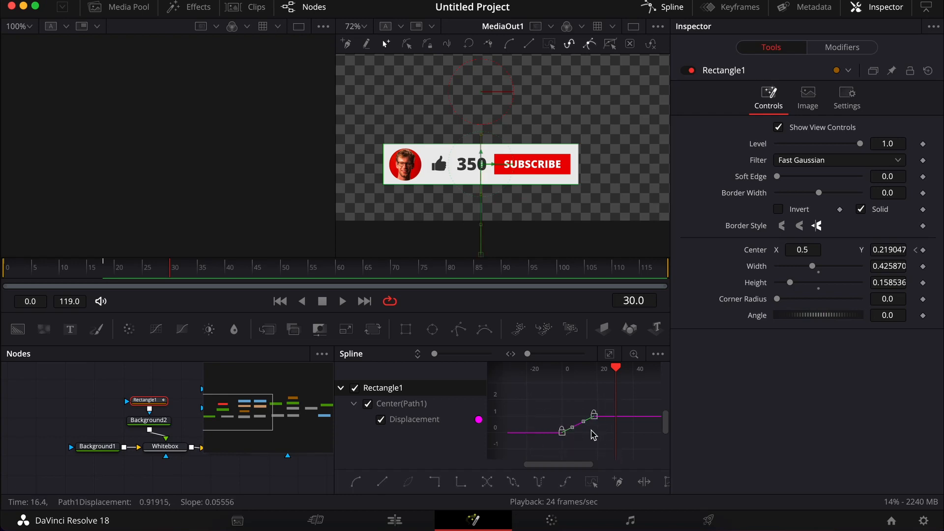
left_click(596, 428)
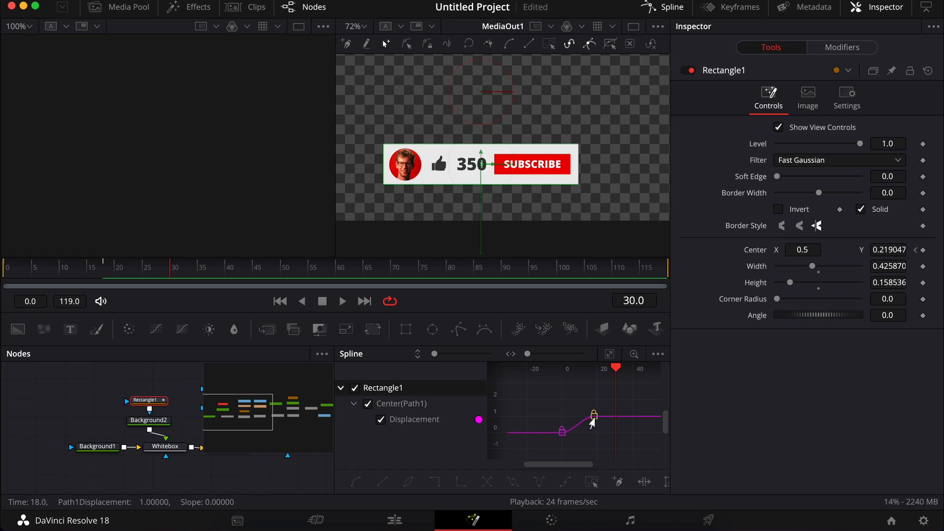
Try the white box's end keyframe at frame 14, preview the motion, and return the keyframe to frame 18.
left_click_drag(591, 420, 584, 423)
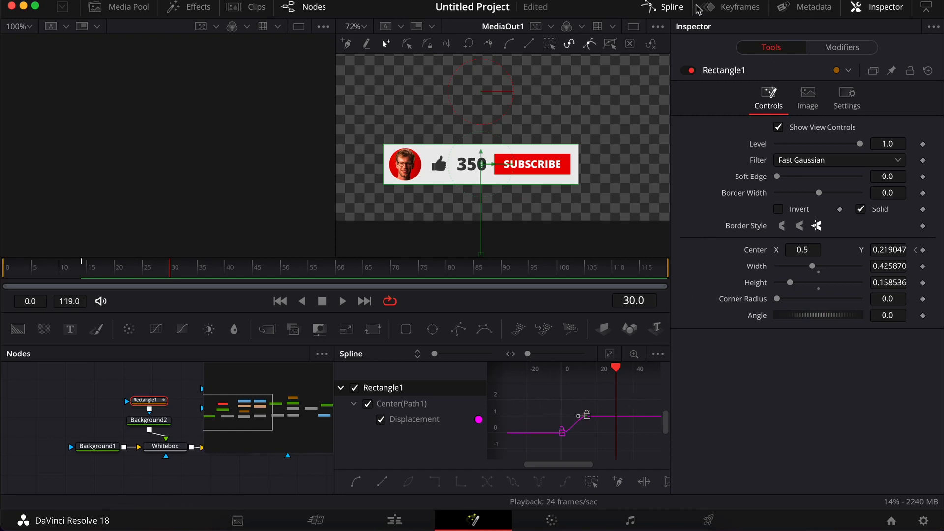
left_click(675, 9)
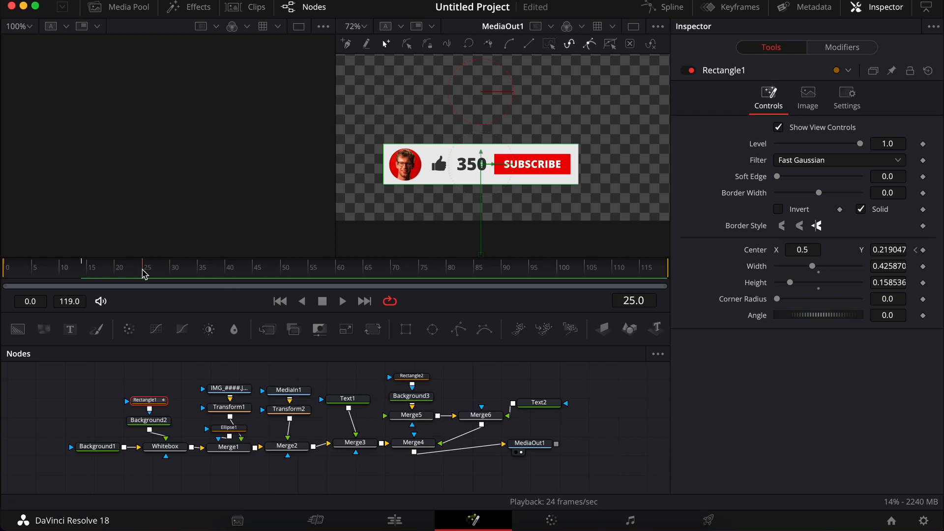
left_click_drag(143, 273, 2, 286)
key("space")
left_click(650, 9)
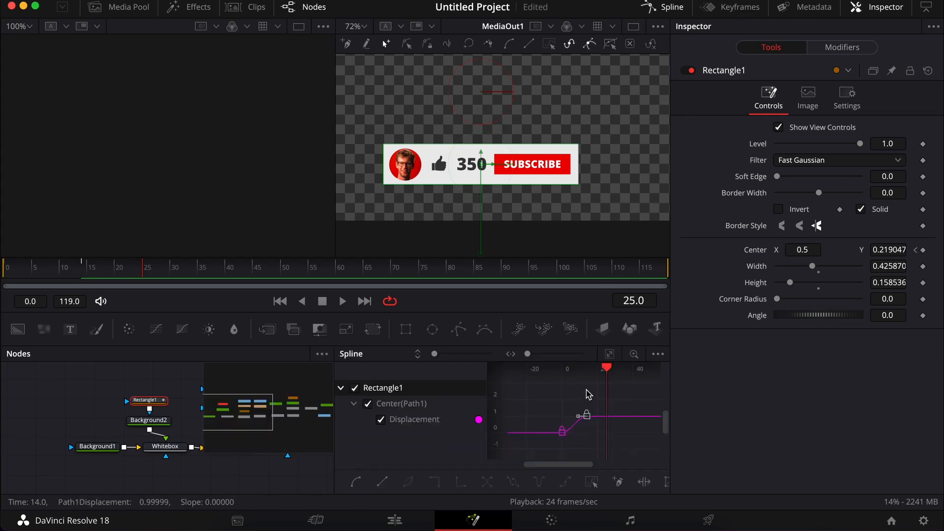
left_click_drag(587, 393, 594, 392)
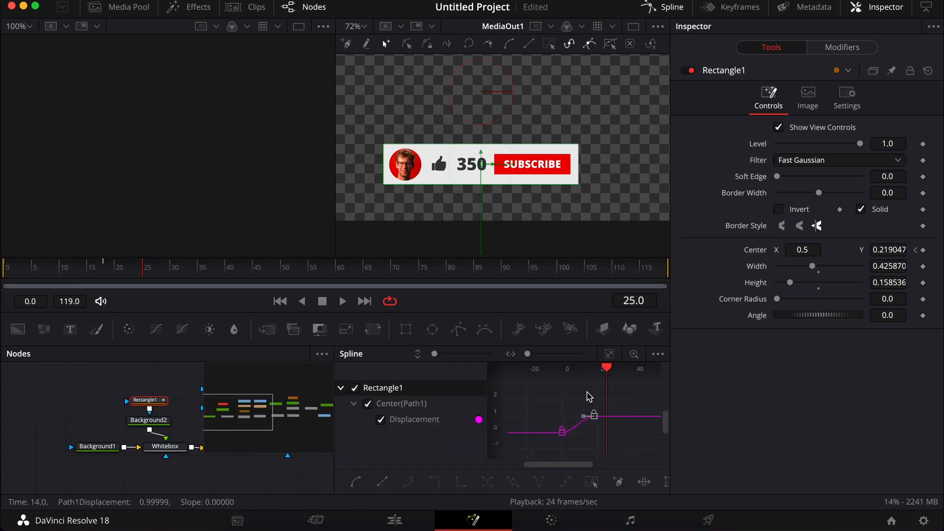
Hide the spline editor and play the white box's rise from frame 0.
left_click(653, 11)
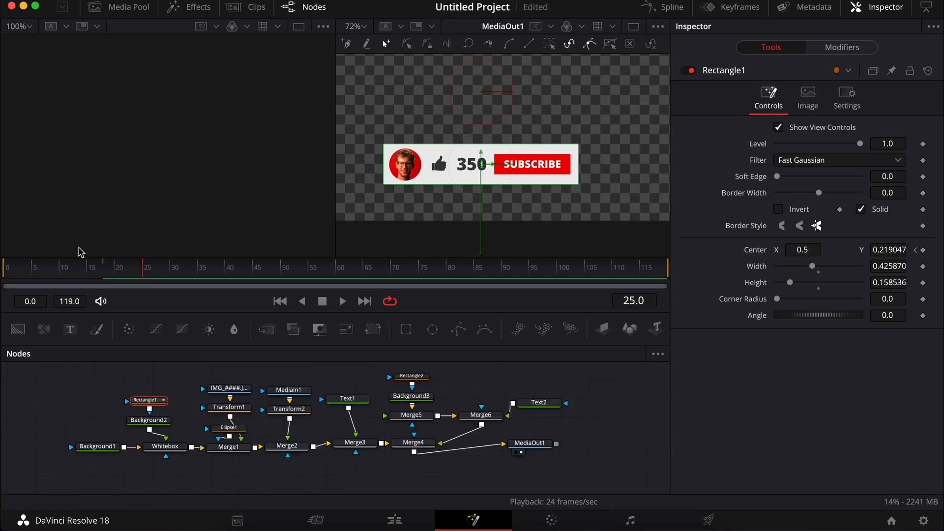
left_click_drag(68, 272, 3, 273)
key("space")
Keyframe Rectangle2's center at frame 18, lower its center Y below the frame at frame 0, and preview the motion.
left_click_drag(138, 257, 105, 267)
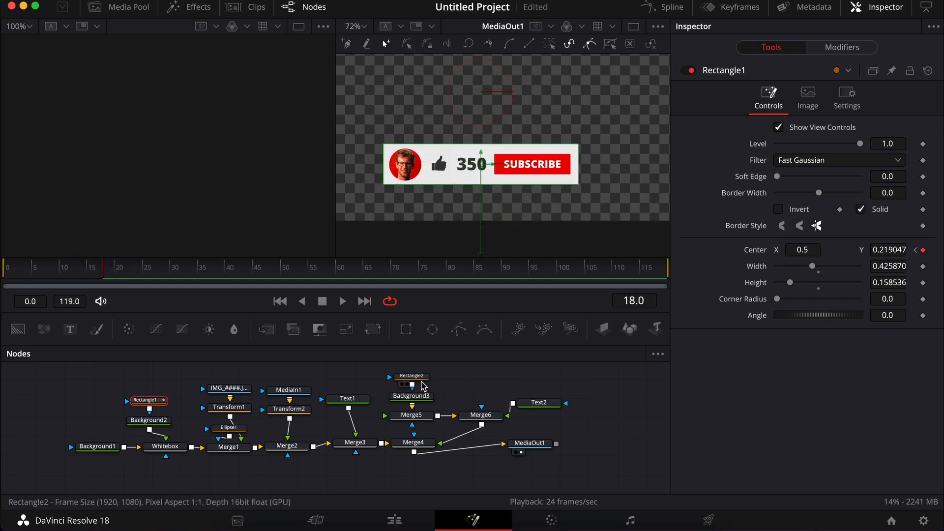
left_click(422, 384)
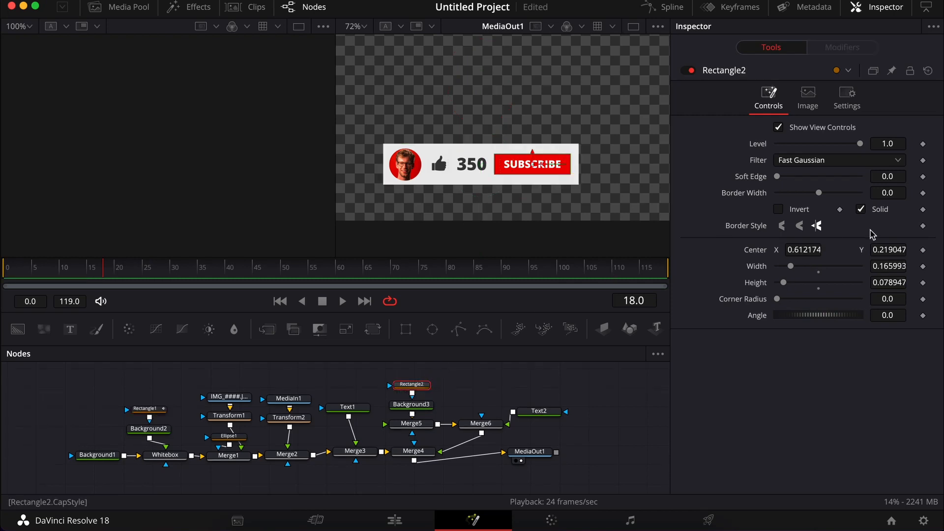
left_click(923, 250)
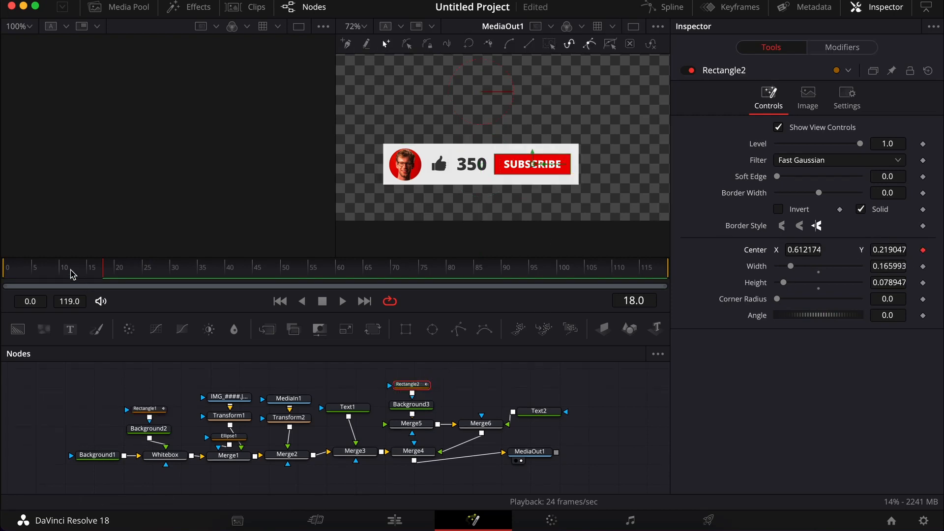
left_click(7, 274)
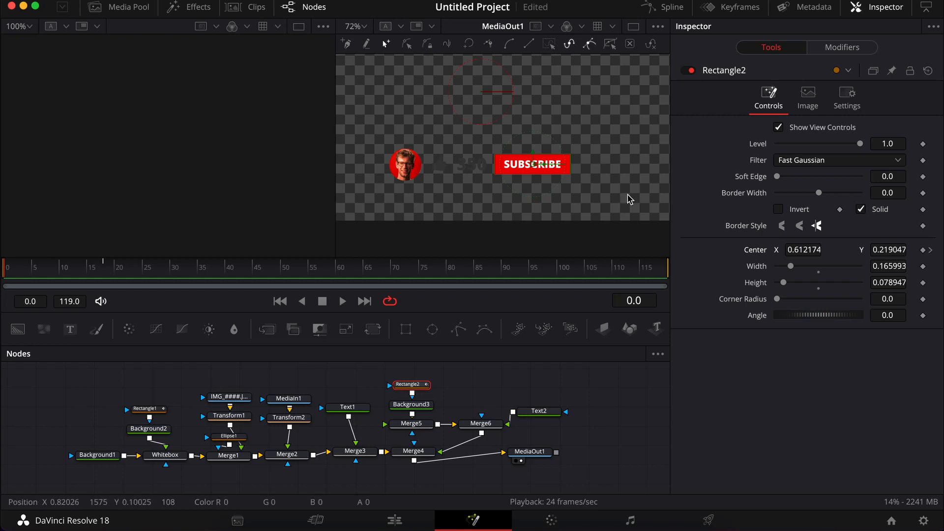
scroll(628, 199, "down", 3)
left_click_drag(897, 254, 862, 254)
key("space")
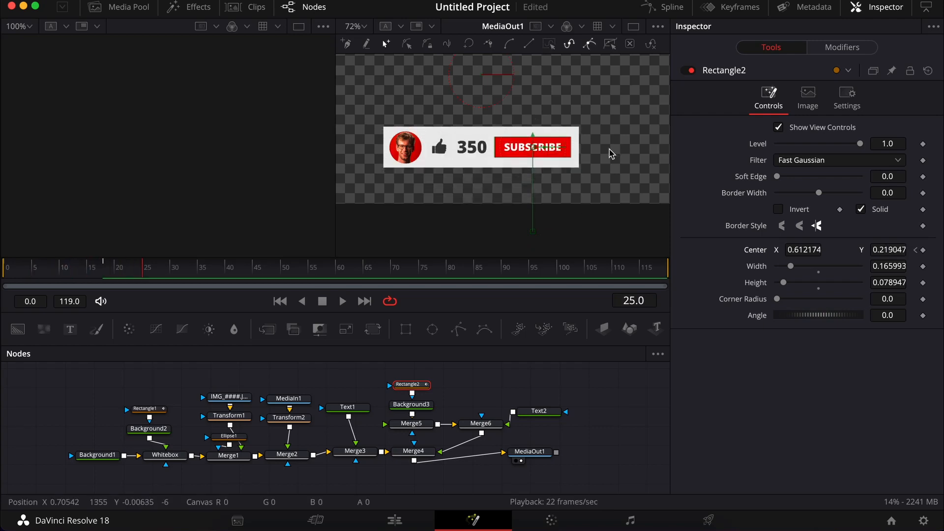
Hide Rectangle1's curve in the spline editor and smooth both of Rectangle2's displacement keyframes.
left_click(661, 6)
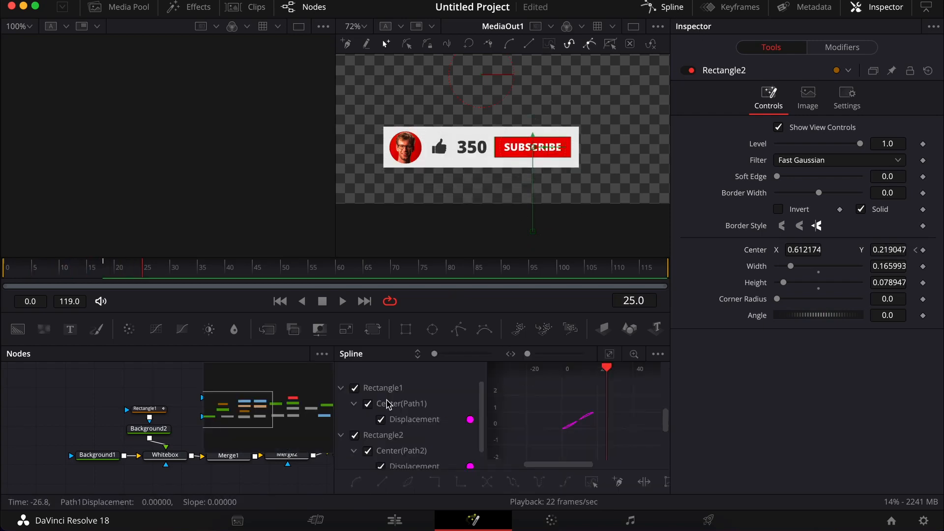
scroll(533, 395, "right", 3)
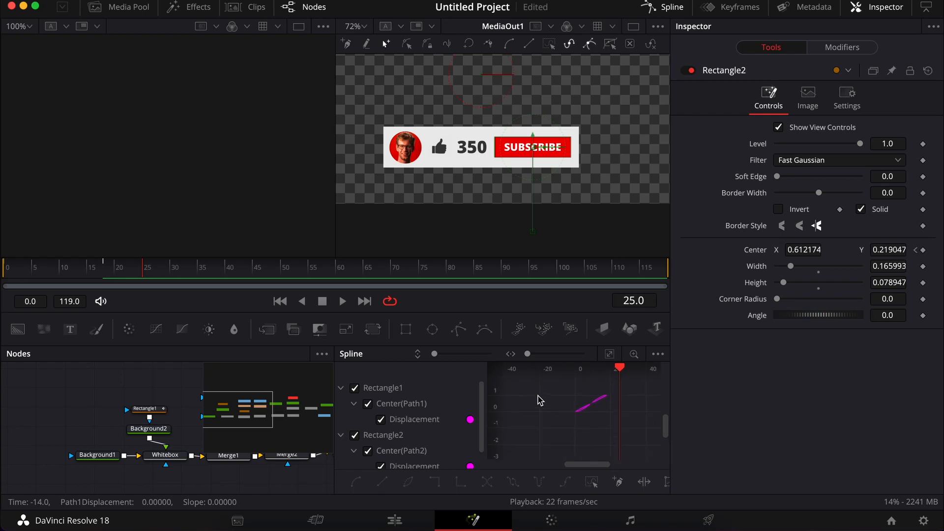
left_click(355, 389)
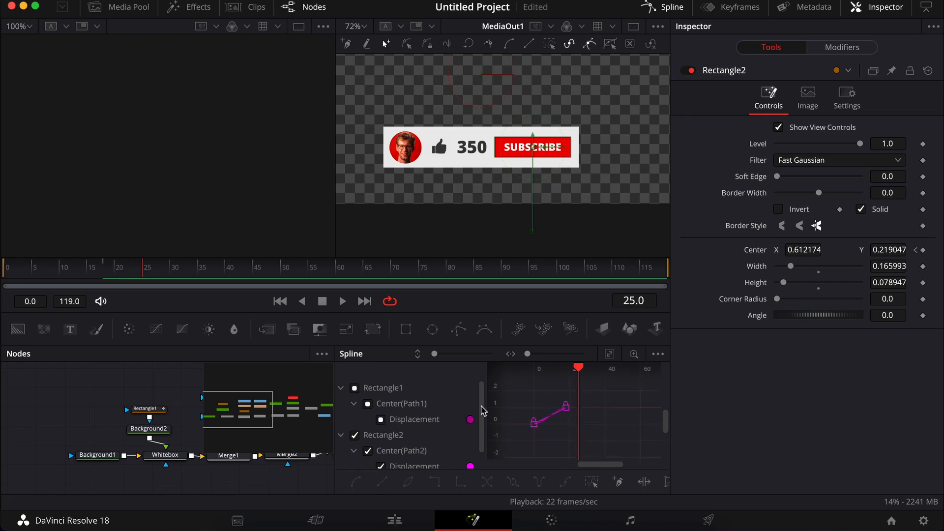
left_click_drag(585, 442, 523, 404)
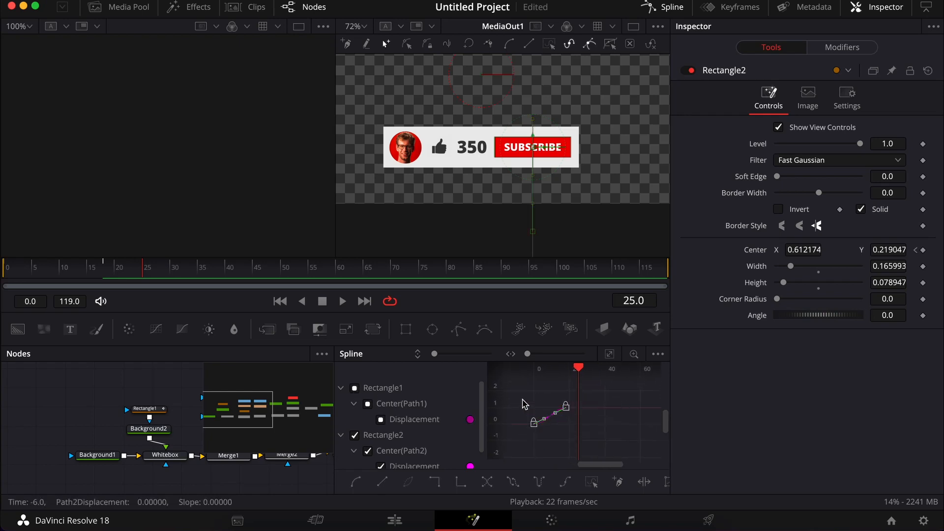
Play the red button's smoothed rise from frame 0 and close the spline editor.
left_click_drag(147, 269, 2, 277)
key("space")
key("space")
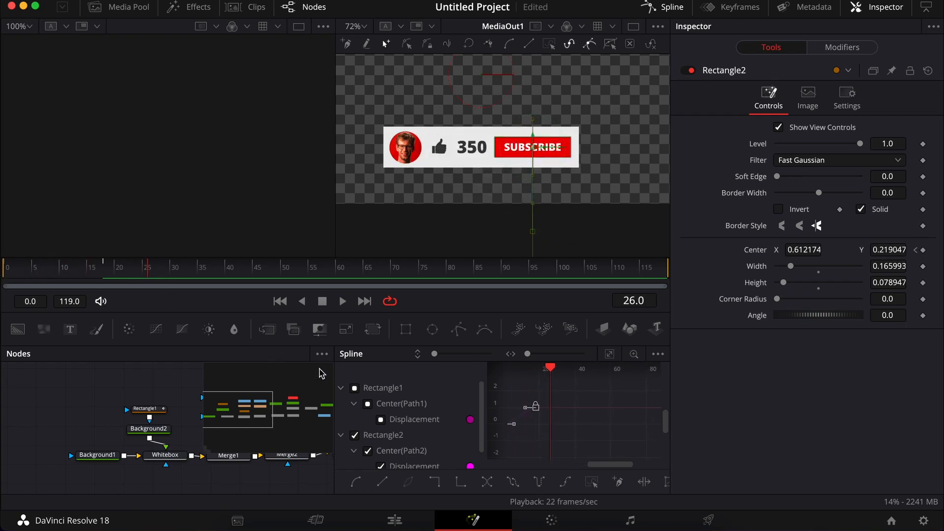
left_click(671, 8)
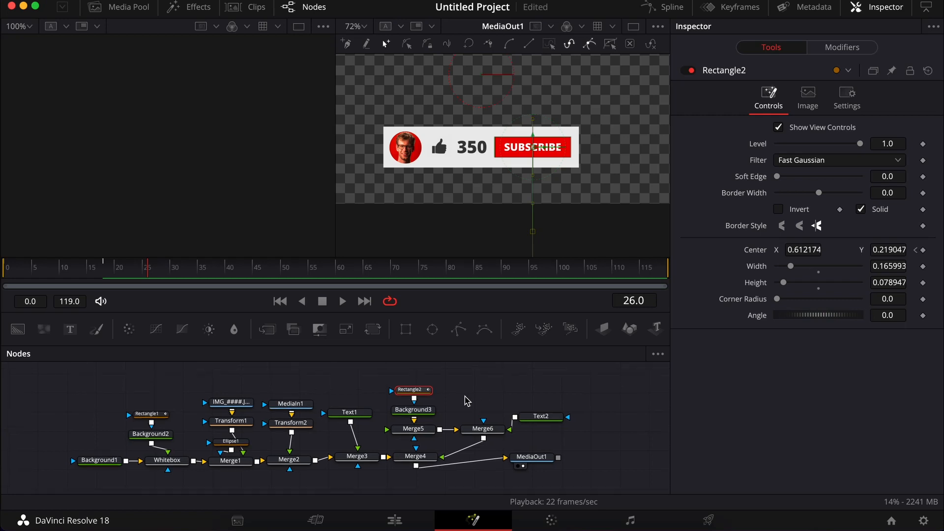
scroll(435, 398, "up", 3)
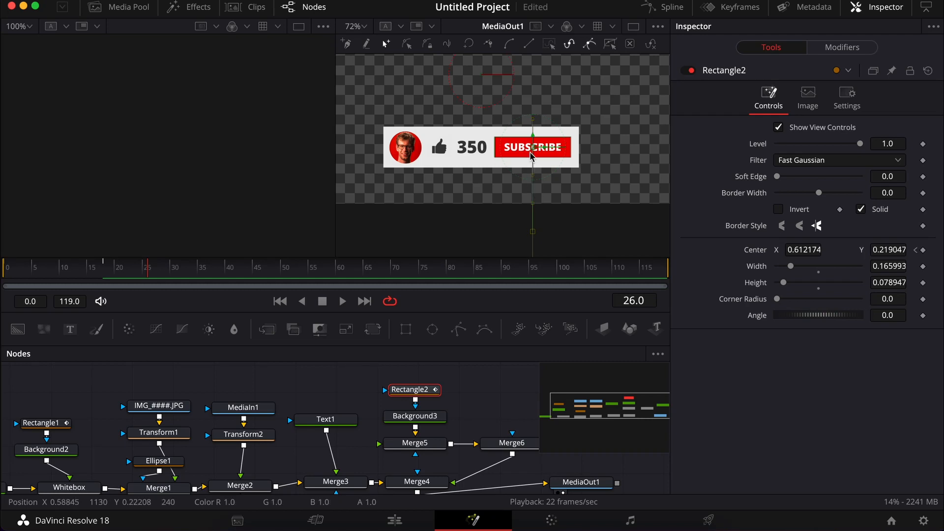
Keyframe Rectangle2's width at frames 0 and 18, and reduce the width to its minimum at frame 0.
left_click_drag(95, 270, 7, 269)
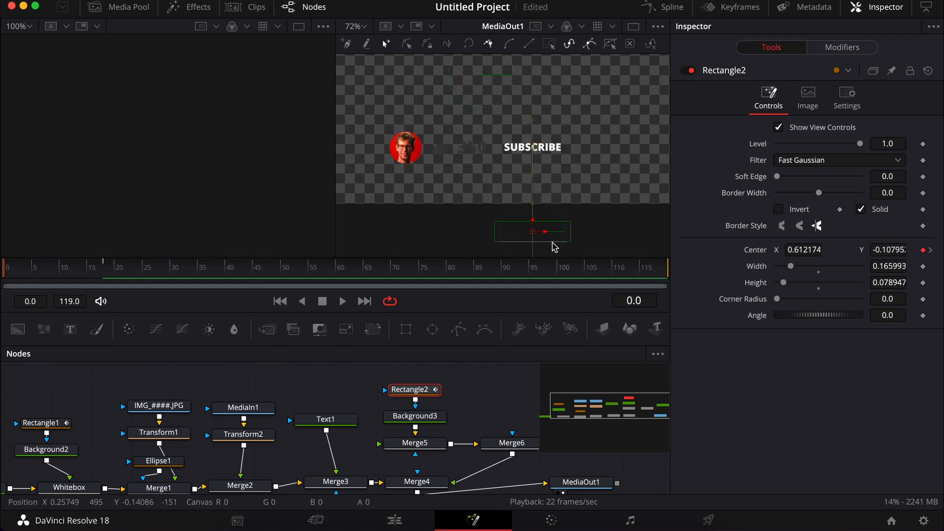
left_click(923, 267)
left_click(102, 274)
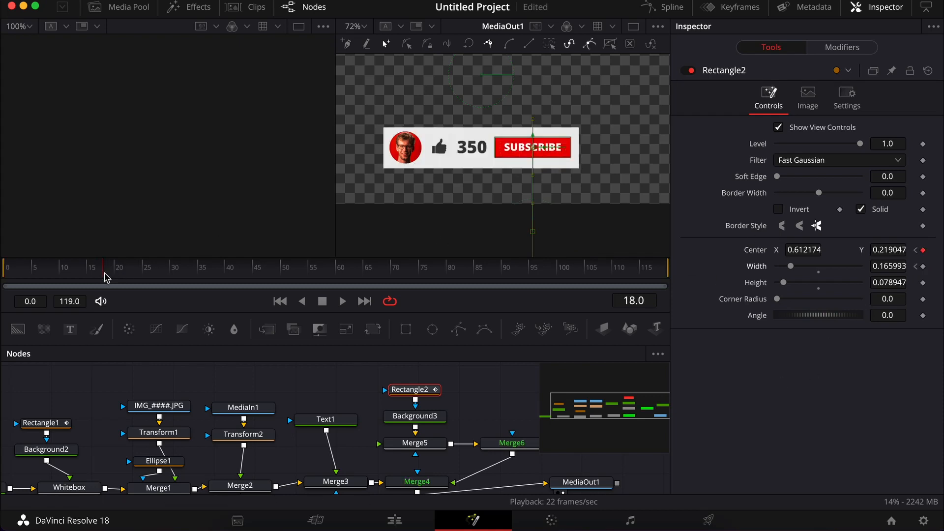
left_click(923, 266)
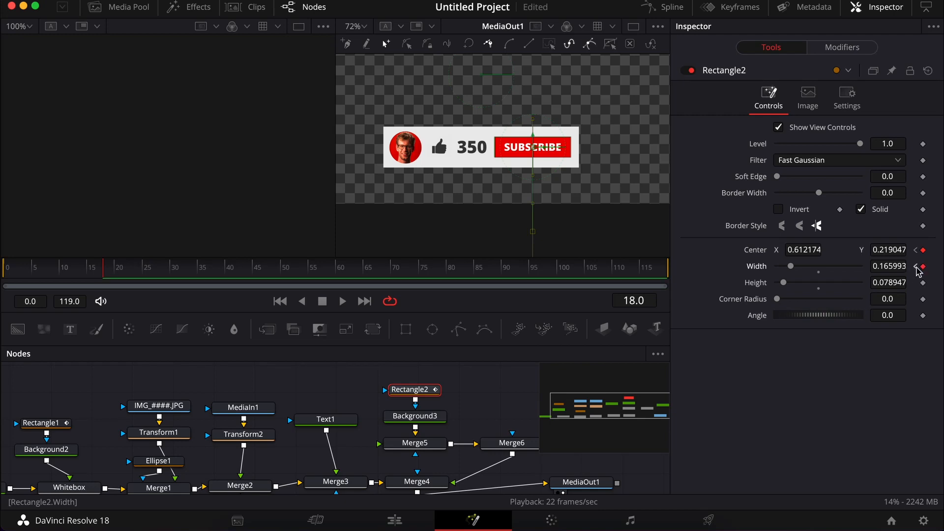
left_click(916, 266)
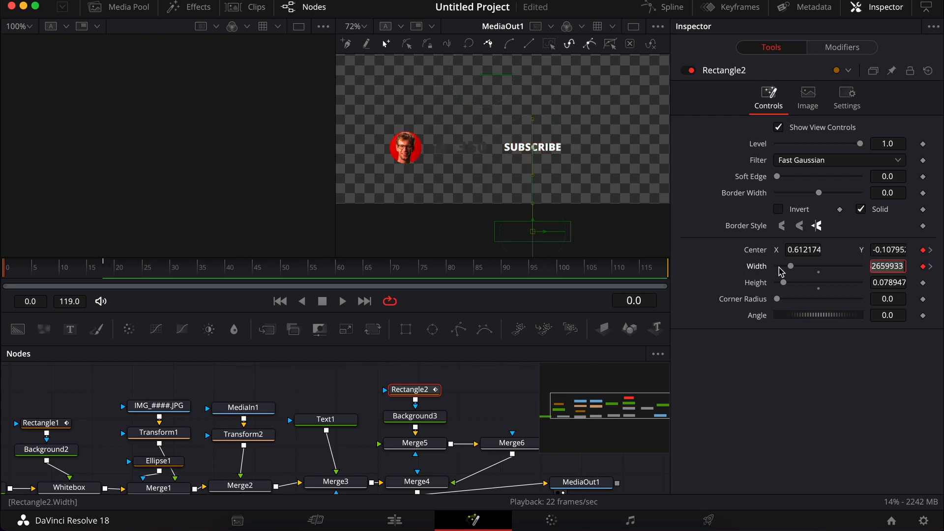
left_click_drag(789, 272, 752, 272)
Play the red button's width animation, deselect the node and replay the motion from frame 0.
key("space")
key("space")
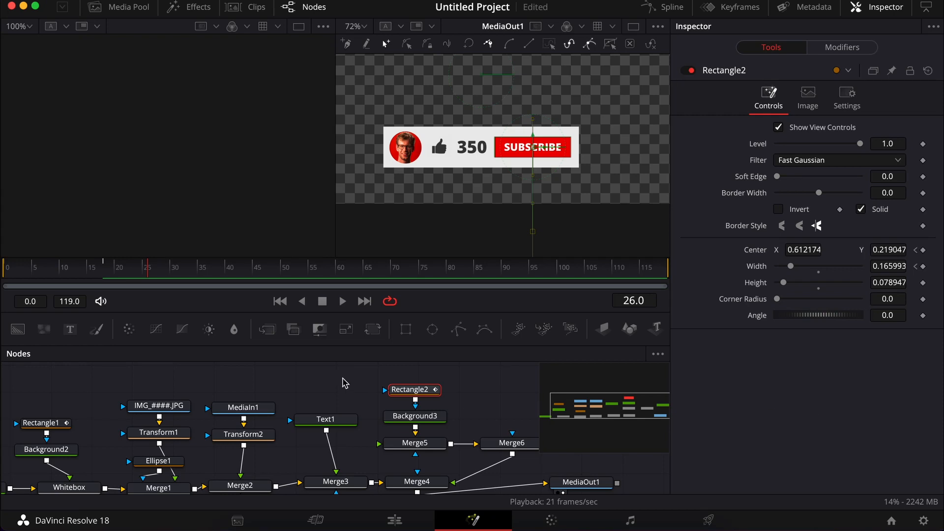
left_click(73, 382)
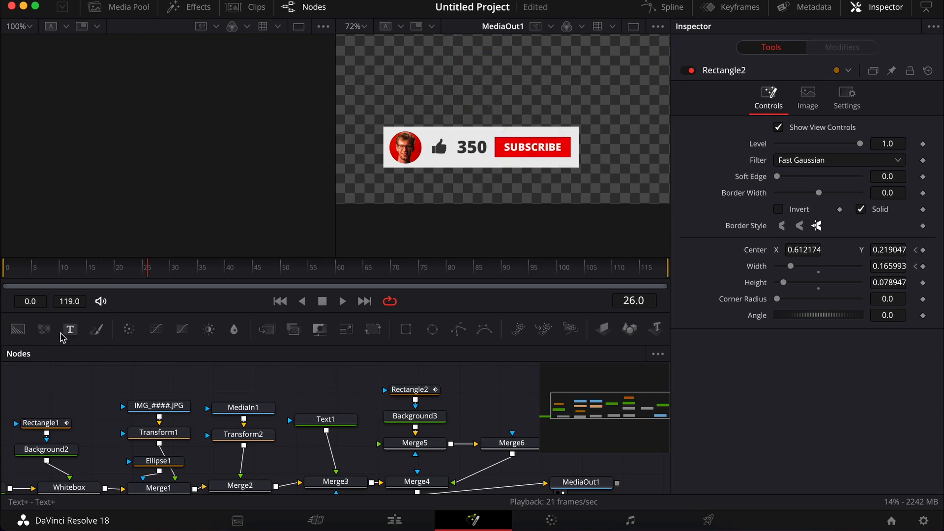
left_click(3, 274)
key("space")
Open the keyframe editor, fit the full composition duration into its view and enlarge the lower work area.
left_click(727, 8)
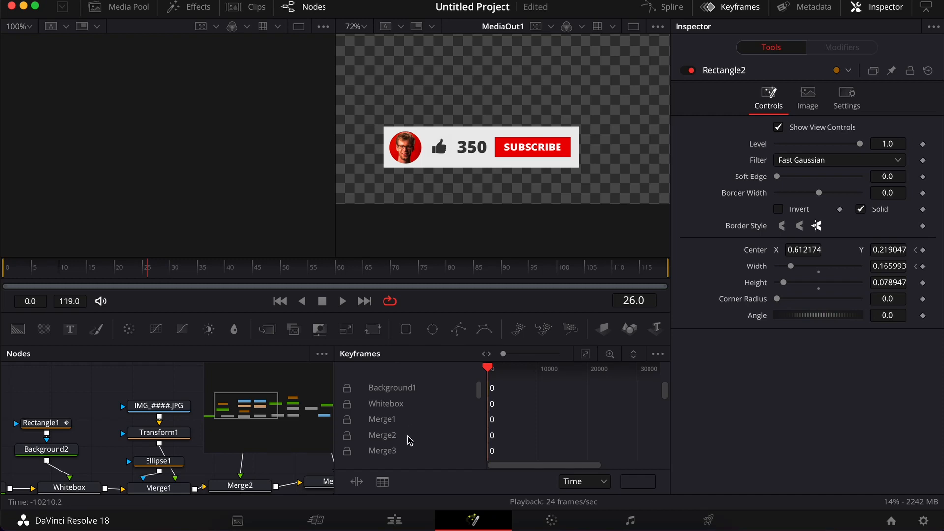
scroll(524, 413, "right", 2)
scroll(524, 410, "left", 4)
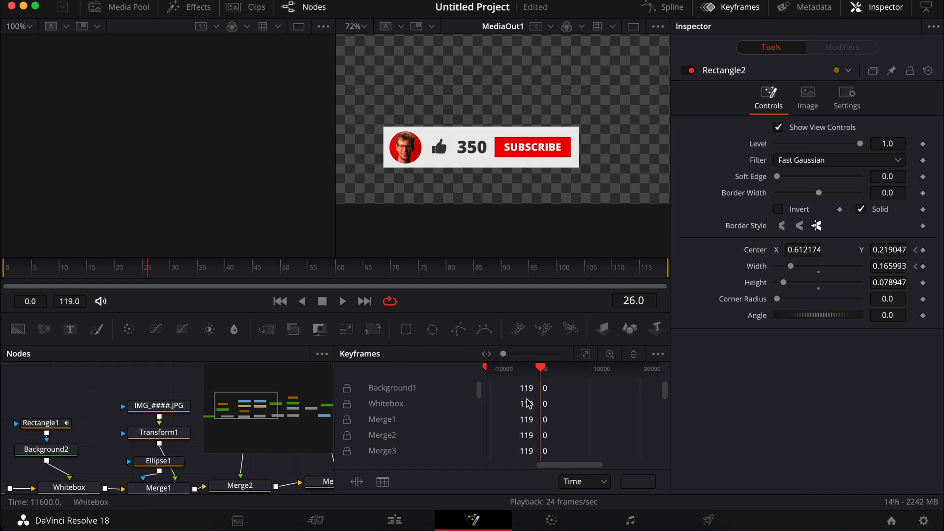
left_click(586, 354)
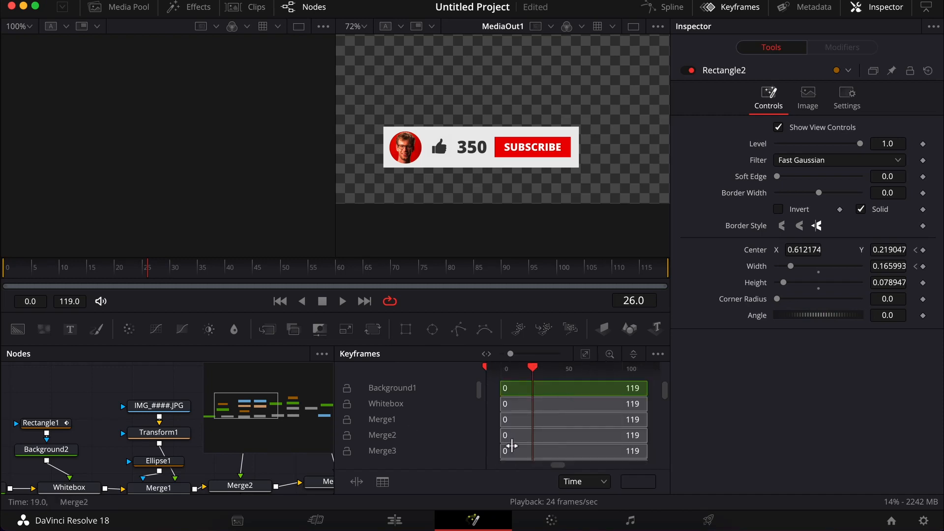
scroll(511, 444, "left", 3)
scroll(516, 445, "right", 3)
scroll(516, 445, "down", 5)
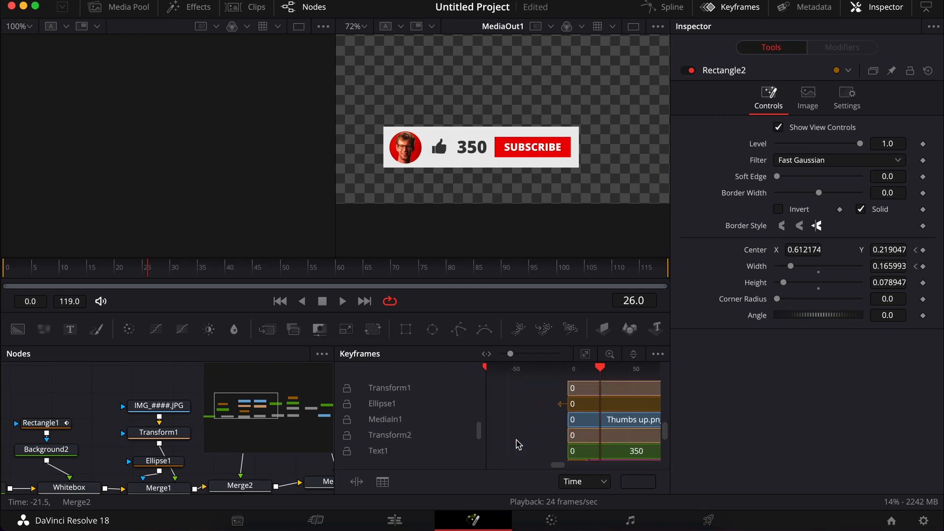
scroll(516, 445, "right", 1)
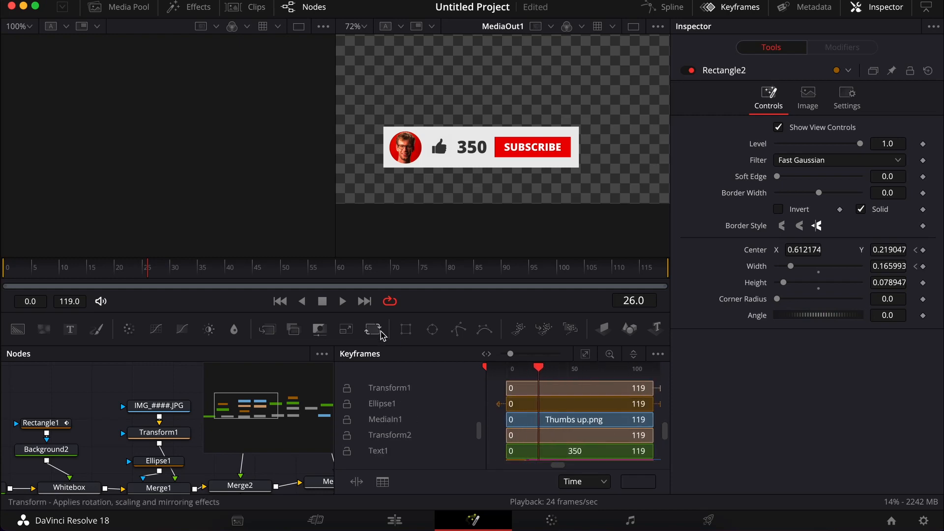
left_click_drag(377, 344, 394, 176)
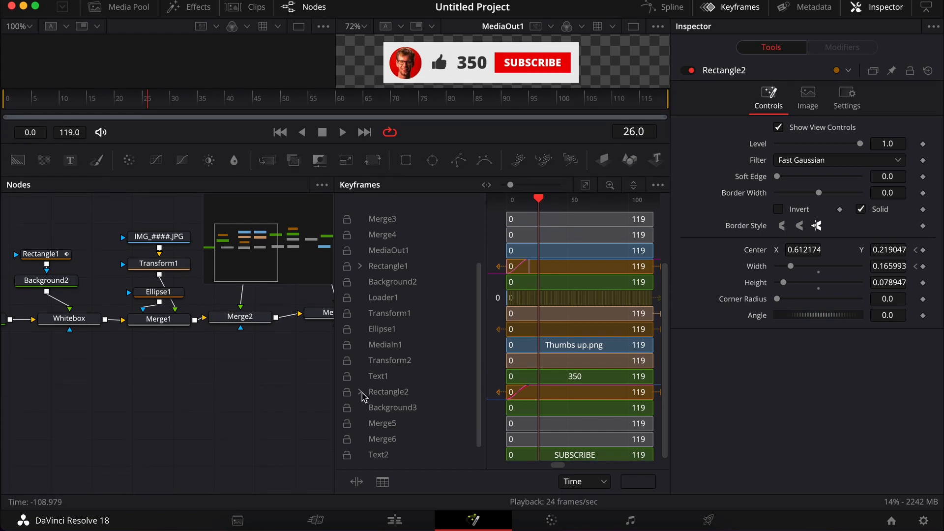
Move Rectangle2's first width keyframe to frame 8, smooth both width keyframes and close the keyframe editor.
left_click(361, 393)
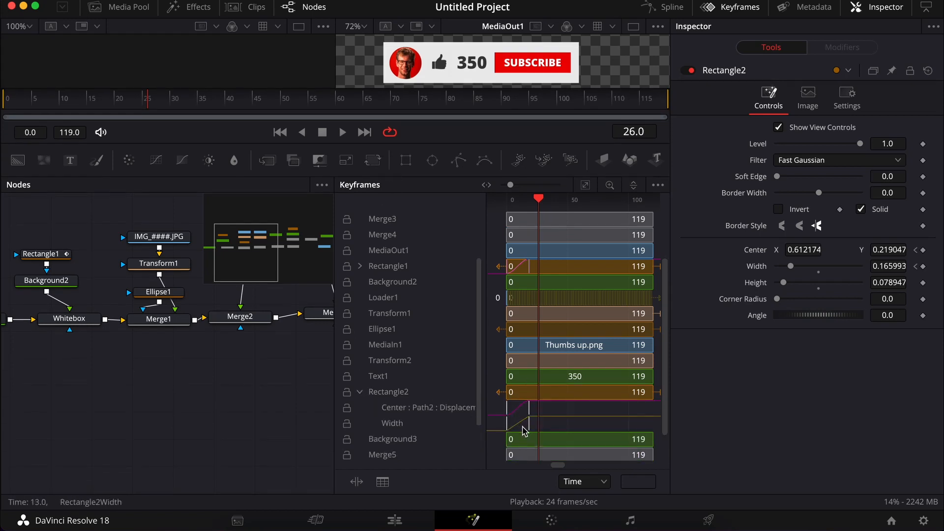
left_click(504, 432)
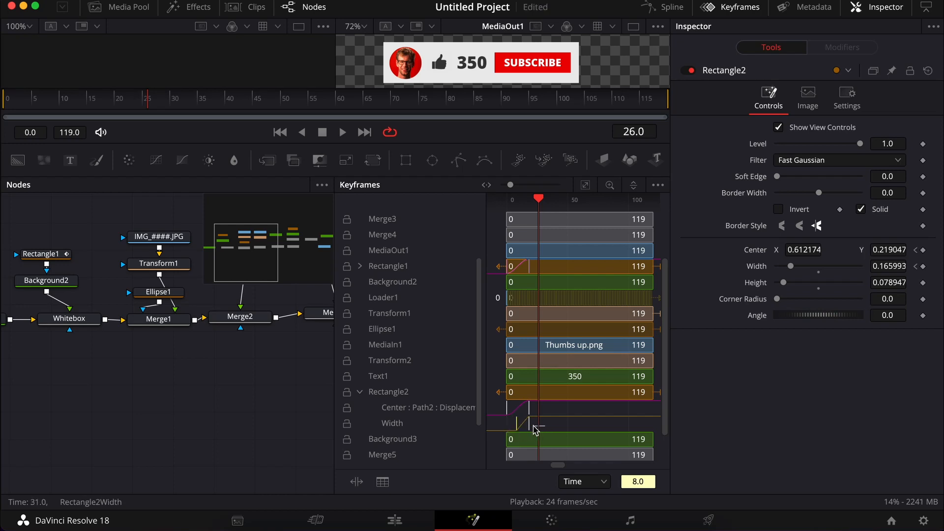
left_click_drag(533, 426, 506, 424)
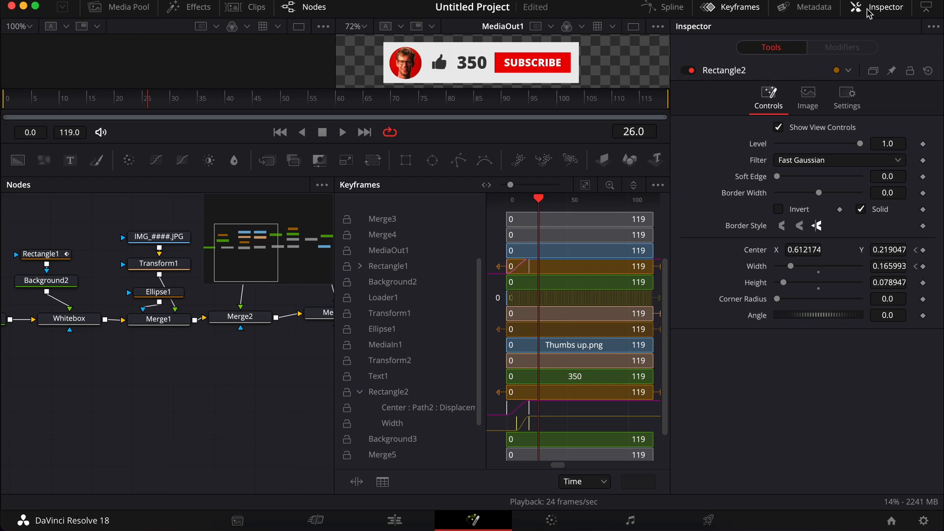
left_click(741, 9)
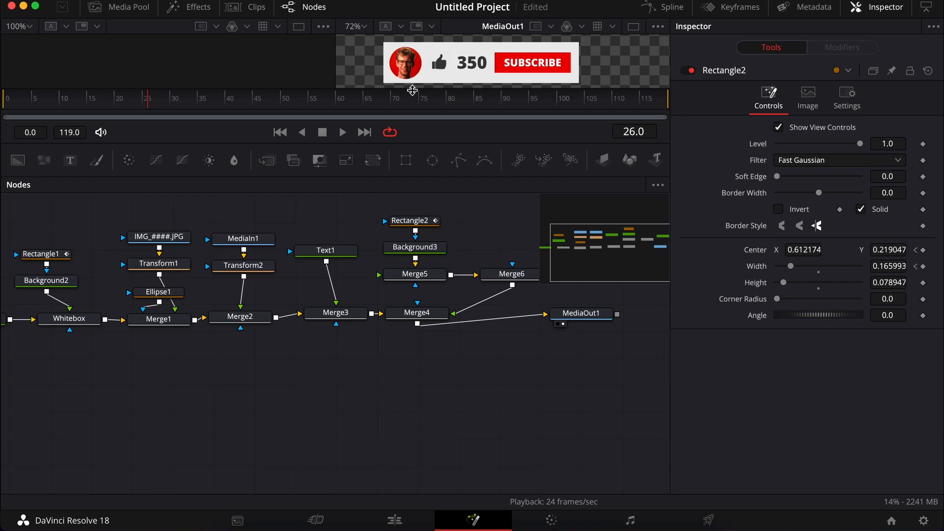
Enlarge the viewer area again and play the red button's delayed widening from frame 0.
left_click_drag(412, 89, 401, 275)
left_click(5, 285)
key("space")
left_click(4, 286)
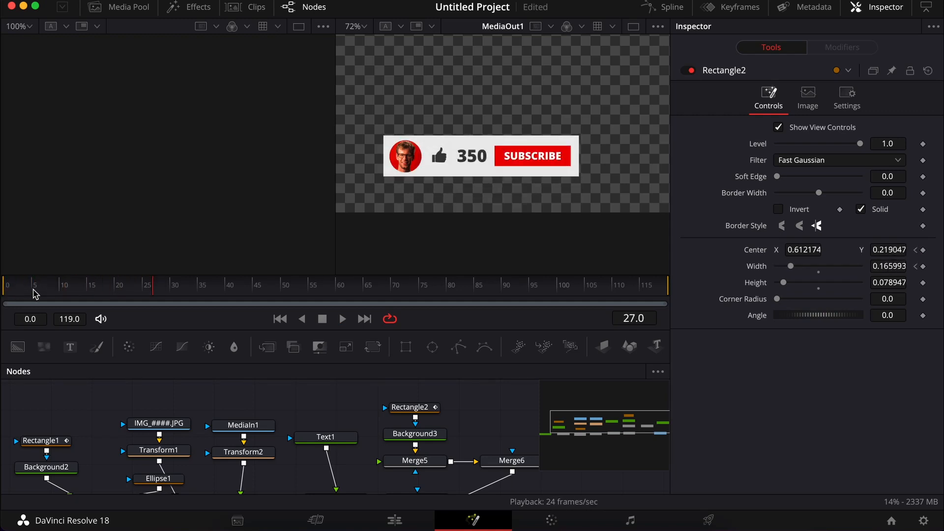
left_click(3, 293)
left_click(7, 290)
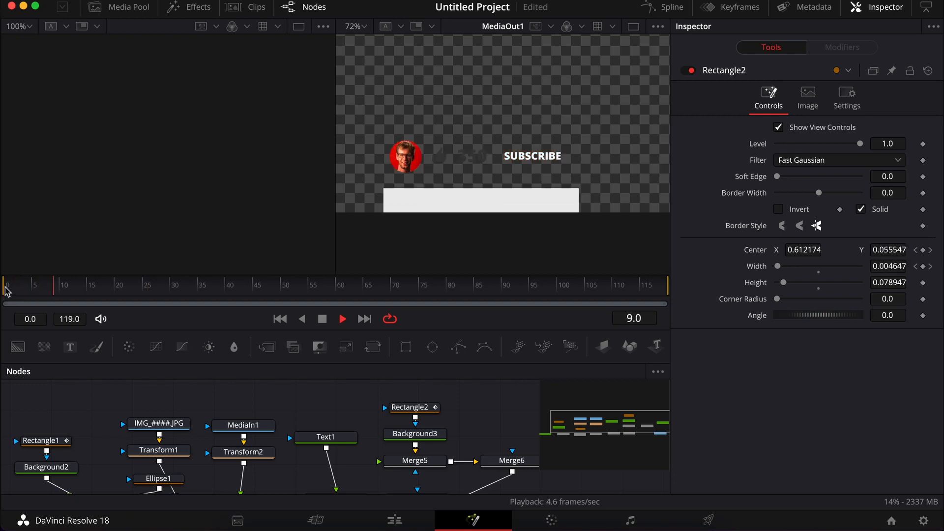
Shift the Ellipse1 node aside, then keyframe its width and height at frames 15 and 31.
left_click_drag(116, 285, 90, 294)
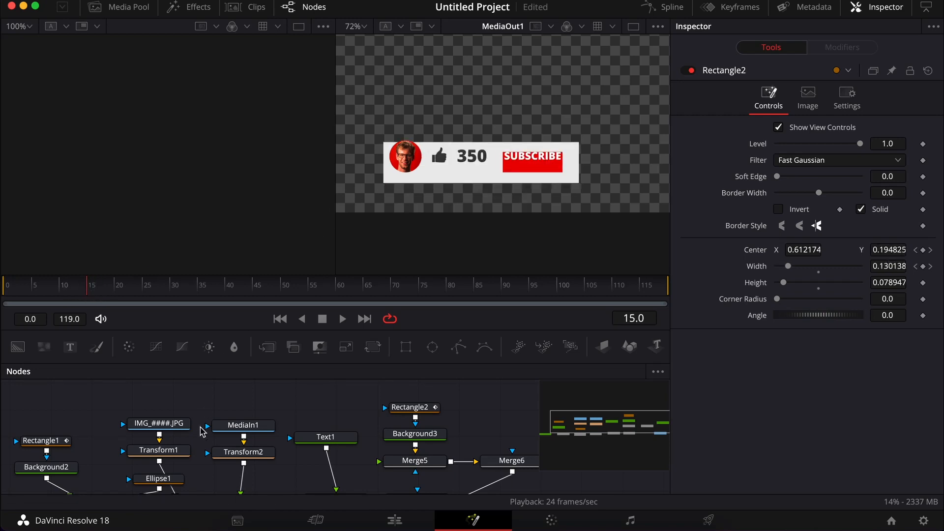
scroll(201, 431, "left", 8)
scroll(202, 431, "down", 4)
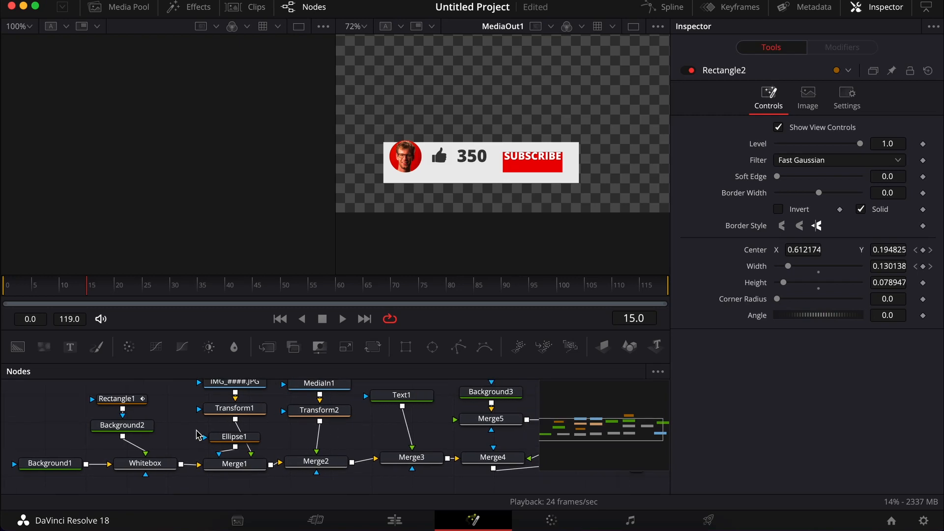
left_click_drag(227, 441, 204, 441)
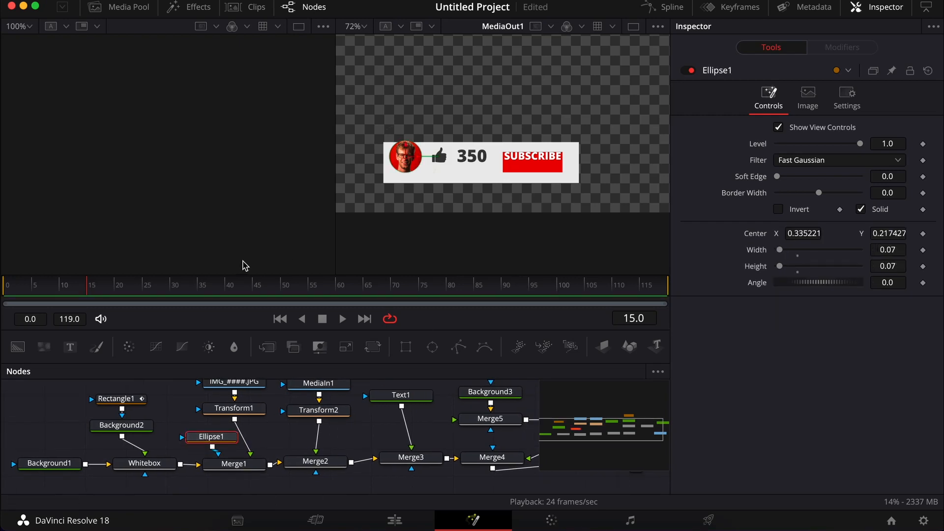
left_click(923, 251)
left_click(923, 267)
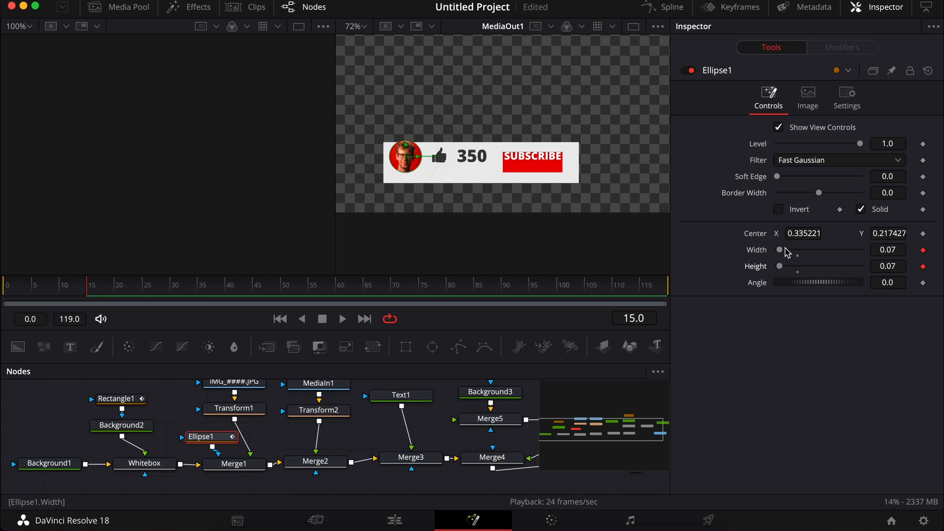
key("space")
key("space")
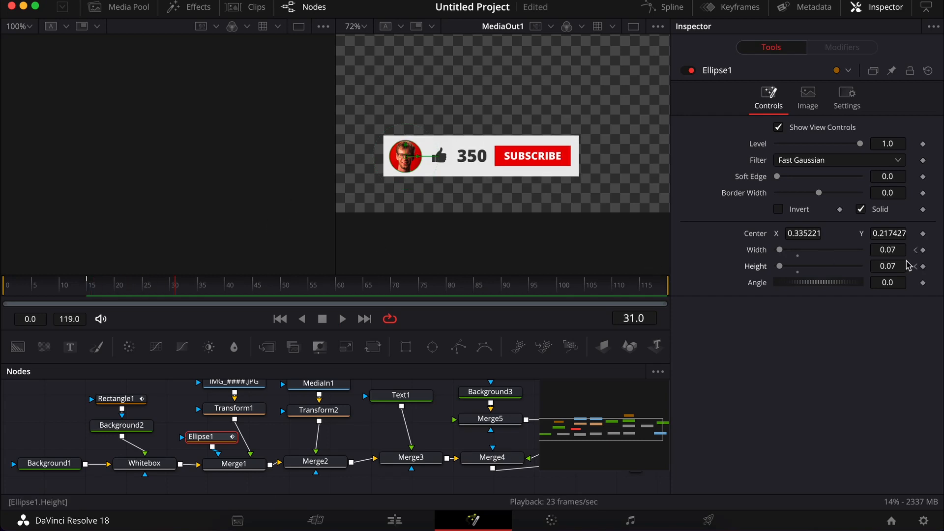
left_click(923, 250)
left_click(923, 266)
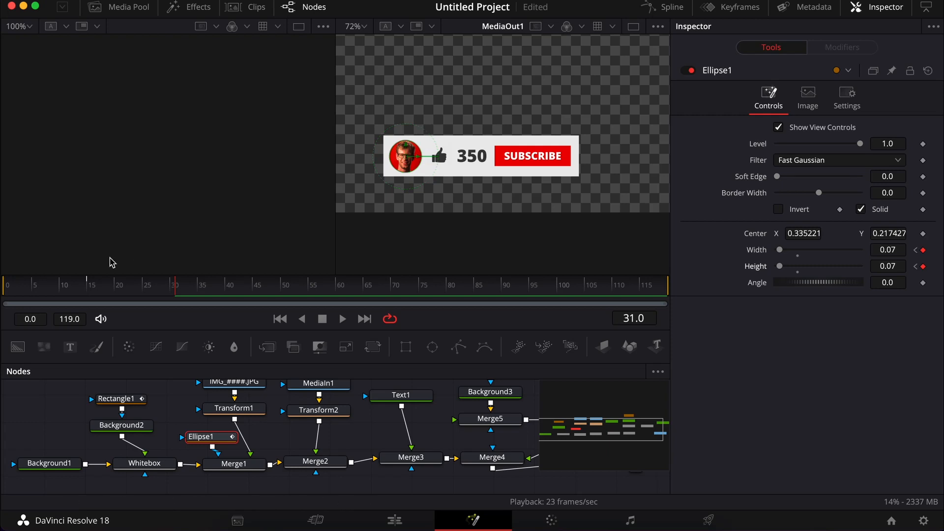
Set Ellipse1's width and height to 0 at frame 15 and preview the profile picture's growth from frame 0.
left_click(88, 284)
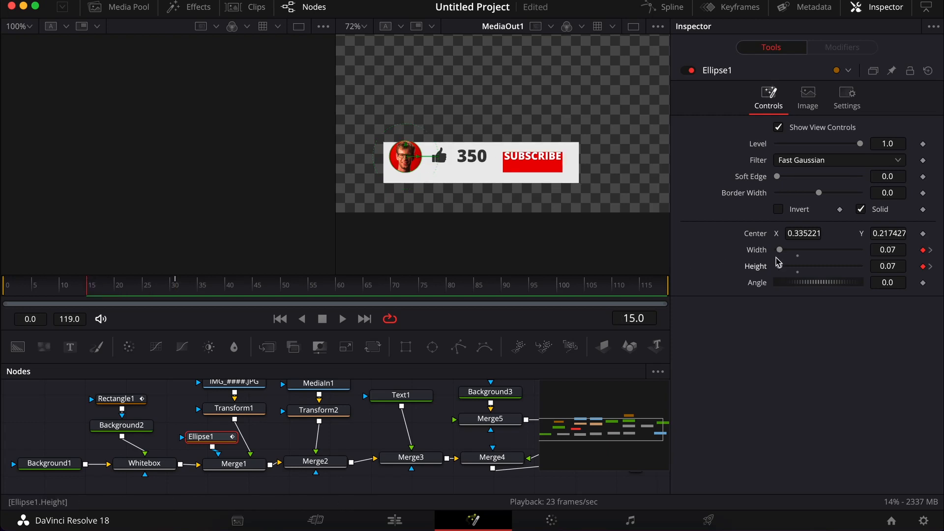
left_click_drag(779, 250, 776, 266)
left_click(169, 396)
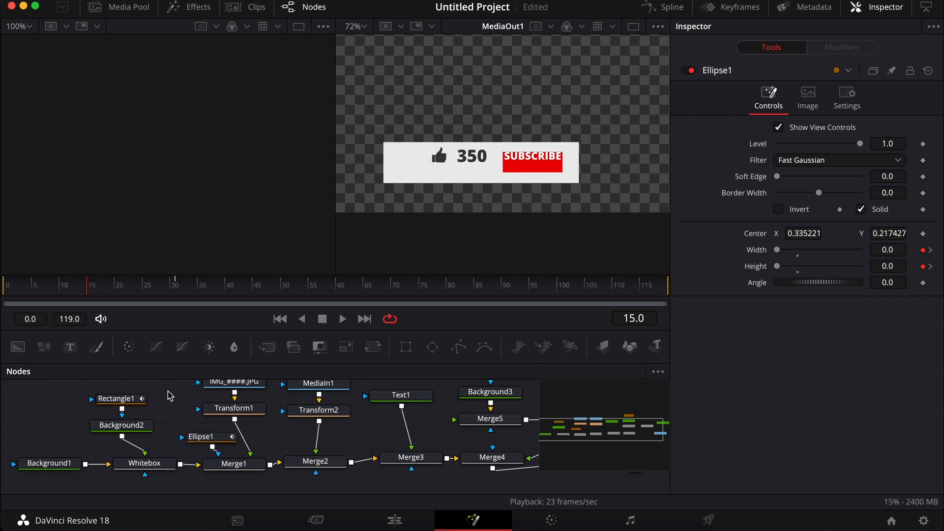
left_click_drag(37, 277, 2, 283)
key("space")
key("space")
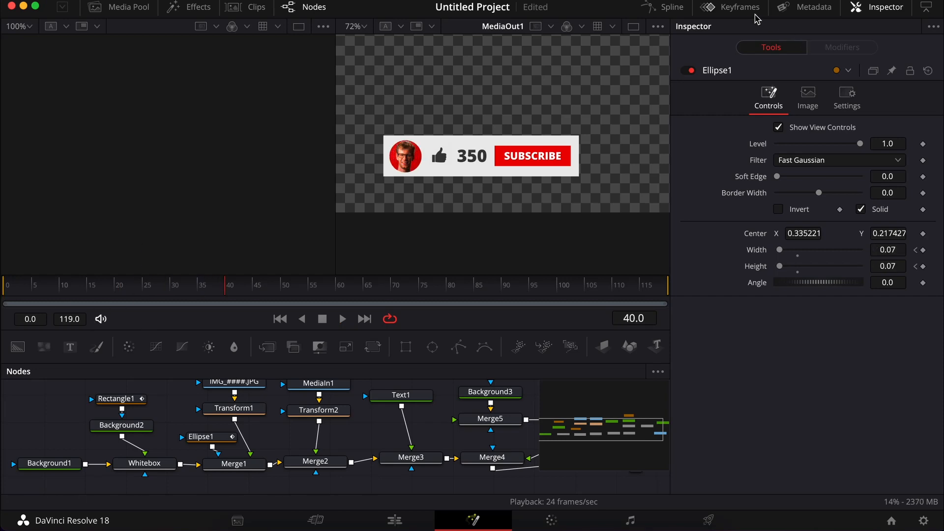
Open the keyframe editor and expand Ellipse1 to show its width keyframes.
left_click(753, 11)
scroll(525, 444, "down", 3)
scroll(531, 443, "left", 3)
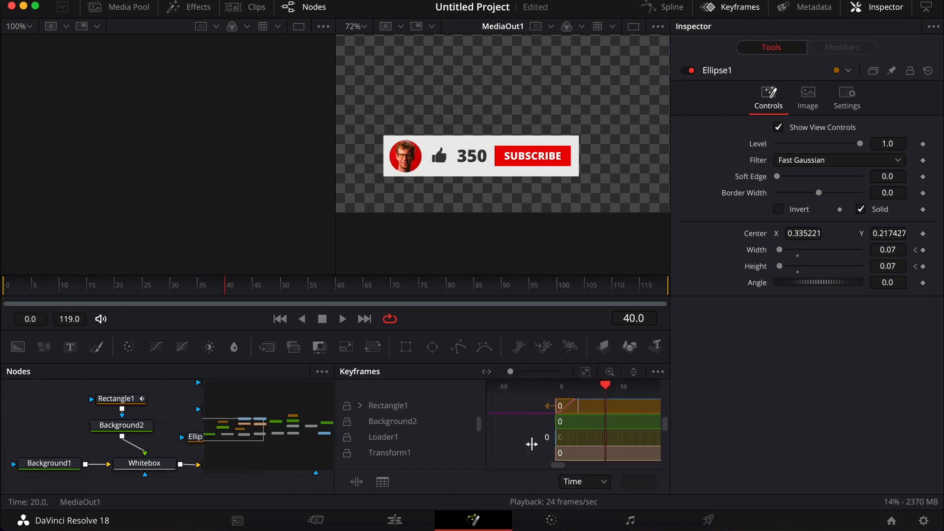
scroll(462, 439, "down", 1)
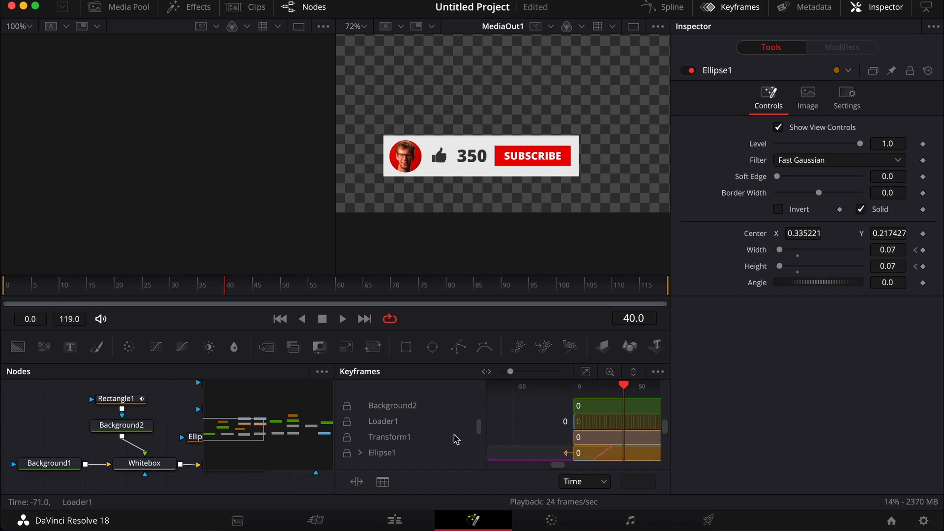
left_click(360, 452)
scroll(490, 459, "down", 2)
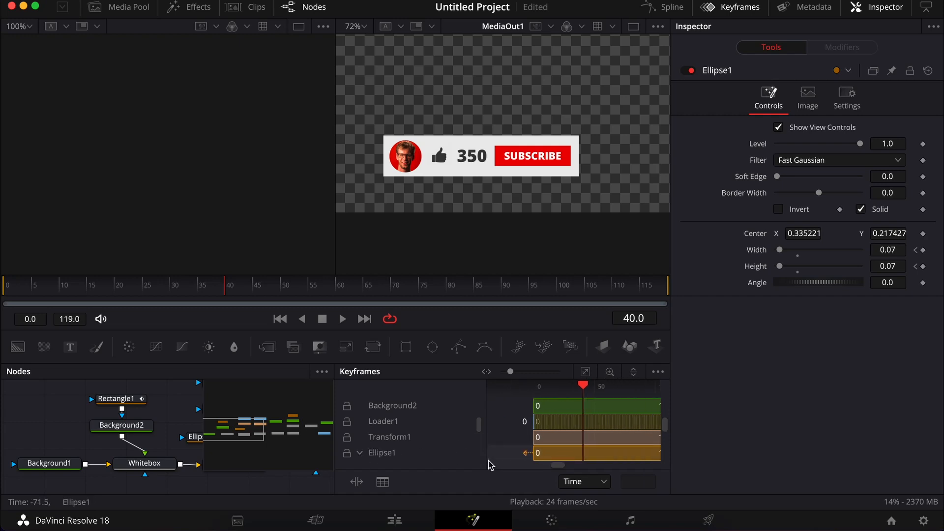
scroll(490, 459, "left", 2)
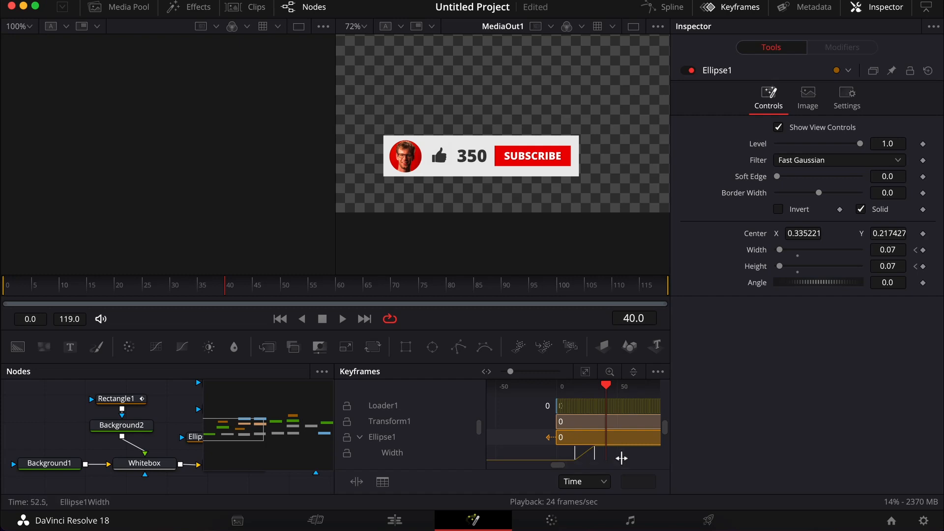
Smooth both of Ellipse1's width keyframes, shift them about 5 frames earlier and play the animation from the start.
left_click(623, 456)
left_click(538, 424)
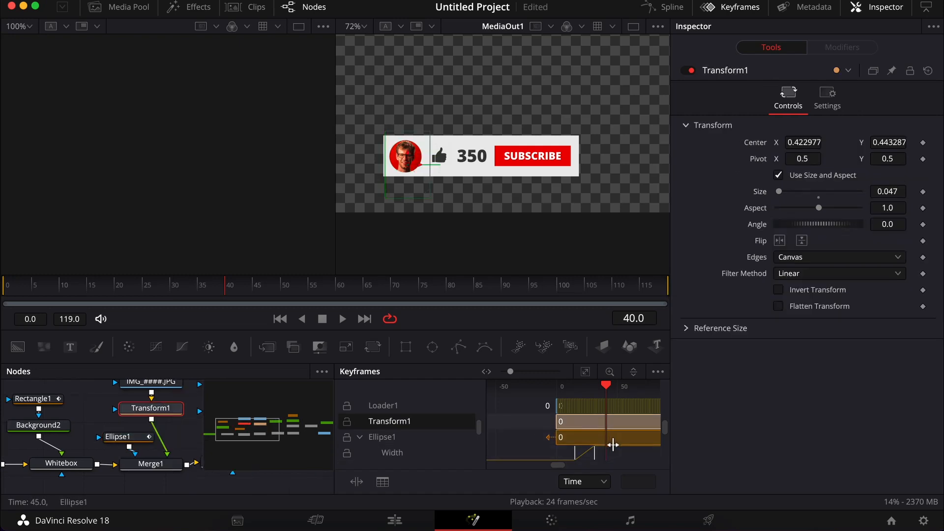
left_click(569, 455)
left_click_drag(572, 459, 565, 458)
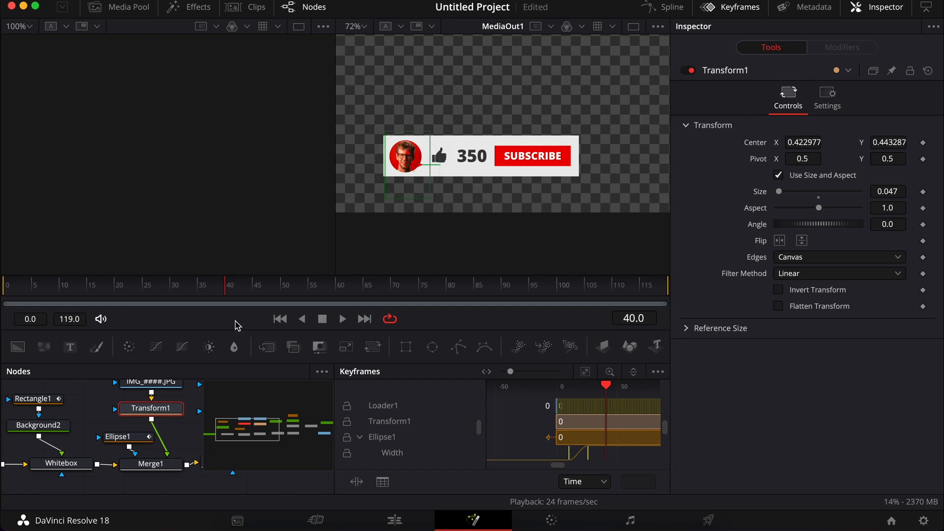
left_click_drag(191, 294, 39, 300)
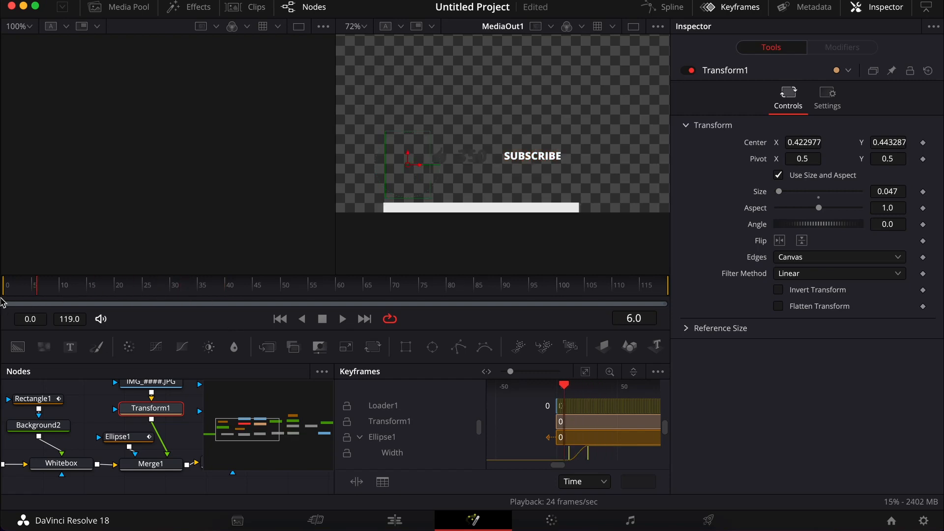
key("space")
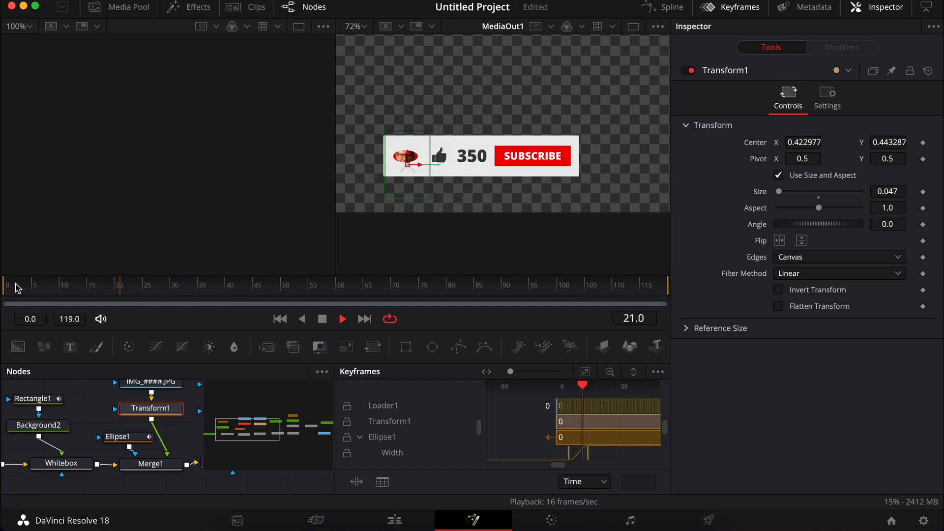
Stop the playback and select Ellipse1's width track in the keyframe editor.
key("space")
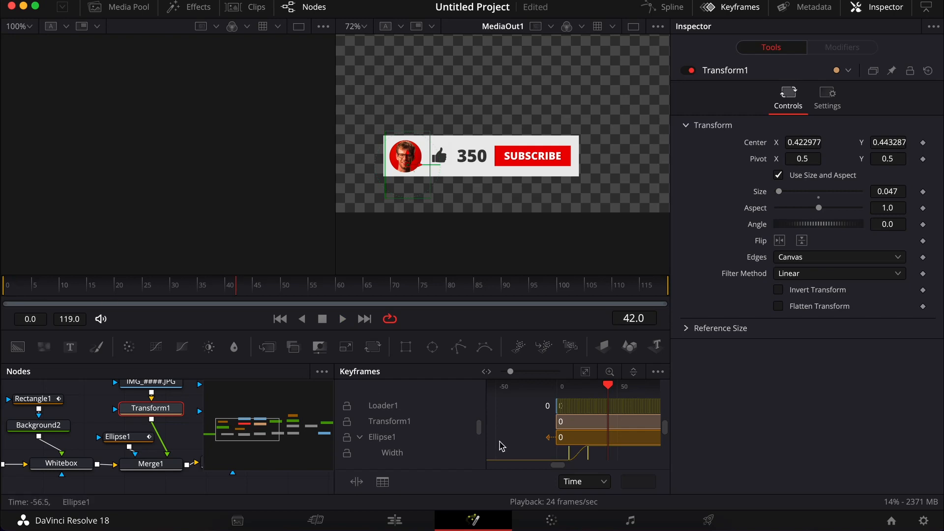
scroll(551, 440, "left", 2)
scroll(550, 438, "right", 2)
left_click(392, 454)
left_click(525, 426)
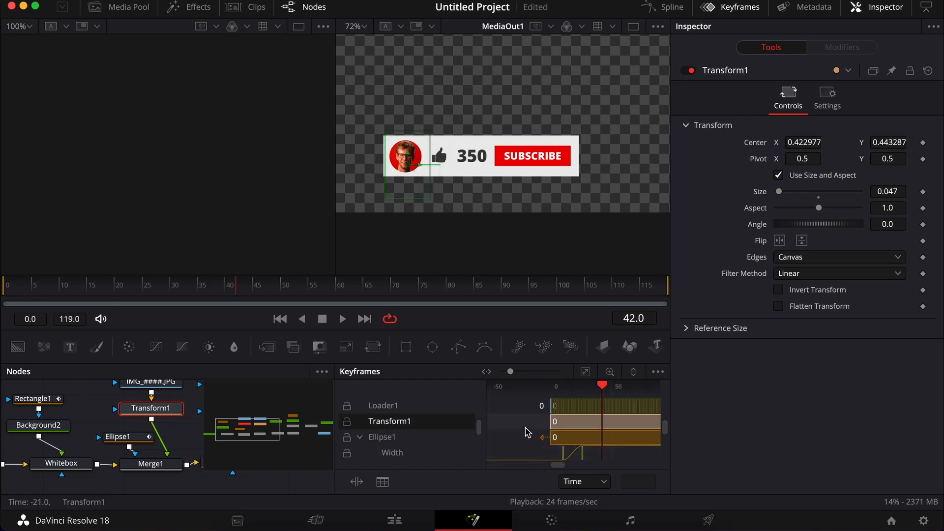
left_click(526, 452)
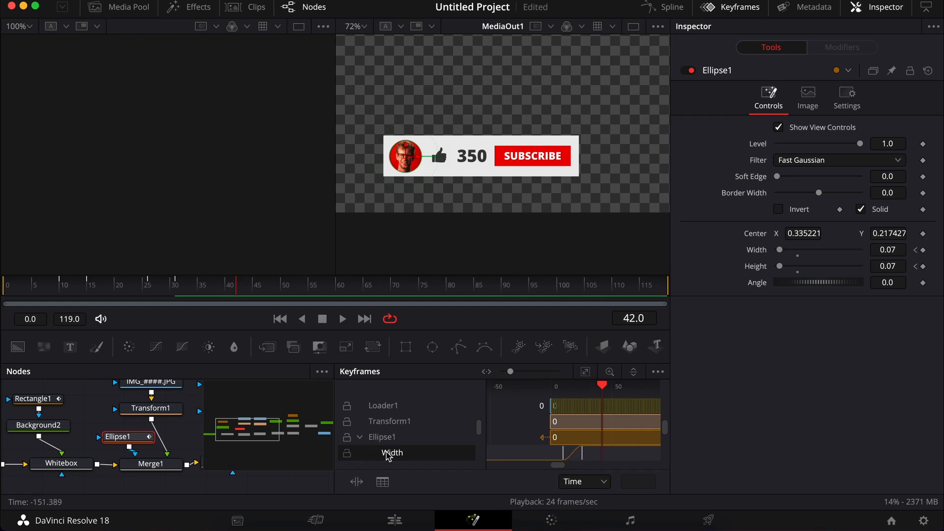
scroll(552, 268, "down", 3)
scroll(627, 174, "up", 1)
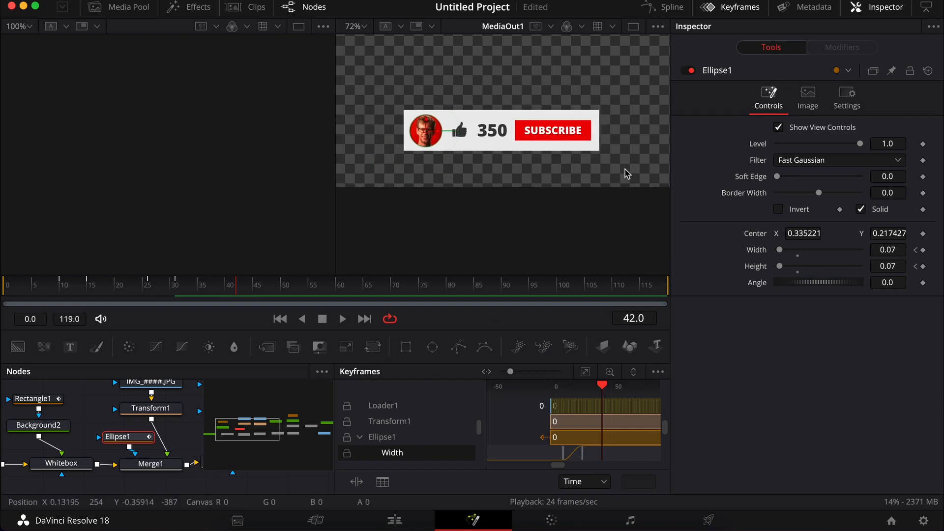
Show the animation curves in an enlarged spline editor and fit them to the view.
left_click(678, 8)
left_click(730, 10)
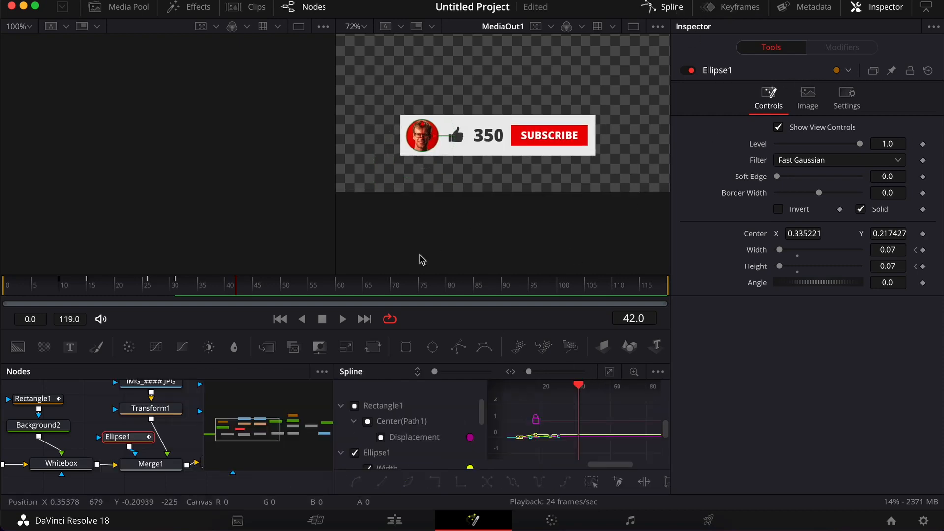
left_click_drag(536, 361, 590, 104)
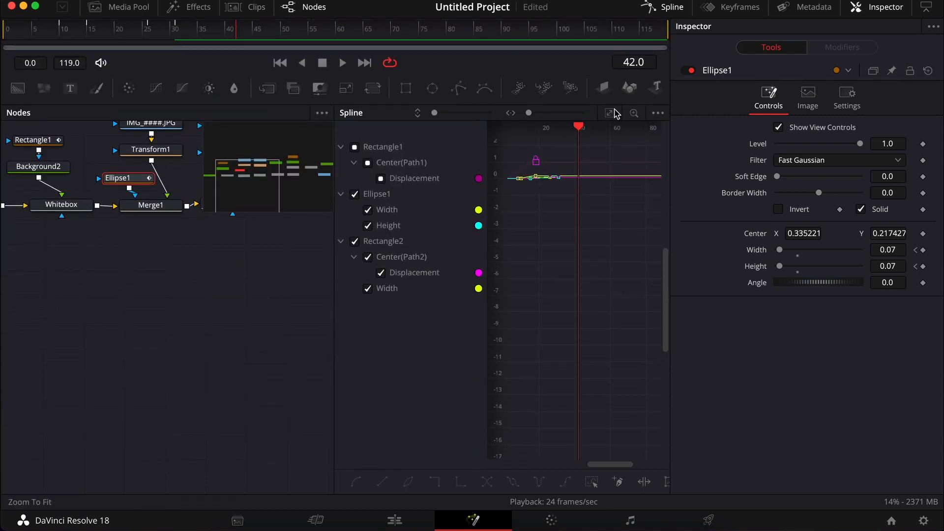
left_click(610, 112)
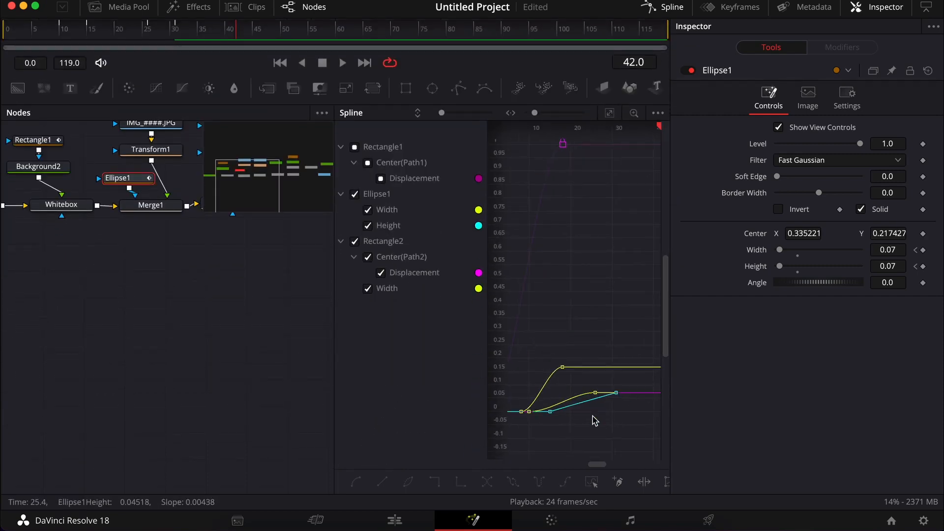
Shift Ellipse1's height keyframes about 5 frames earlier to match its width keyframes and smooth the height curve.
left_click_drag(562, 407, 540, 403)
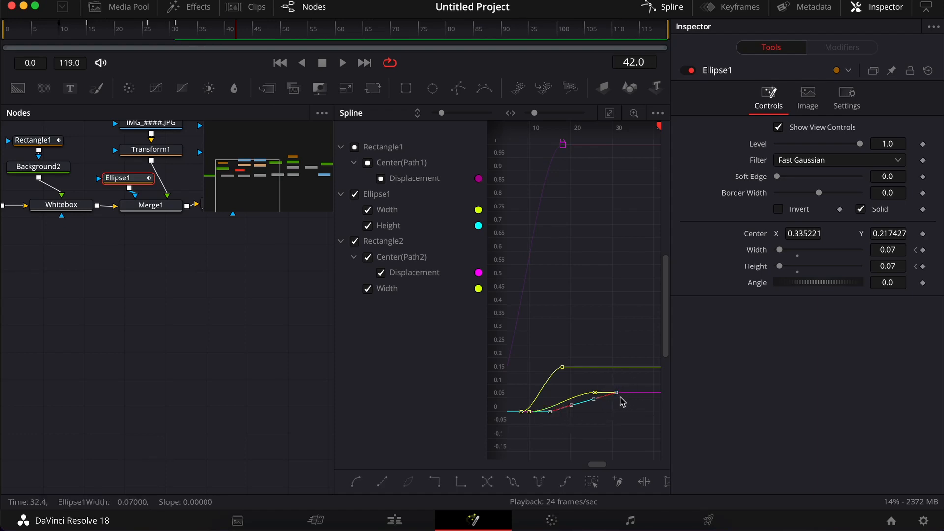
left_click_drag(612, 399, 598, 401)
key("f")
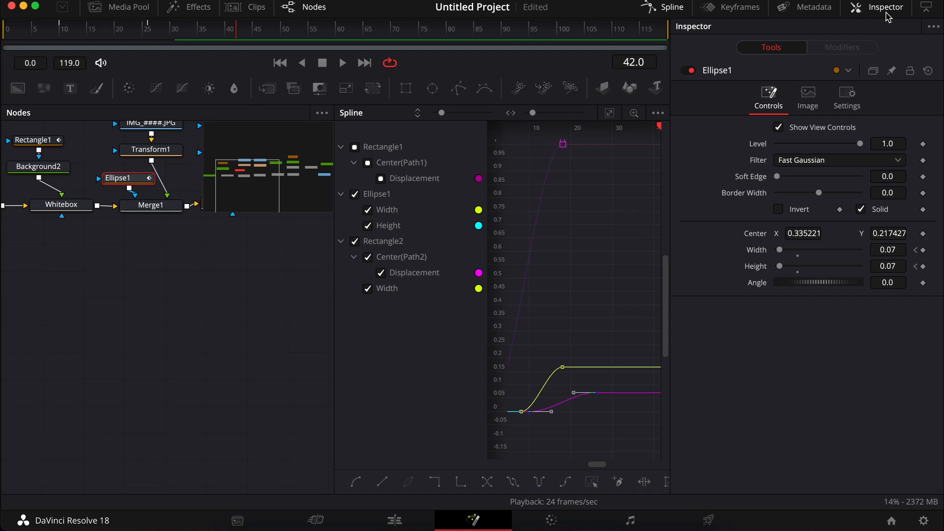
Hide the inspector and spline editor, bring the viewers back into view and play the profile picture animation from the beginning.
left_click(885, 9)
left_click(668, 7)
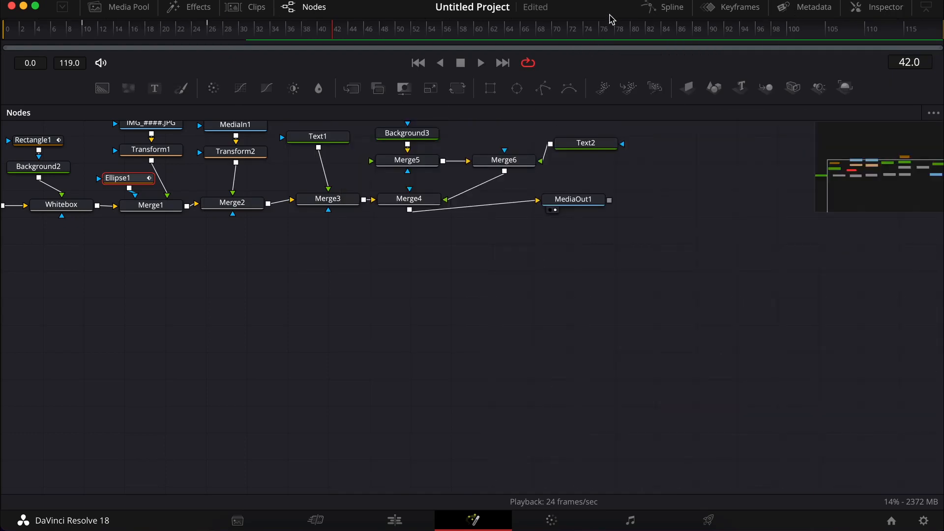
left_click_drag(608, 19, 580, 302)
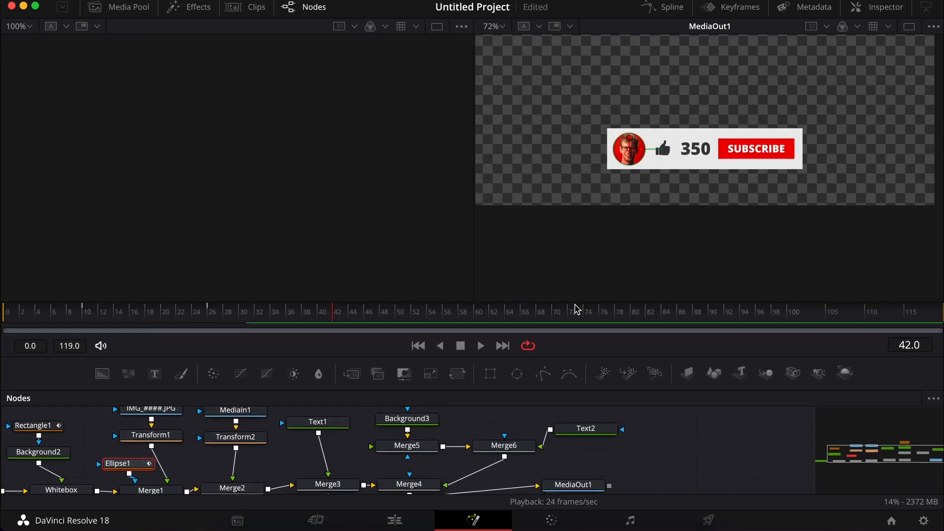
left_click(35, 312)
key("space")
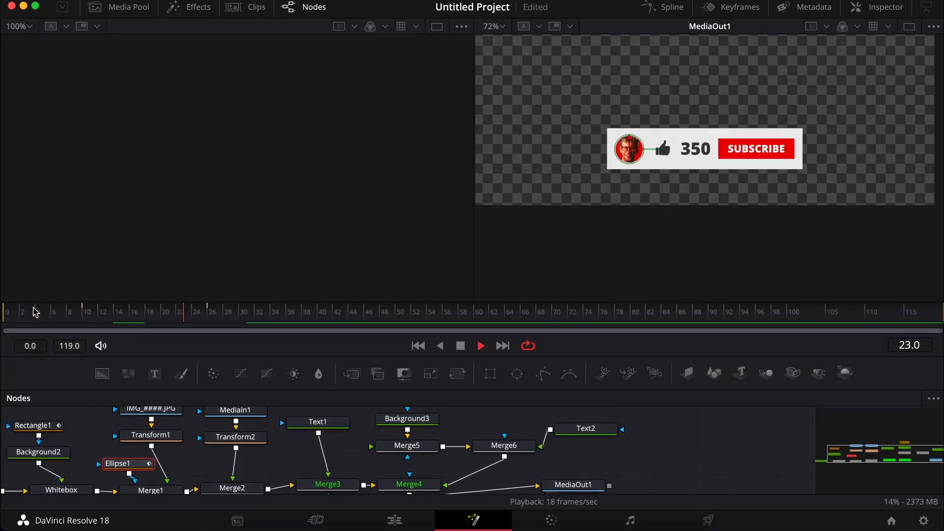
key("space")
key("space")
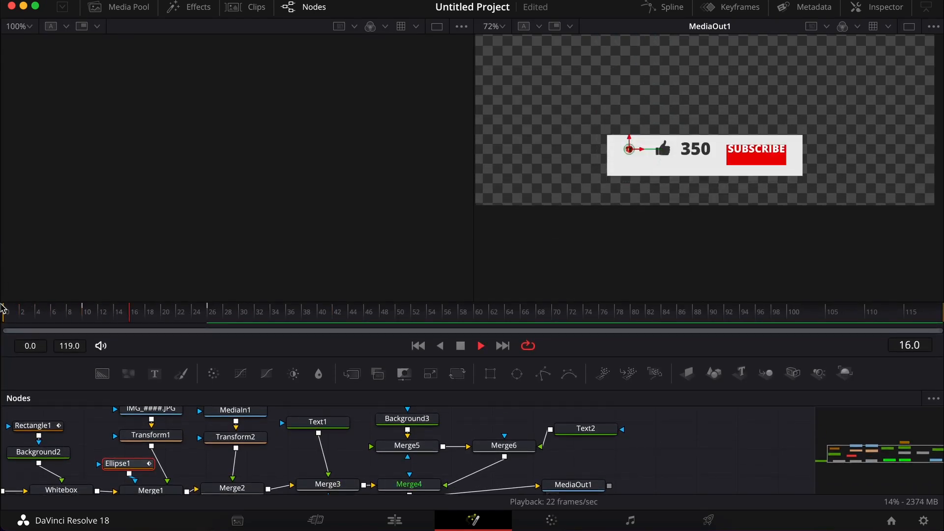
key("space")
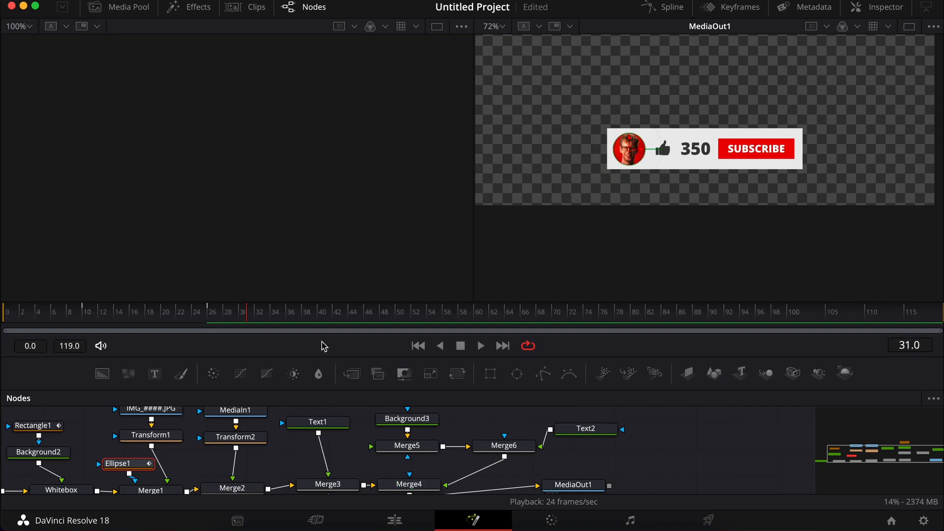
Switch to the Edit page and replay the start of the first Fusion composition to examine how its SUBSCRIBE text moves in.
left_click(393, 520)
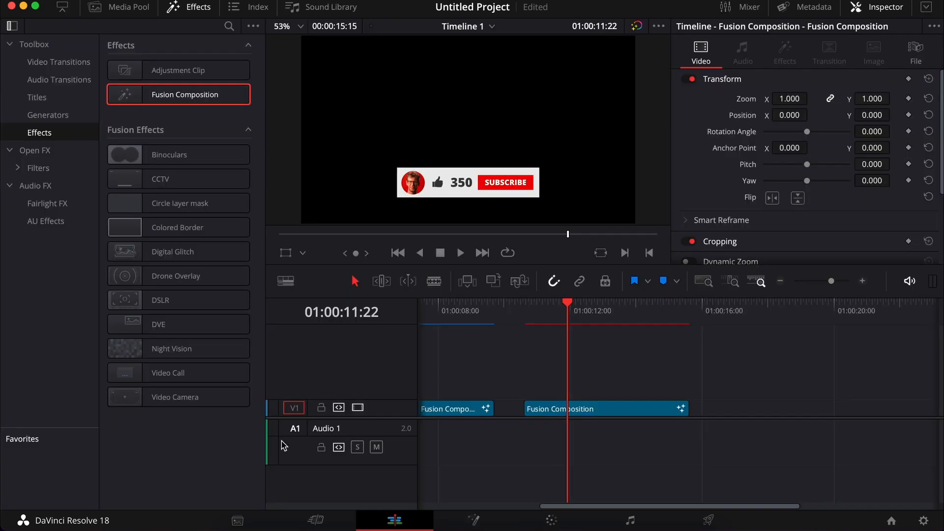
scroll(423, 337, "left", 10)
left_click(441, 315)
key("space")
key("space")
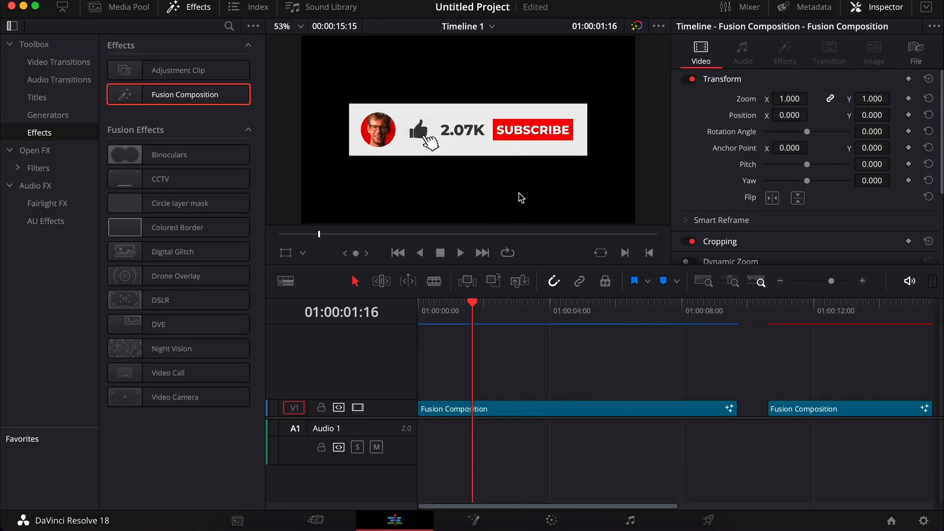
left_click(422, 320)
key("space")
key("space")
left_click_drag(460, 313, 393, 312)
key("space")
key("space")
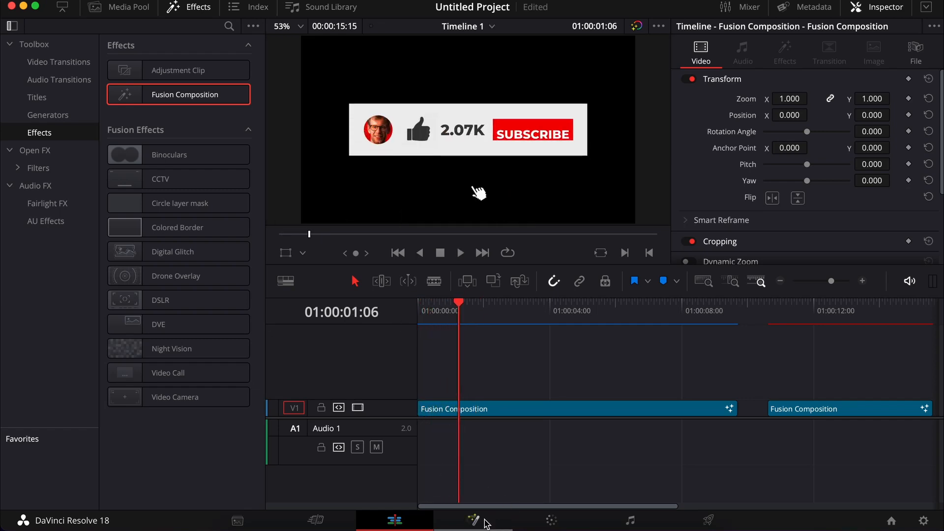
Reopen the second Fusion composition on the Fusion page and select the Text2 node.
left_click(813, 322)
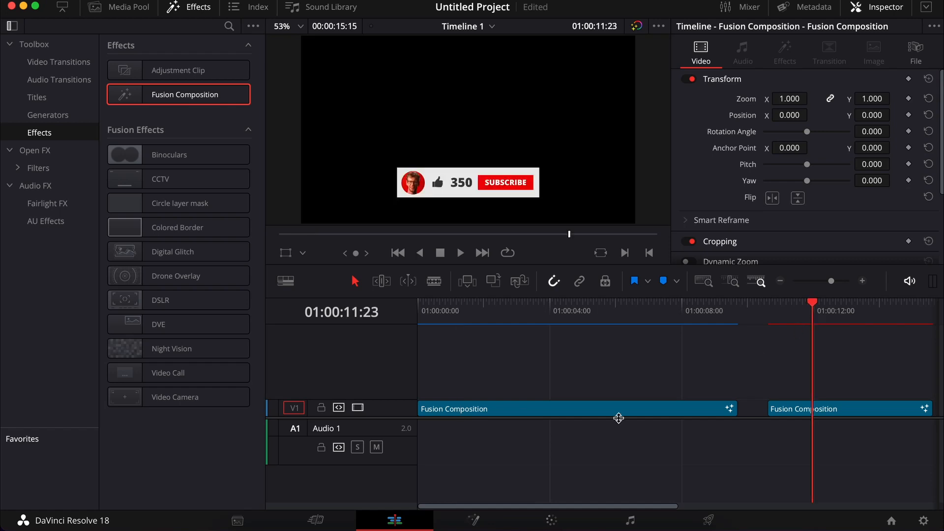
left_click(469, 520)
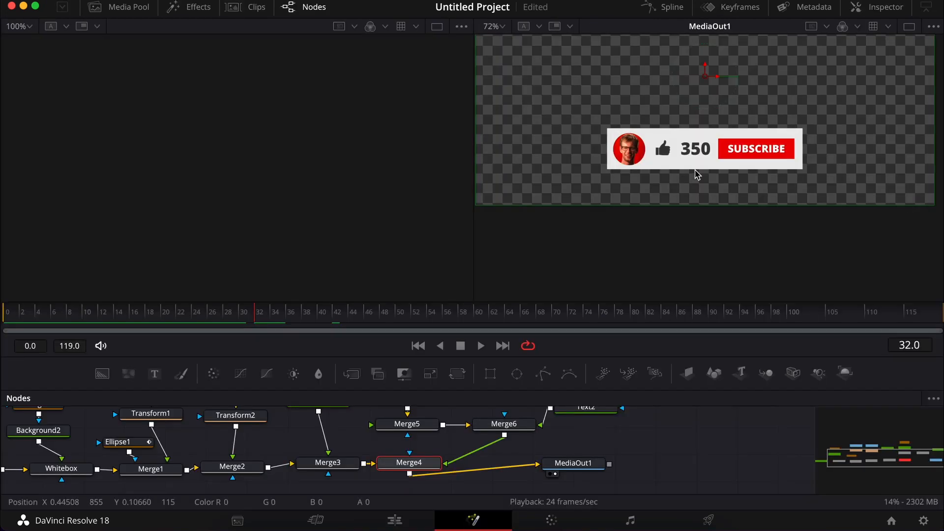
scroll(695, 170, "right", 3)
scroll(694, 170, "up", 2)
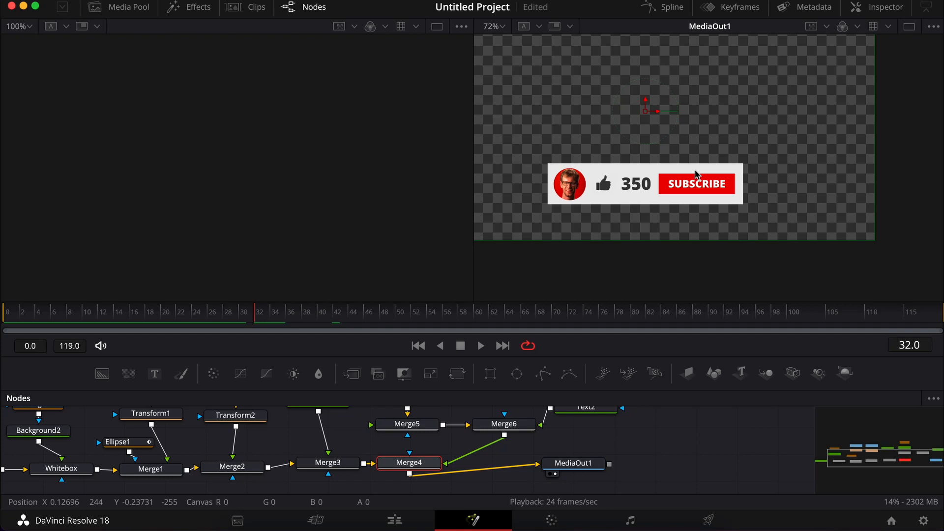
scroll(624, 451, "up", 3)
left_click(587, 436)
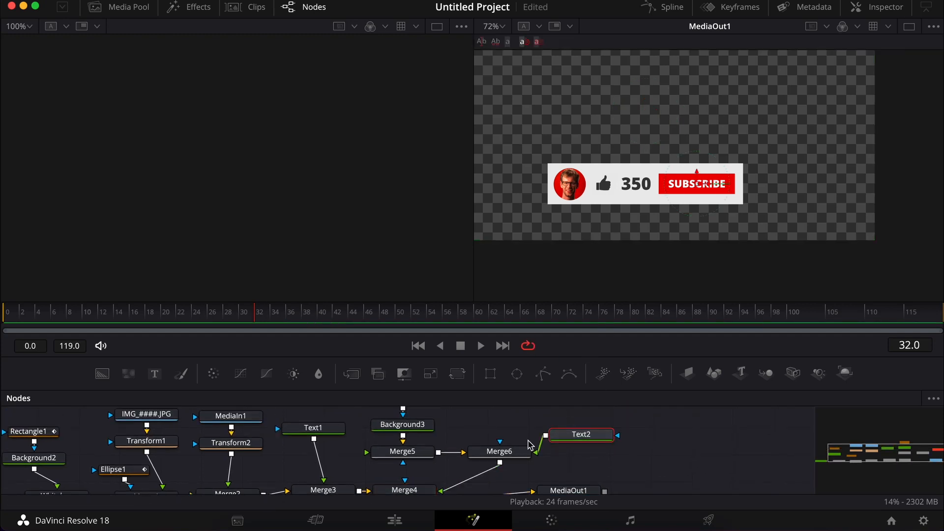
scroll(526, 458, "right", 3)
scroll(526, 459, "up", 1)
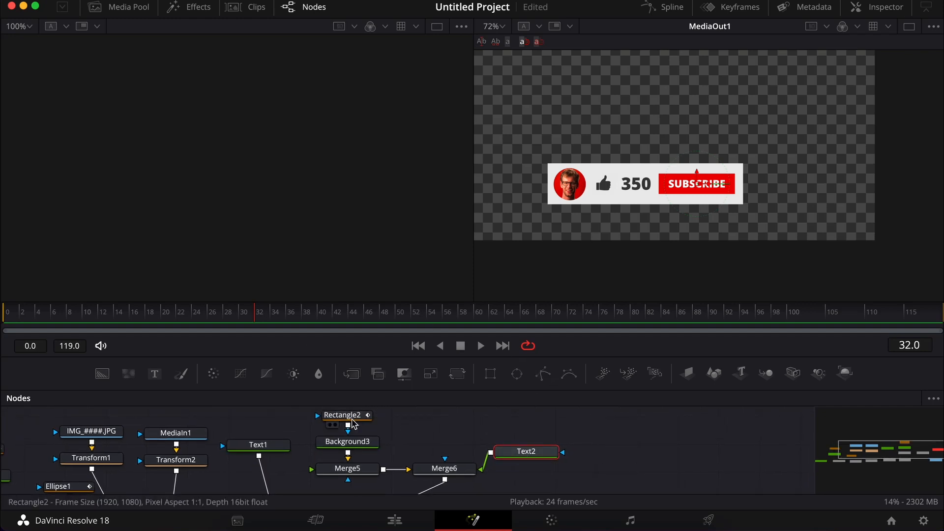
left_click(356, 418)
left_click(535, 471)
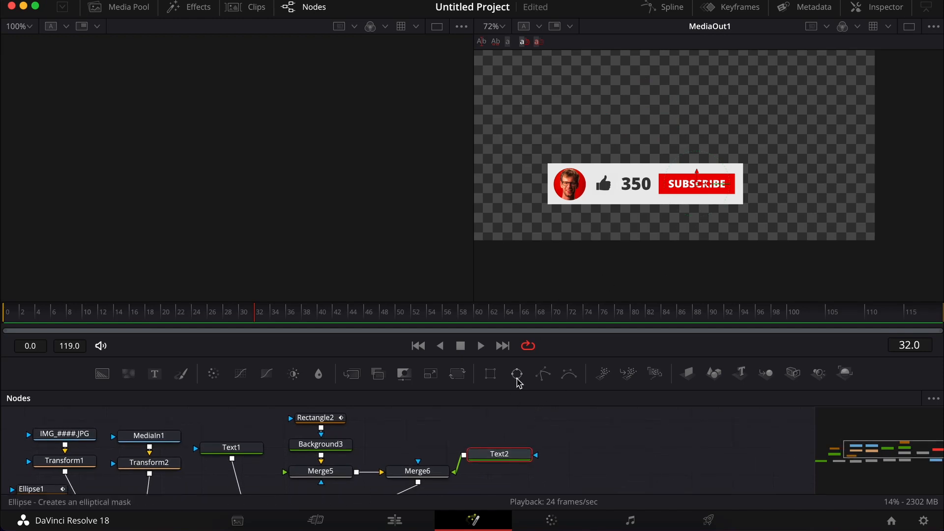
left_click(490, 374)
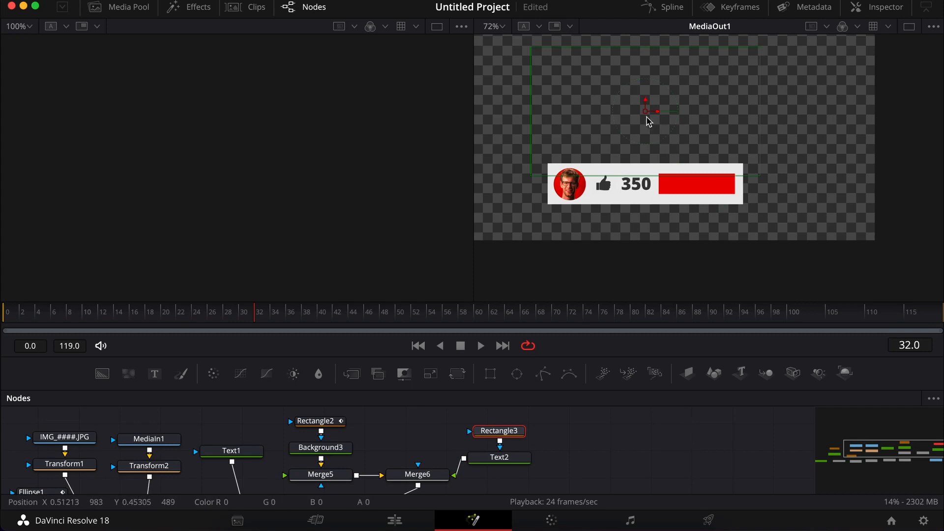
left_click_drag(647, 116, 805, 155)
key("super+z")
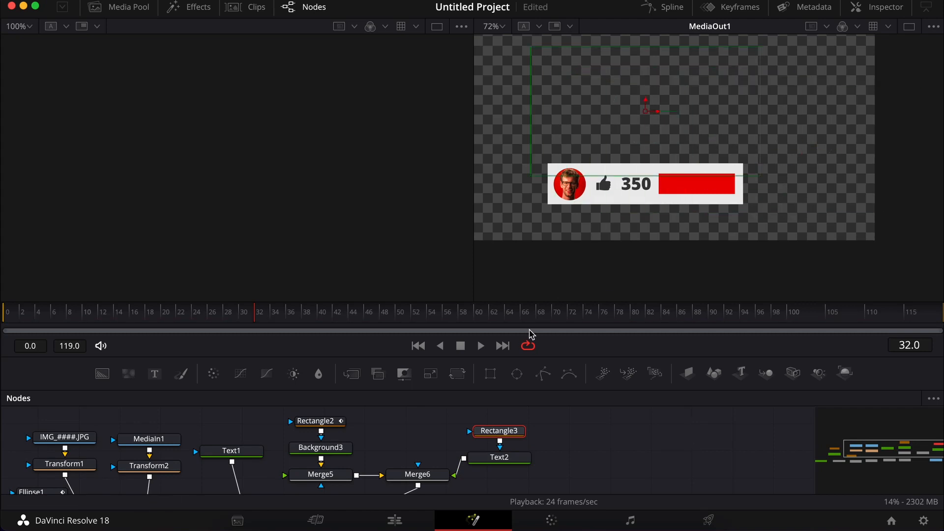
key("Delete")
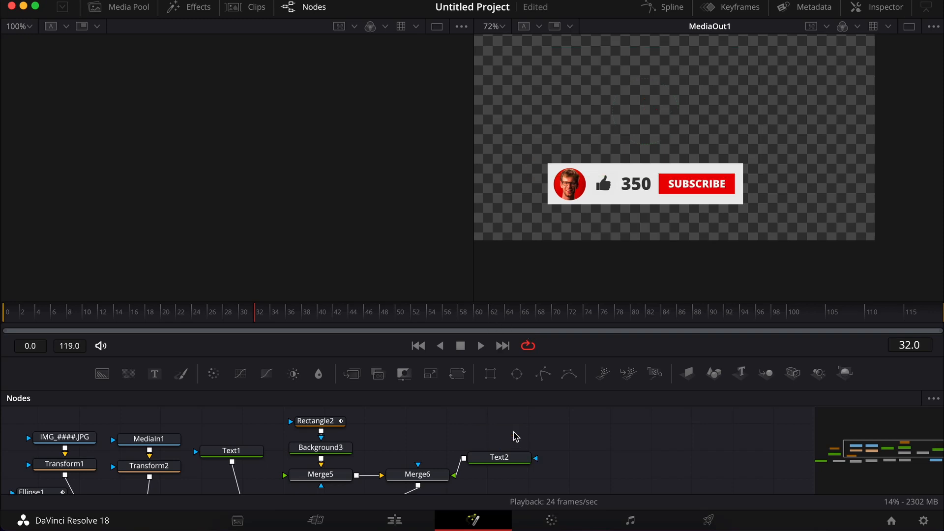
Copy the animated Rectangle2 mask and paste it onto Text2 as its mask.
left_click(332, 421)
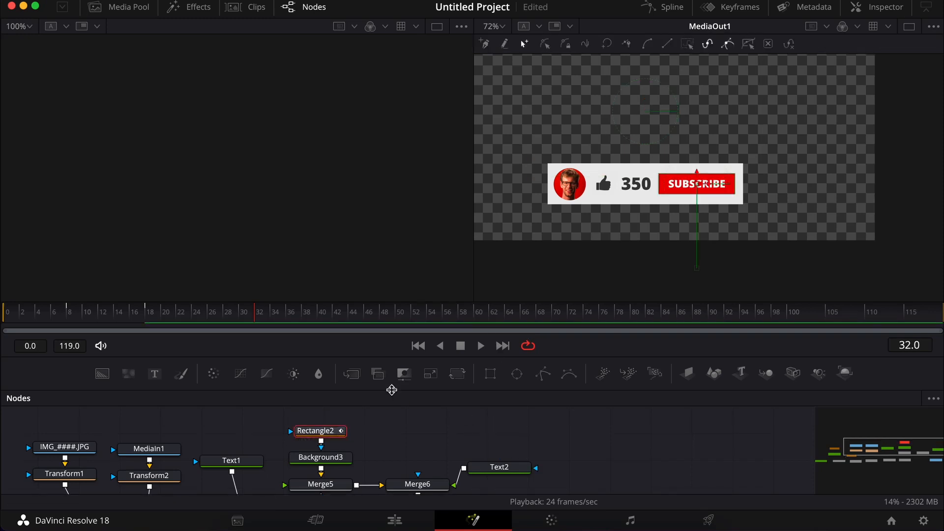
left_click(499, 467)
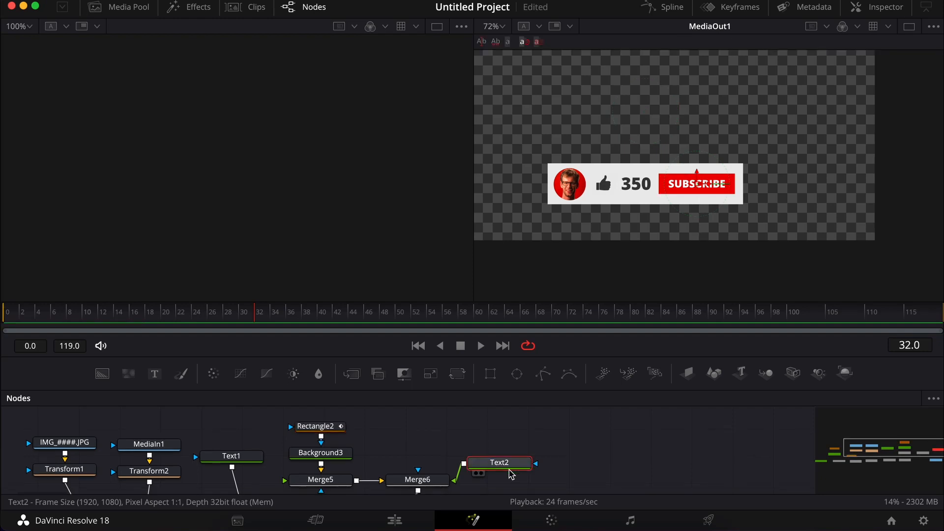
scroll(511, 474, "down", 1)
key("super+v")
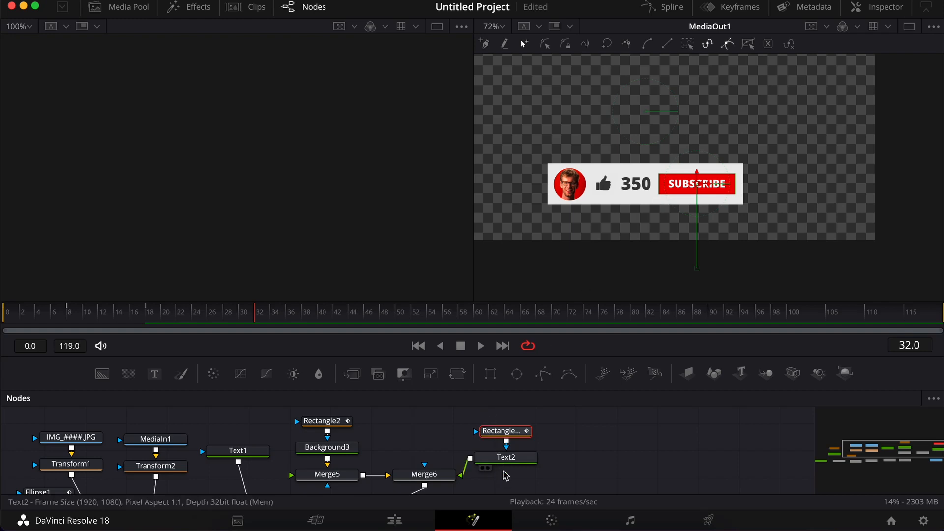
Show Text2's layout settings and try shifting its vertical center to test the mask.
left_click(563, 414)
left_click(516, 458)
left_click(542, 461)
left_click(535, 458)
left_click(874, 10)
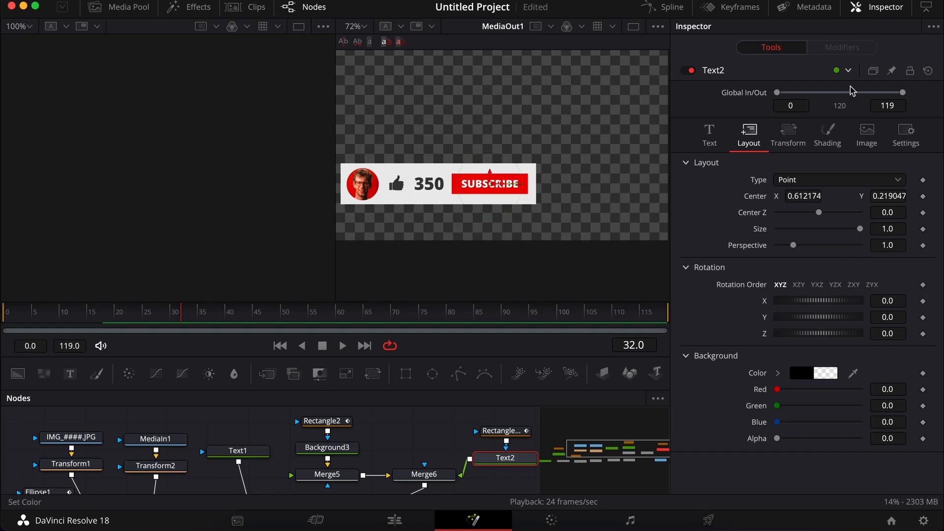
mouse_move(890, 198)
left_mouse_down()
mouse_move(846, 198)
mouse_move(906, 198)
mouse_move(857, 199)
mouse_move(888, 202)
left_mouse_up()
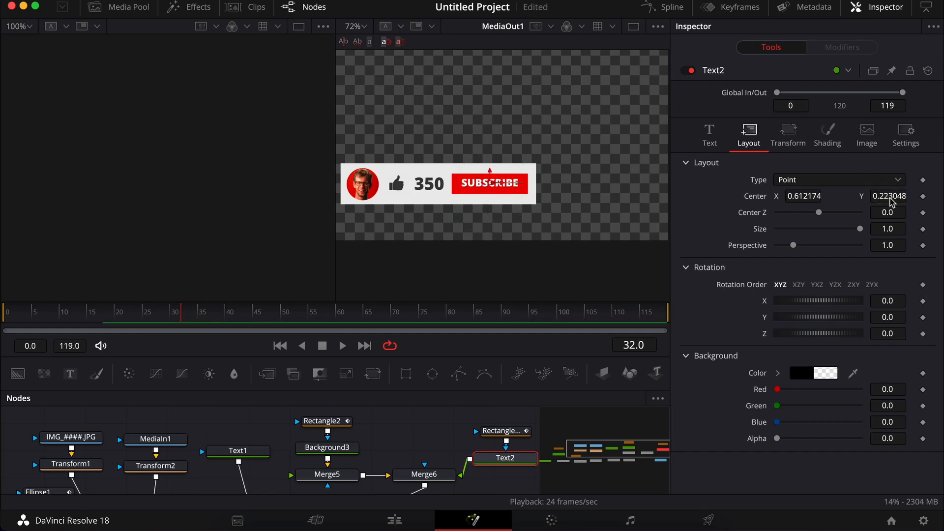
Play the opening frames to check the timing of the masked SUBSCRIBE text.
left_click_drag(61, 313, 41, 315)
key("space")
key("space")
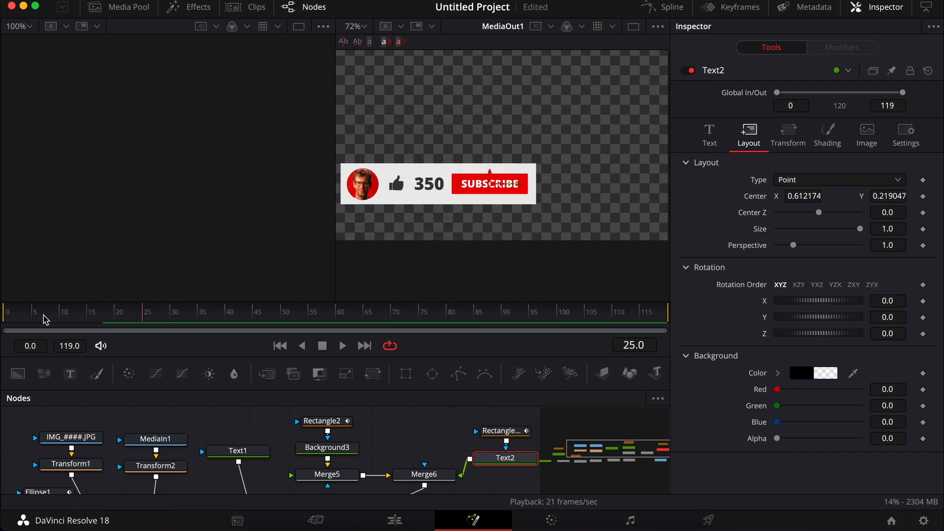
Keyframe Text2's center at frames 20 and 35, set its Y to 0.123048 at frame 20, and preview the slide-up.
left_click(117, 313)
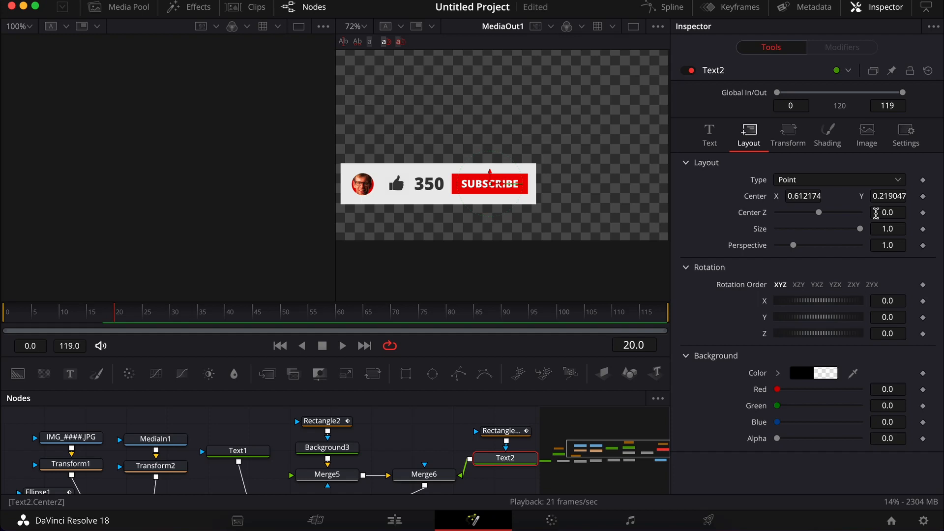
left_click(922, 196)
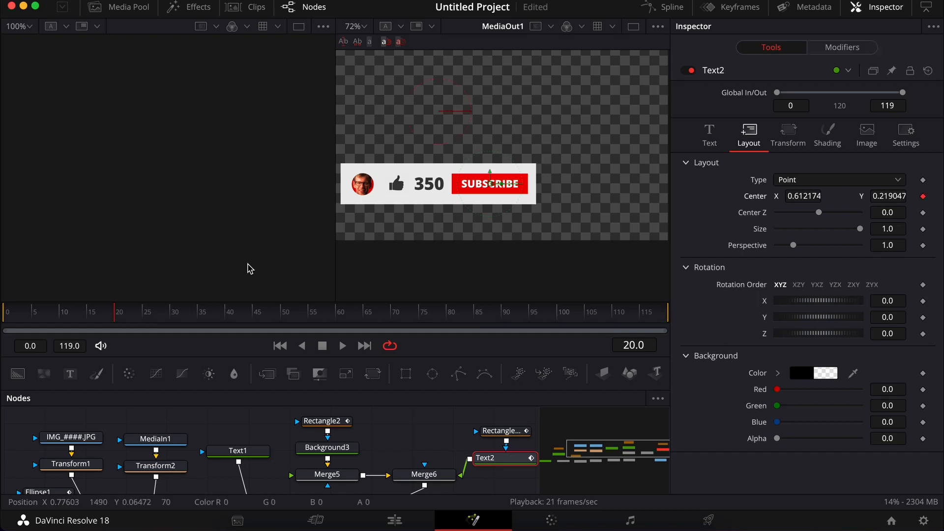
left_click(201, 317)
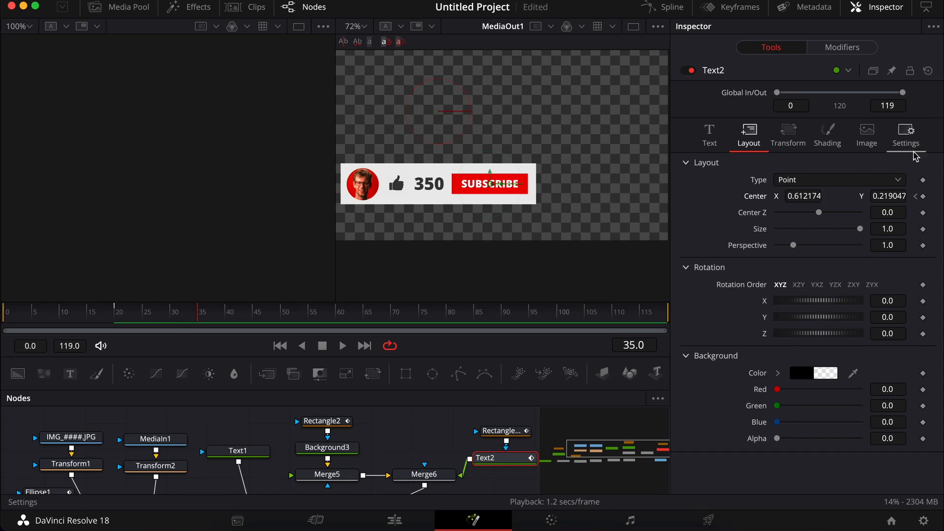
left_click(924, 197)
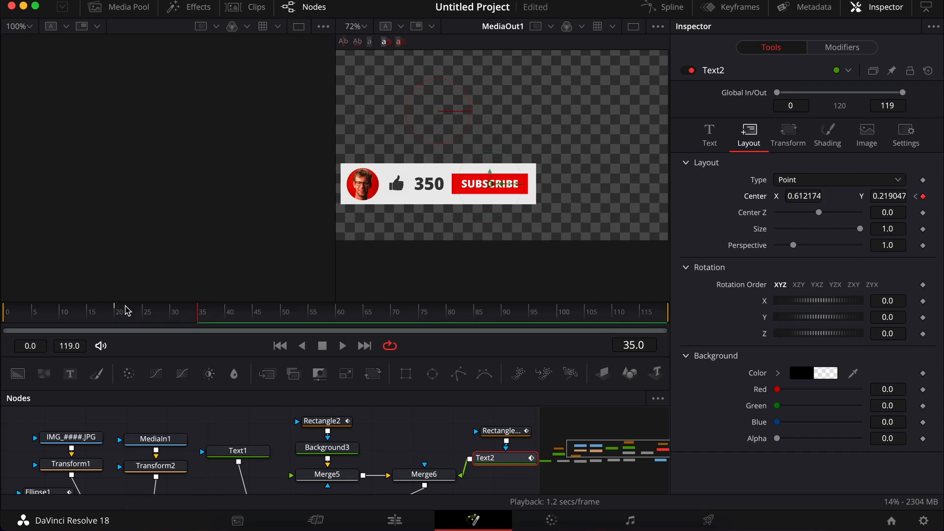
left_click(117, 317)
left_click_drag(884, 198, 197, 356)
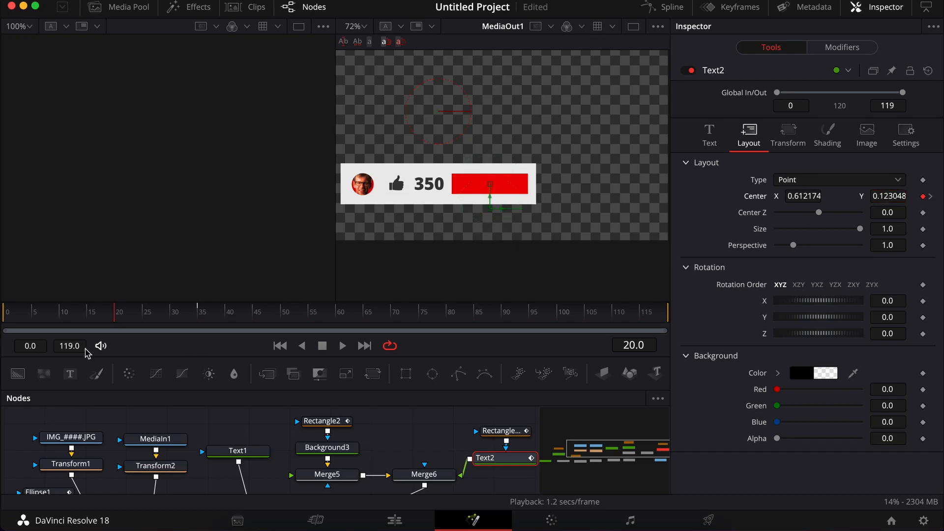
left_click(30, 321)
key("space")
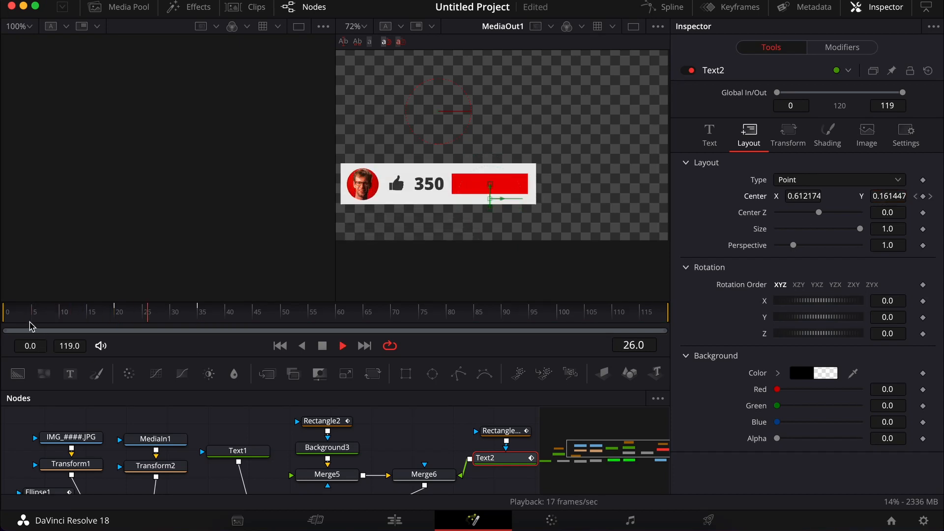
key("space")
Keyframe Text2's shading opacity at 1.0 on frame 20 and 0.0 on frame 19, and preview the opening frames.
left_click_drag(26, 313, 119, 318)
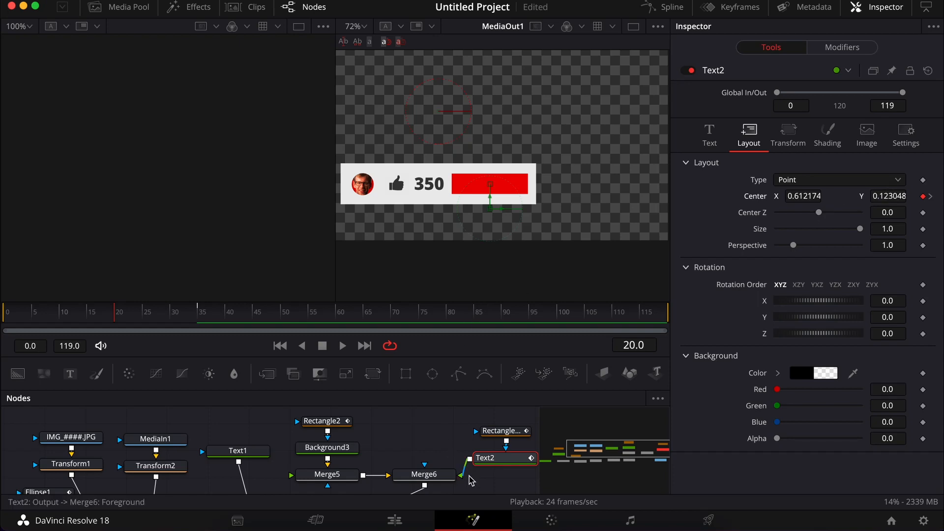
scroll(407, 470, "right", 2)
scroll(407, 470, "right", 1)
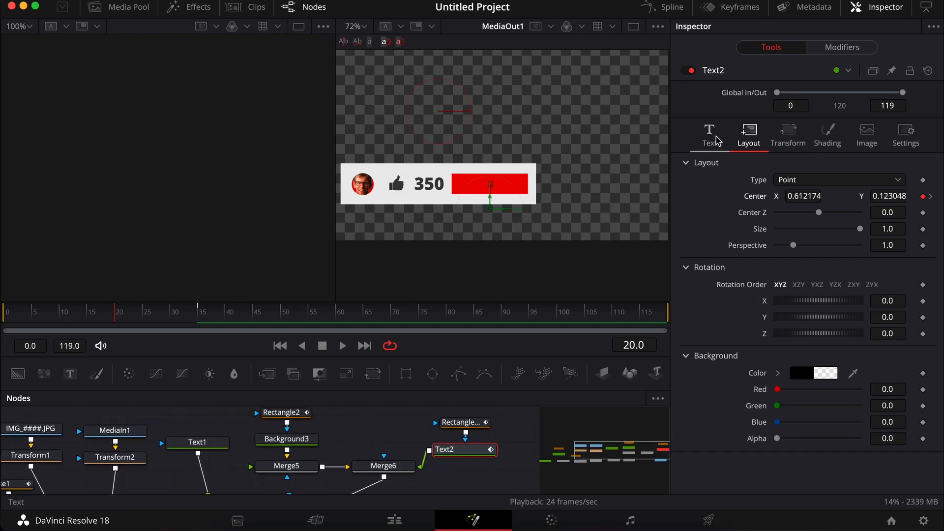
left_click(787, 131)
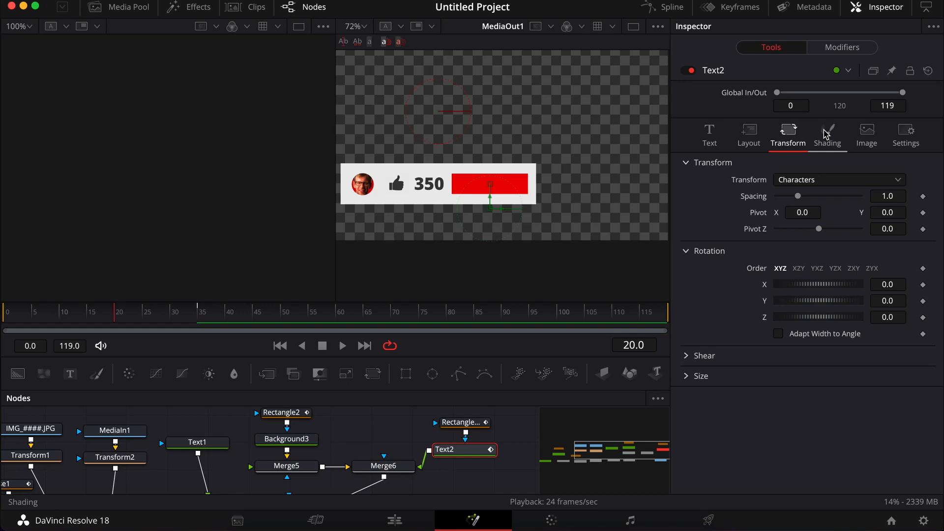
left_click(825, 133)
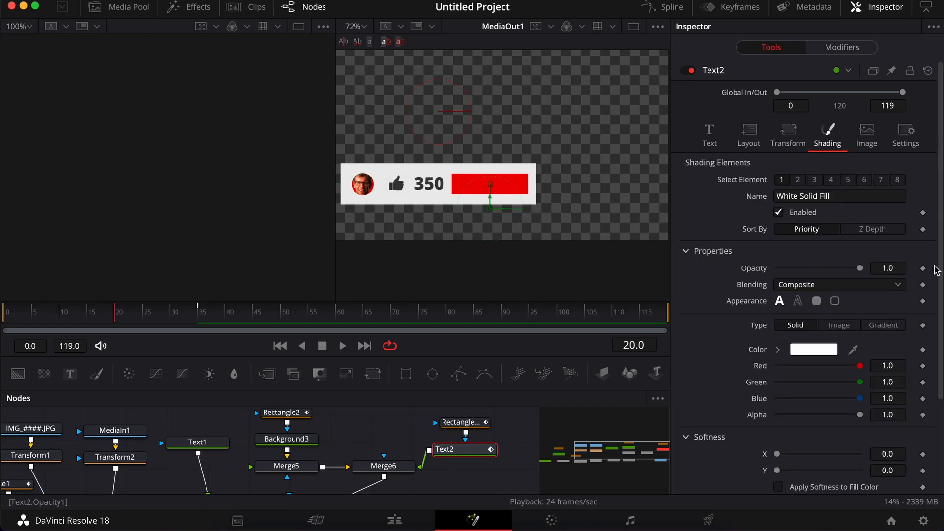
mouse_move(104, 317)
left_mouse_down()
mouse_move(72, 318)
mouse_move(129, 319)
mouse_move(119, 317)
left_mouse_up()
left_click(923, 269)
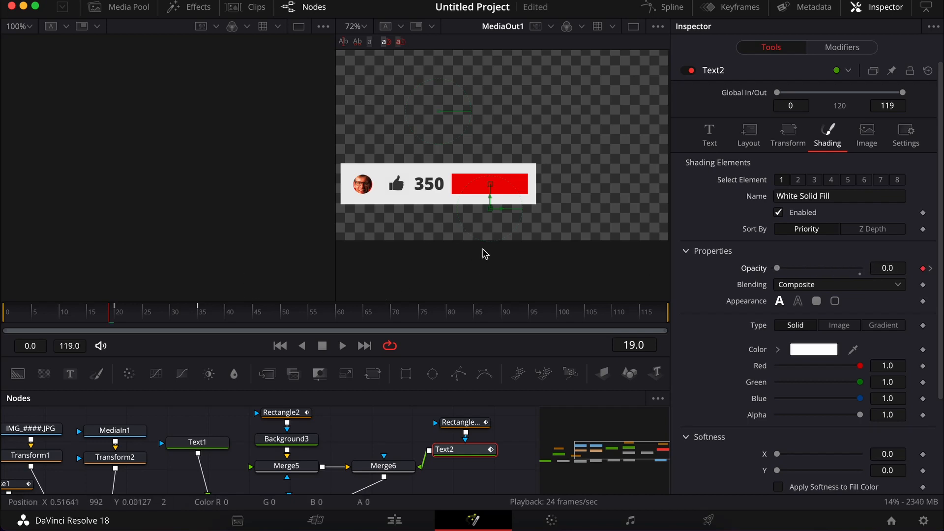
left_click_drag(86, 314, 32, 318)
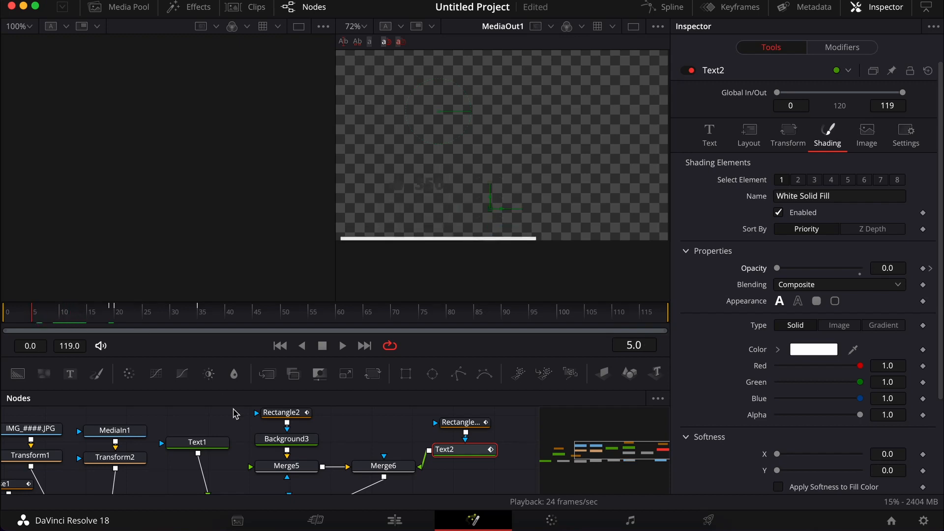
key("space")
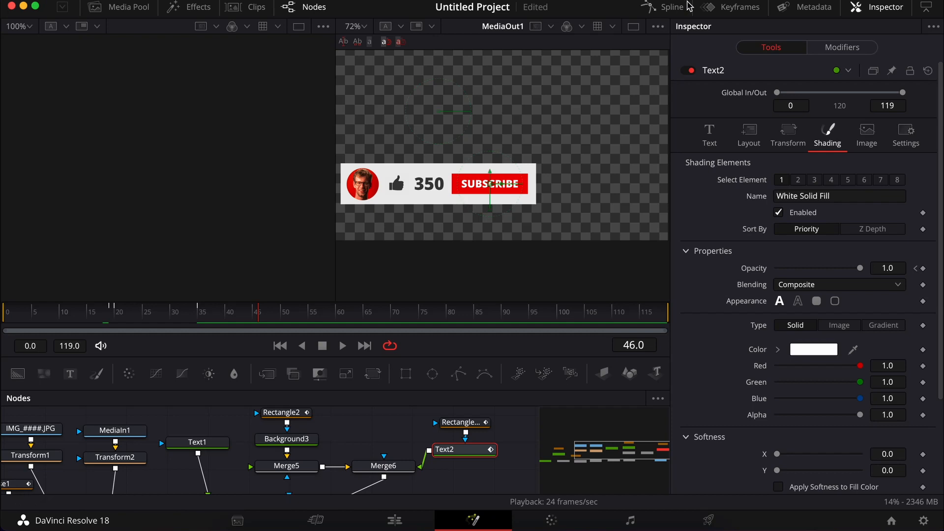
Show the keyframe editor, expand Text2's track and shift all of its keyframes about six frames earlier.
left_click(728, 12)
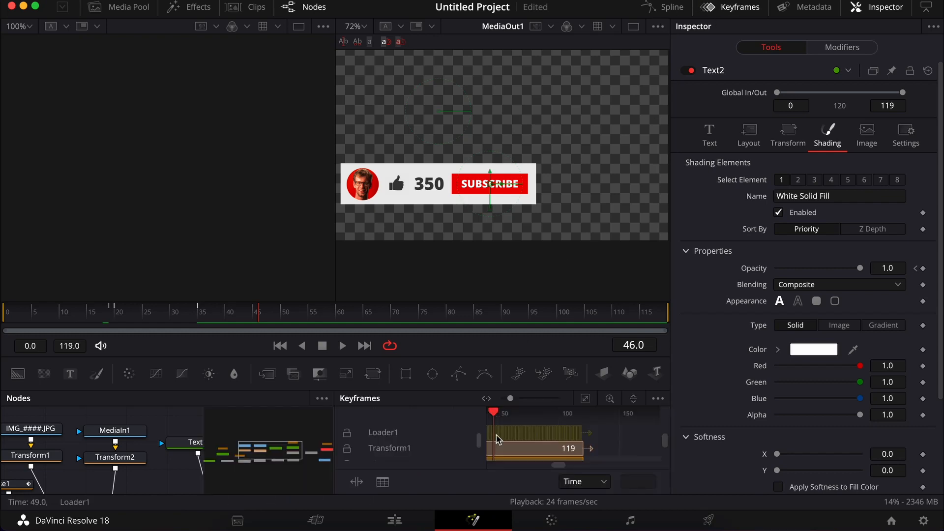
scroll(497, 438, "left", 5)
scroll(498, 439, "down", 5)
scroll(520, 443, "down", 3)
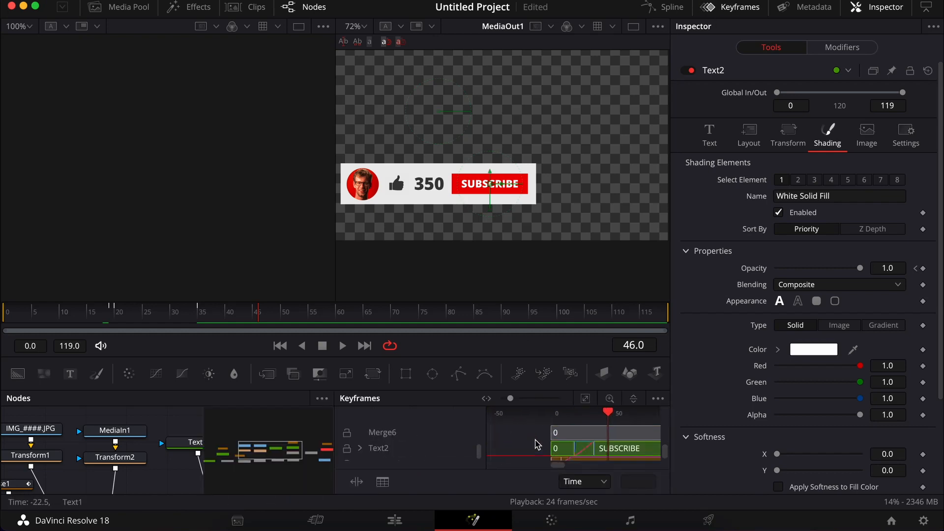
left_click(360, 448)
scroll(541, 437, "right", 1)
scroll(539, 438, "left", 1)
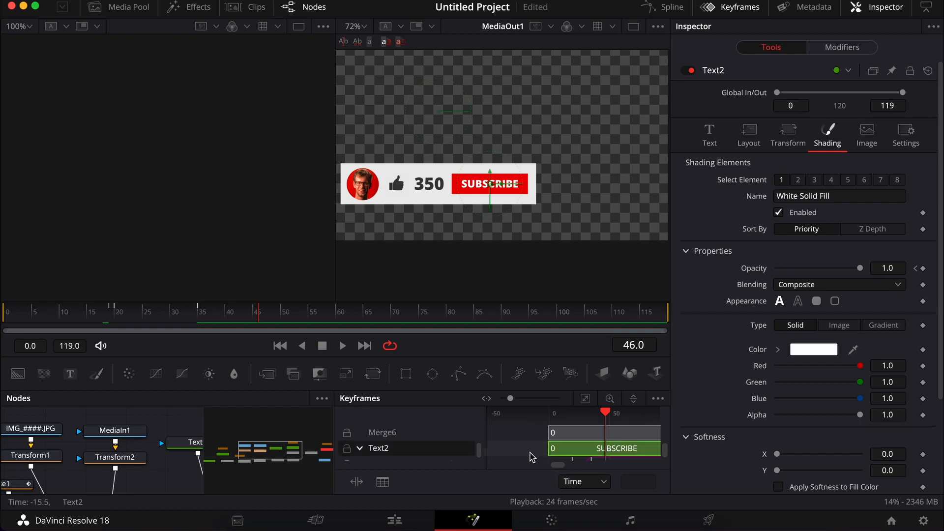
left_click(536, 436)
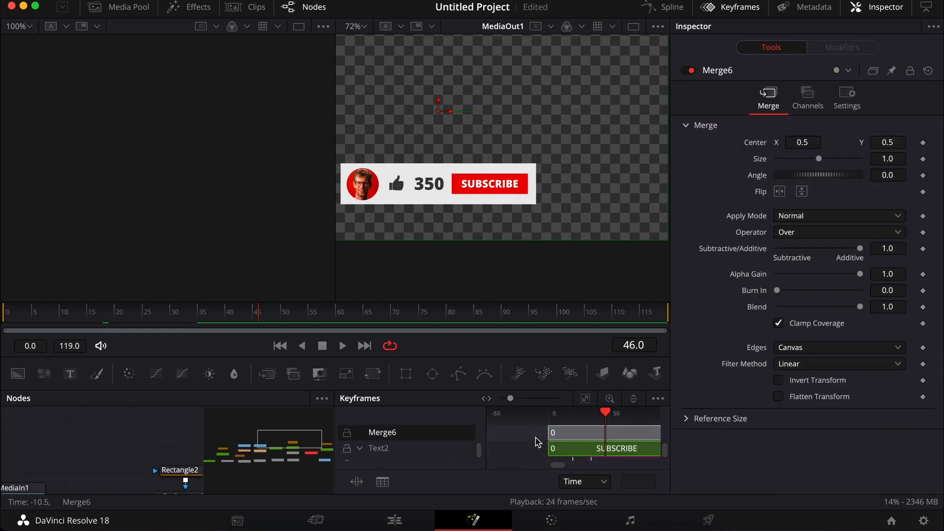
mouse_move(549, 433)
left_mouse_down()
mouse_move(571, 433)
mouse_move(556, 433)
left_mouse_up()
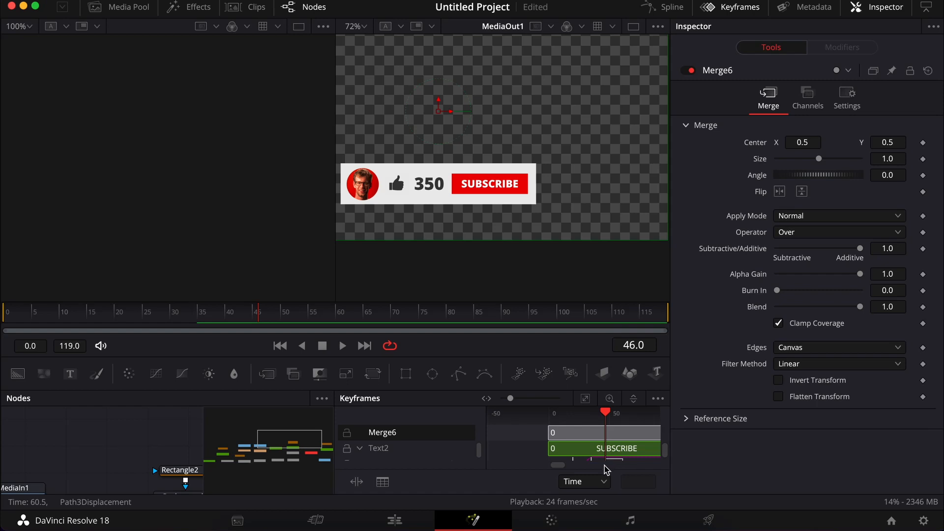
mouse_move(559, 479)
left_mouse_down()
mouse_move(540, 486)
mouse_move(563, 463)
left_mouse_up()
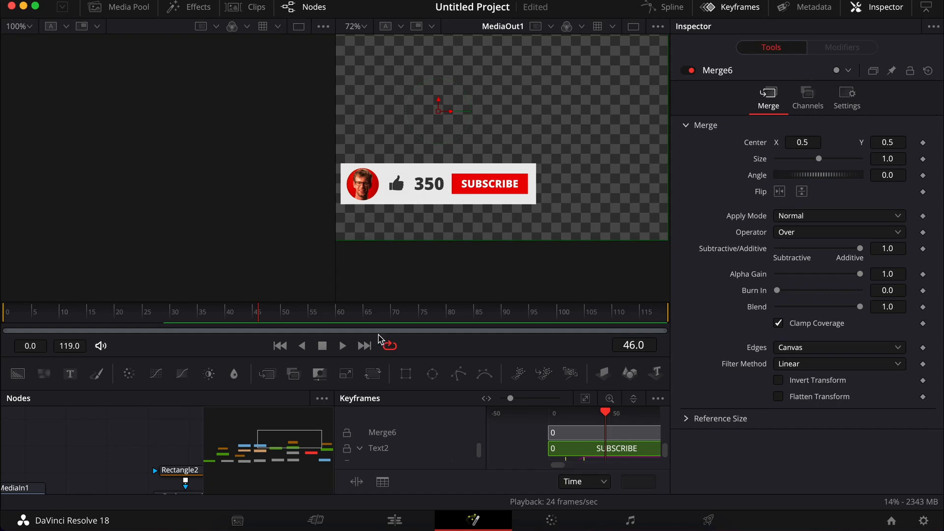
Play the opening frames several times to check the earlier timing of the SUBSCRIBE text.
left_click(196, 313)
key("space")
left_click(60, 319)
key("space")
left_click(59, 320)
left_click(4, 321)
key("space")
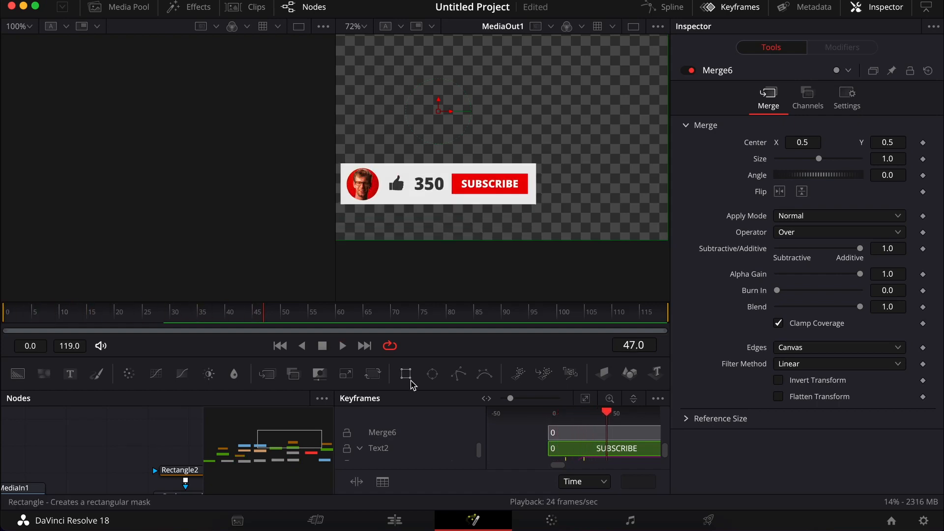
left_click(79, 320)
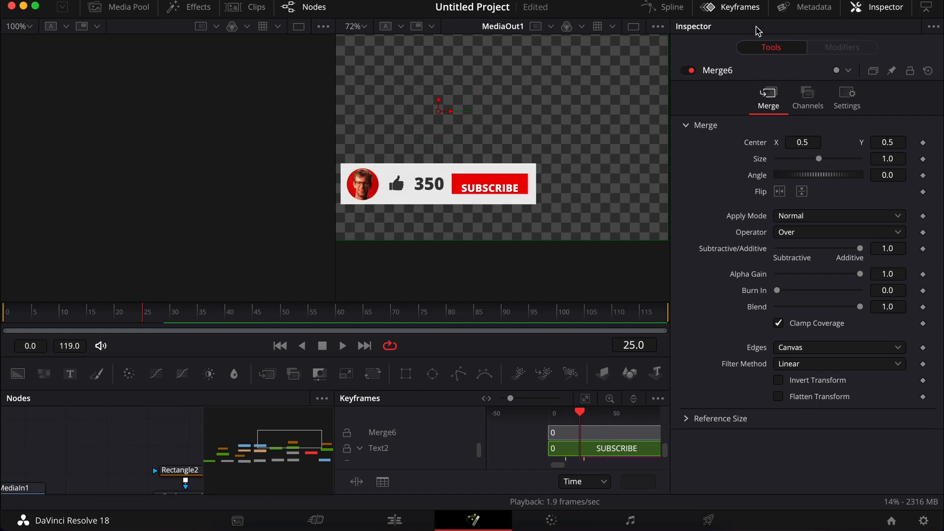
Hide the keyframe editor and enlarge the node area to show the whole node chain.
left_click(740, 8)
scroll(432, 438, "down", 3)
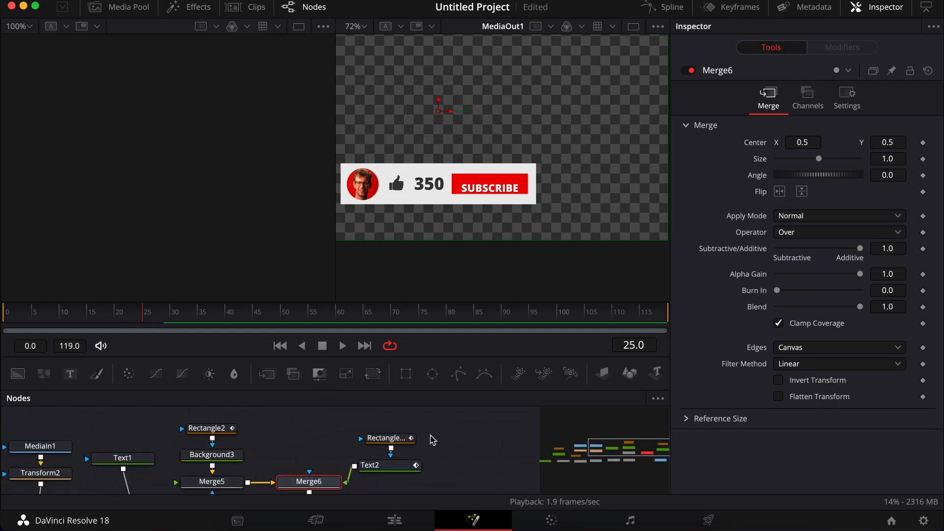
left_click_drag(443, 299, 480, 186)
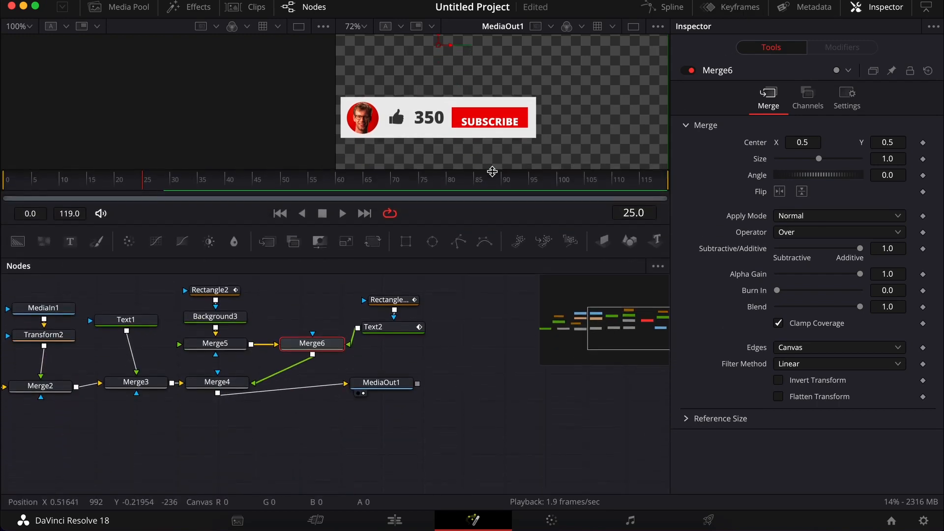
scroll(341, 421, "left", 5)
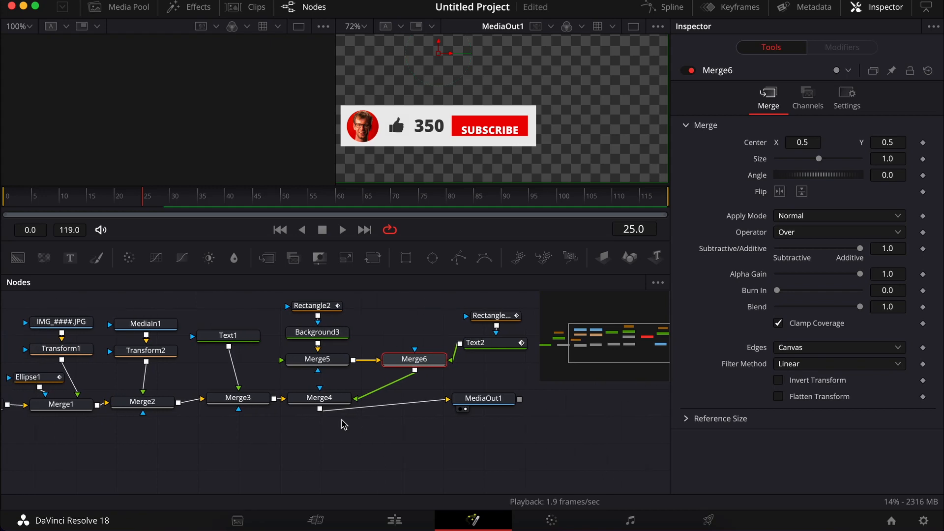
Try moving Text1's 350 sideways behind the red button, and undo the move.
left_click(244, 336)
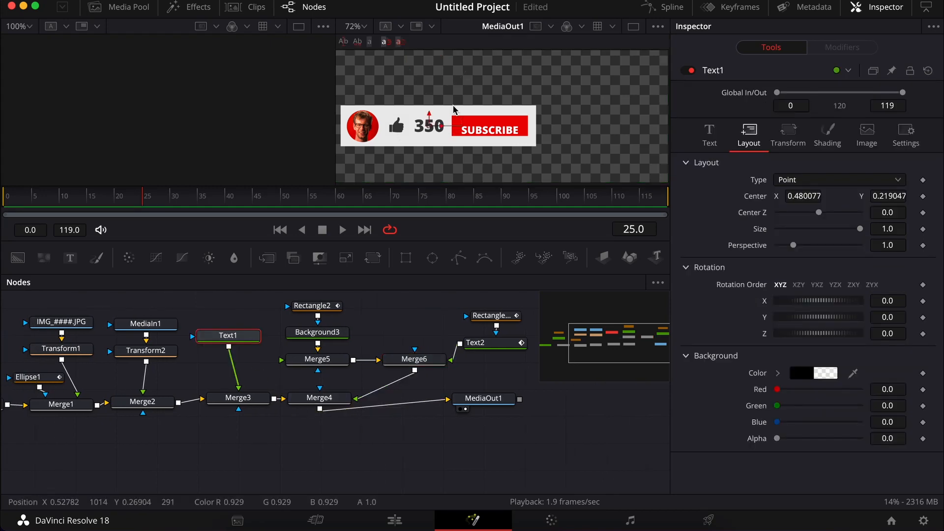
left_click_drag(443, 128, 478, 128)
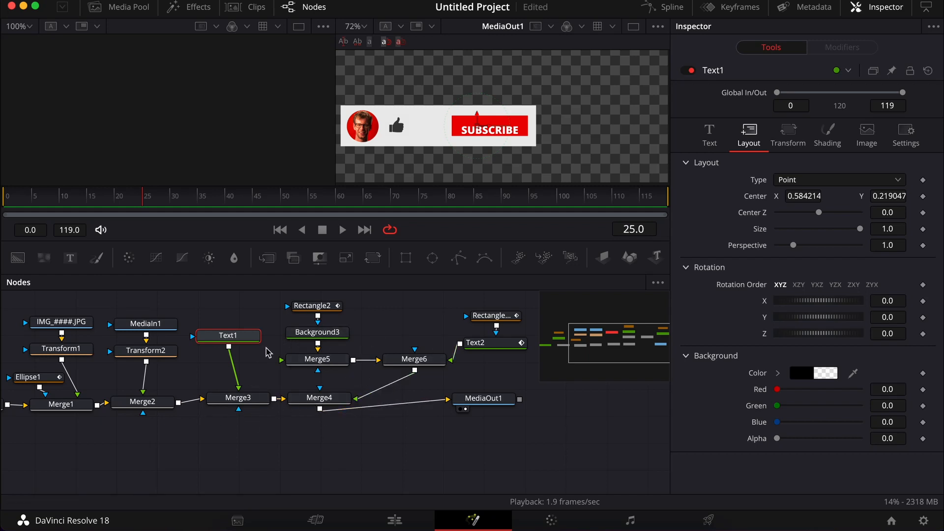
key("super+z")
scroll(273, 303, "left", 3)
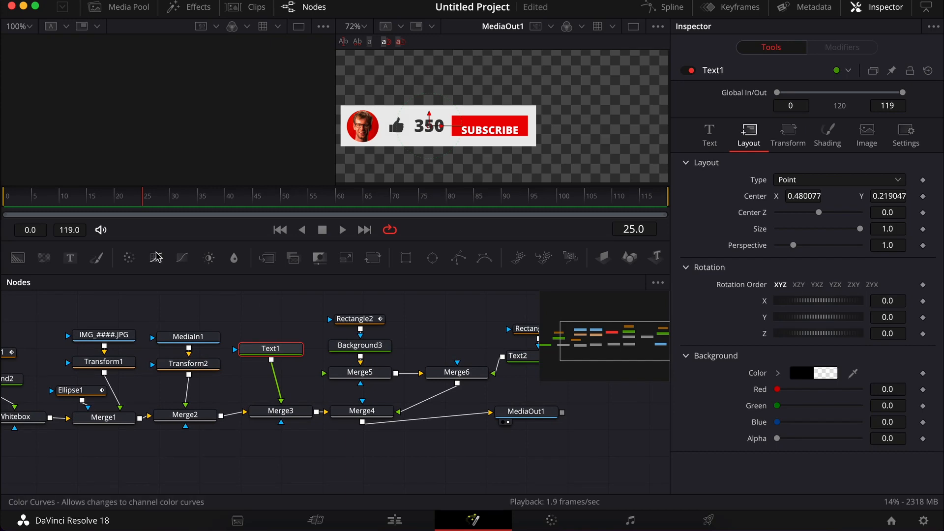
Check where Text2's keyframes start, and add center keyframes to Text1 at frames 14 and 31.
left_click(89, 199)
left_click_drag(121, 198, 124, 195)
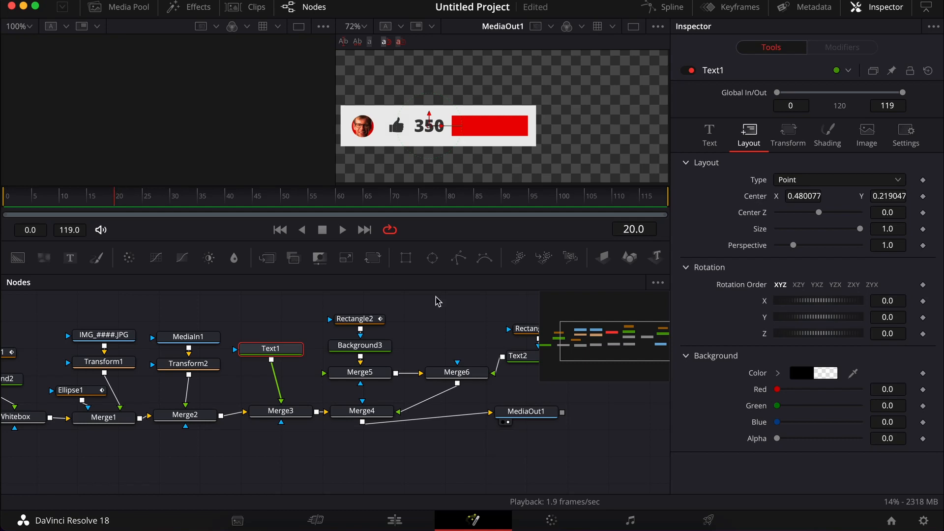
scroll(436, 301, "right", 2)
scroll(436, 301, "up", 2)
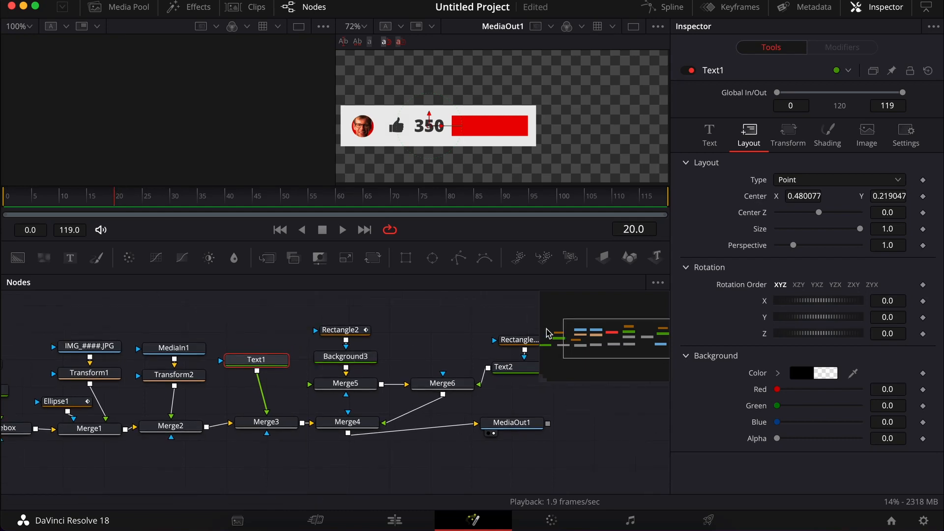
left_click(505, 374)
scroll(505, 374, "right", 2)
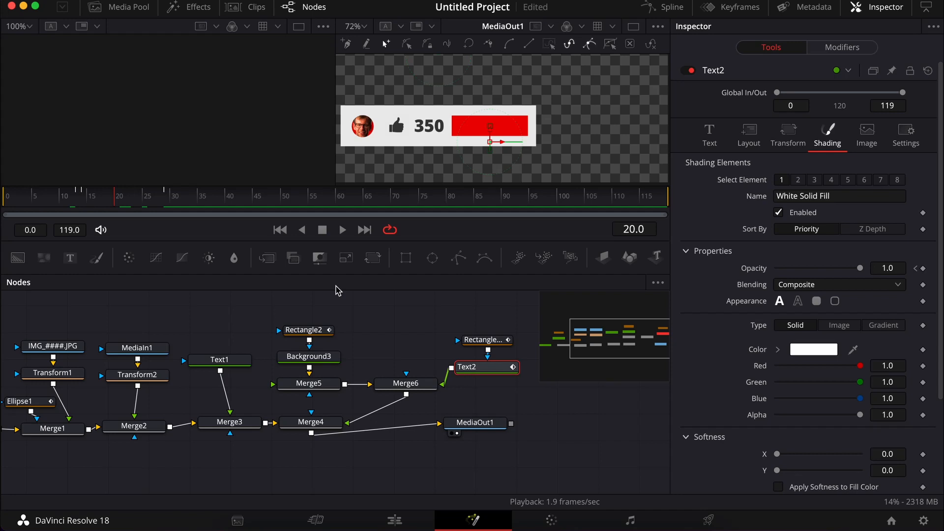
left_click(87, 200)
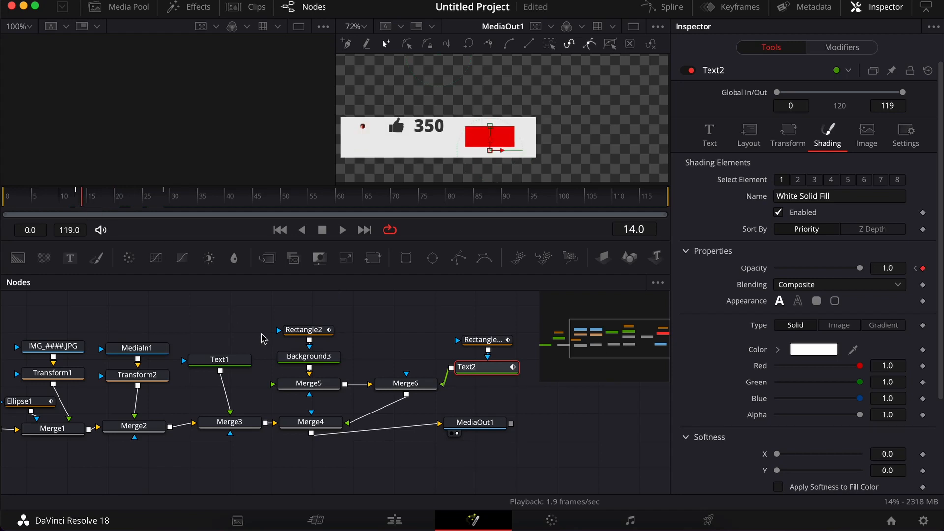
left_click(227, 364)
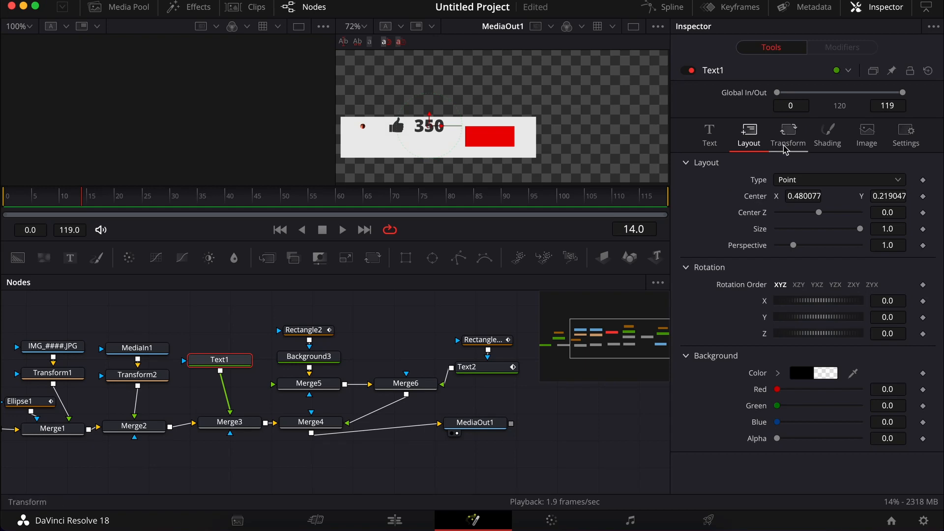
left_click(922, 196)
key("space")
key("space")
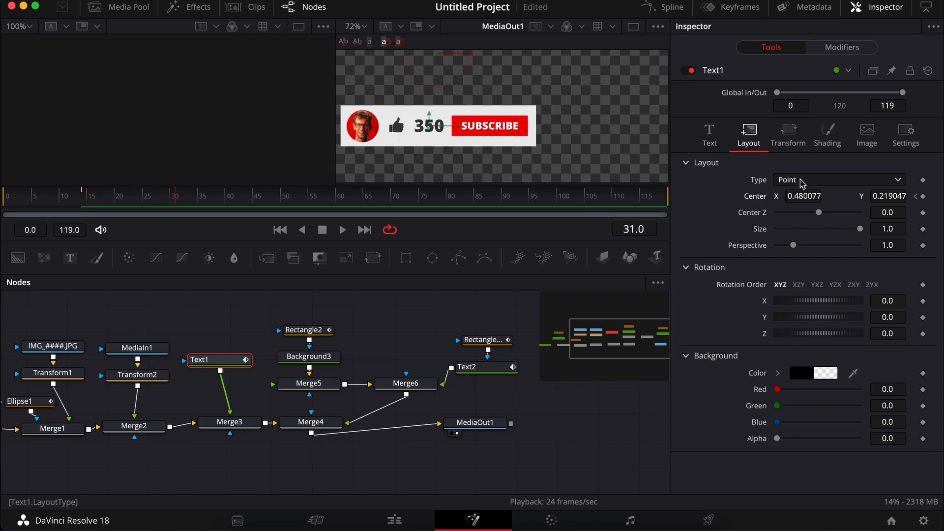
left_click(922, 195)
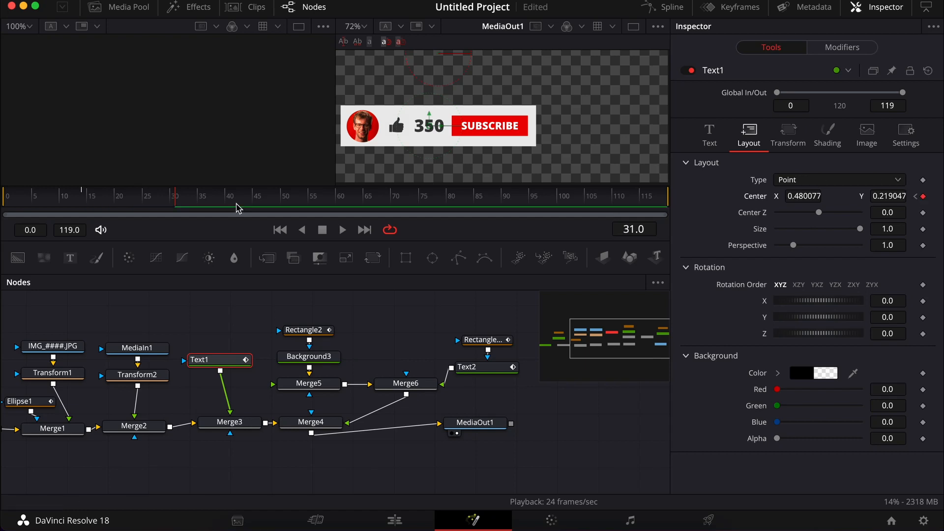
Keyframe Text1's shading opacity at 1.0 on frame 14 and 0.0 on frame 13.
left_click(83, 199)
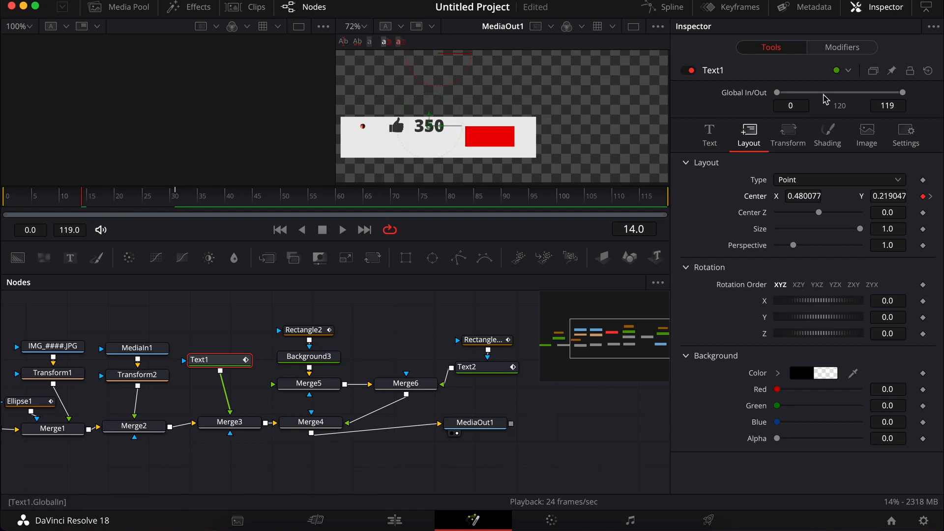
left_click(834, 131)
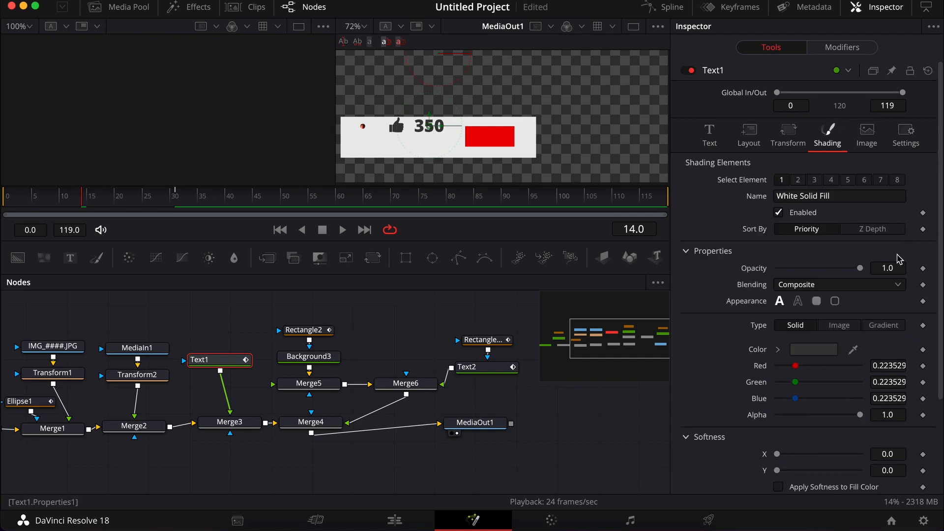
left_click(922, 269)
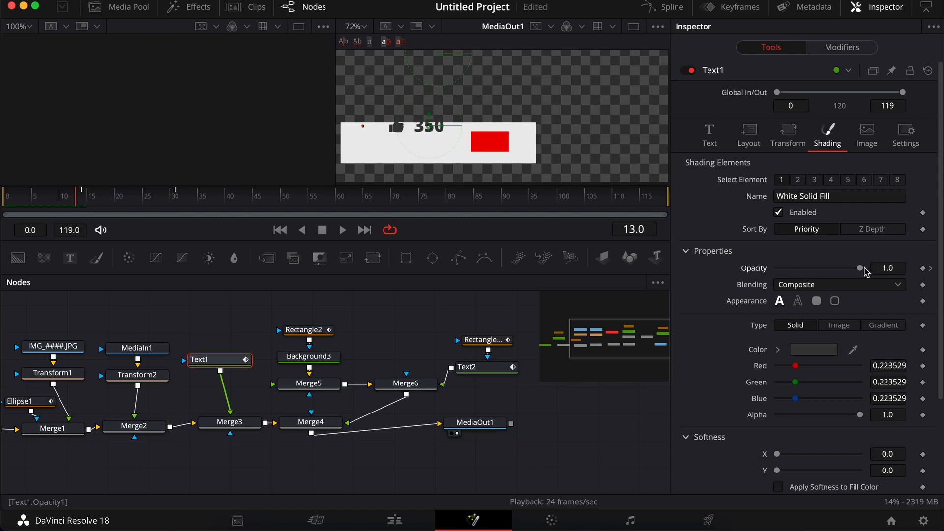
left_click_drag(861, 269, 750, 272)
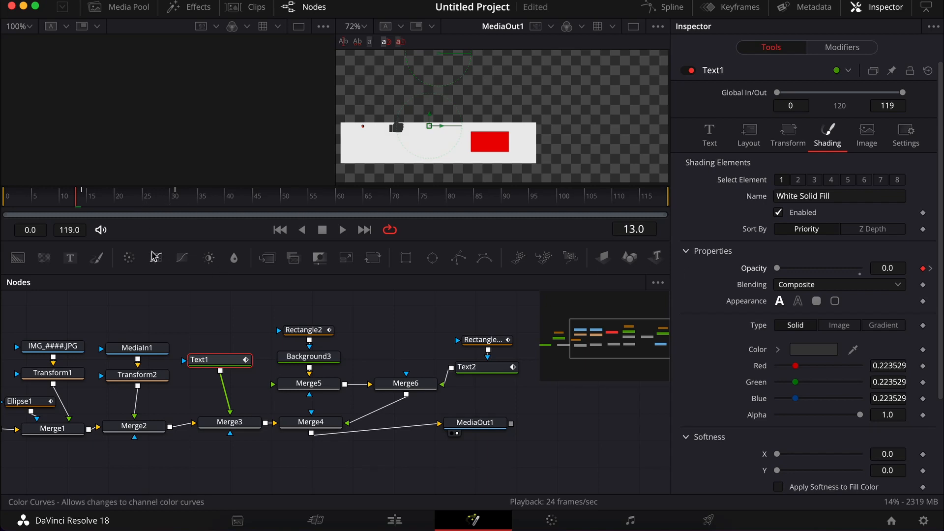
left_click_drag(82, 201, 86, 204)
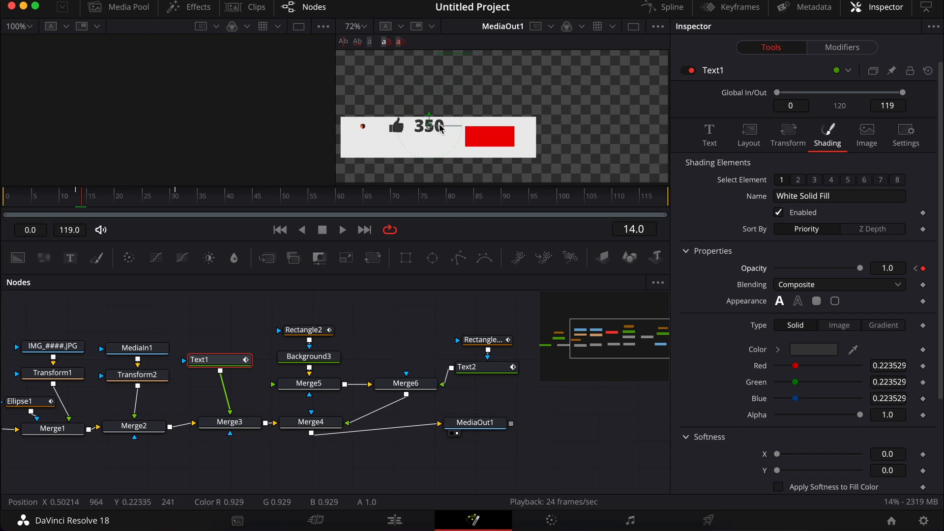
Move the 350 text at frame 14 sideways behind the red box and play back its slide-out animation.
left_click_drag(440, 129, 496, 130)
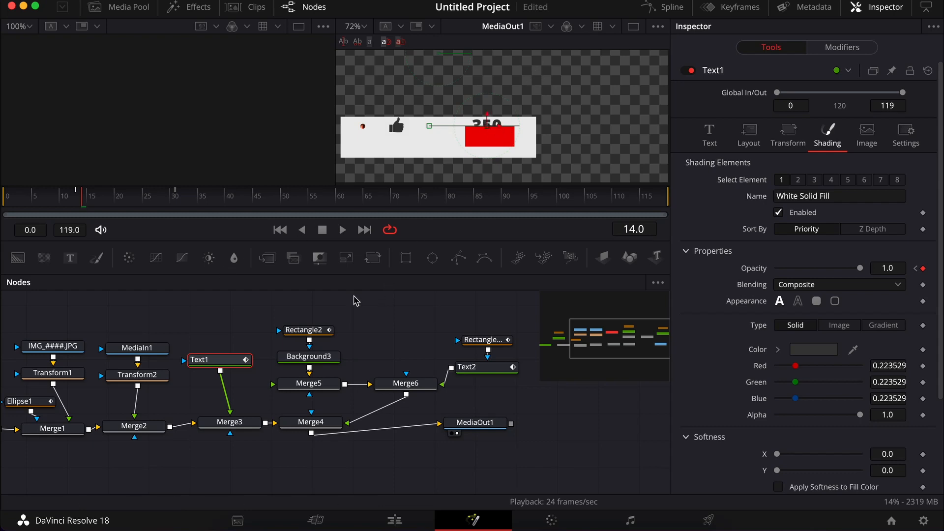
left_click_drag(82, 195, 3, 209)
key("space")
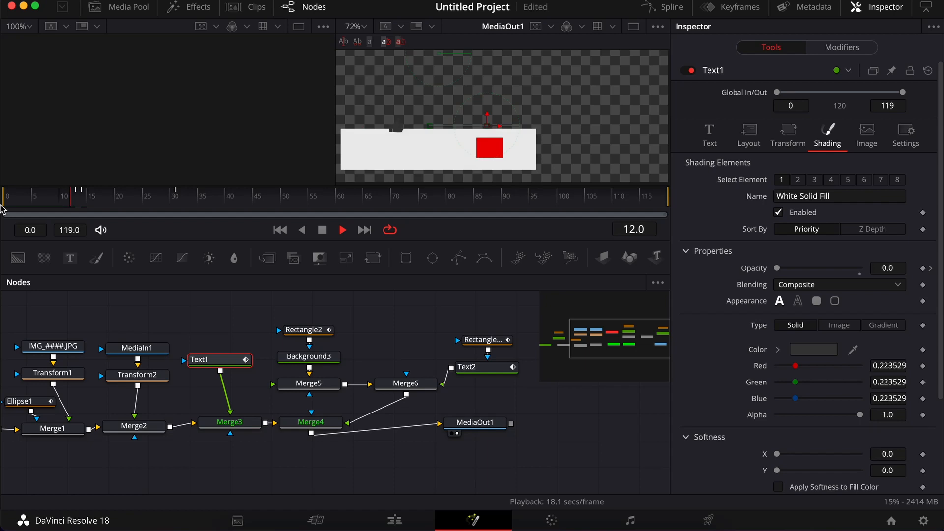
left_click(57, 202)
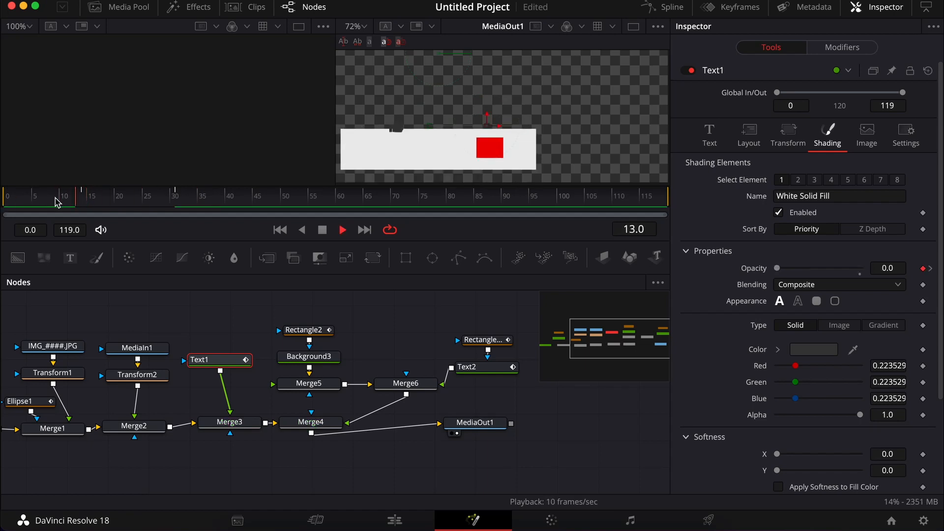
left_click(58, 202)
left_click(56, 198)
left_click(73, 196)
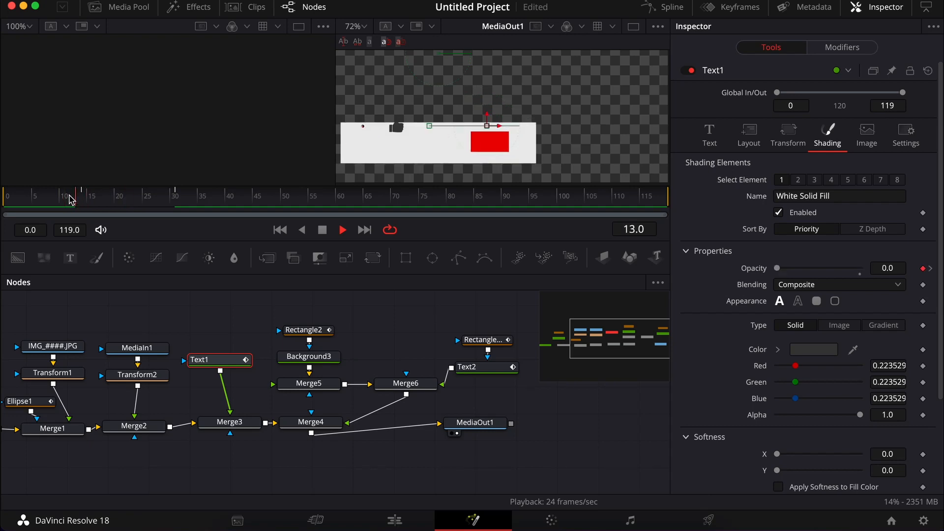
key("space")
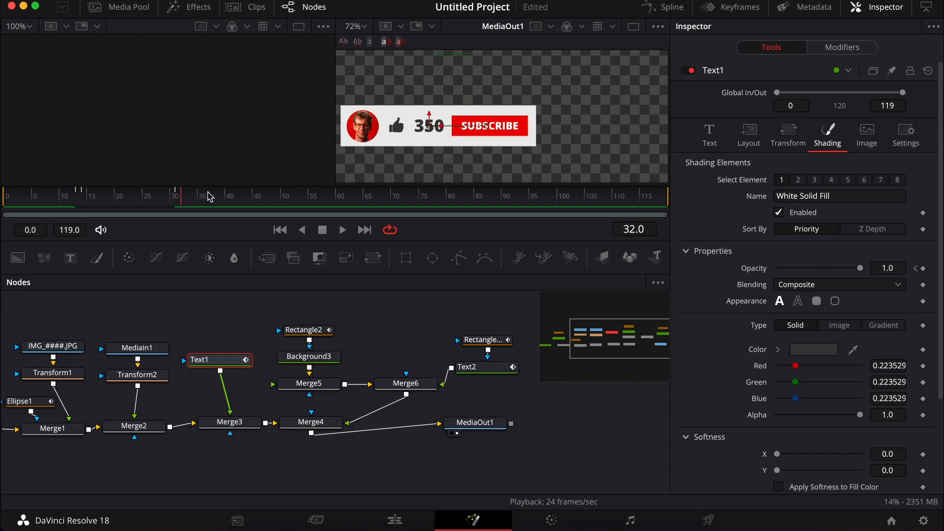
In the keyframe editor, shift Text1's layout position and opacity keyframes forward together so they start at frame 19.
left_click(882, 5)
left_click(732, 11)
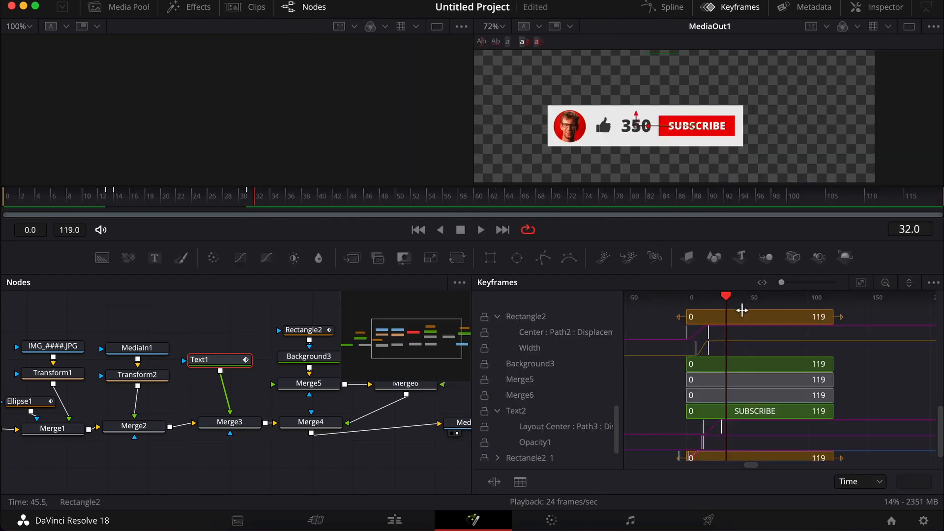
scroll(742, 310, "left", 3)
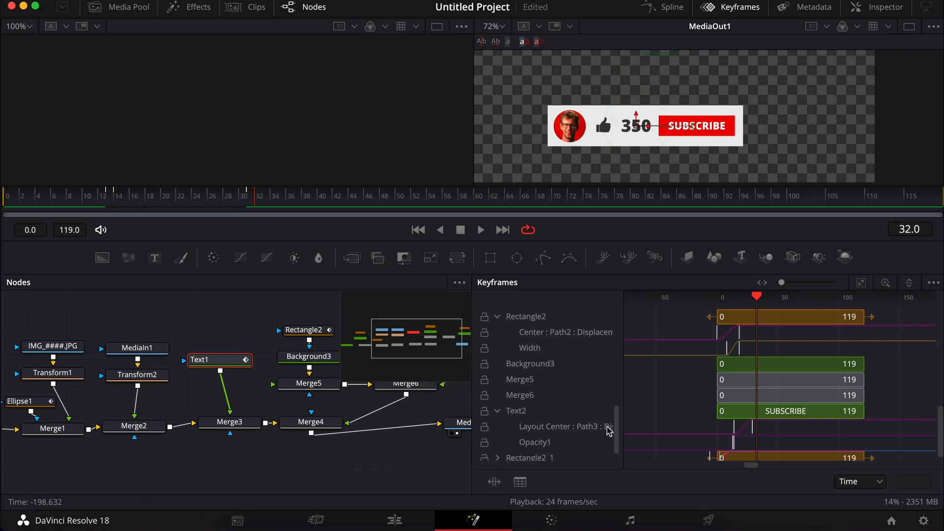
left_click_drag(617, 437, 613, 416)
left_click(497, 364)
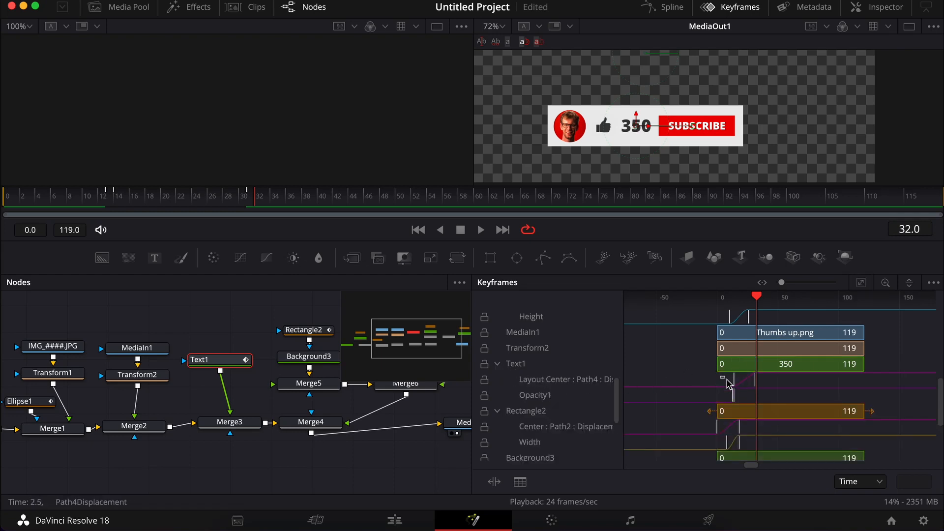
left_click_drag(761, 396, 762, 396)
left_click_drag(236, 204, 165, 196)
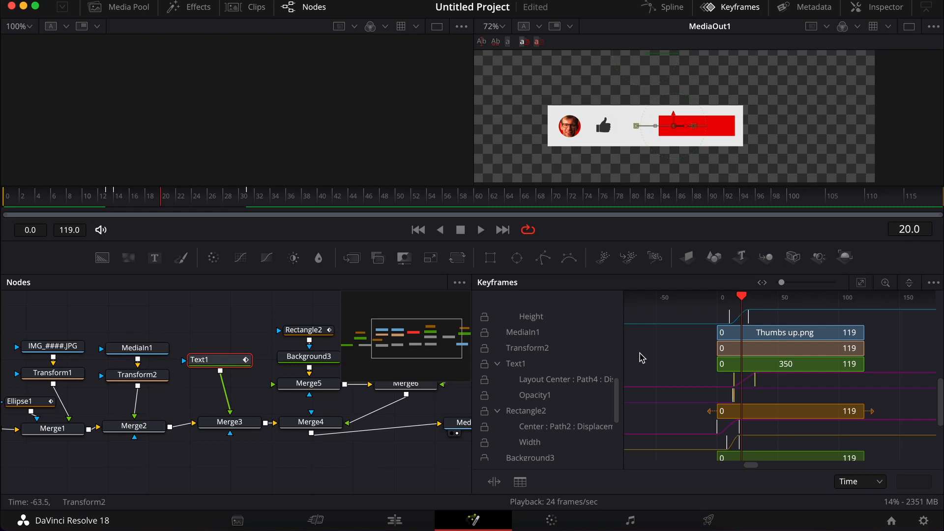
left_click_drag(731, 384, 742, 386)
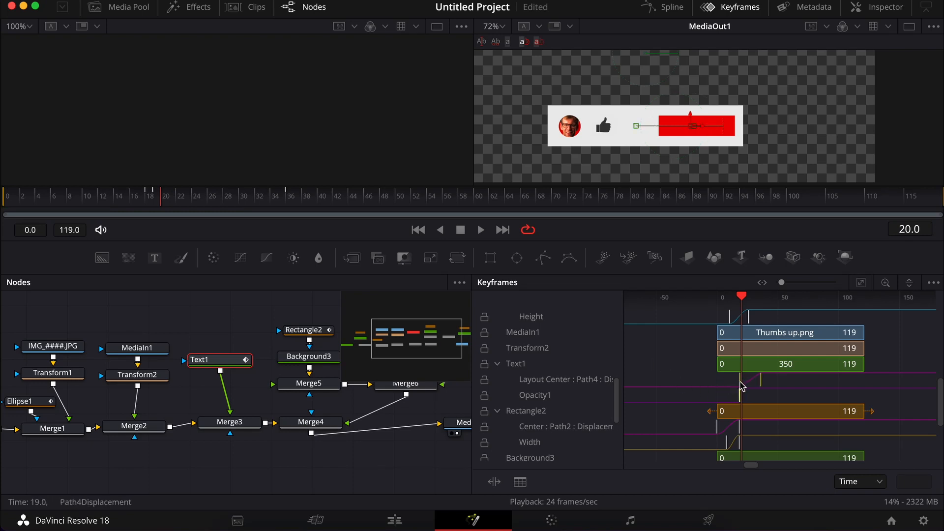
Play the animation from around frame 4 to check the timing of the 350 text.
left_click(138, 203)
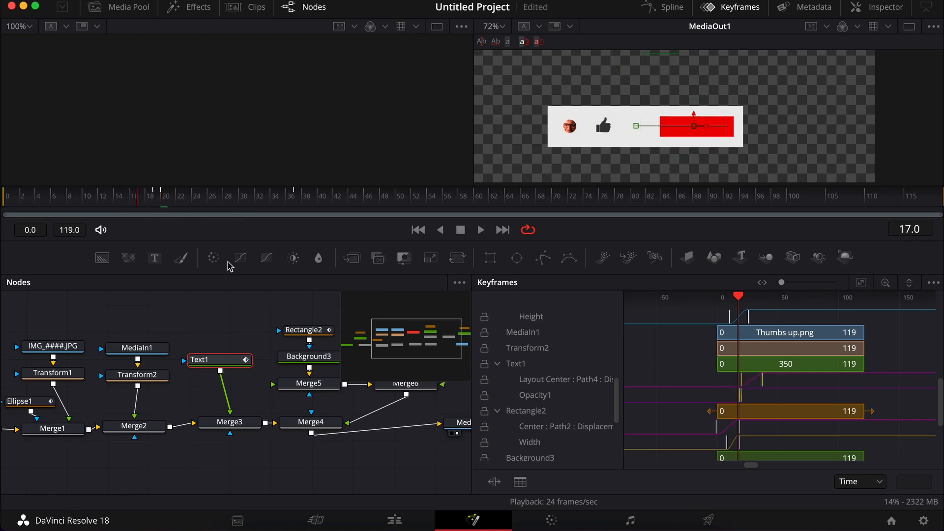
left_click(885, 353)
left_click(801, 384)
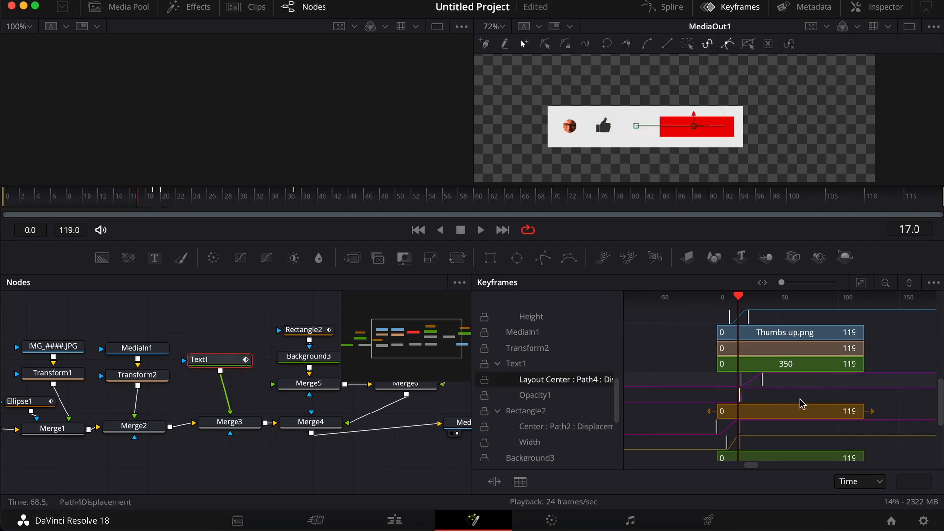
left_click(785, 427)
left_click(733, 385)
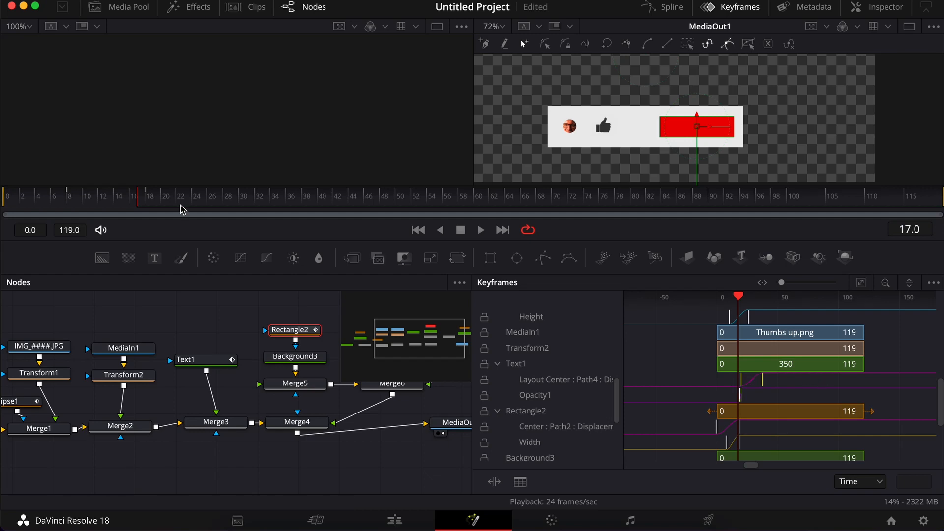
left_click(34, 196)
key("space")
key("space")
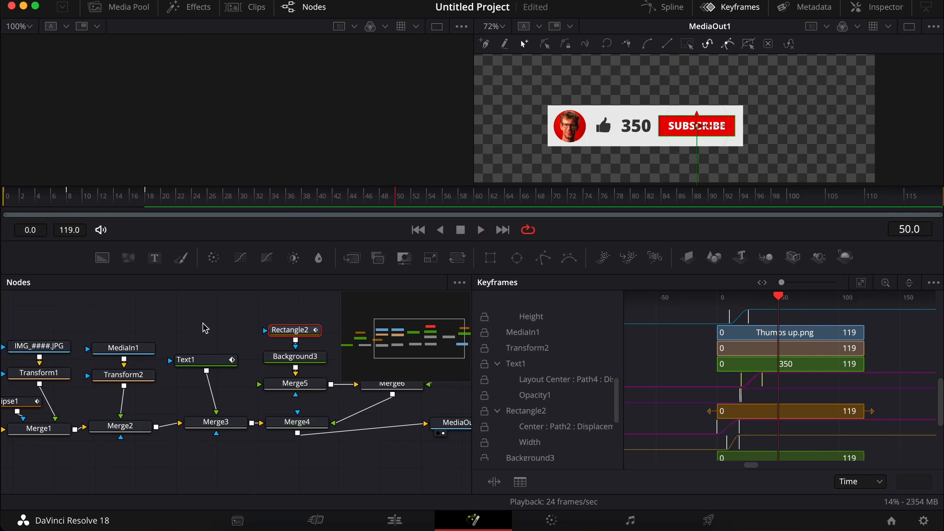
left_click(223, 334)
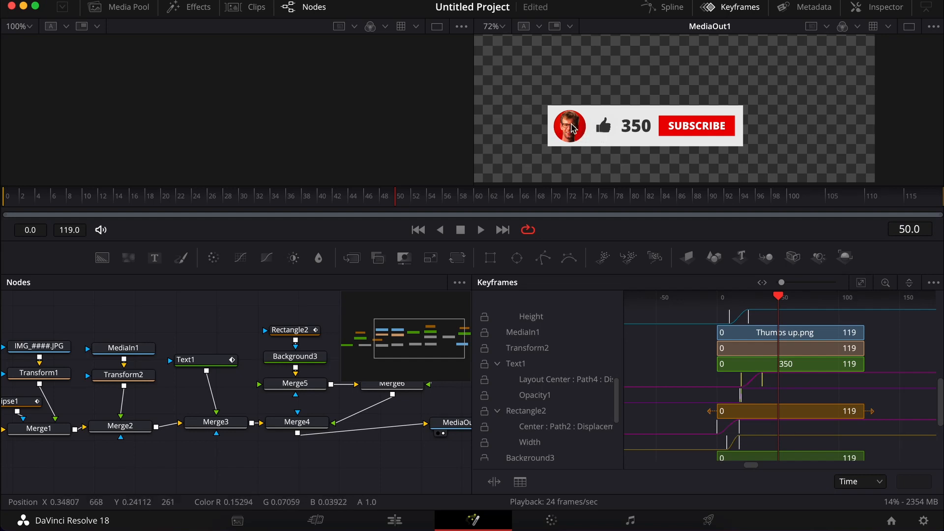
Replace the keyframe editor with the Inspector and bring the start of the node chain into view.
scroll(259, 344, "left", 3)
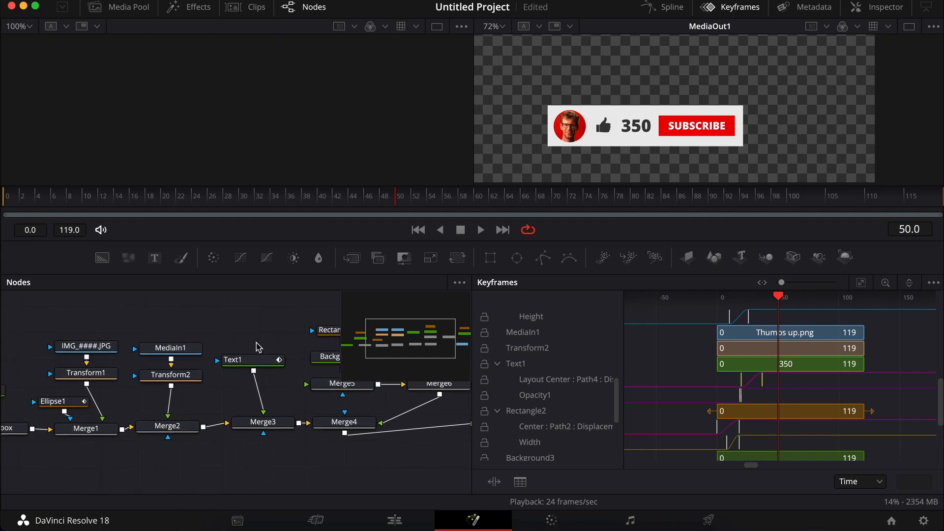
left_click(710, 7)
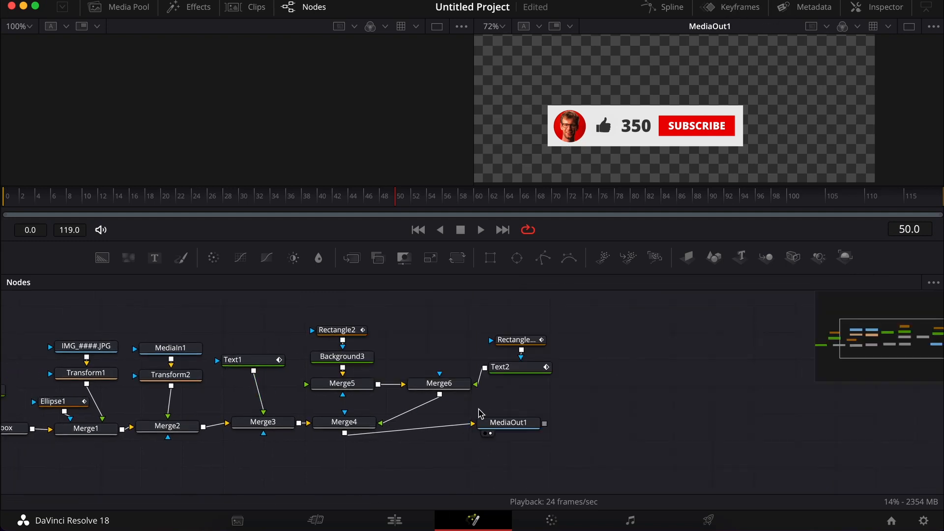
left_click(783, 7)
left_click(783, 7)
left_click(873, 7)
scroll(451, 346, "left", 10)
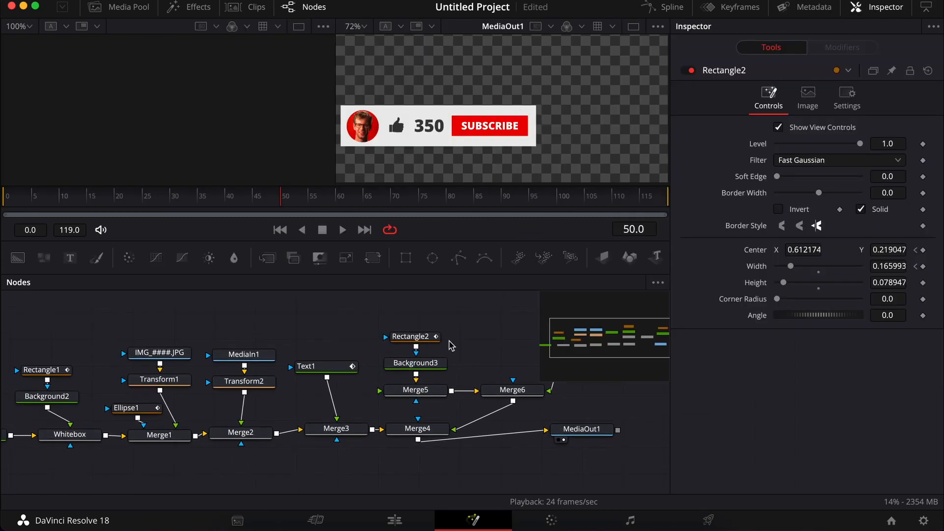
scroll(452, 346, "left", 1)
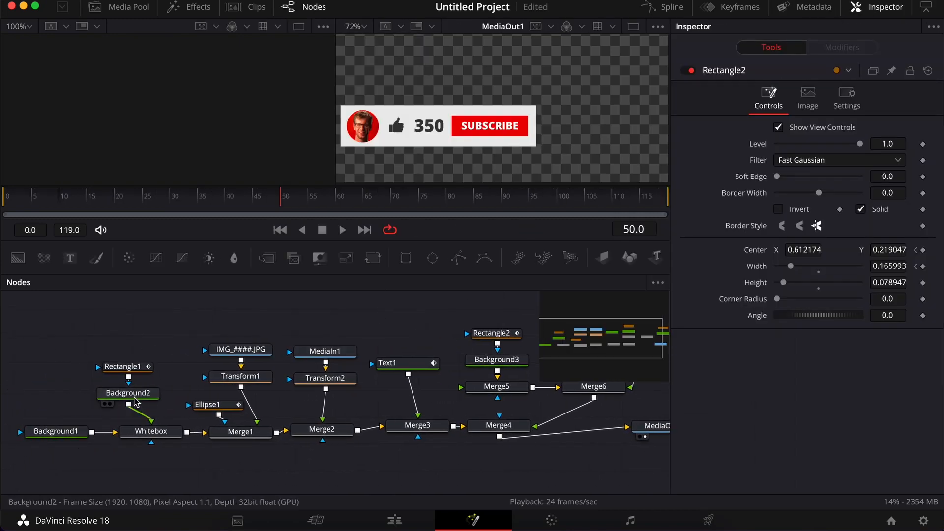
Move the Background1 node away from Whitebox to open up space between them in the node graph.
left_click(328, 381)
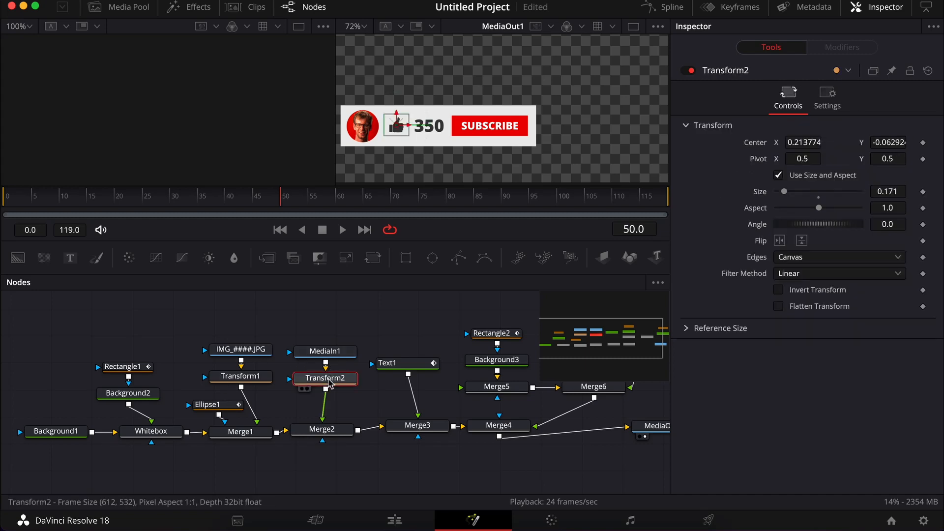
scroll(324, 383, "left", 2)
scroll(322, 379, "left", 1)
left_click_drag(103, 426, 55, 425)
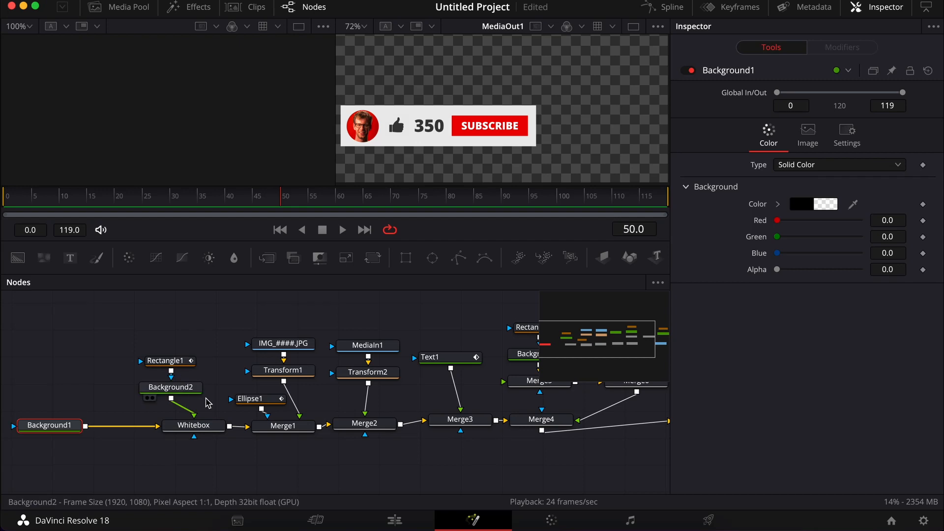
Try moving the thumbs-up graphic horizontally over the profile picture through Transform2, and undo the move.
left_click(452, 363)
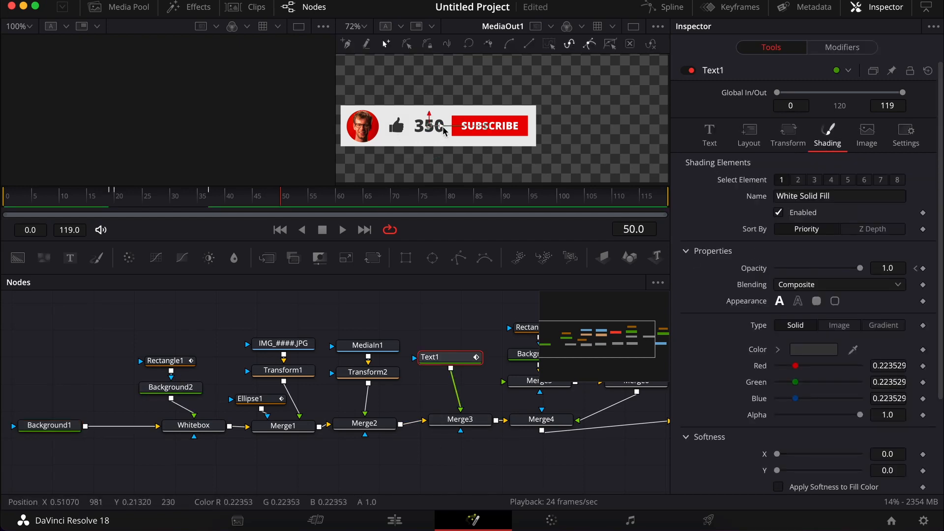
left_click(391, 375)
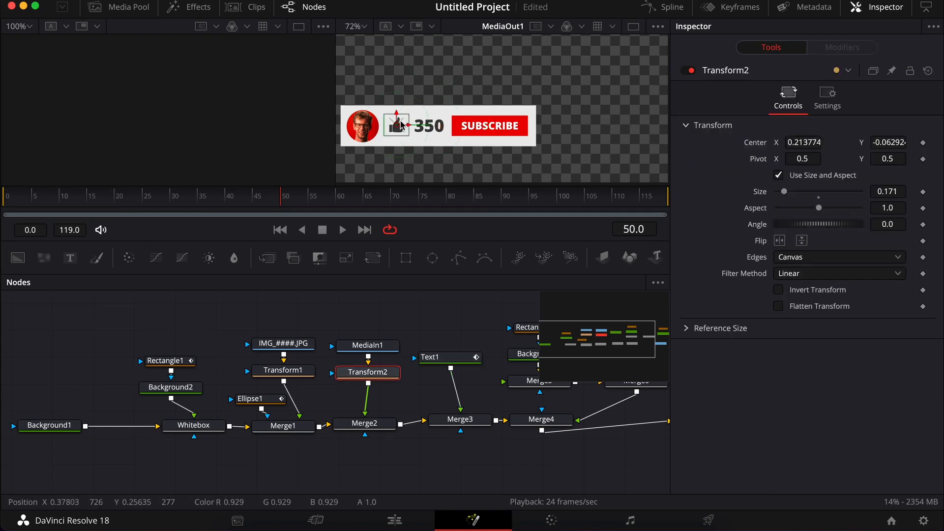
left_click_drag(410, 126, 380, 126)
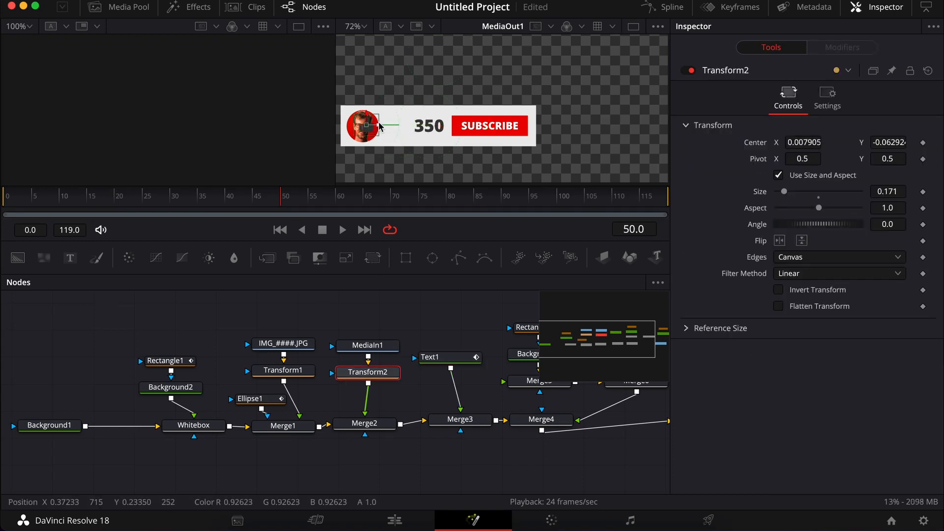
key("super+z")
Cut the MediaIn1, Transform2 and Merge2 nodes and move Background1 farther away from Whitebox.
left_click_drag(382, 326, 375, 460)
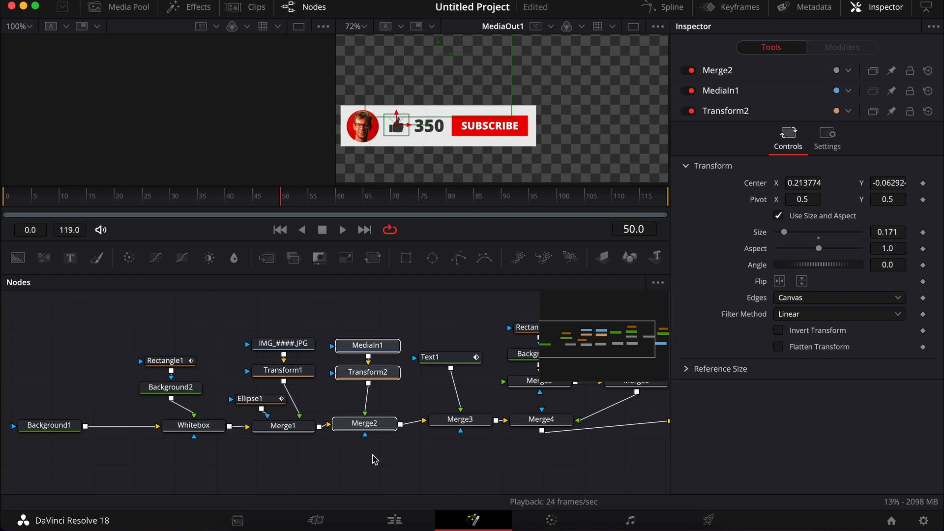
key("Delete")
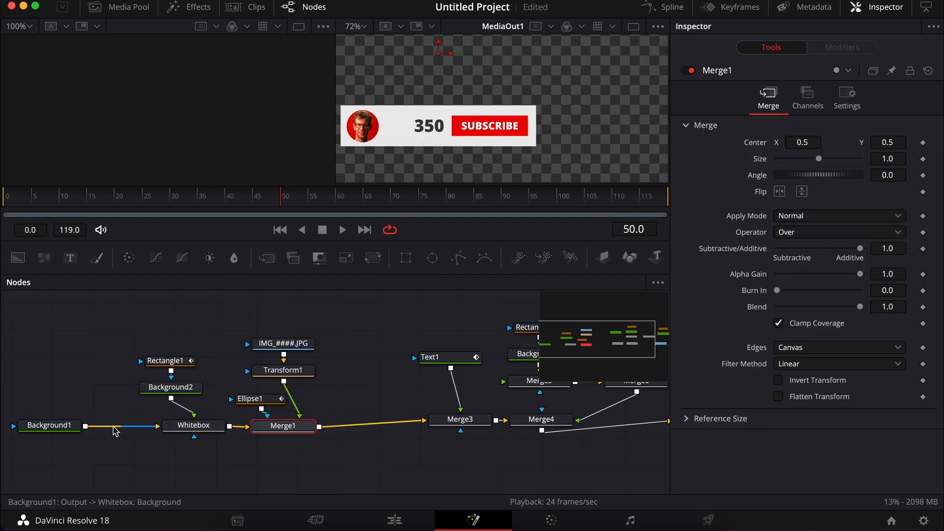
scroll(114, 431, "left", 2)
left_click_drag(114, 431, 58, 431)
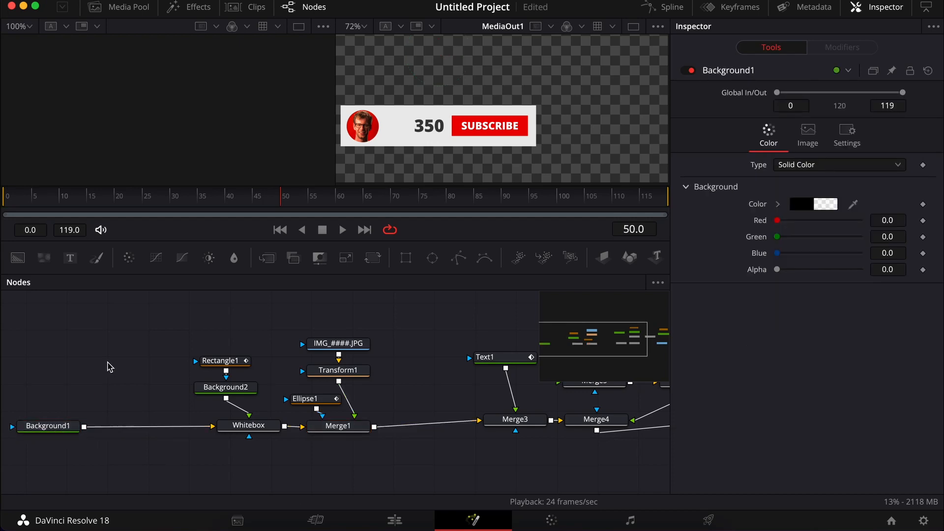
Try inserting the pasted MediaIn1, Transform2 and Merge2 nodes between Background1 and Whitebox, and undo the insertion.
key("super+v")
left_click_drag(118, 445, 187, 432)
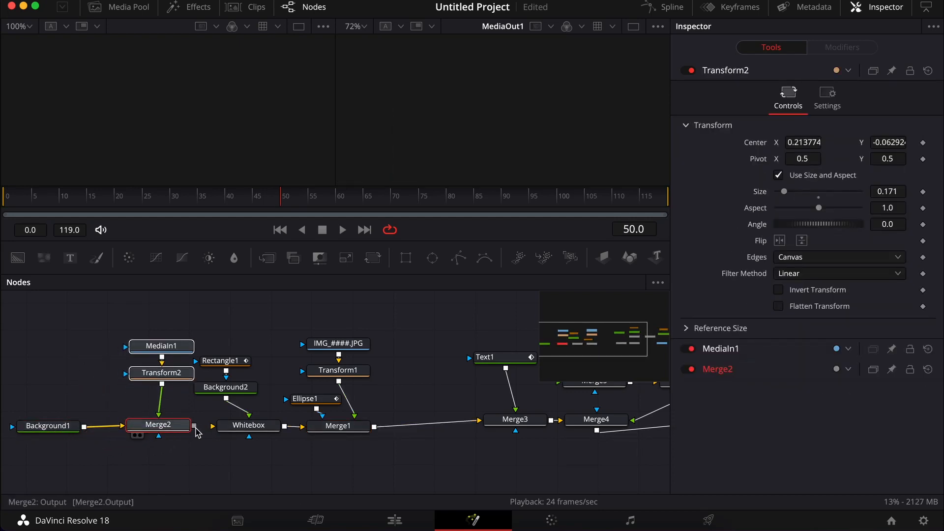
left_click(213, 326)
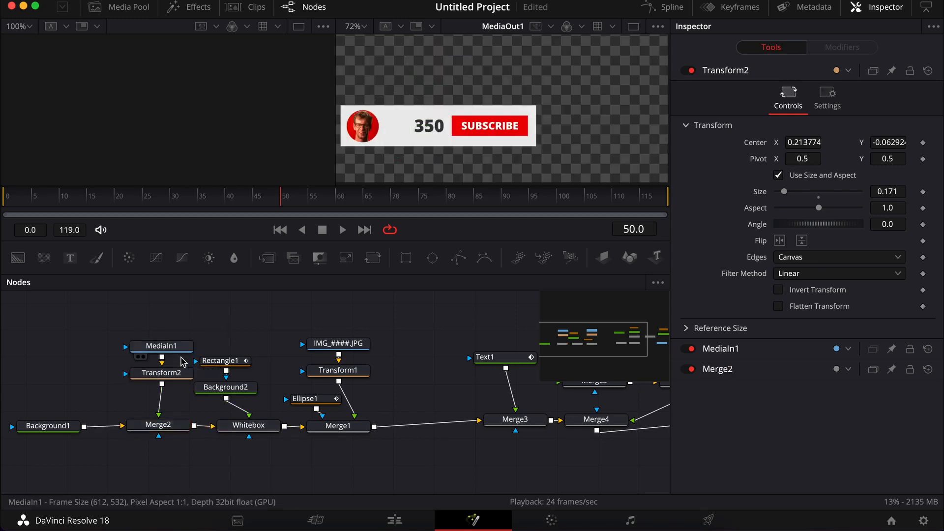
left_click(162, 373)
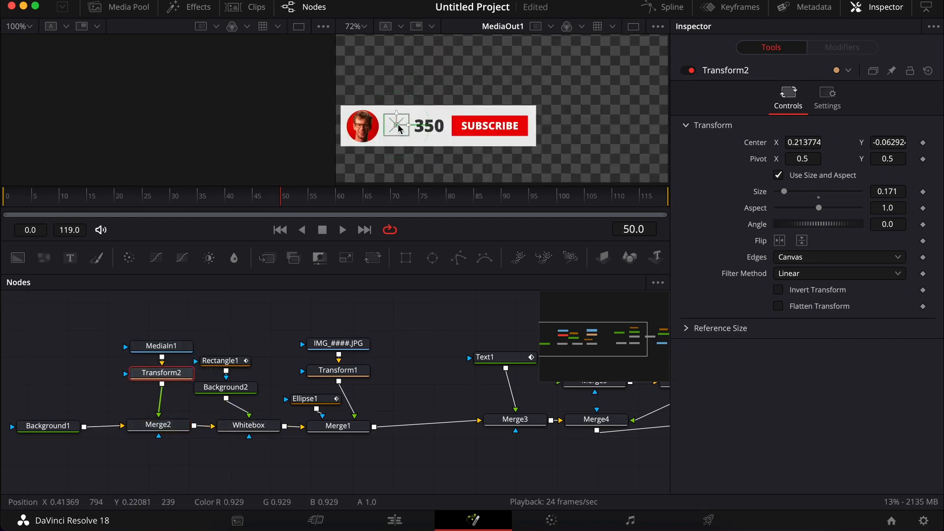
key("super+z")
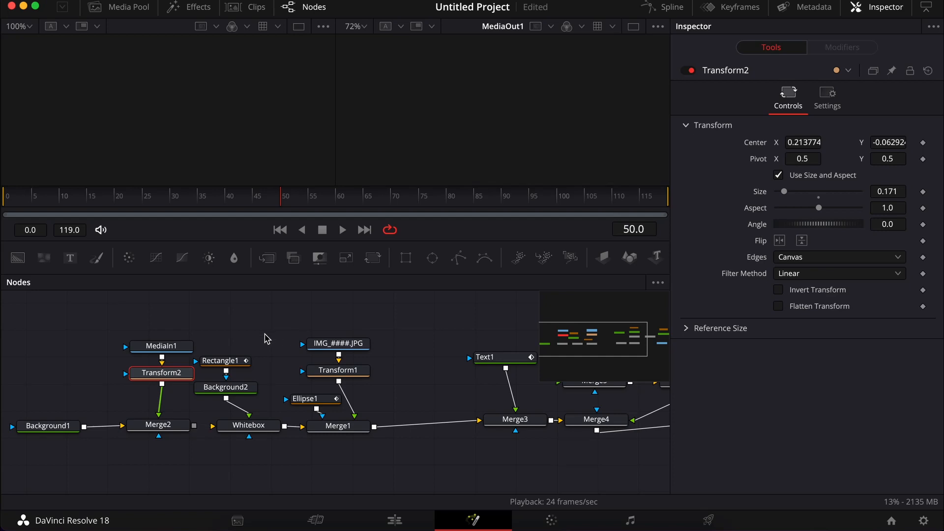
key("super+z")
key("super+z")
key("super+z")
Move the Rectangle1, Background2 and Whitebox nodes together towards Background1 to make room before Merge1.
left_click_drag(265, 336, 232, 487)
left_click_drag(254, 427, 171, 430)
left_click(214, 462)
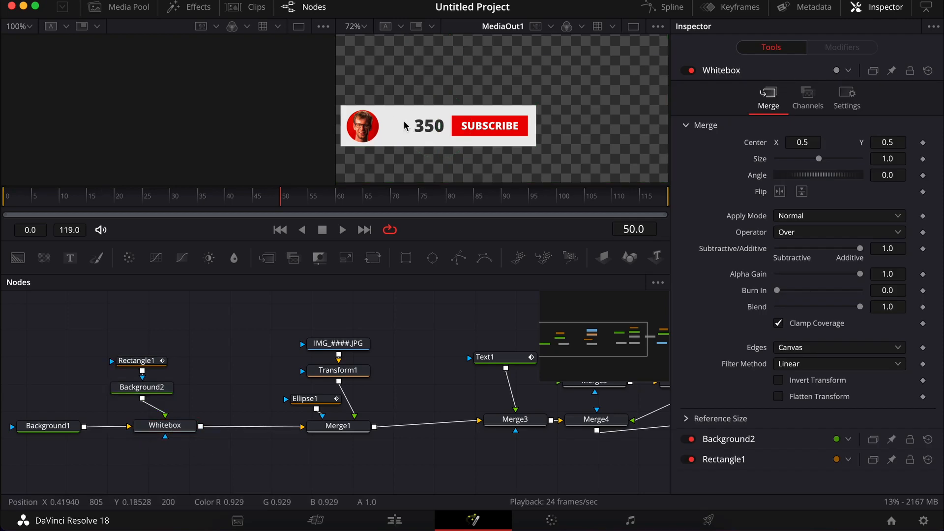
Paste the MediaIn1, Transform2 and Merge2 nodes, connect them between Whitebox and Merge1, and select Transform2.
key("super+v")
left_click_drag(225, 456, 302, 426)
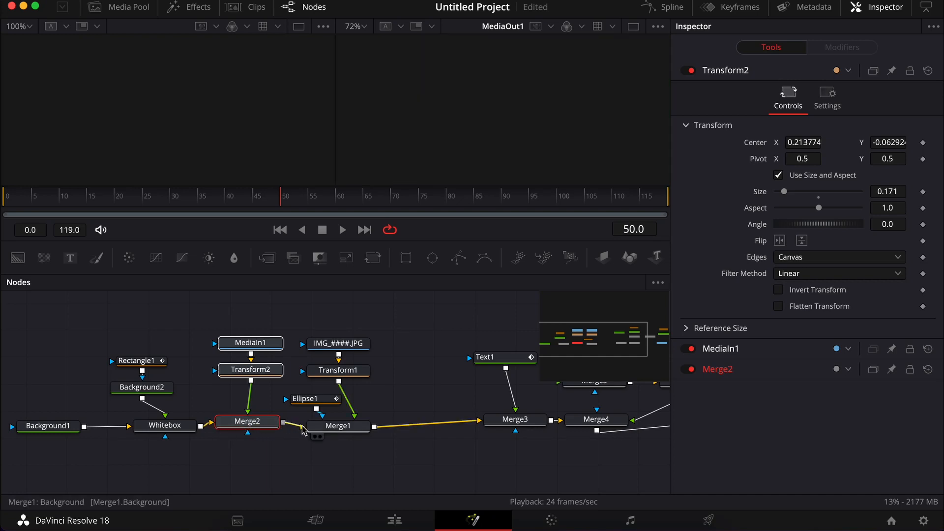
scroll(240, 465, "left", 3)
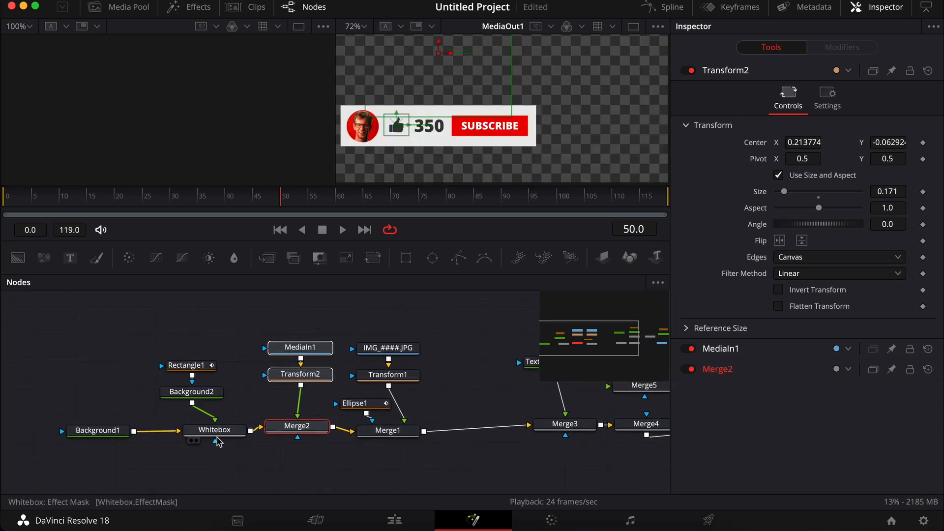
left_click(300, 374)
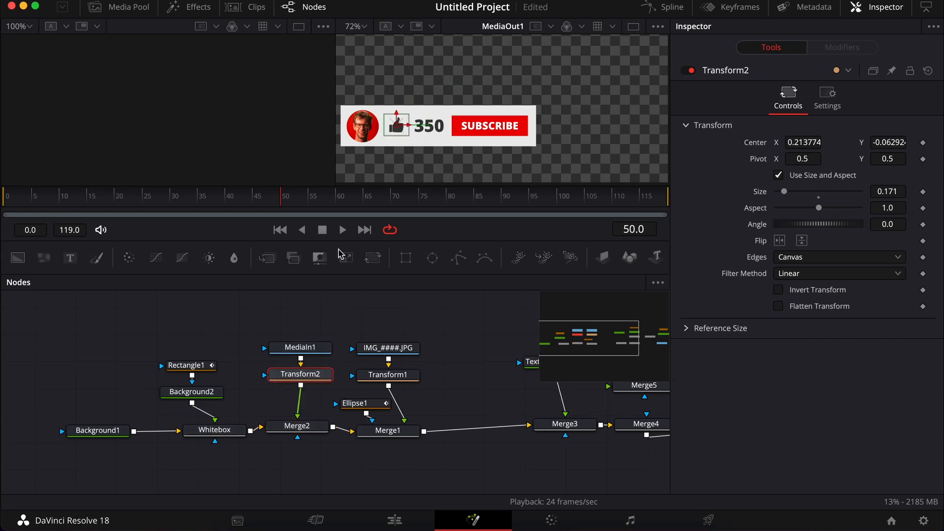
Play back the start of the banner animation to check when the profile picture, count and subscribe button settle around the thumbs-up icon.
left_click_drag(404, 123, 362, 132)
key("super+z")
left_click_drag(202, 205, 67, 206)
key("space")
key("space")
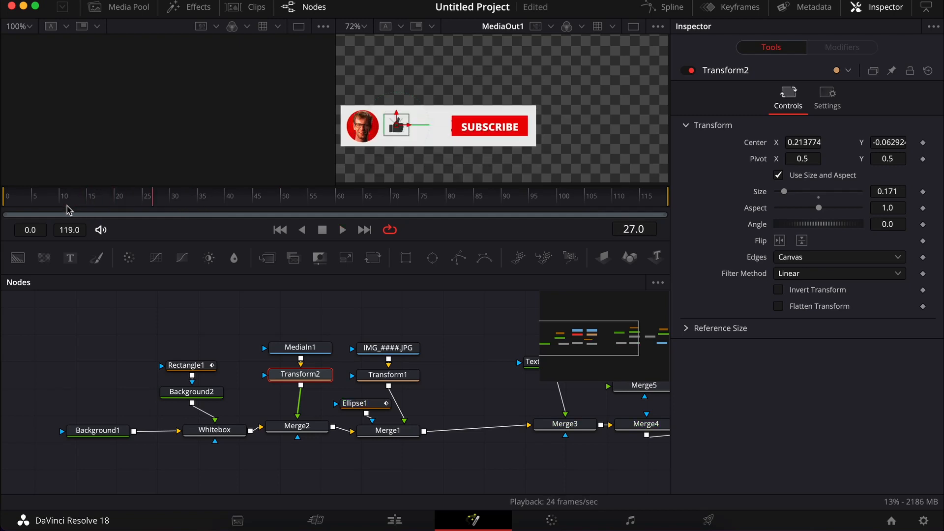
left_click(120, 196)
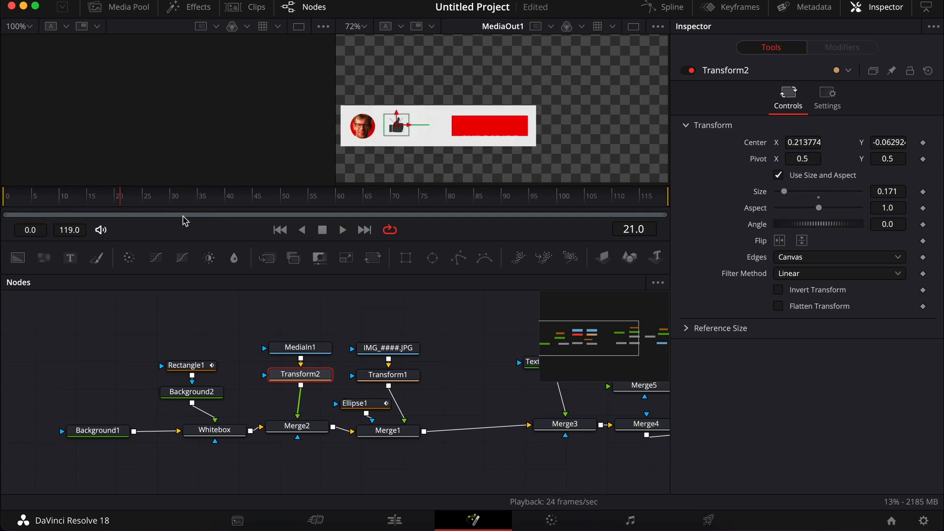
key("space")
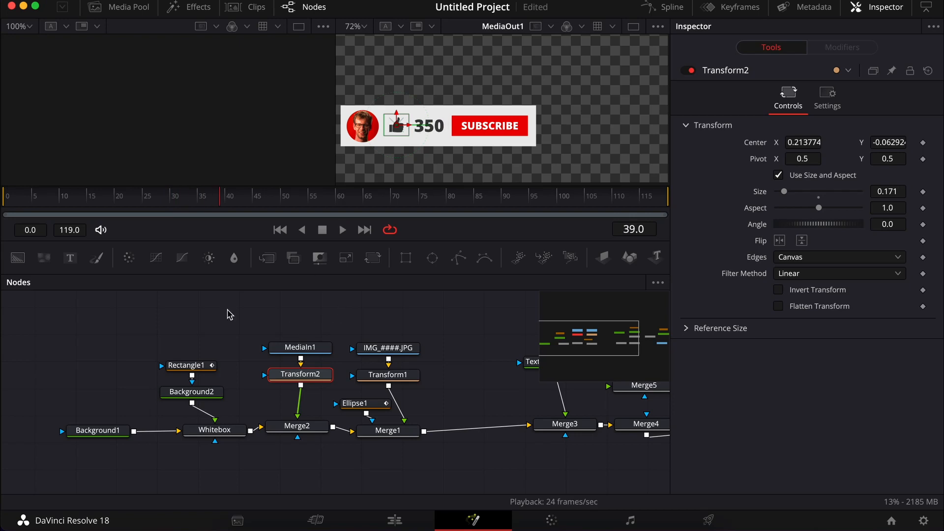
left_click_drag(105, 198, 71, 199)
key("space")
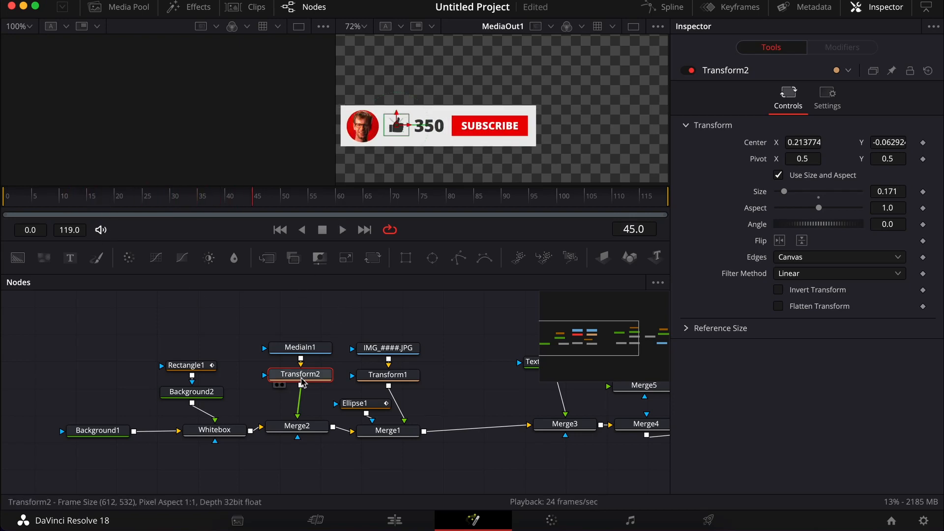
Keyframe Transform2's center at frame 45, and at frame 29 place the thumbs-up behind the profile picture, rotated about 90.5 degrees.
left_click(923, 143)
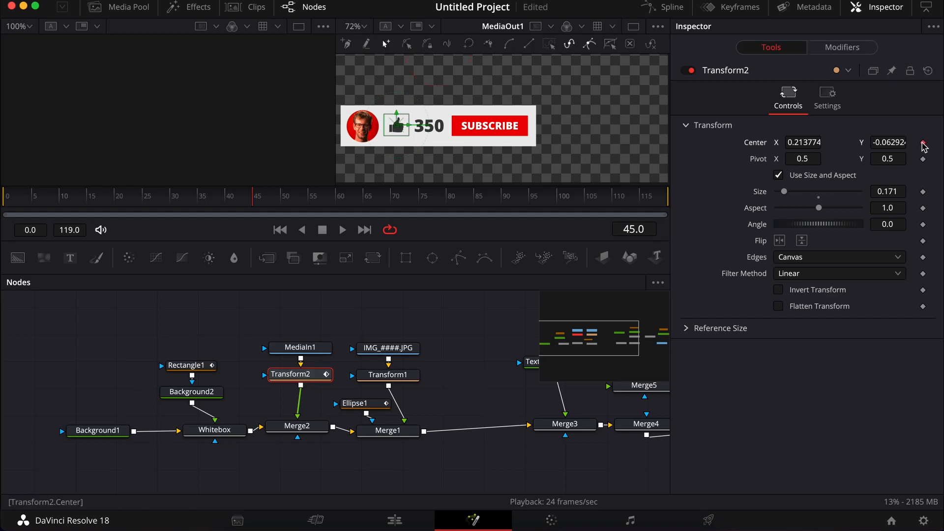
mouse_move(166, 201)
left_mouse_down()
mouse_move(143, 198)
mouse_move(170, 199)
left_mouse_up()
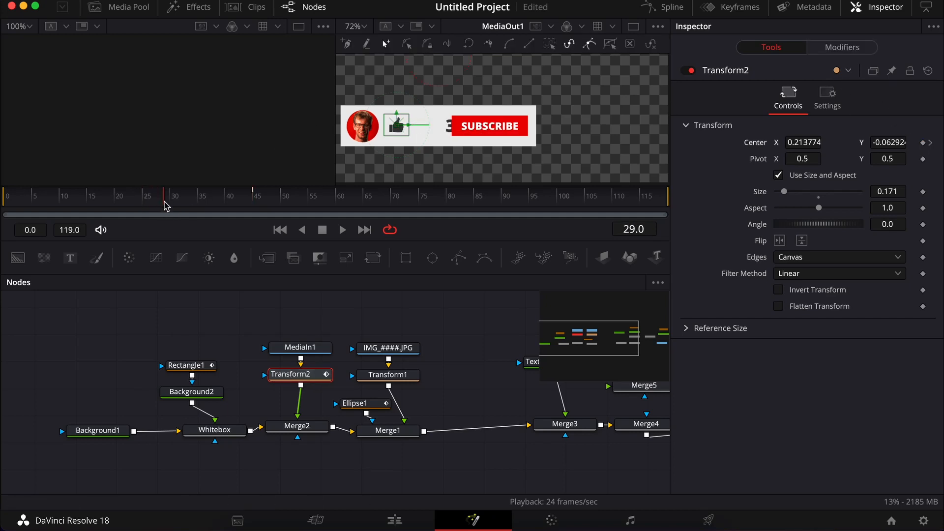
left_click_drag(397, 129, 398, 104)
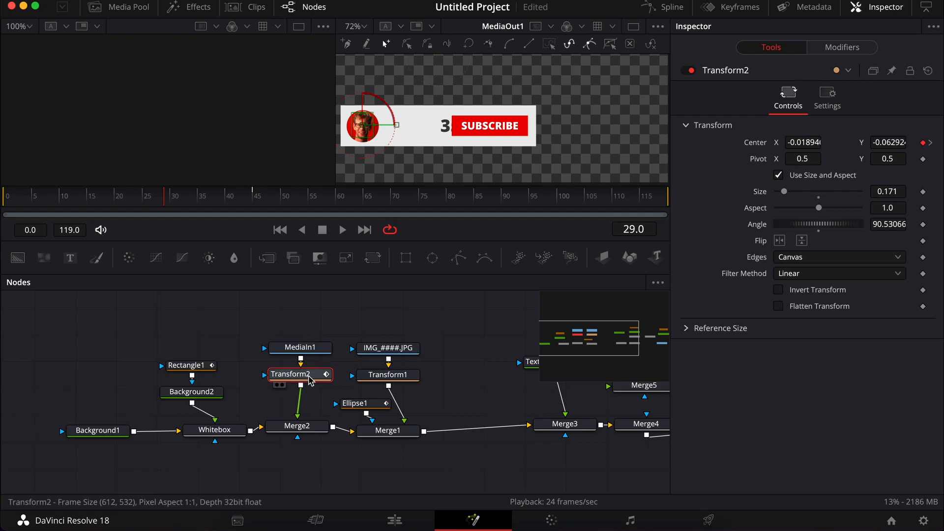
Move MediaIn1 and Transform2 up together and insert a Brightness/Contrast node between Transform2 and Merge2.
left_click(314, 347, "ctrl")
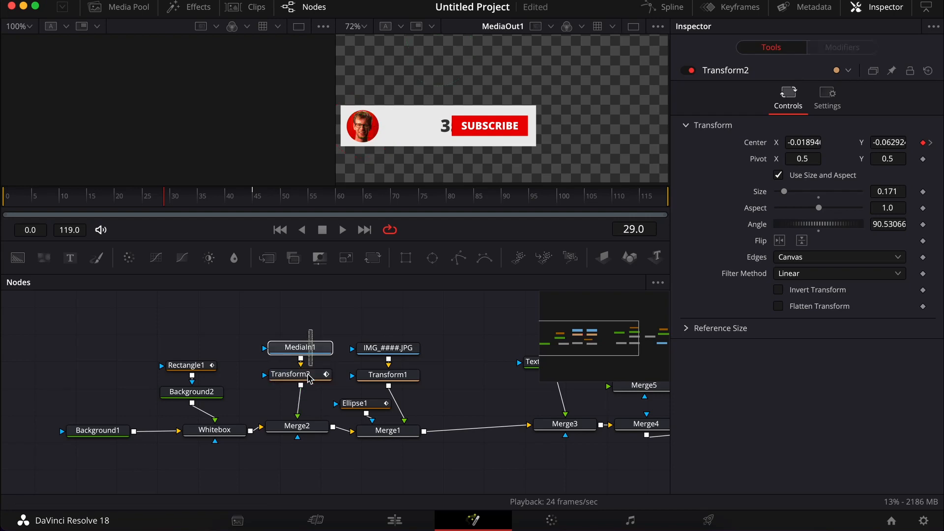
left_click_drag(310, 380, 302, 354)
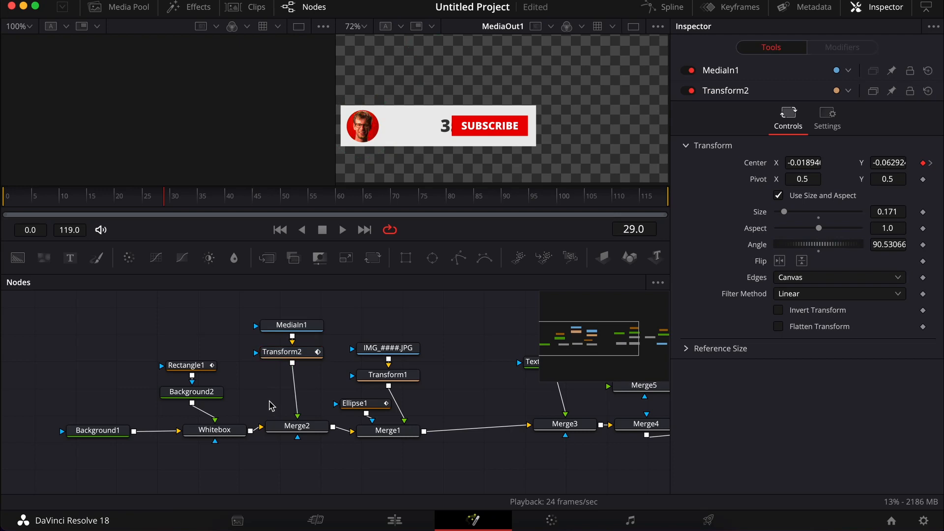
left_click(299, 357)
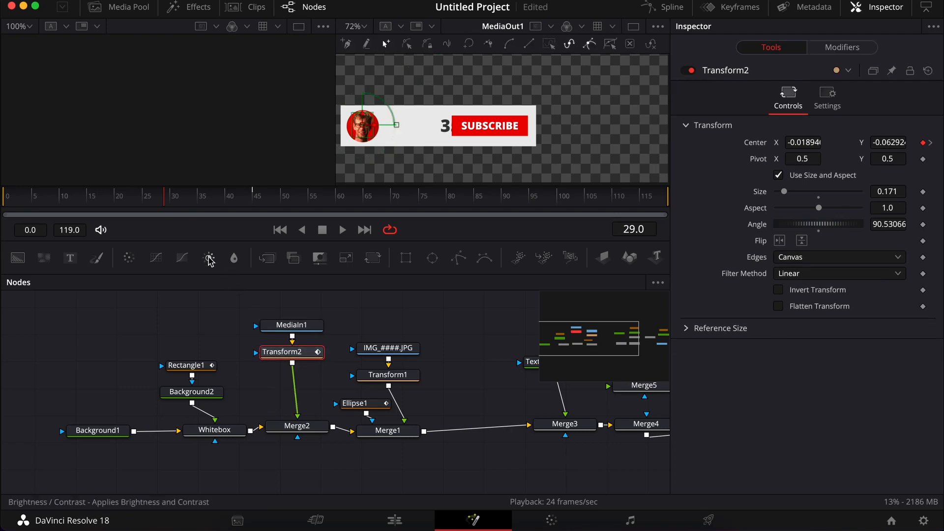
left_click(210, 258)
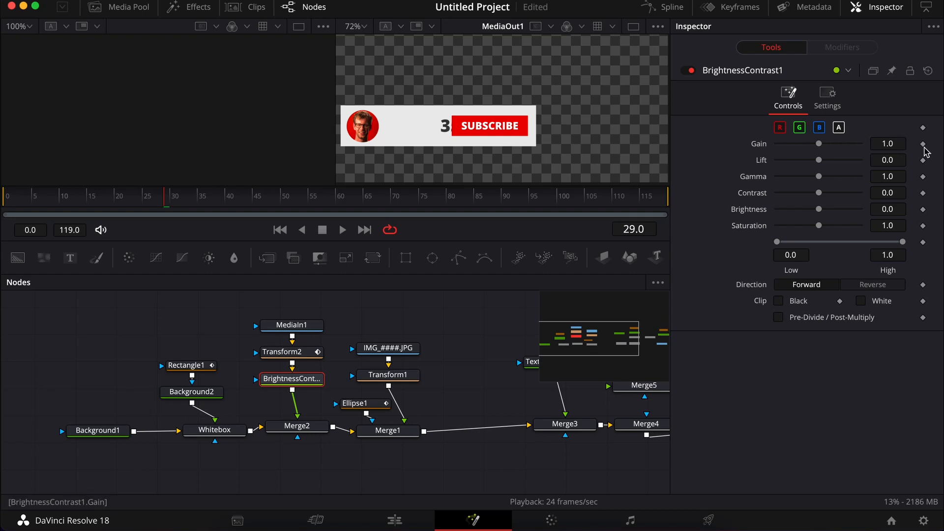
Keyframe the Brightness/Contrast gain at 1.0 on frame 29 and 0.0 on frame 28, and scrub through the reveal.
left_click(923, 144)
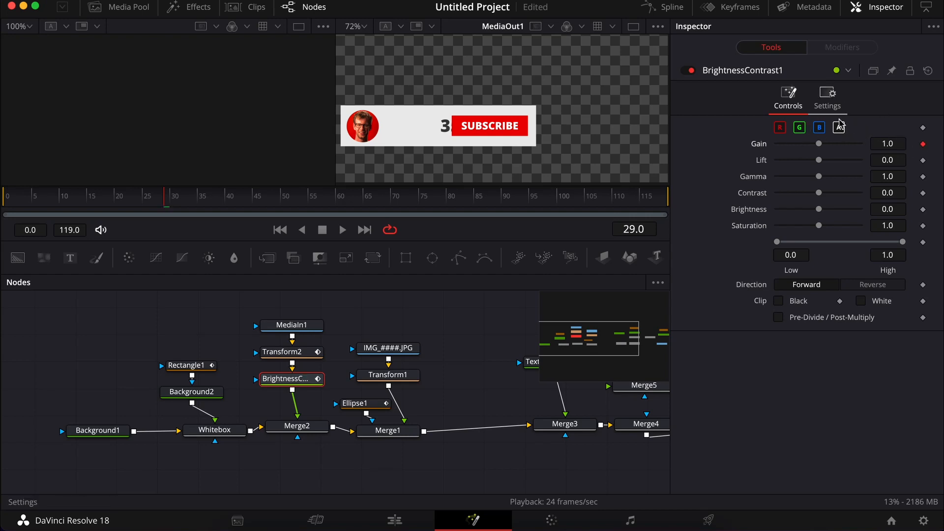
key("Left")
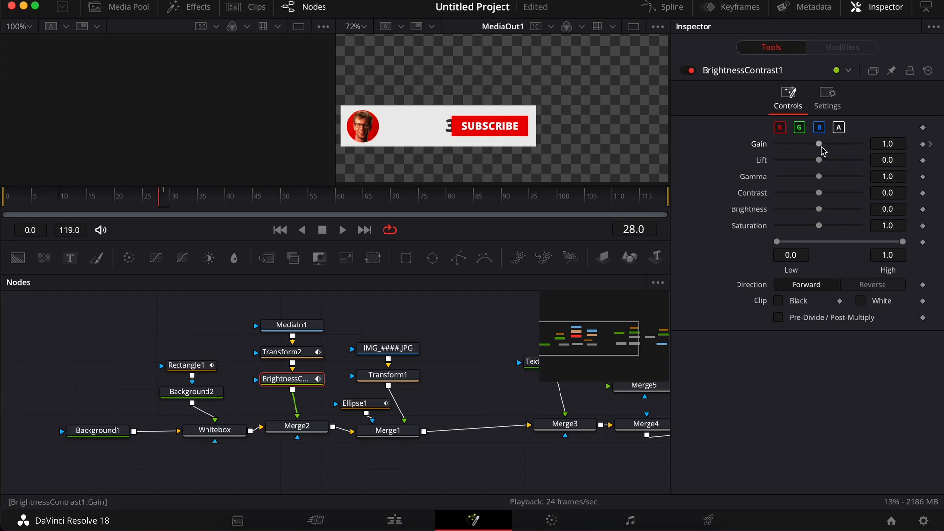
left_click_drag(819, 146, 769, 147)
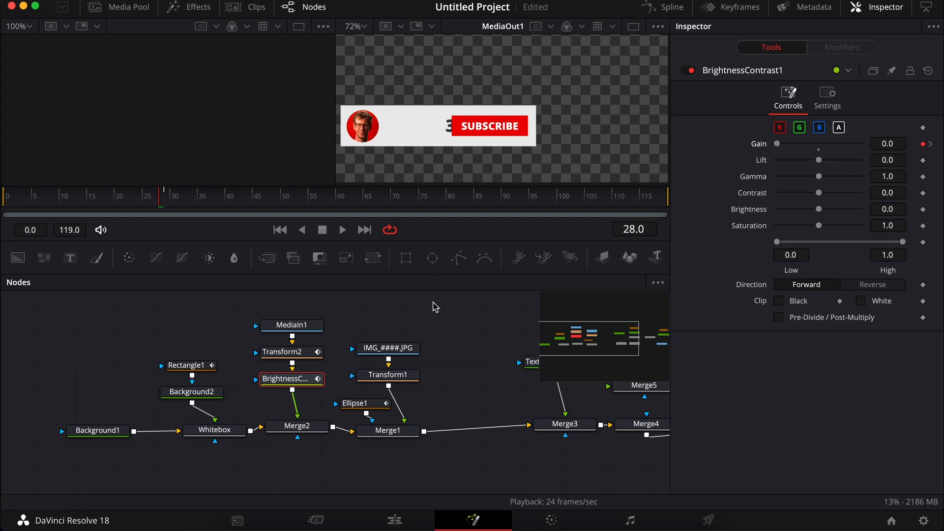
left_click(147, 196)
left_click_drag(147, 196, 66, 198)
left_click_drag(60, 199, 230, 198)
Keyframe Transform2's angle at frame 29 with its current rotation and set it to 0 at frame 45.
left_click(285, 351)
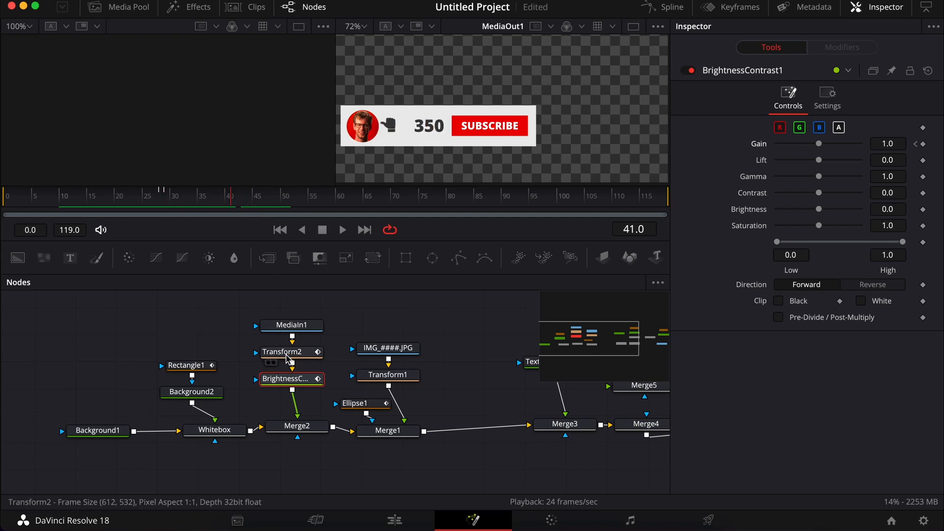
left_click(258, 204)
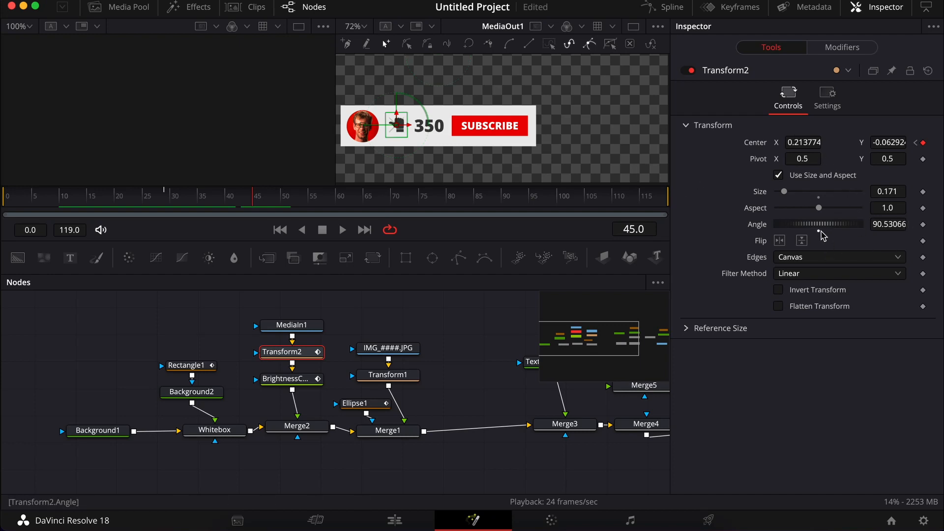
left_click(923, 224)
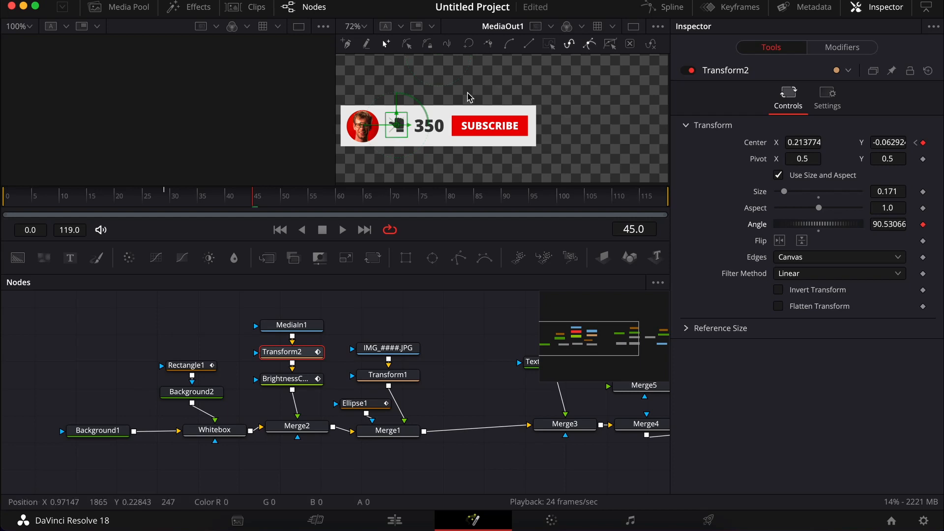
left_click(163, 196)
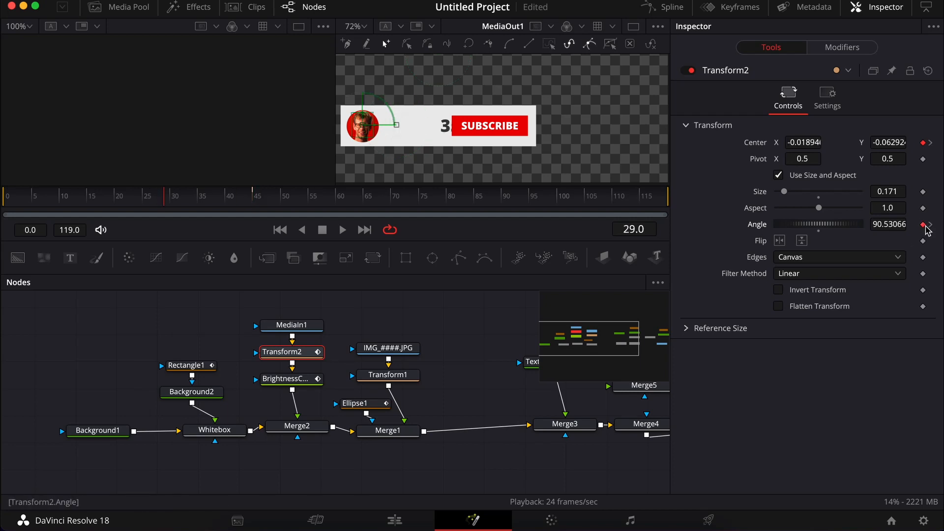
left_click(930, 224)
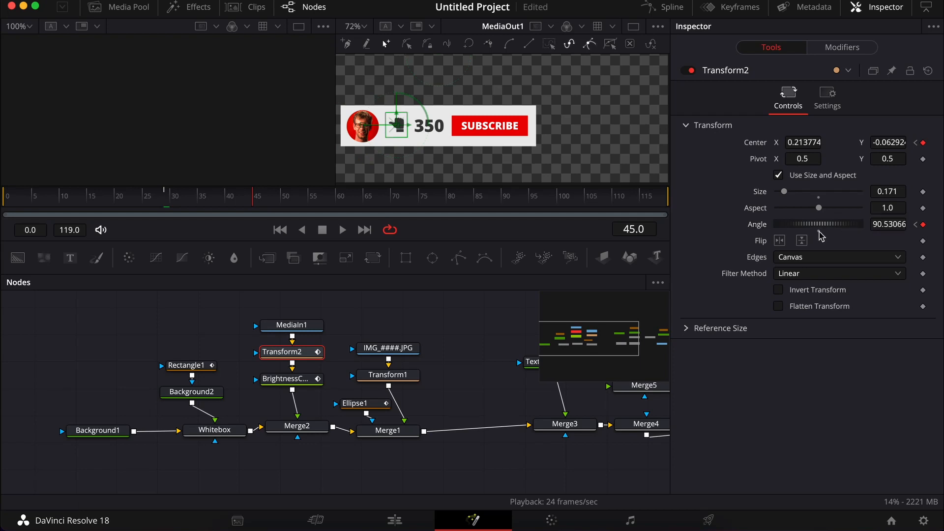
left_click(884, 227)
type("0")
key("Tab")
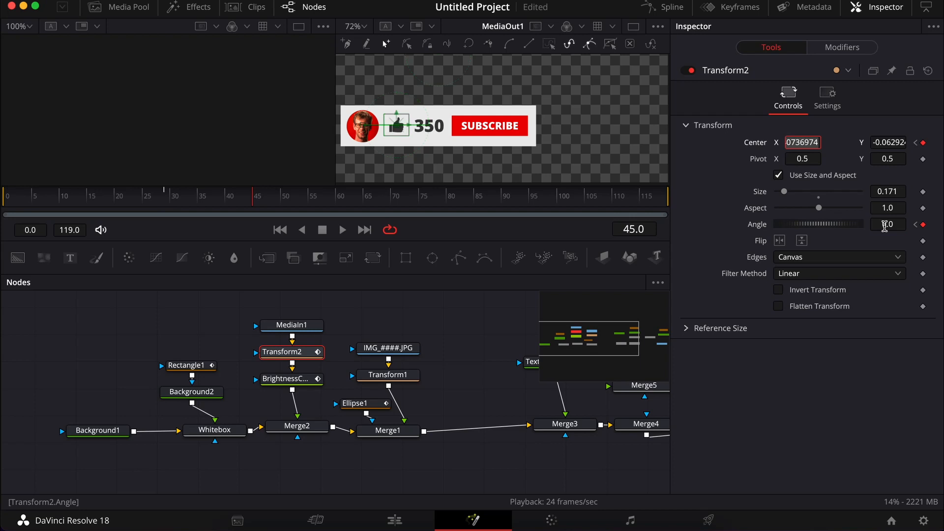
Play back the whole animation from frame 0 to check the thumbs-up icon's slide and rotation.
left_click_drag(29, 199, 274, 206)
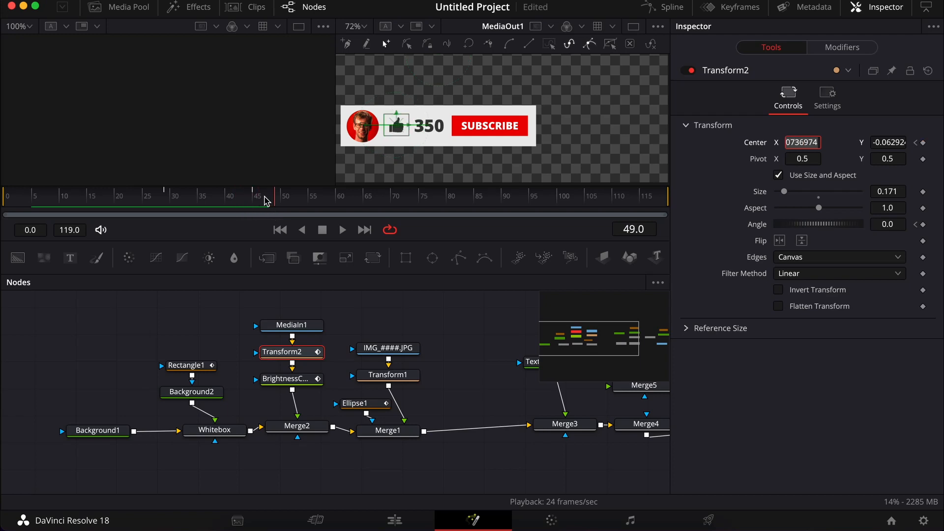
left_click_drag(197, 196, 2, 221)
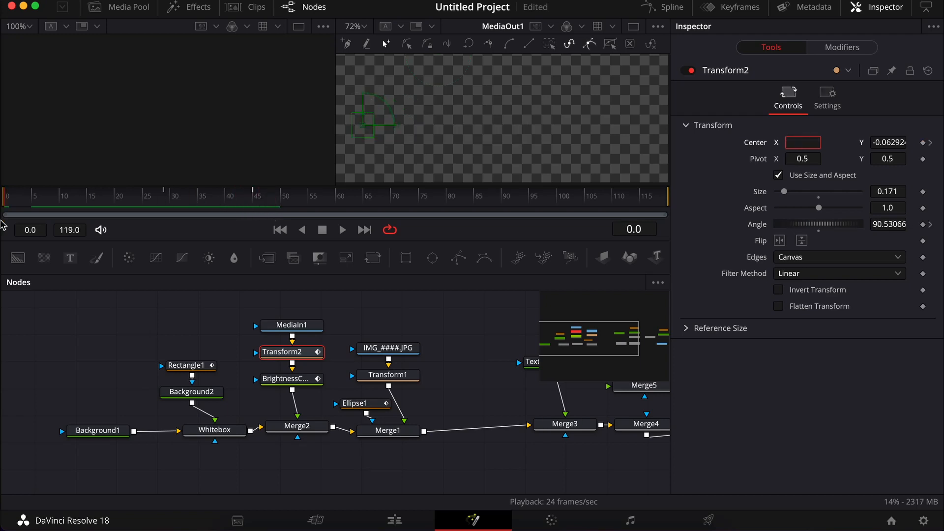
key("space")
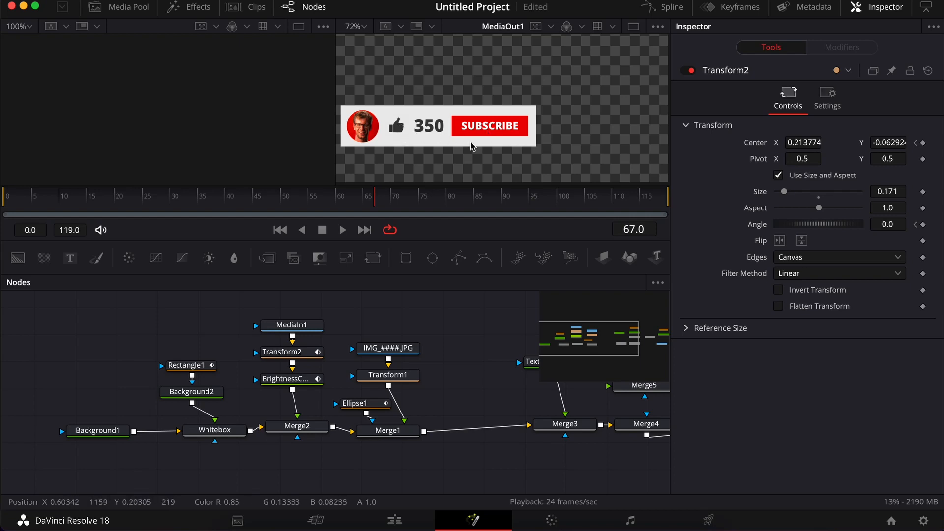
left_click_drag(390, 199, 479, 199)
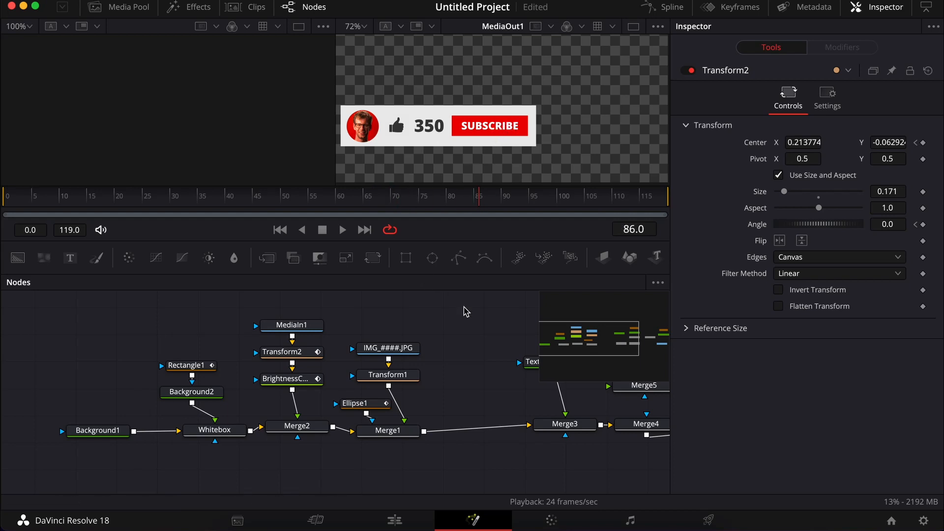
scroll(463, 314, "right", 1)
scroll(463, 315, "up", 1)
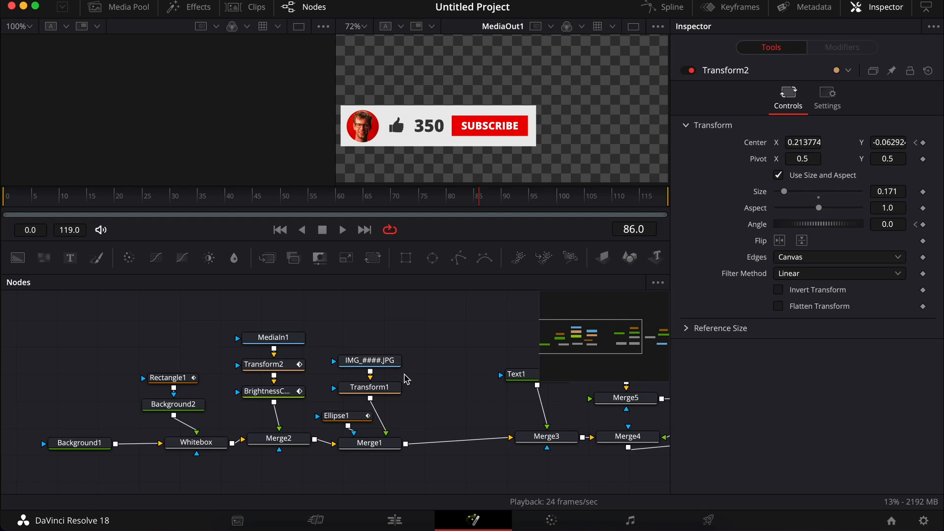
left_click_drag(100, 202, 4, 199)
key("space")
Keyframe Transform2's size at frame 53 and reduce the size to 0.137 at frame 54.
left_click(266, 367)
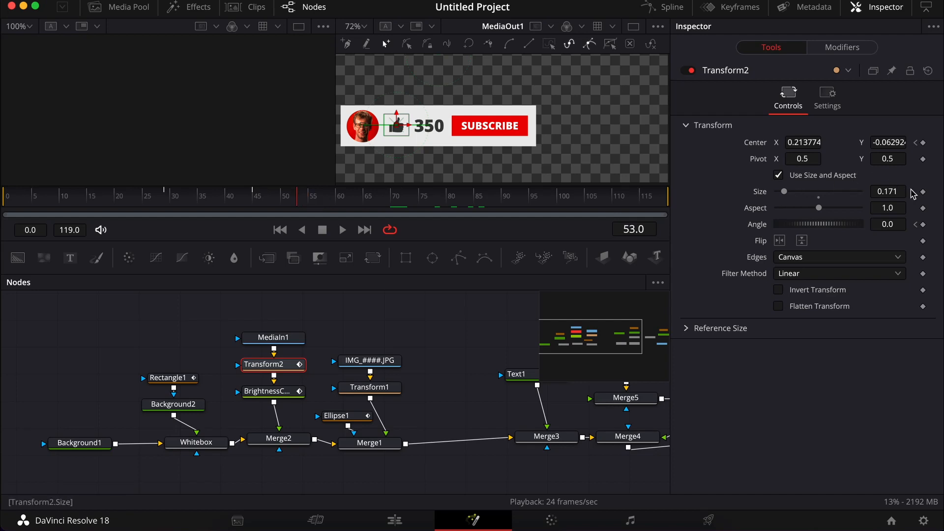
left_click(923, 193)
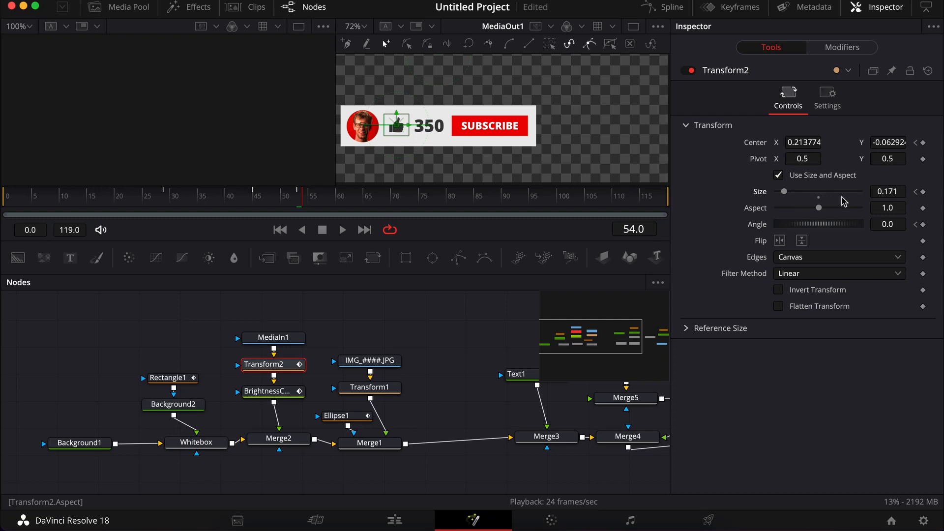
left_click_drag(892, 192, 876, 191)
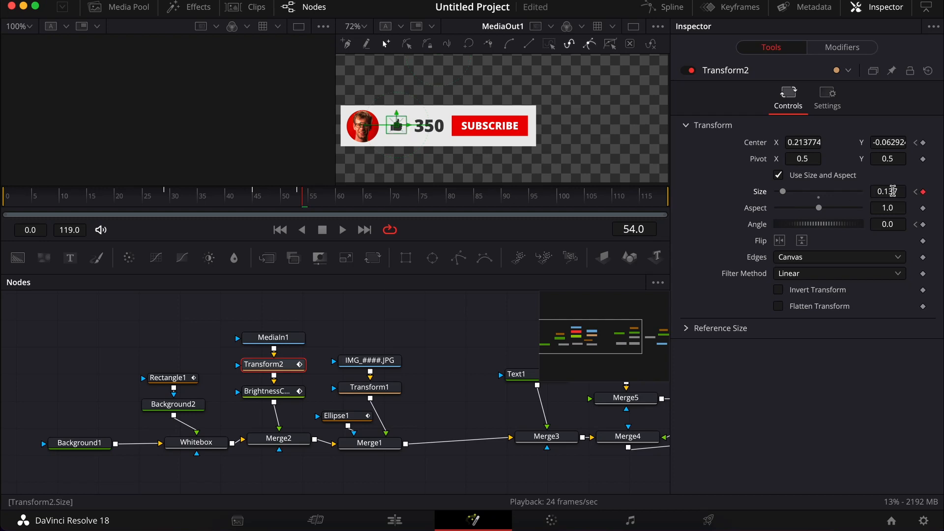
Copy Transform2's size of 0.171 from frame 53, paste it at frame 57, and play back the icon's size pulse.
key("Left")
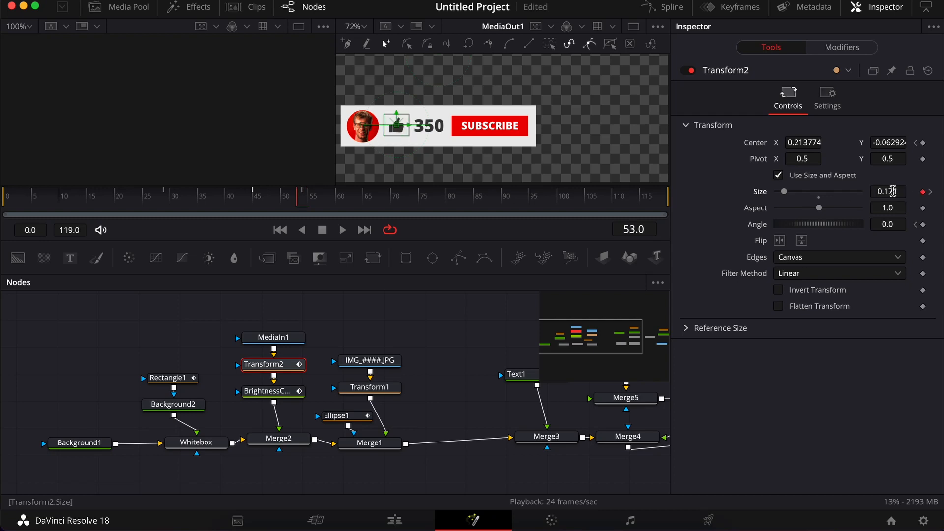
double_click(892, 191)
key("super+c")
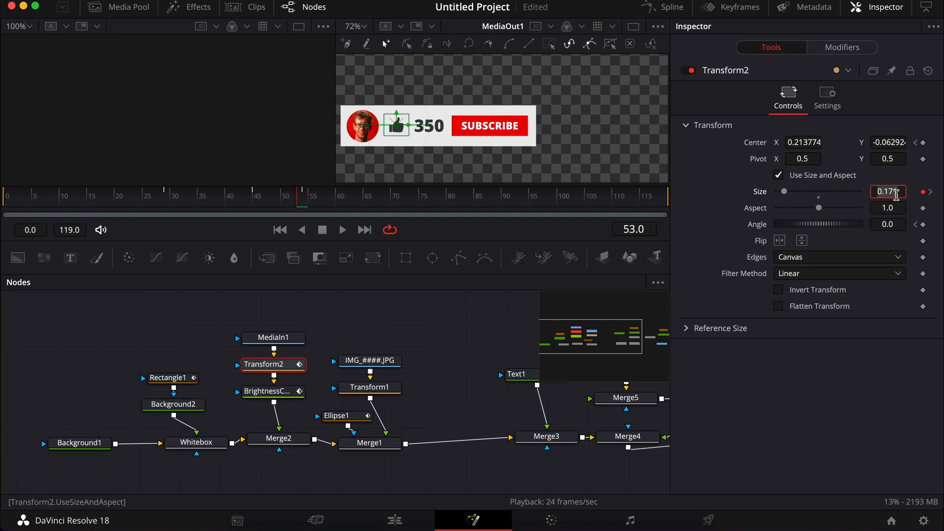
left_click(787, 374)
key("Right")
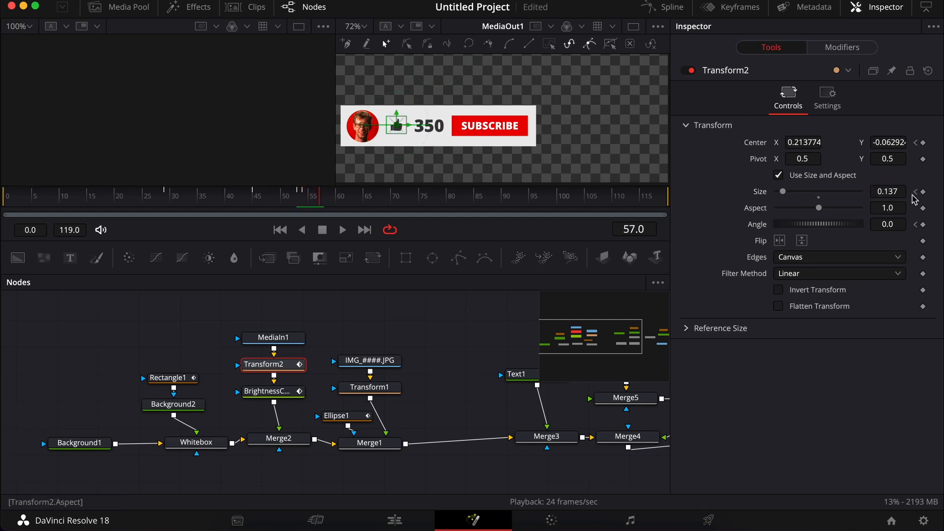
double_click(890, 191)
key("super+v")
key("Return")
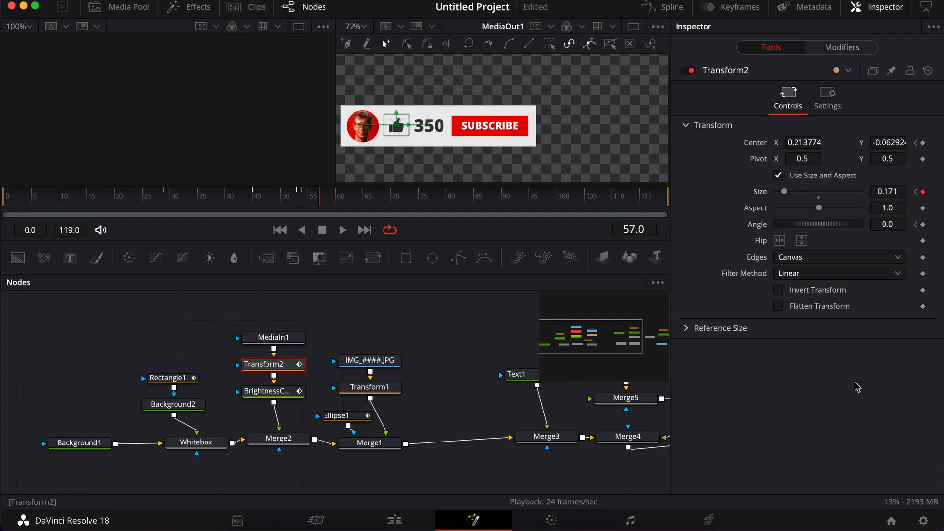
left_click(222, 199)
key("space")
At frame 54, insert a Color Corrector between the BrightnessContrast1 and Merge2 nodes, moving the thumbs-up icon's nodes up to make room.
left_click(234, 199)
key("Right")
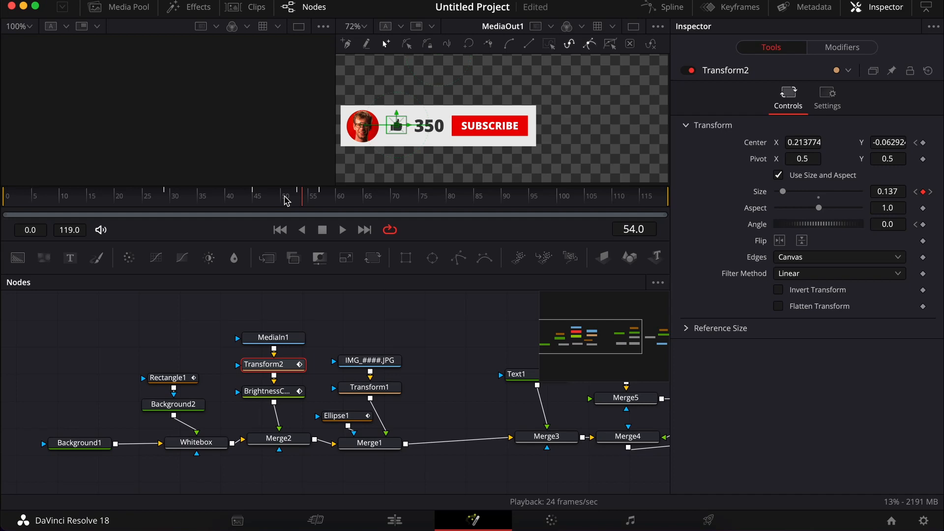
left_click_drag(219, 311, 270, 362)
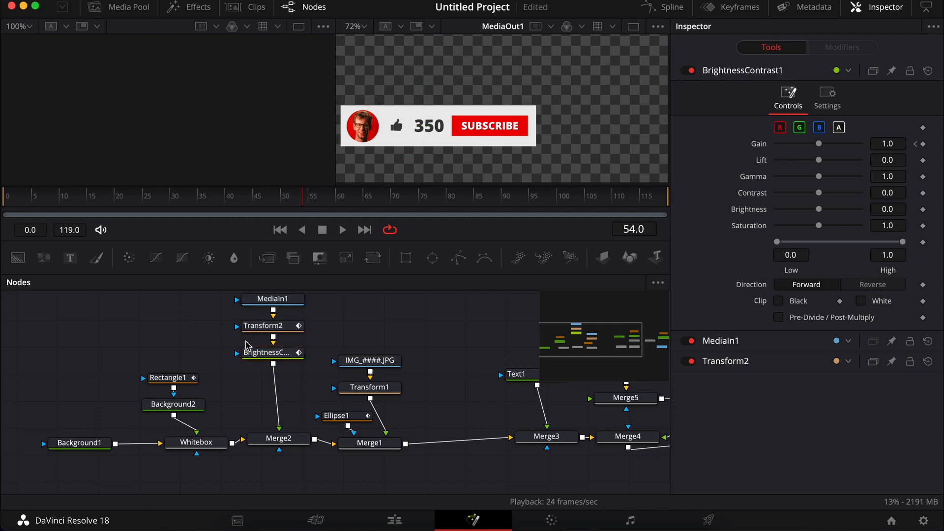
left_click(250, 352)
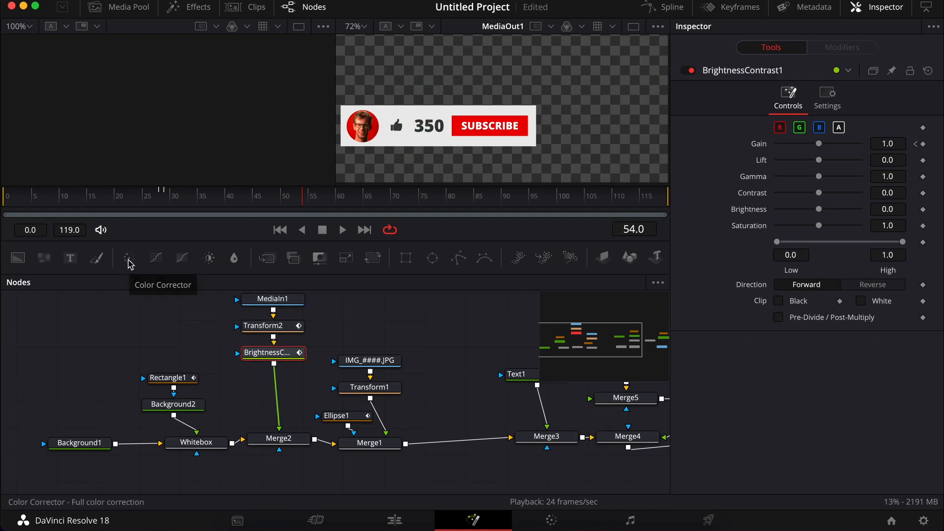
left_click(129, 259)
left_click_drag(289, 388, 292, 403)
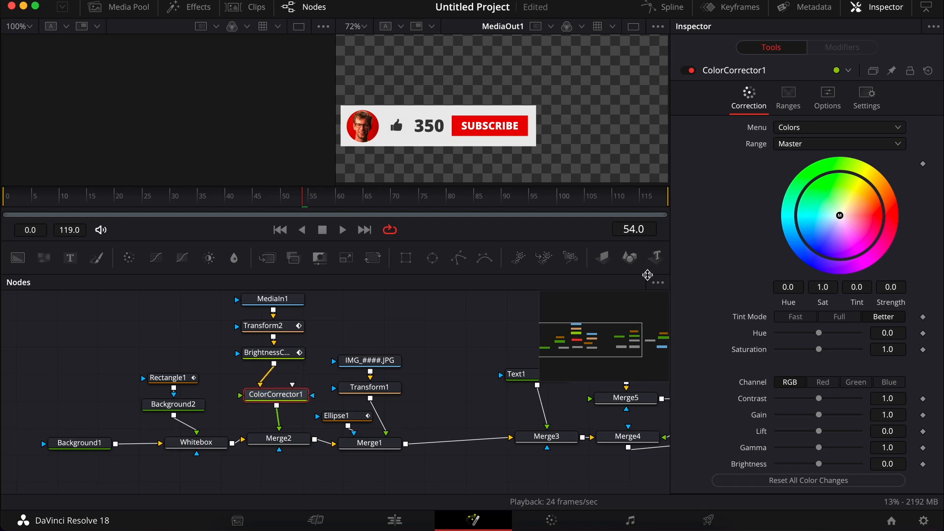
Tint the thumbs-up icon bright blue on the Color Corrector's wheel, with saturation 2.0 and gamma 1.73.
left_click_drag(839, 215, 809, 271)
left_click_drag(818, 349, 873, 351)
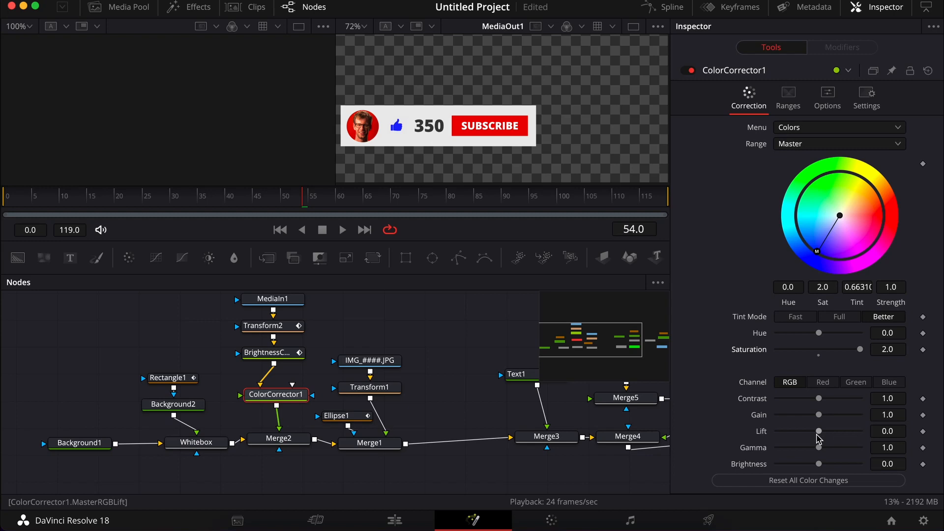
left_click_drag(818, 464, 836, 447)
left_click(818, 469)
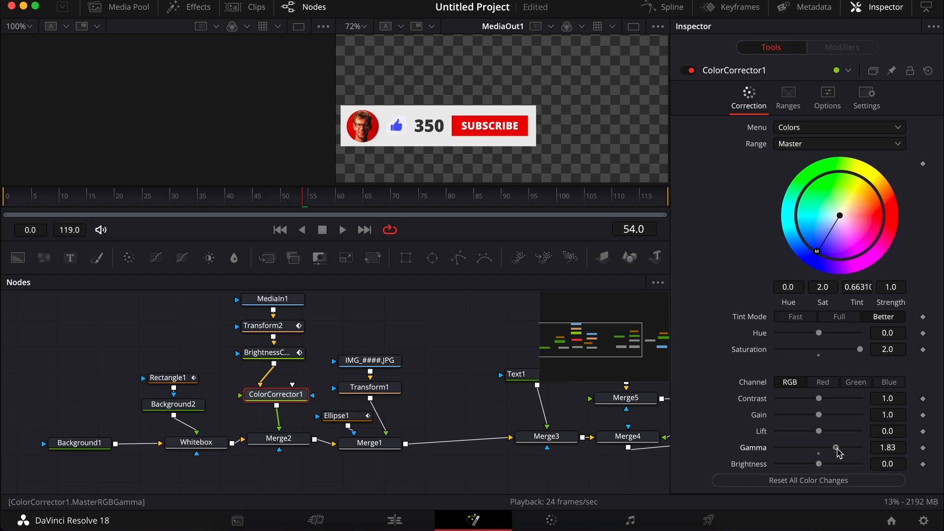
left_click_drag(816, 251, 764, 266)
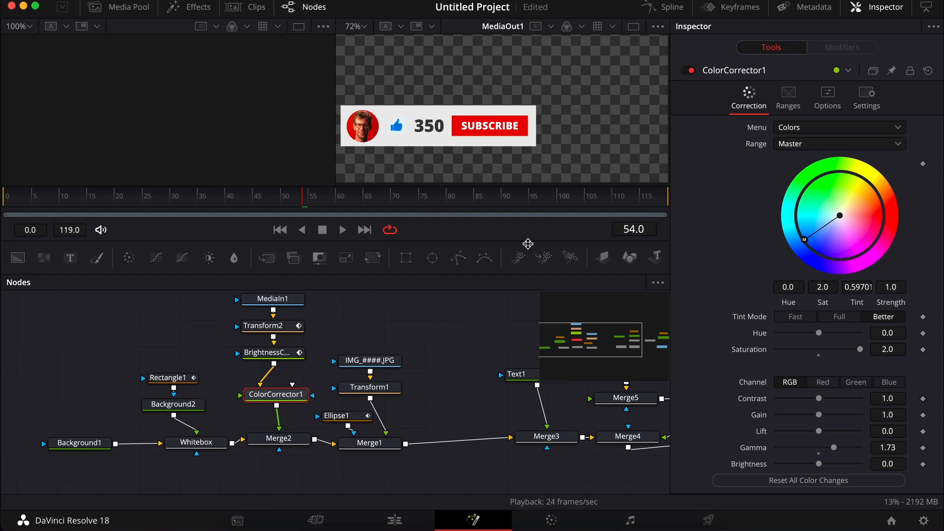
Keyframe ColorCorrector1's saturation of 2.0 at frame 54 and set it to 0 at frame 53.
left_click(923, 349)
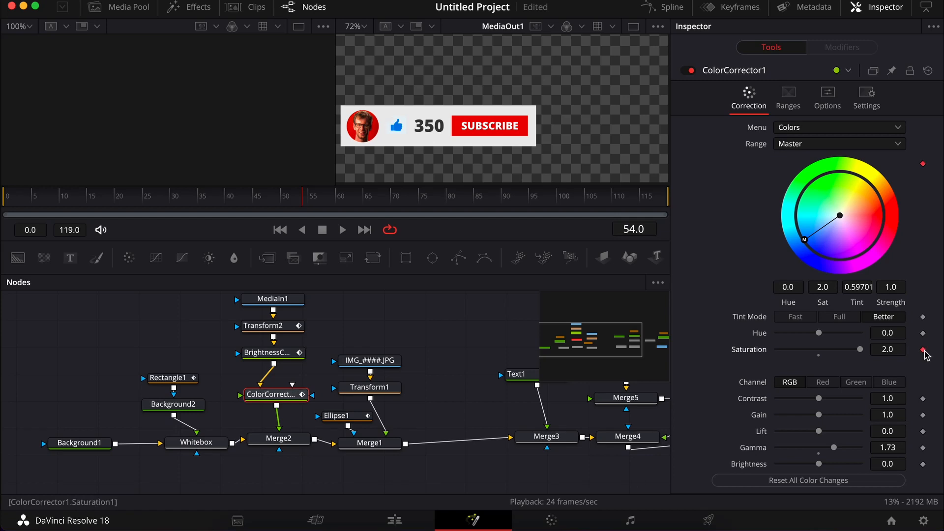
key("Left")
left_click(820, 355)
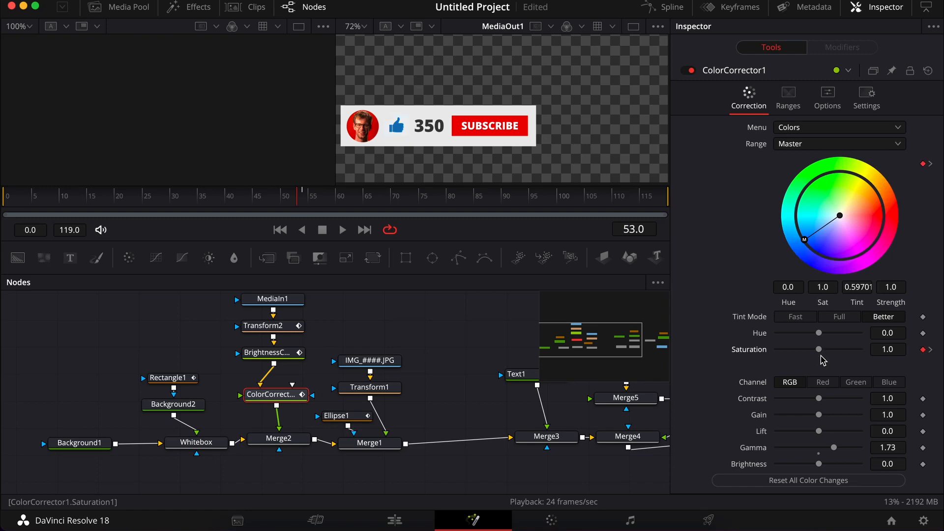
left_click_drag(818, 349, 679, 354)
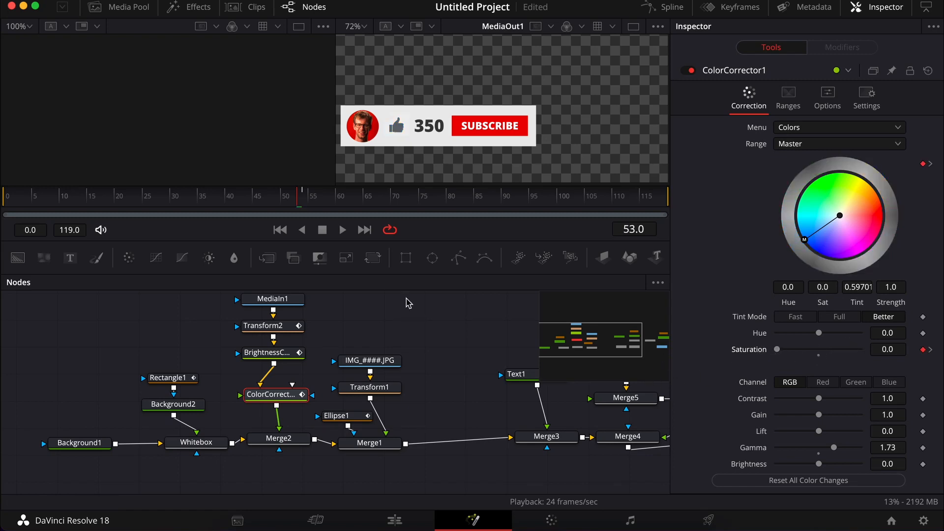
Scrub and play back the frames around 53 to check the thumbs-up icon's colour change.
left_click_drag(270, 204, 339, 204)
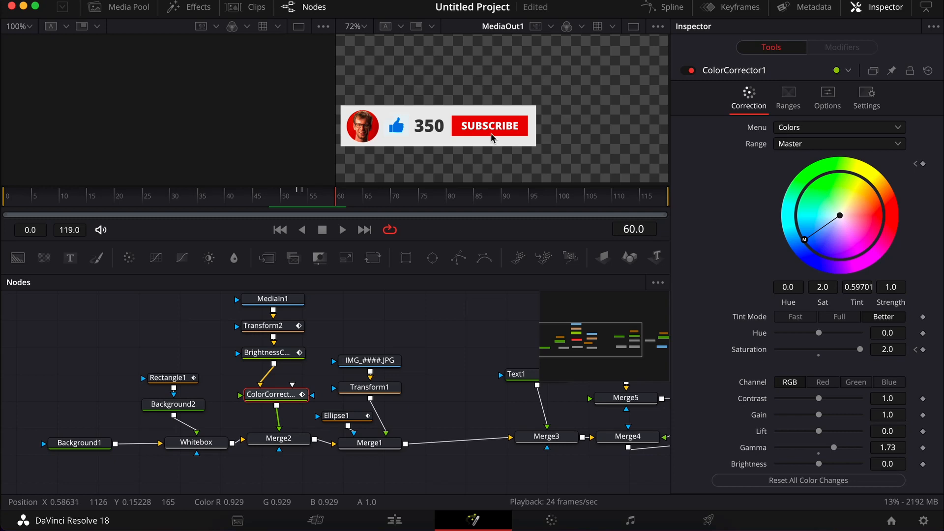
left_click(269, 198)
scroll(334, 301, "right", 5)
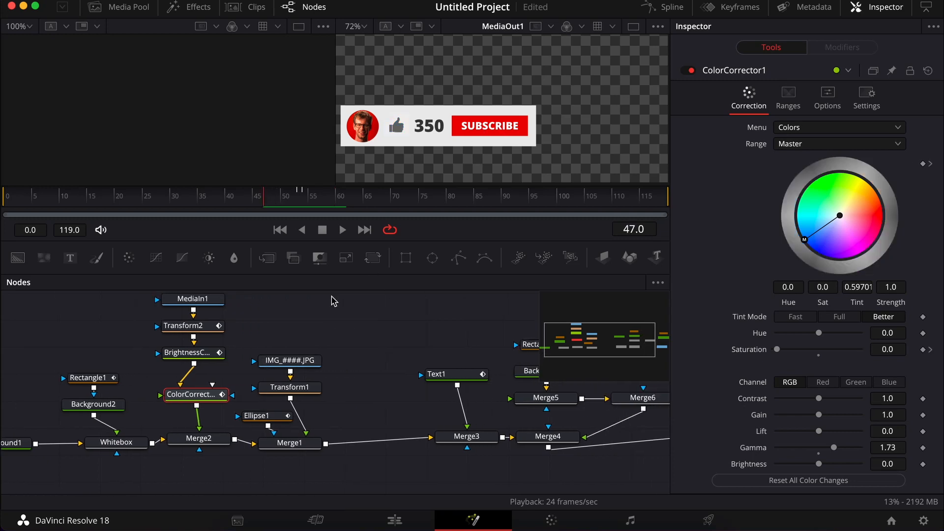
key("space")
key("space")
Insert a Transform node between Merge6 and Merge4 for the subscribe button and keyframe its size of 1.0 at frame 75.
scroll(410, 392, "right", 12)
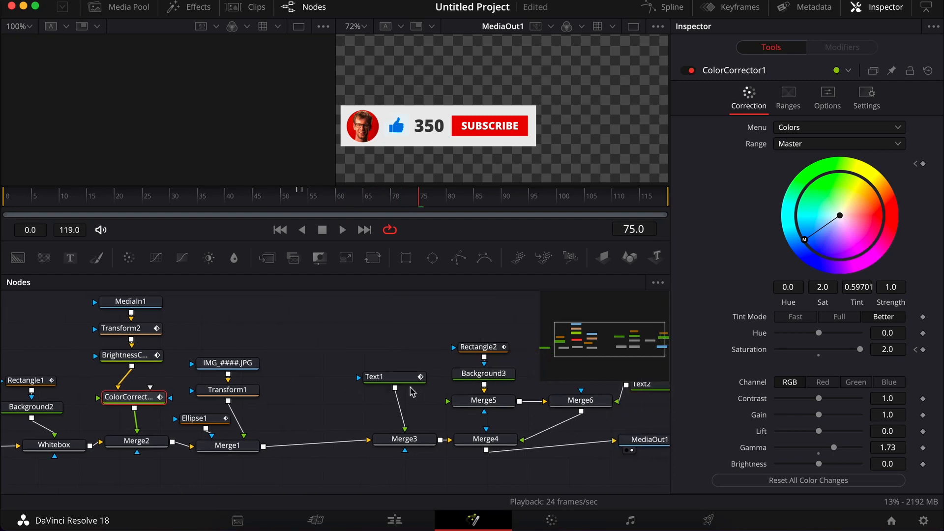
left_click_drag(379, 314, 384, 358)
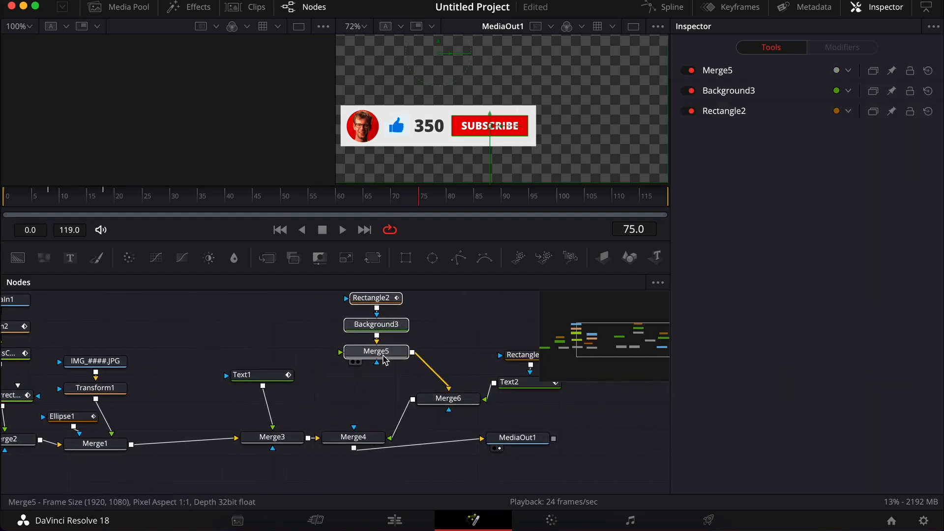
left_click(448, 398)
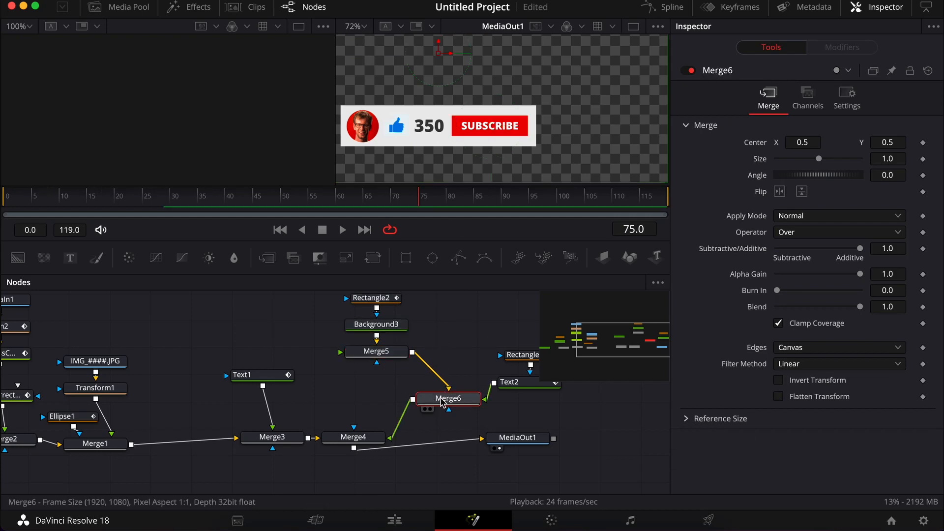
left_click_drag(441, 402, 439, 384)
key("shift+space")
type("transf")
key("Return")
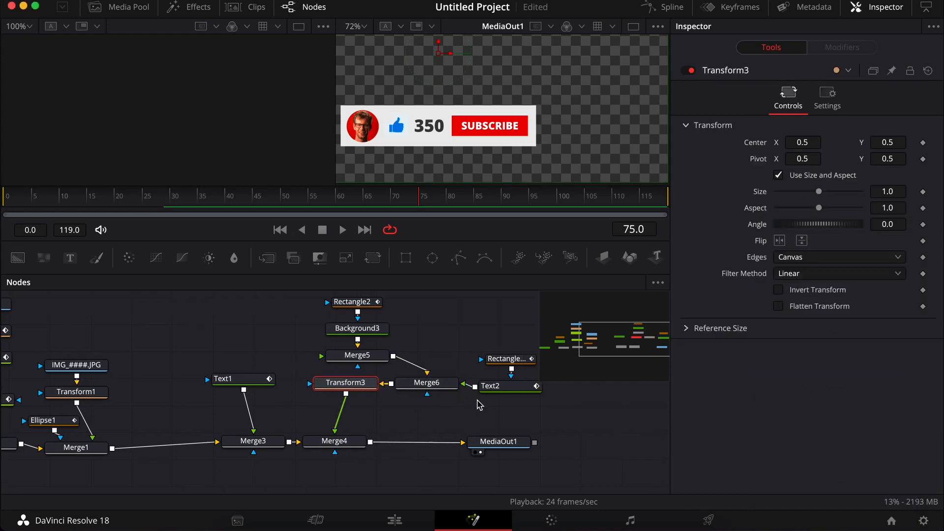
left_click_drag(328, 394, 321, 410)
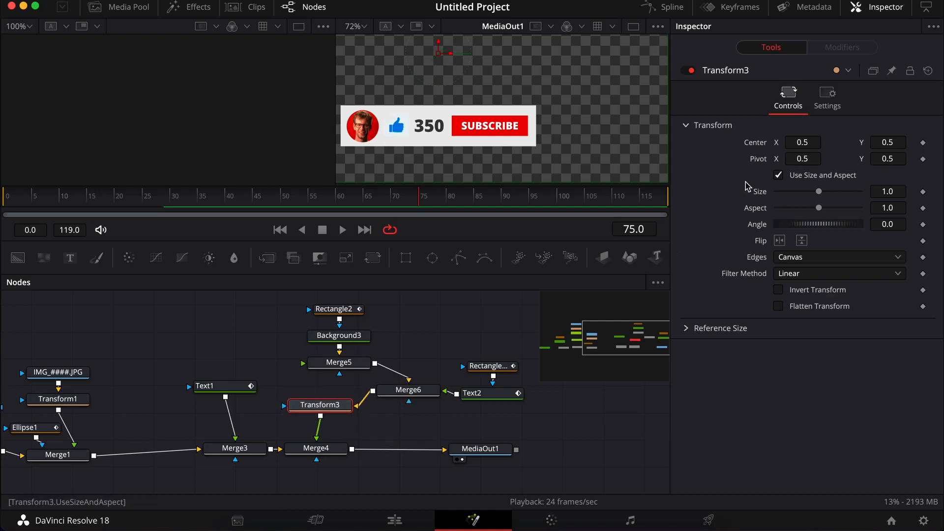
left_click(923, 191)
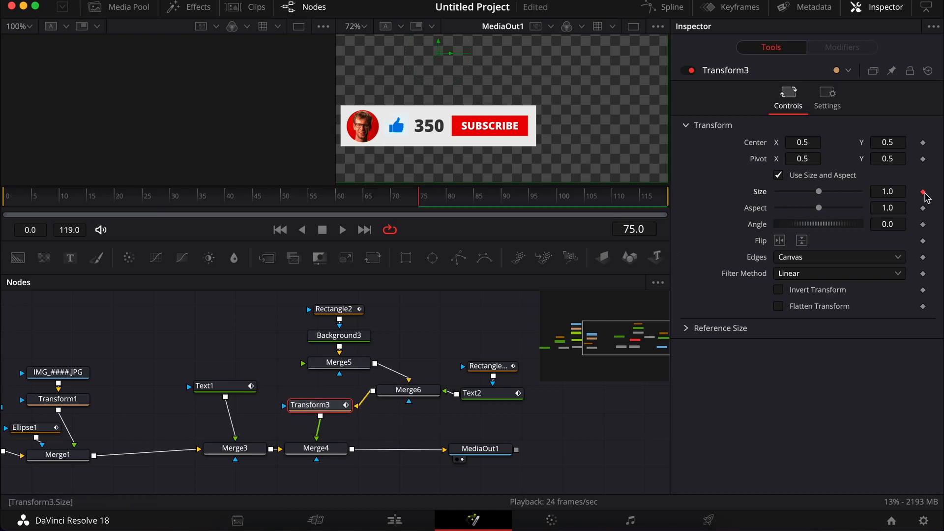
left_click_drag(898, 191, 874, 192)
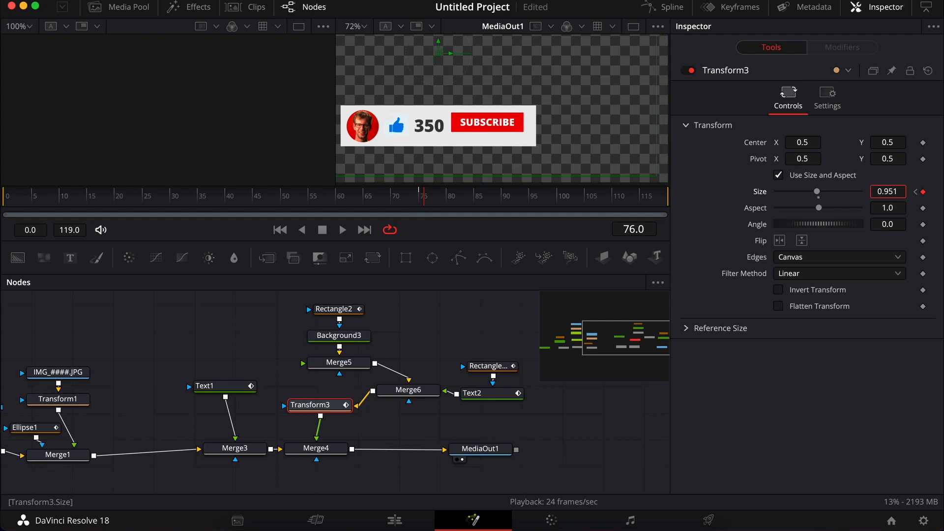
key("super+z")
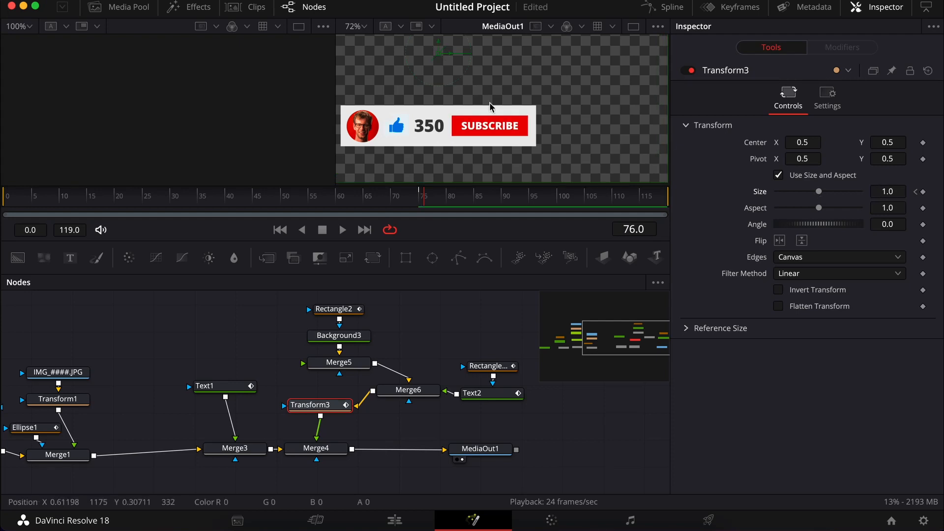
left_click_drag(894, 189, 772, 189)
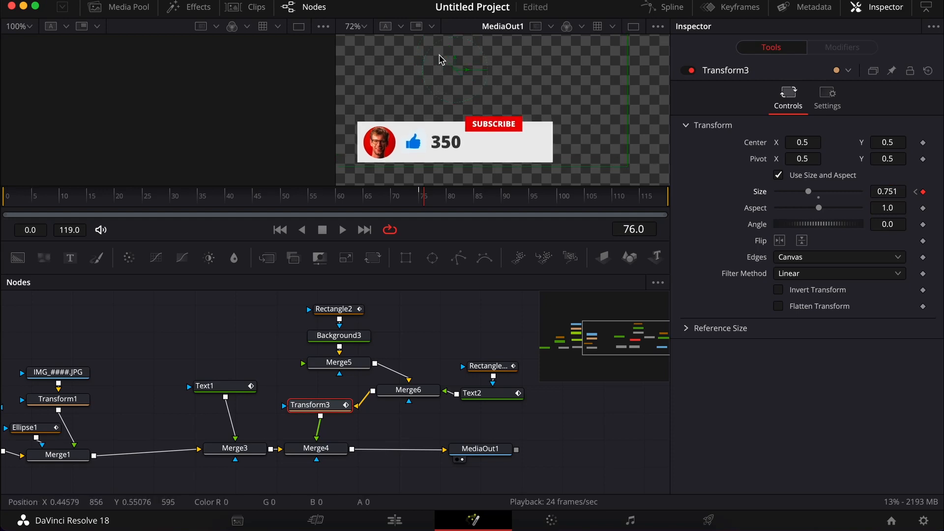
key("super+z")
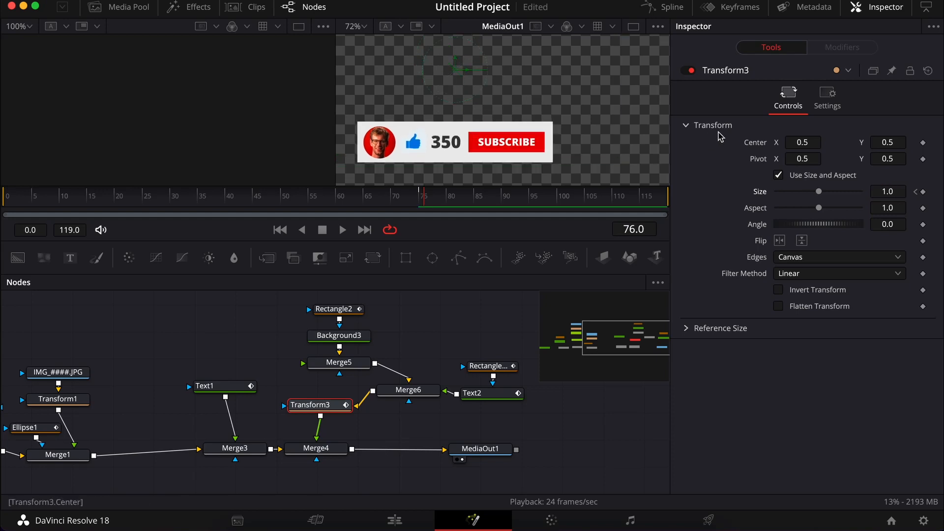
Centre Transform3's pivot on the subscribe button at X 0.611, Y 0.218 and set its size to 0.865 at frame 76.
left_click_drag(810, 162, 889, 158)
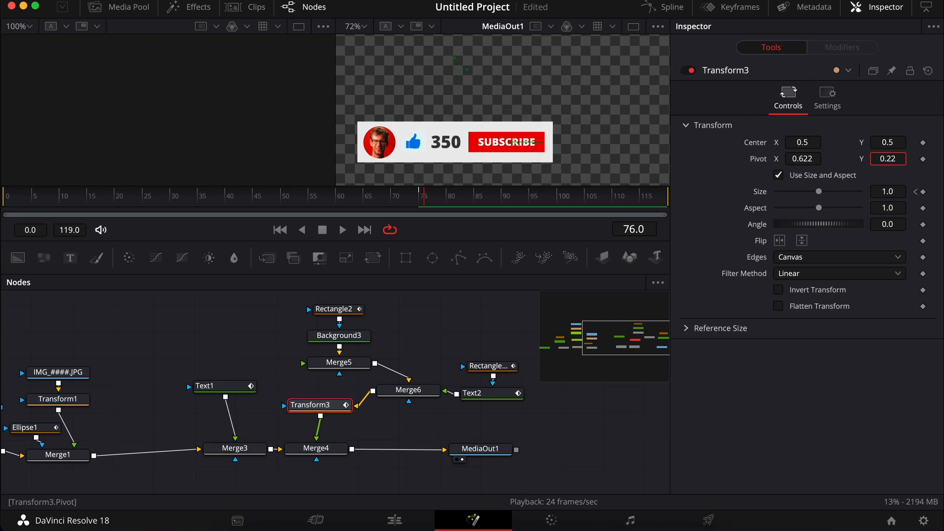
left_click_drag(805, 159, 804, 158)
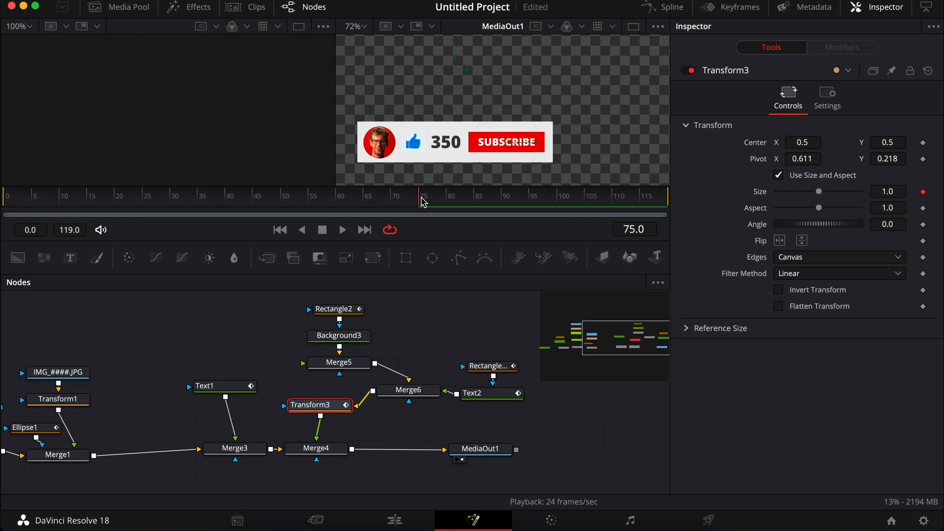
left_click(422, 197)
left_click(890, 192)
type("0.866")
key("Return")
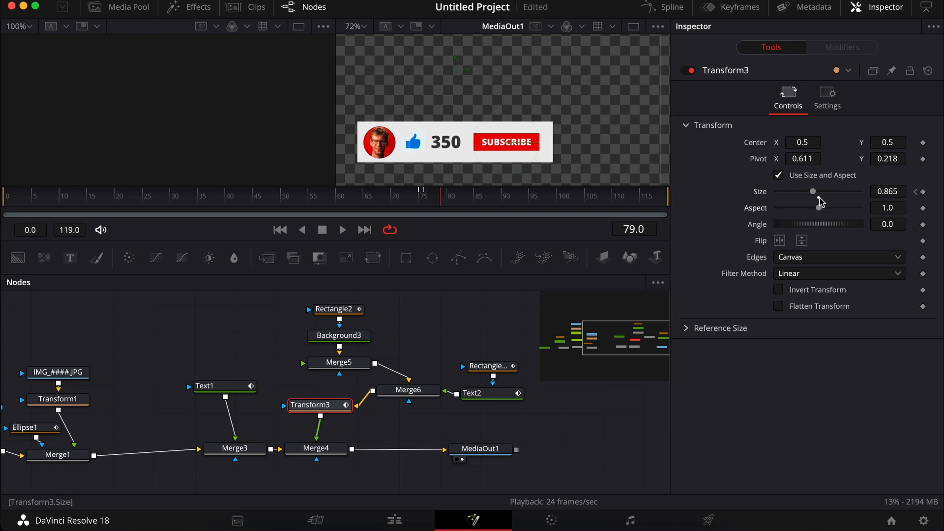
Set Transform3's size to 1.0 at frame 79 and play back the subscribe button's size pulse.
left_click(819, 192)
key("space")
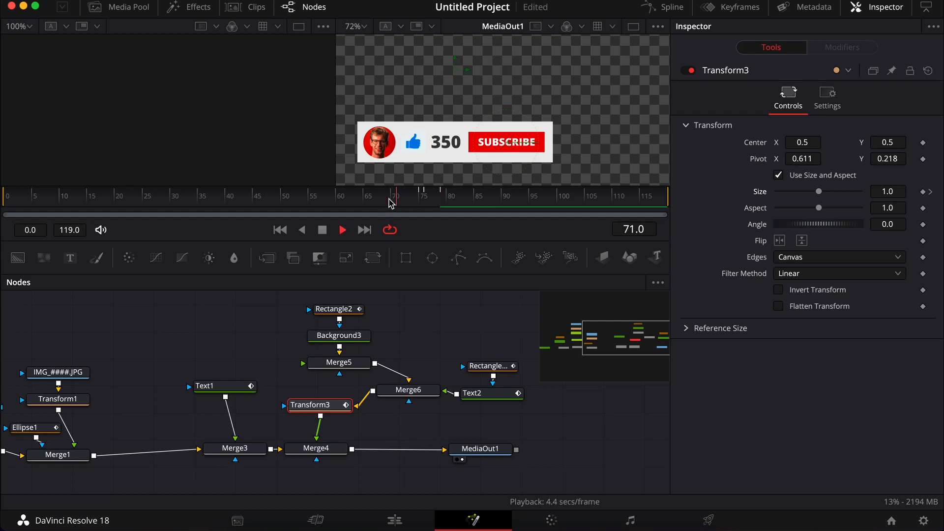
key("space")
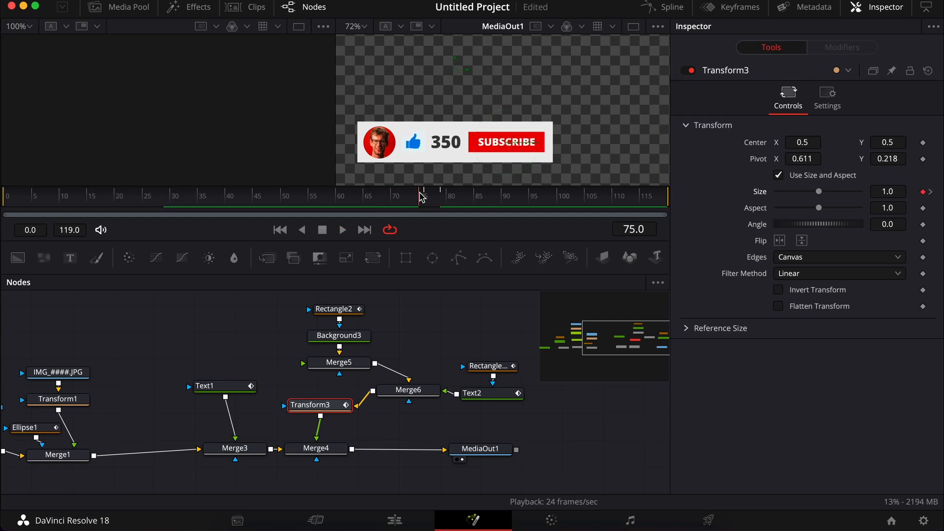
key("Right")
key("Left")
Rearrange the Transform3 and Merge6 nodes and insert a Color Corrector between Transform3 and Merge4.
left_click_drag(332, 411, 345, 409)
left_click(359, 334)
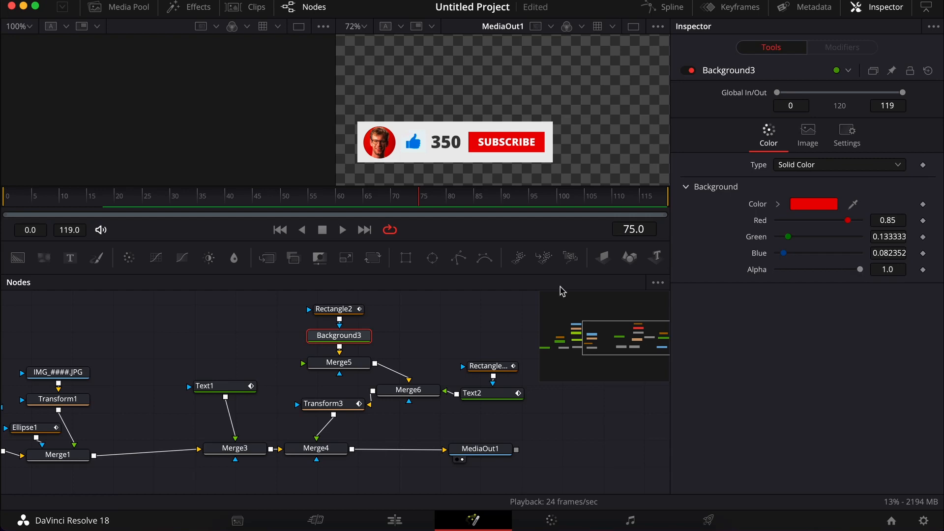
left_click_drag(399, 400, 401, 406)
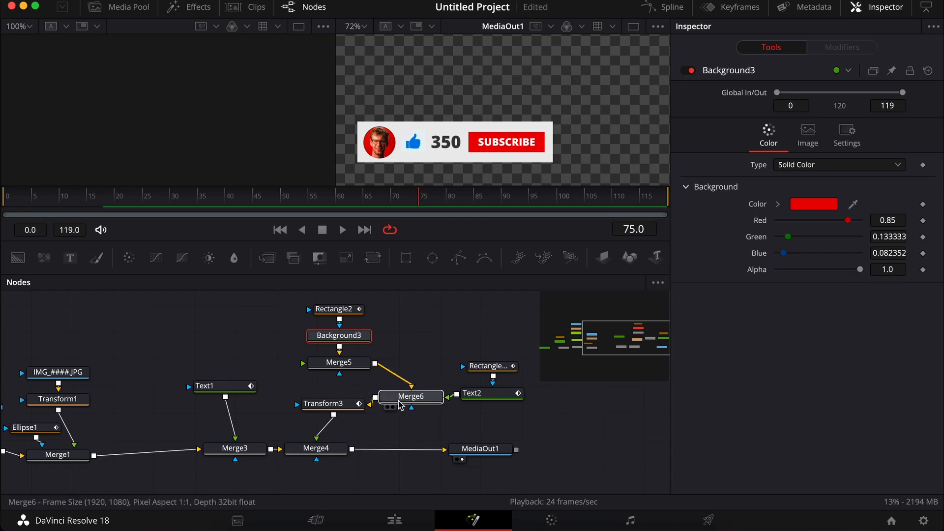
left_click(358, 339)
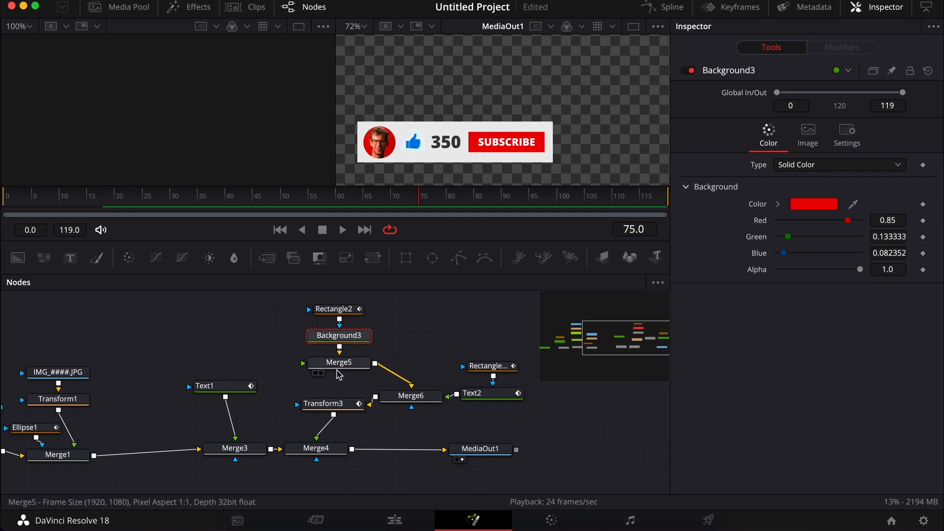
scroll(60, 406, "left", 2)
scroll(61, 407, "left", 2)
scroll(62, 407, "right", 2)
left_click_drag(391, 393, 374, 384)
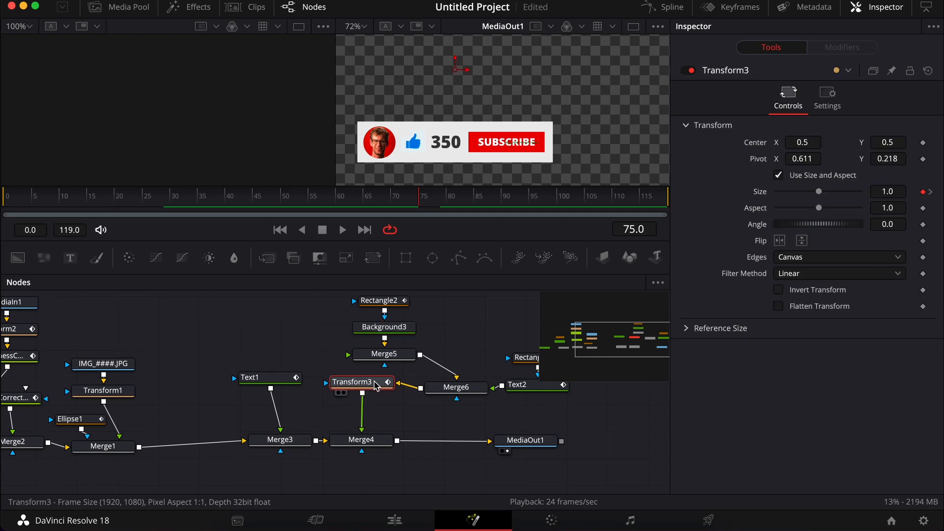
left_click(129, 258)
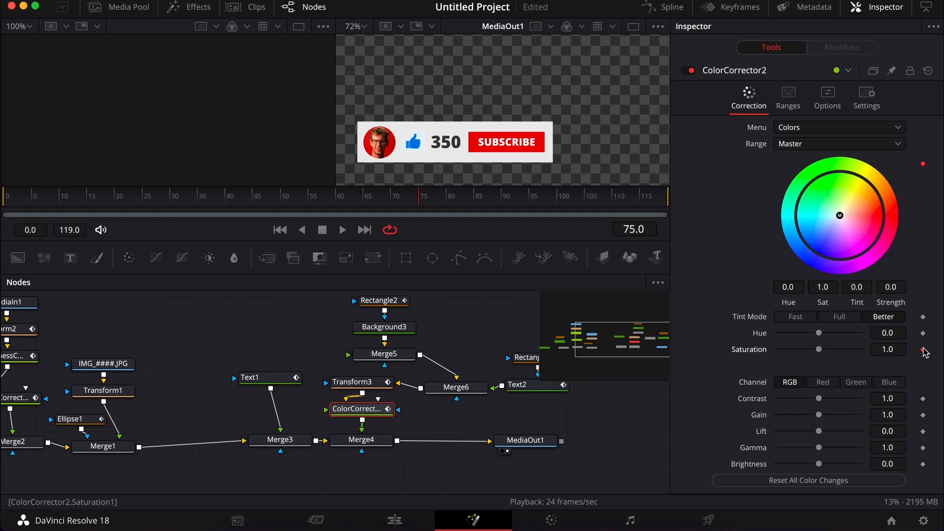
Keyframe ColorCorrector2's saturation of 1.0 at frame 76 and set it to 0 at frame 75.
key("Right")
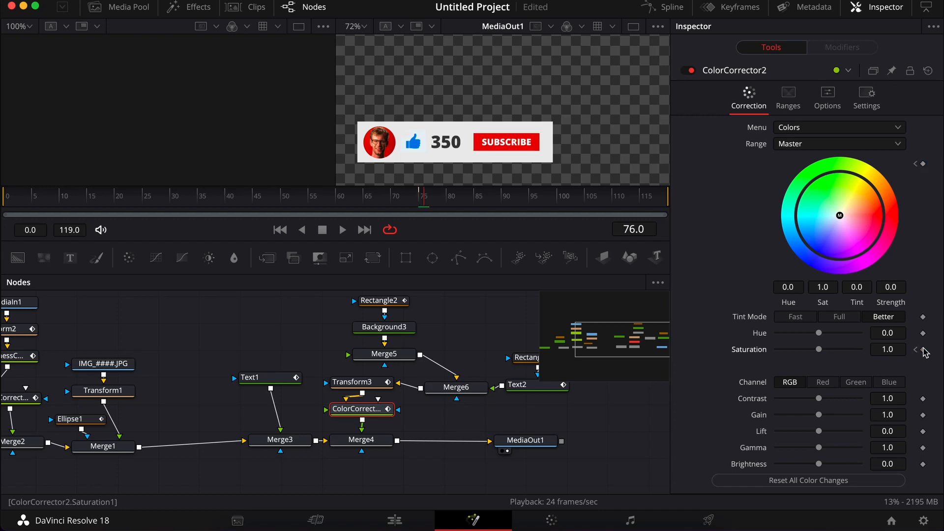
left_click(923, 349)
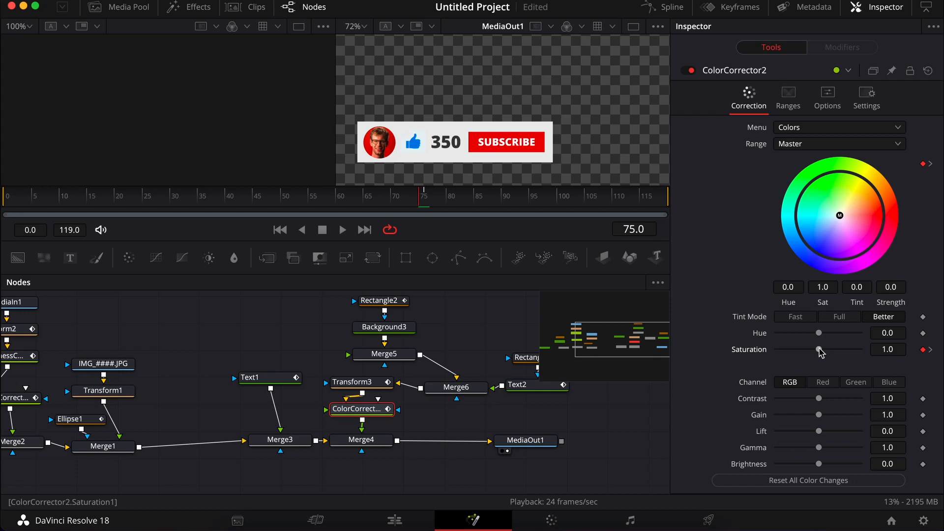
left_click_drag(819, 349, 707, 354)
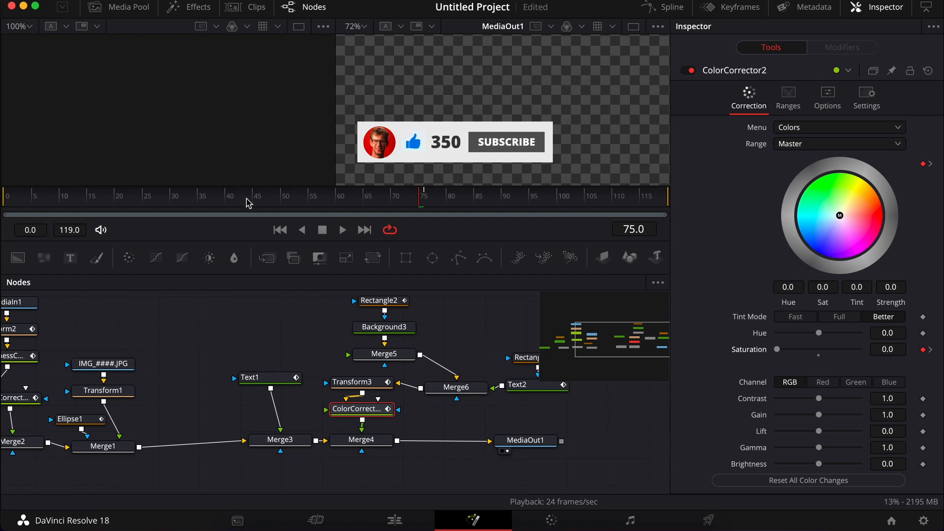
Play back the banner animation several times from early frames to review the intro, thumbs-up and subscribe button effects.
left_click_drag(97, 203, 87, 202)
key("space")
key("space")
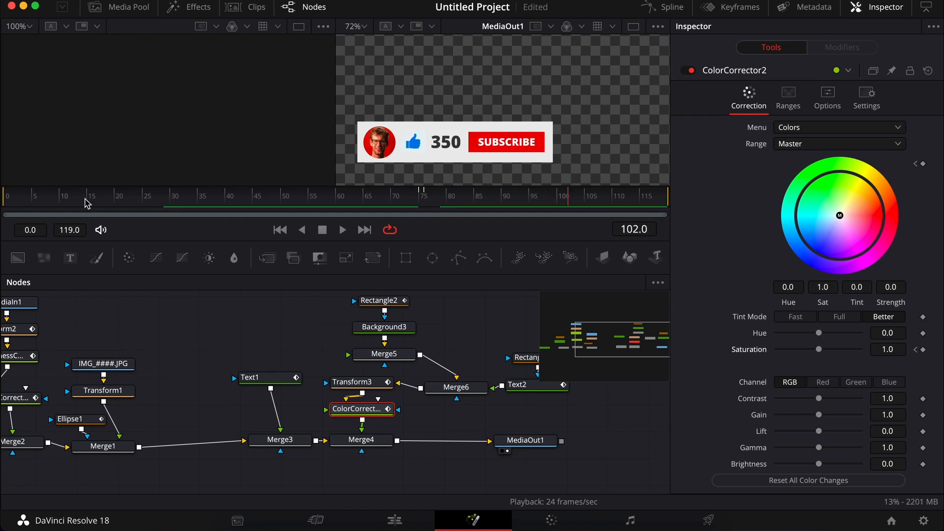
left_click_drag(108, 206, 2, 202)
key("space")
left_click_drag(116, 199, 29, 199)
key("space")
Move MediaOut1 farther from Merge4 and insert a Transform node directly after Merge4.
scroll(312, 394, "right", 2)
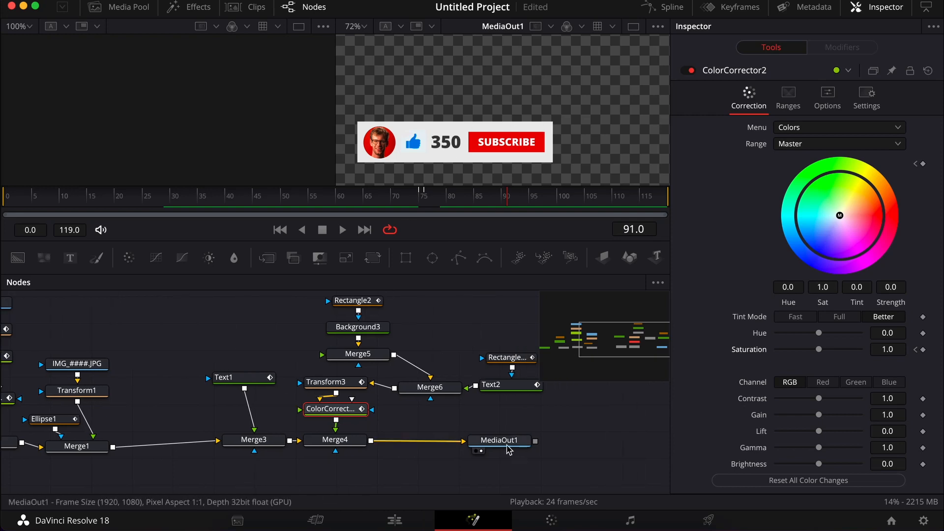
left_click_drag(507, 446, 549, 447)
left_click(346, 443)
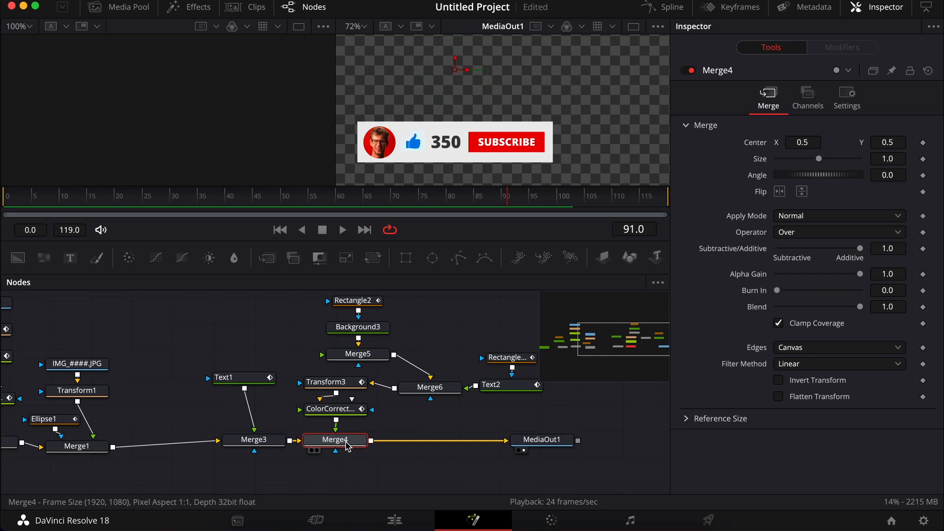
key("shift+space")
type("tranf")
key("BackSpace")
key("BackSpace")
type("nsf")
key("Return")
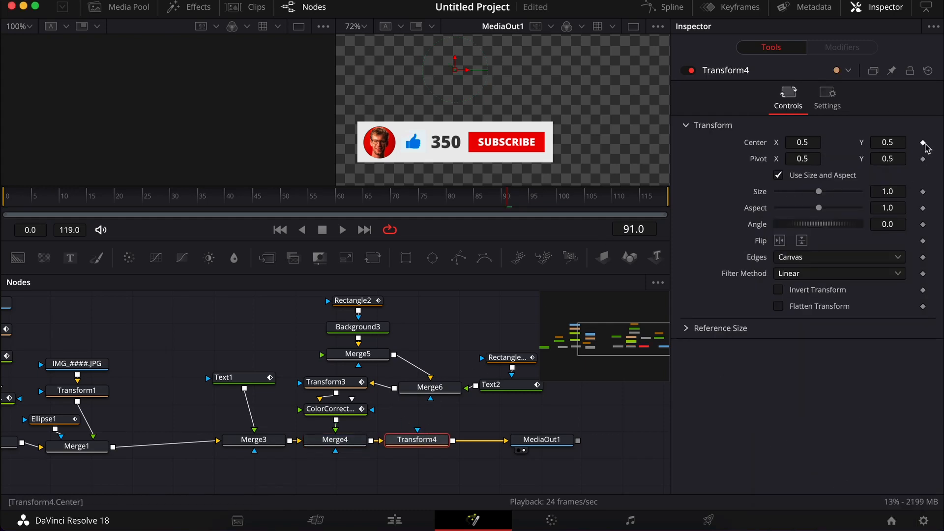
Keyframe Transform4's centre at frame 91, set its centre Y to 0.153 at frame 119, and play back the exit.
left_click(923, 143)
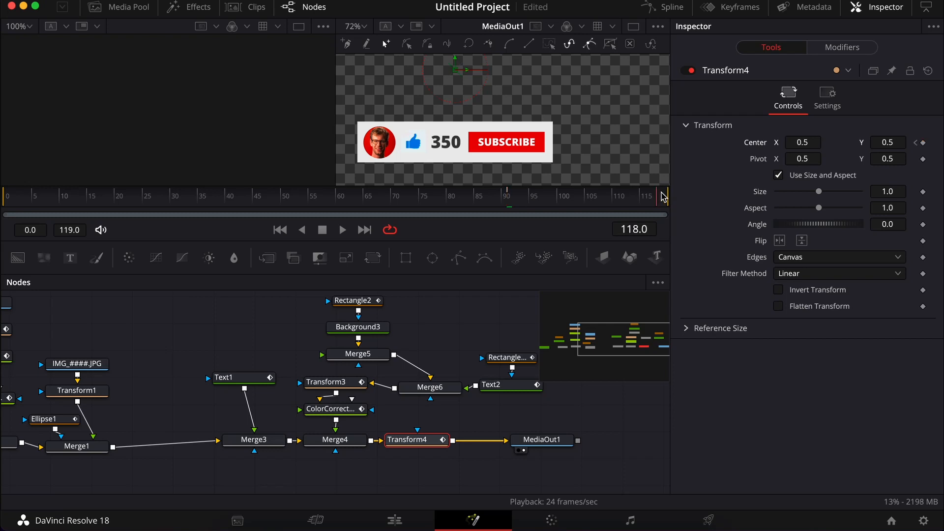
left_click_drag(888, 144, 527, 89)
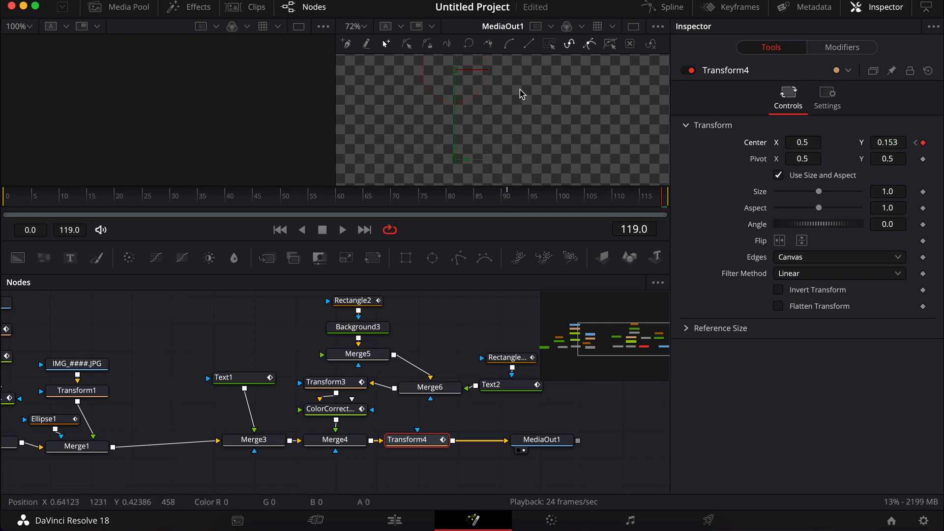
scroll(527, 142, "down", 4)
scroll(526, 143, "up", 1)
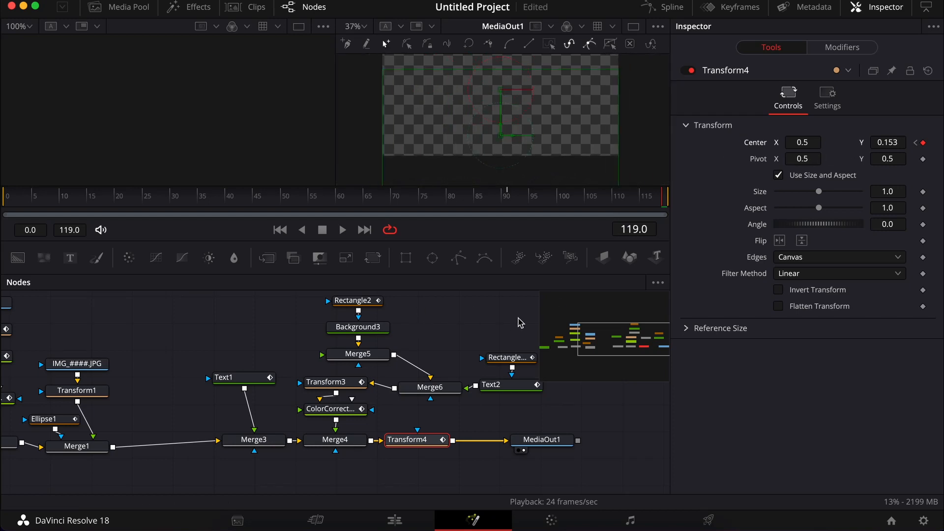
left_click(482, 202)
key("space")
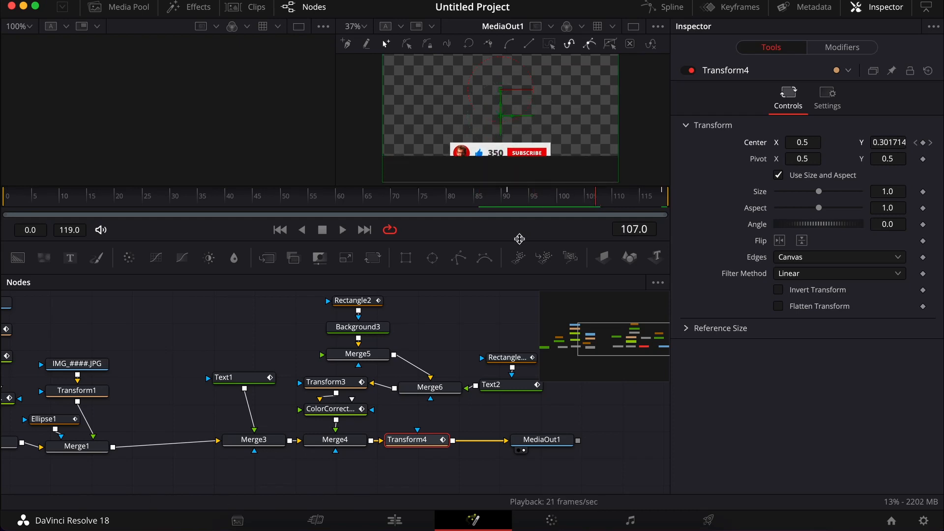
Show the Spline editor, enlarge it, and fit all animation curves into its graph.
left_click(671, 8)
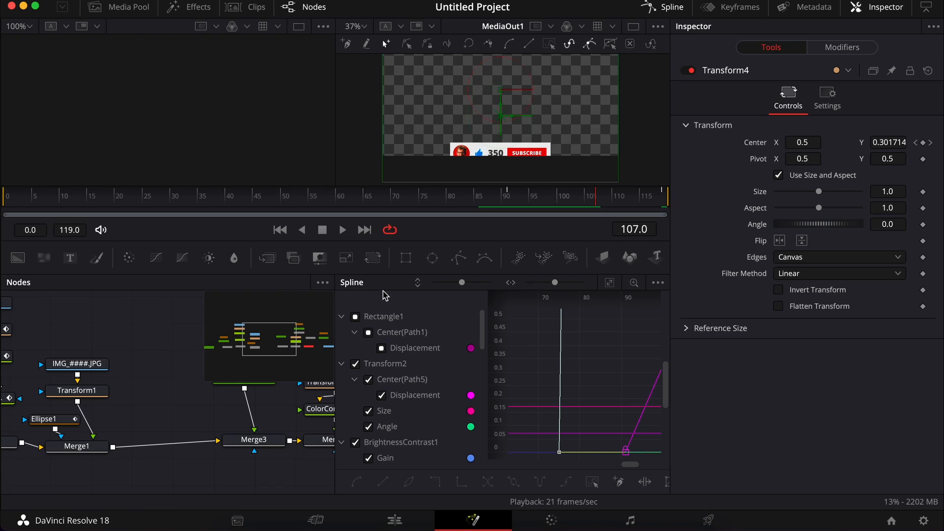
left_click_drag(388, 276, 388, 208)
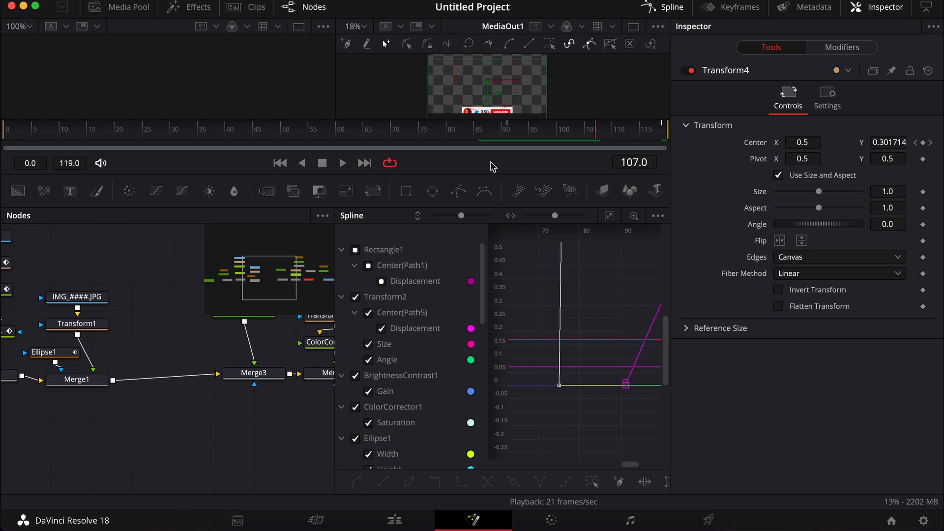
scroll(565, 354, "right", 5)
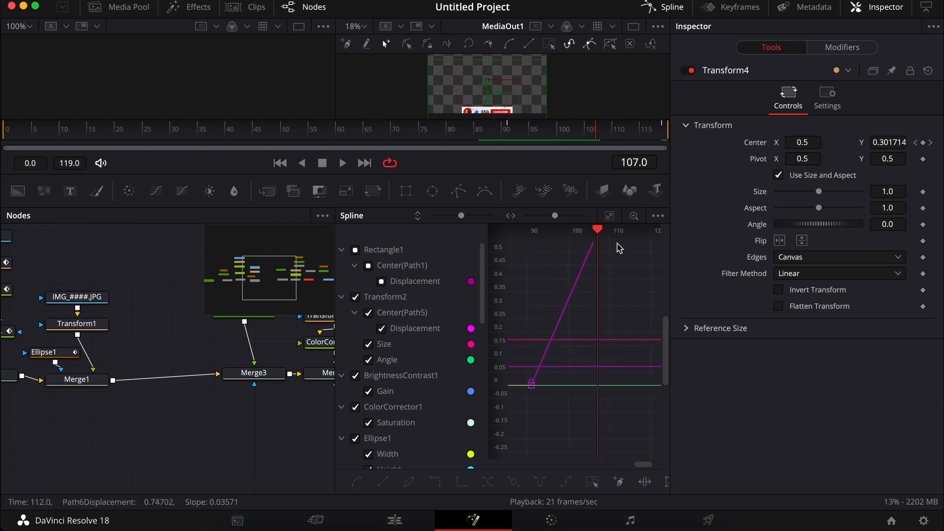
left_click(610, 217)
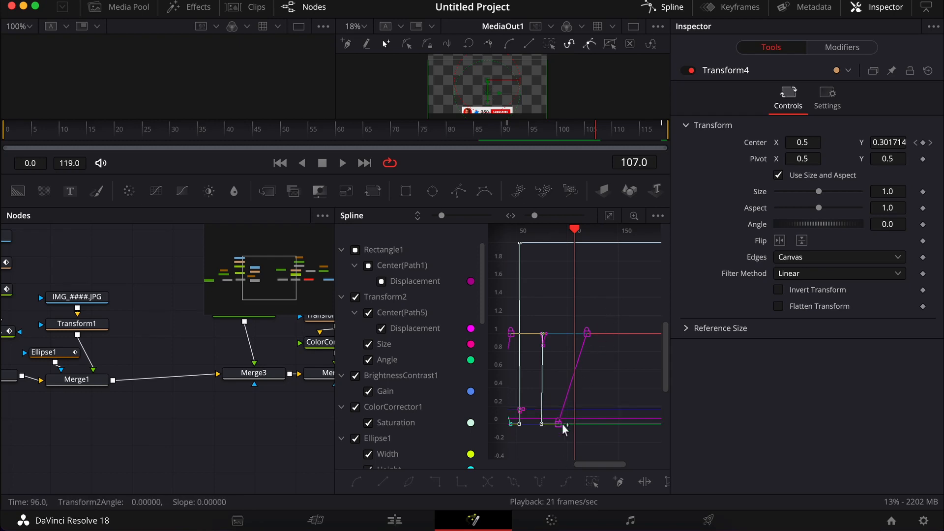
Smooth the frame 91 and frame 119 keyframes of Transform4's displacement curve and play back the exit.
left_click_drag(580, 344, 580, 345)
key("shift+s")
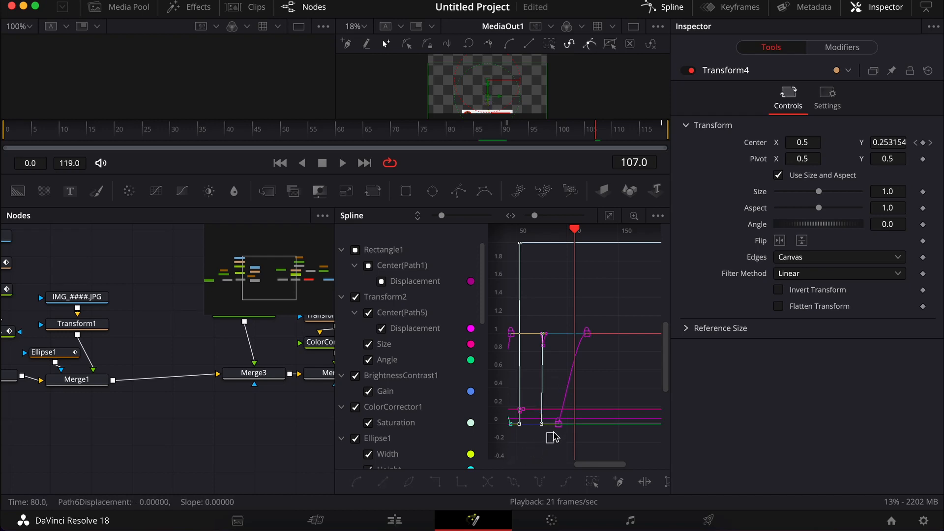
key("shift+s")
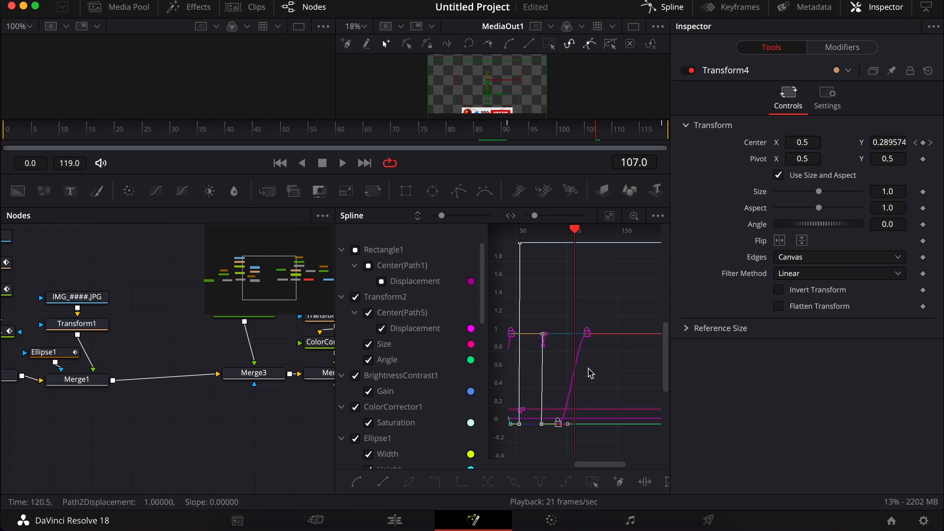
scroll(575, 370, "right", 1)
scroll(574, 369, "up", 1)
scroll(575, 370, "up", 5)
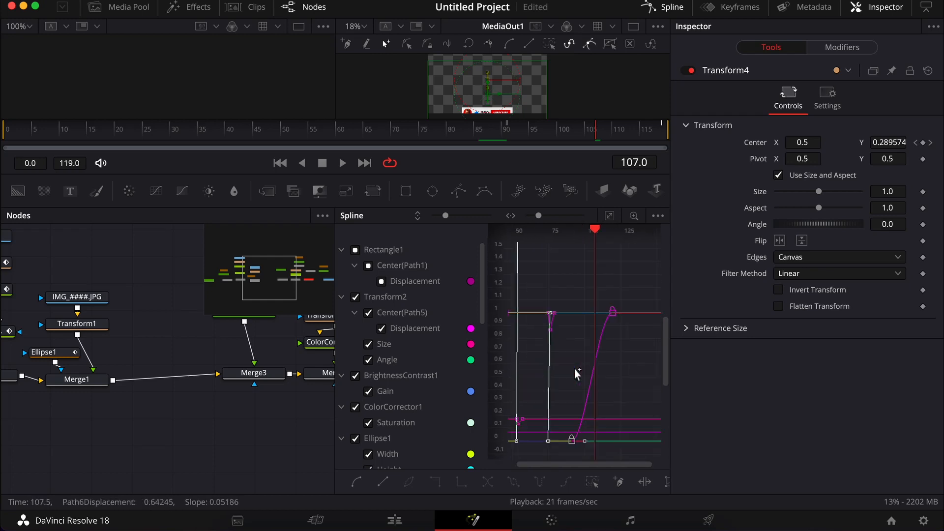
scroll(574, 369, "down", 5)
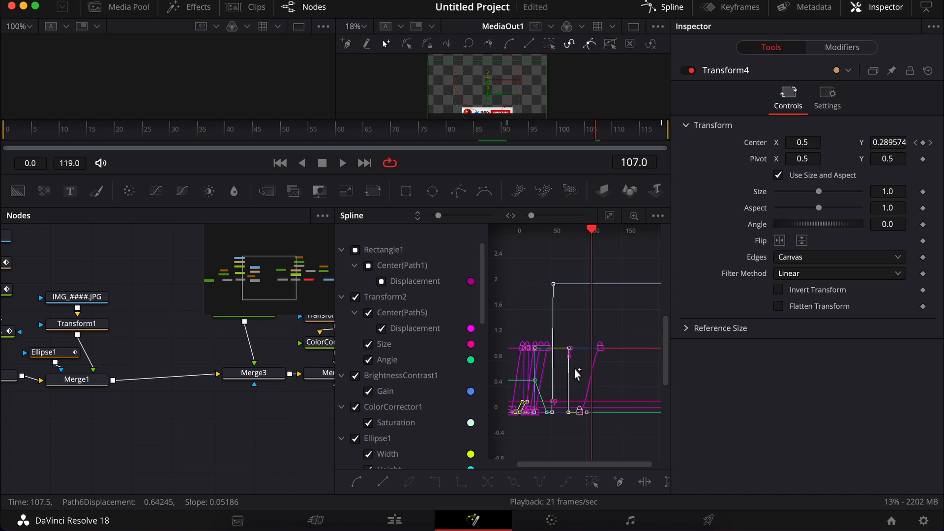
left_click(565, 134)
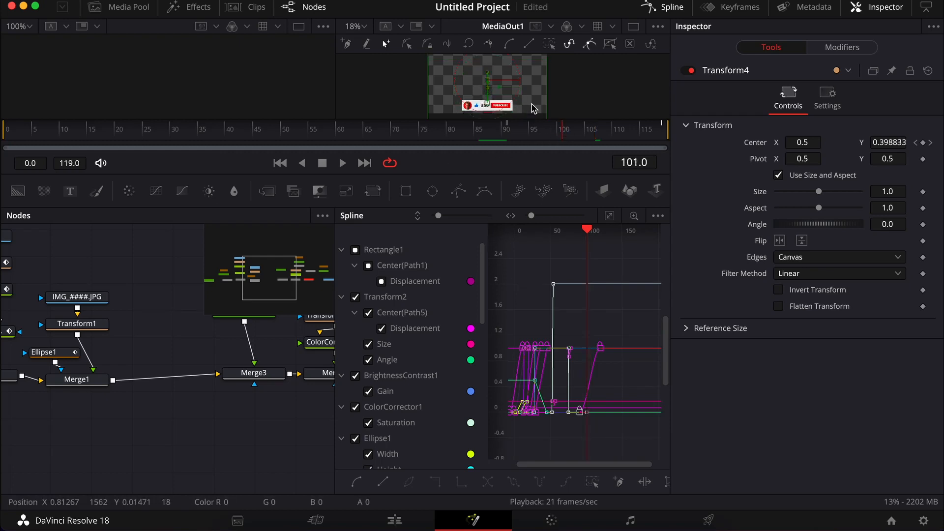
key("space")
left_click(474, 133)
key("space")
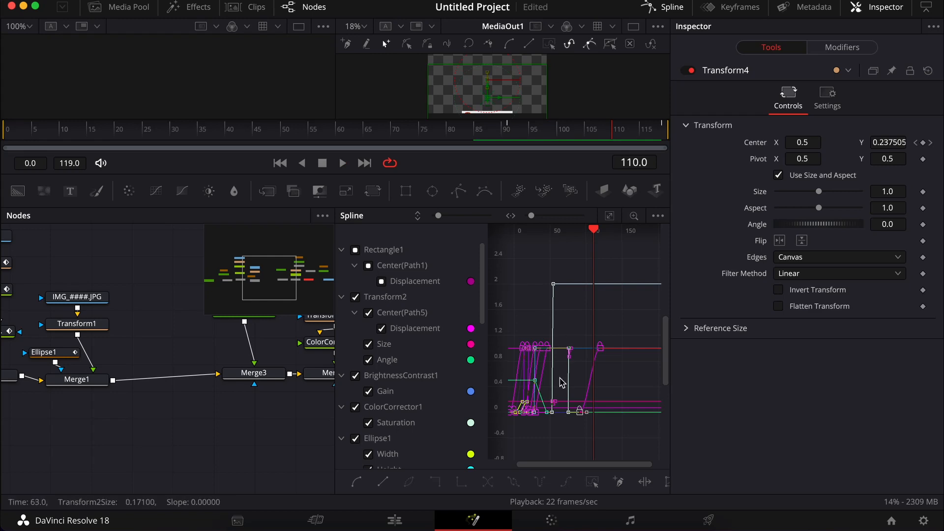
Set Transform4's centre Y to 0.590757 at frame 96 and play back the exit movement.
scroll(581, 407, "down", 5)
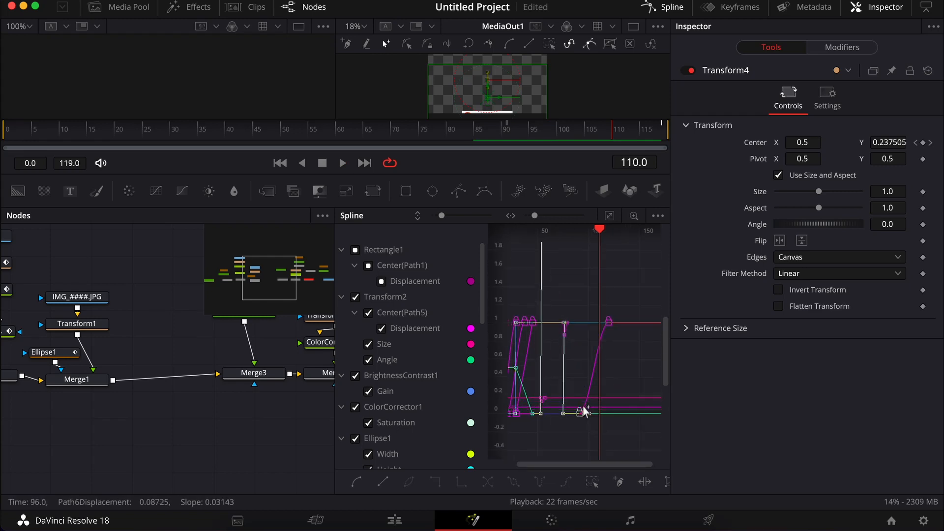
scroll(584, 408, "up", 8)
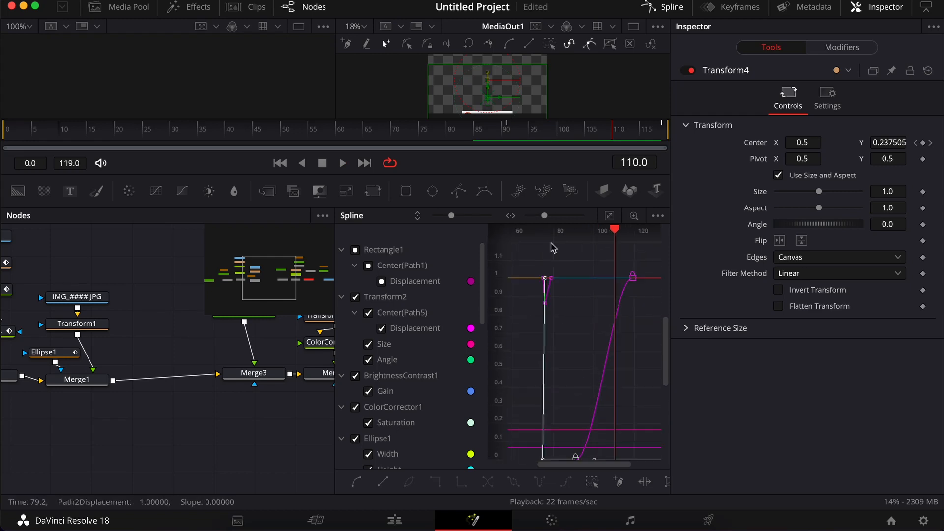
left_click_drag(577, 137, 540, 130)
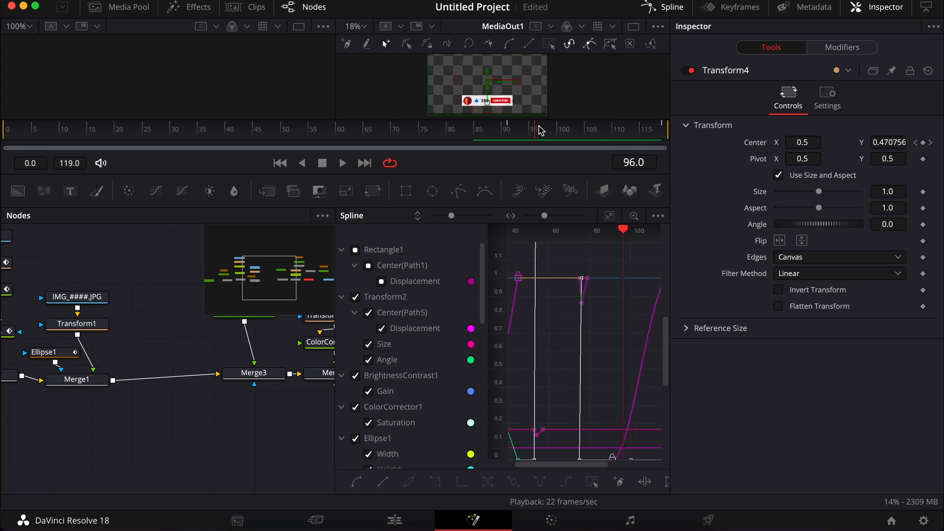
left_click_drag(887, 142, 933, 142)
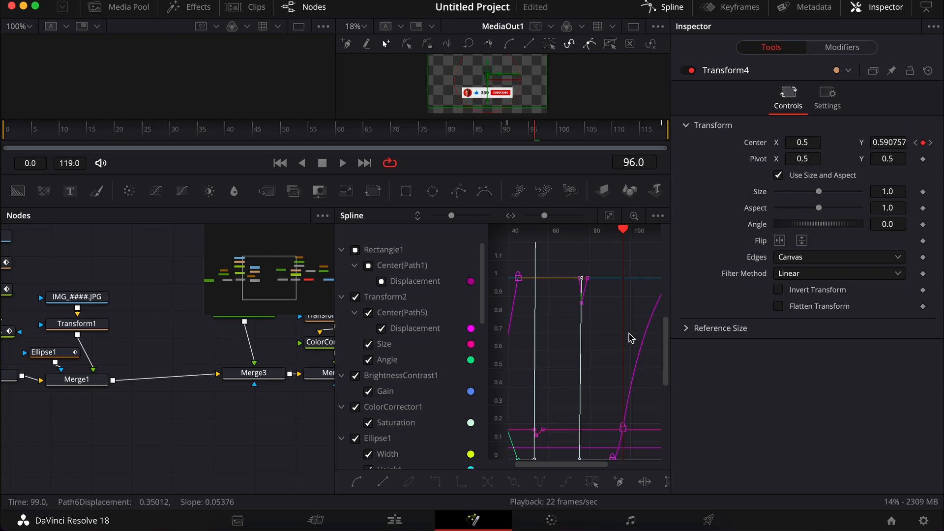
scroll(631, 338, "right", 2)
scroll(632, 339, "down", 1)
left_click(480, 137)
key("space")
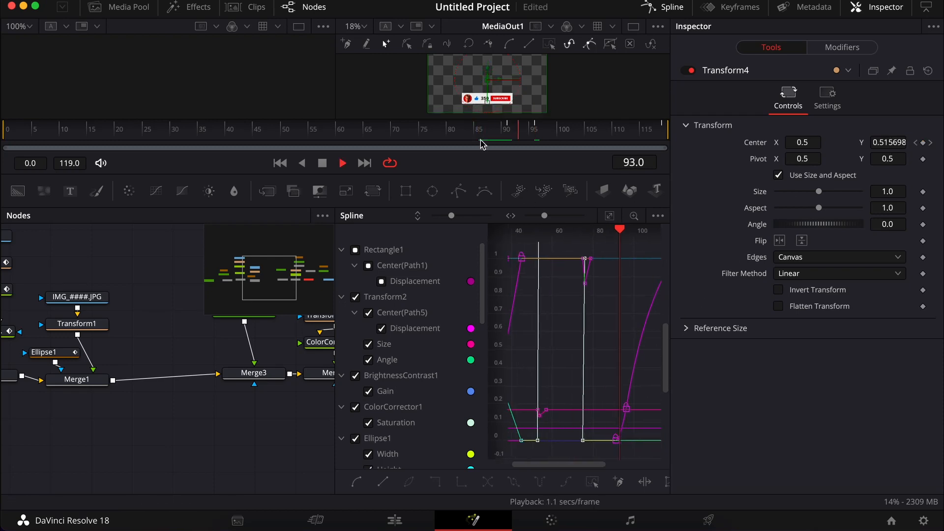
key("space")
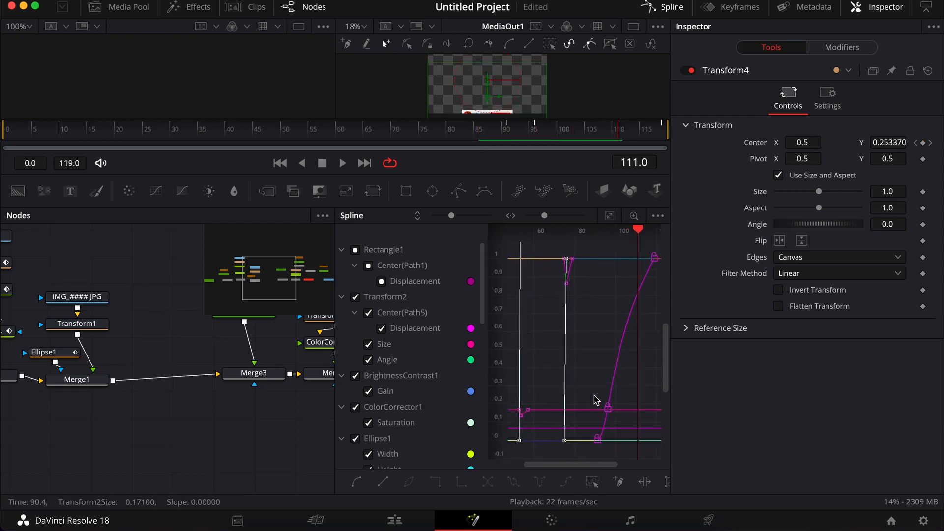
Smooth the frame 96 keyframe on Transform4's displacement curve and play back the exit.
left_click_drag(618, 411, 622, 414)
key("shift+s")
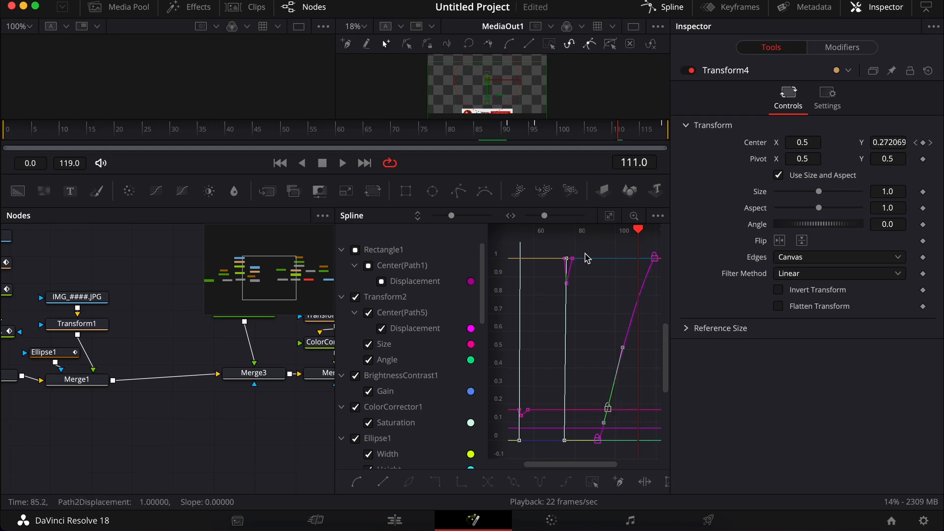
left_click(480, 130)
key("space")
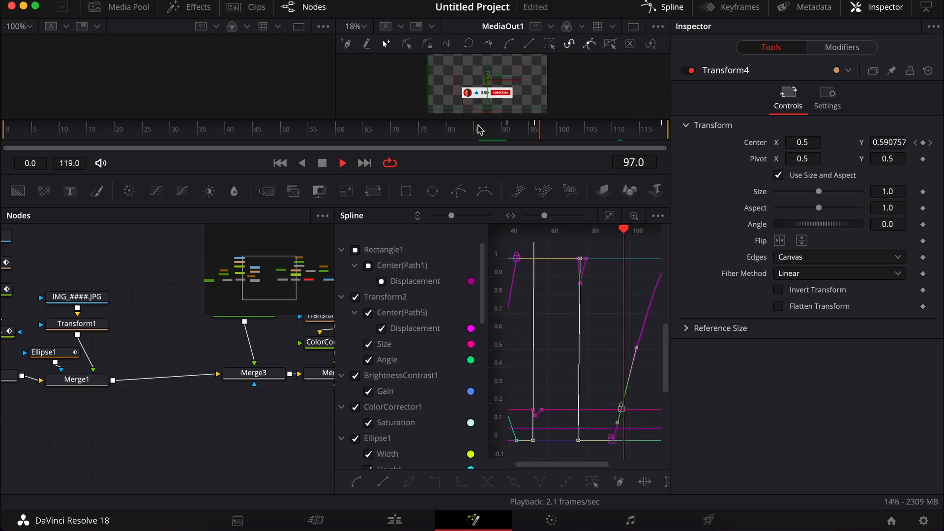
key("space")
key("space")
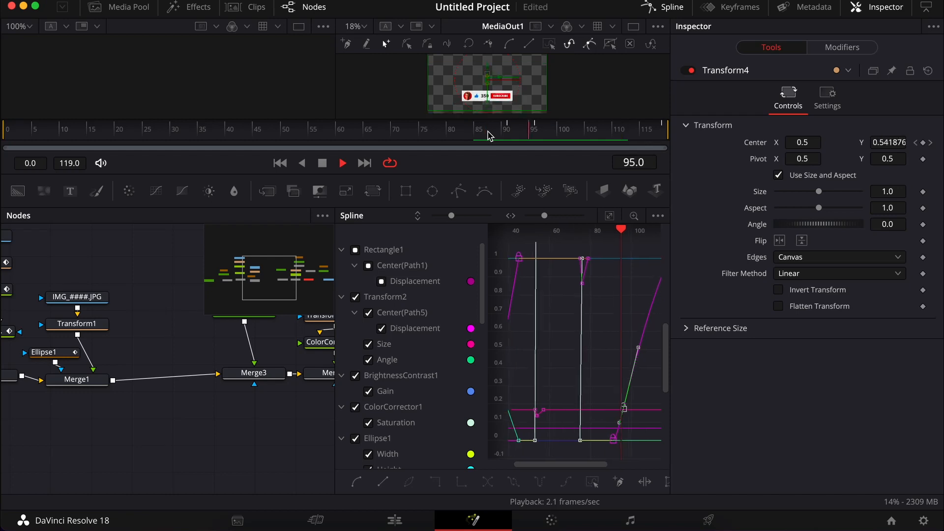
key("space")
Level the incoming curve handle of Transform4's frame 119 displacement keyframe and replay the exit.
mouse_move(630, 258)
left_mouse_down()
mouse_move(664, 281)
mouse_move(624, 287)
mouse_move(627, 256)
left_mouse_up()
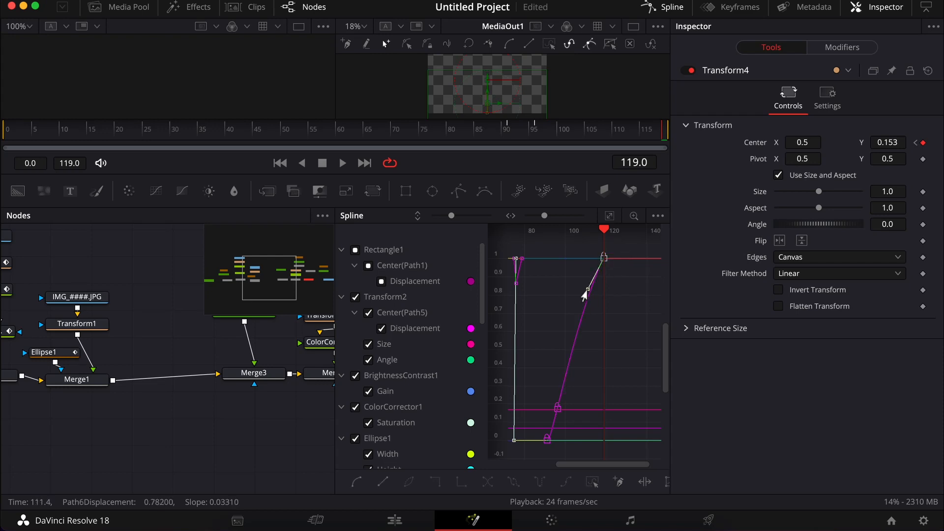
left_click_drag(585, 292, 603, 342)
left_click(501, 139)
key("space")
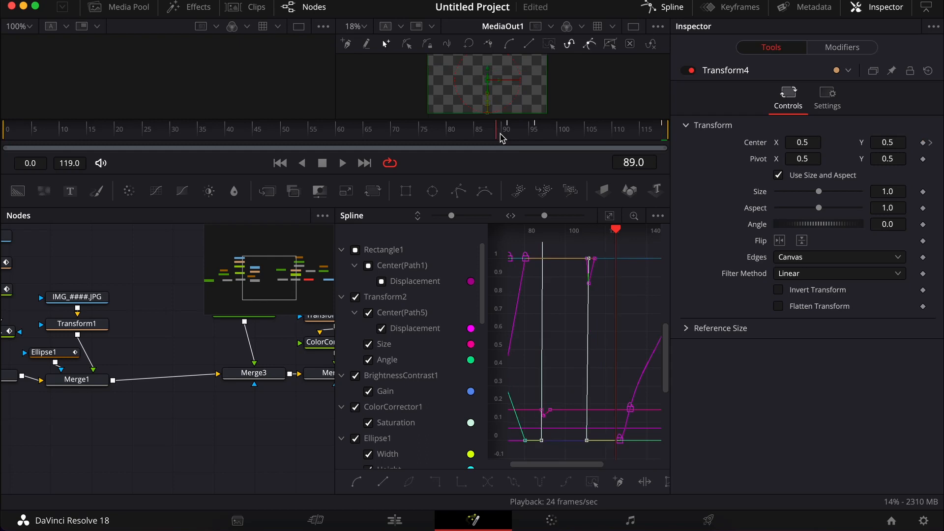
key("space")
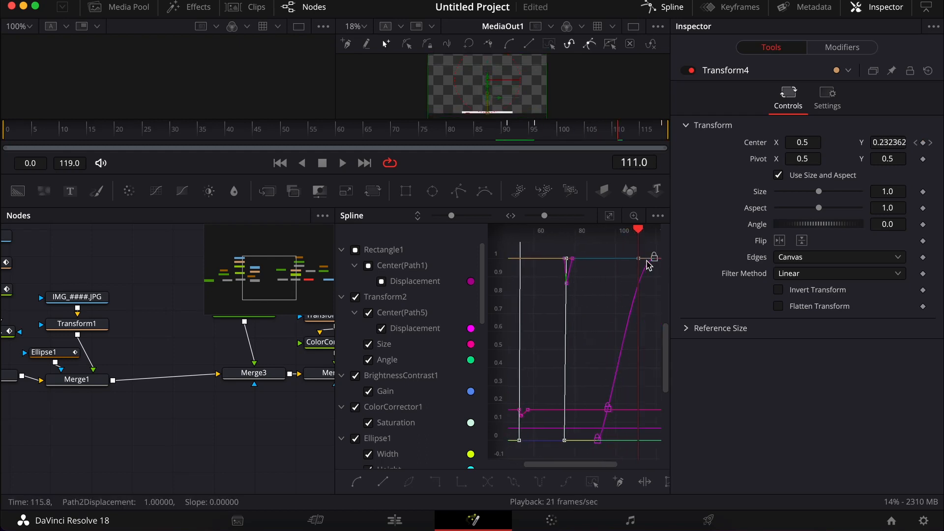
left_click(495, 131)
key("space")
key("space")
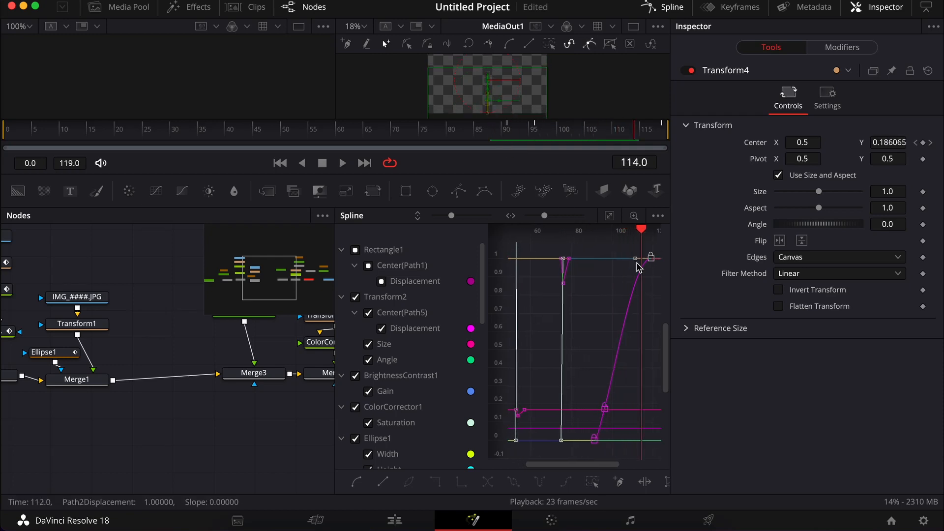
Lengthen the frame 119 keyframe's handle horizontally toward earlier frames for a stronger ease and replay the exit.
left_click_drag(633, 265, 598, 266)
left_click(492, 134)
key("space")
key("space")
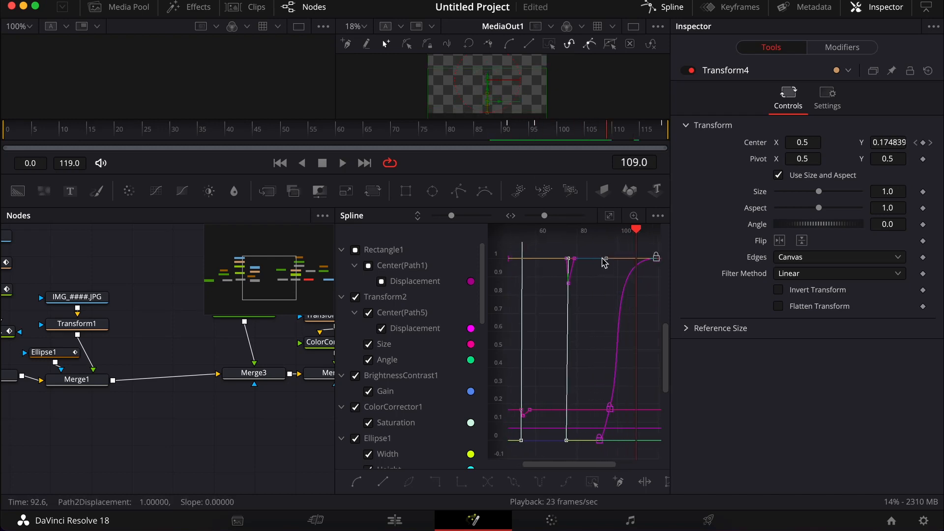
Shorten the frame 119 keyframe's handle slightly in small adjustments, replaying the exit to judge the timing.
left_click_drag(603, 266, 606, 266)
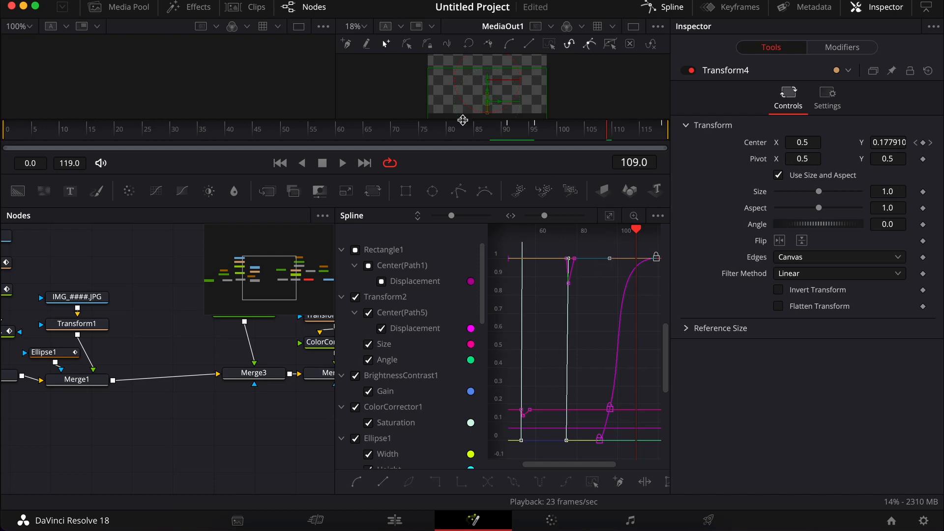
left_click(460, 136)
key("space")
key("space")
key("space")
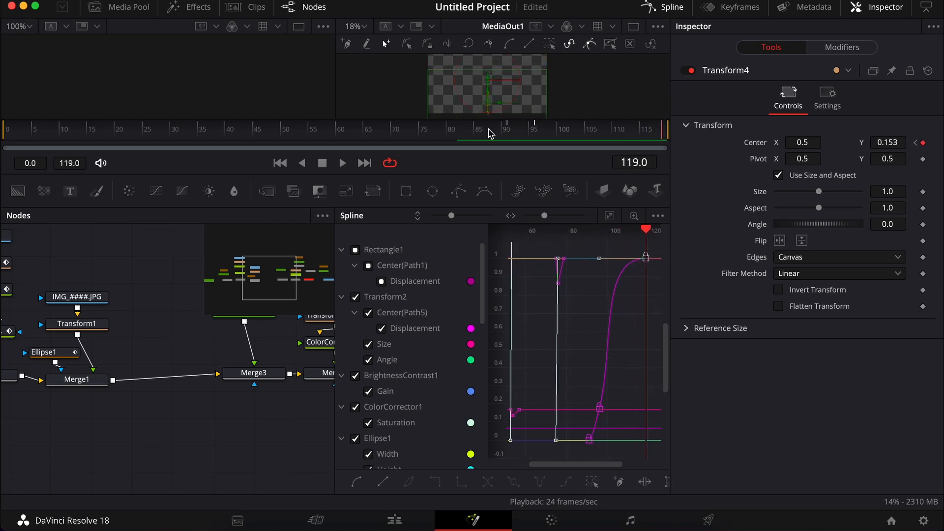
left_click_drag(599, 258, 606, 259)
key("space")
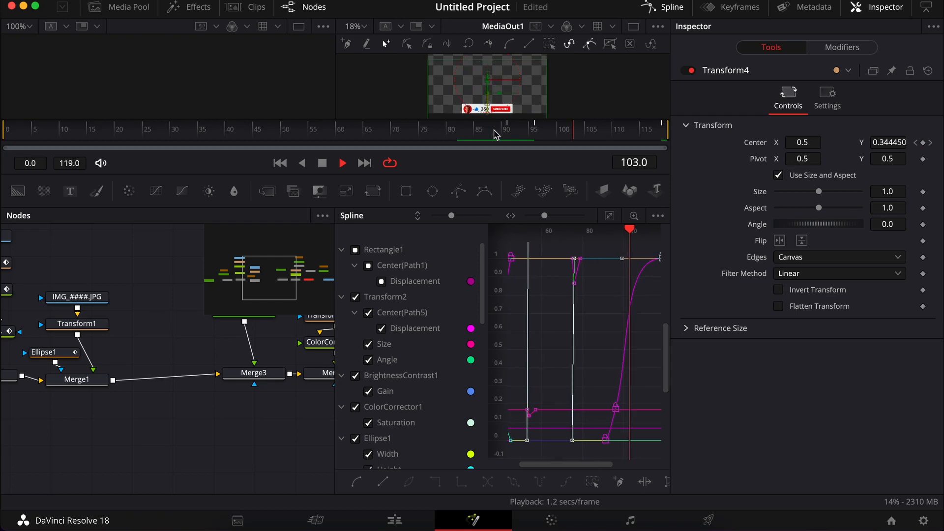
Nudge the frame 119 keyframe's handle slightly toward earlier frames and play back the whole banner on the Edit page timeline.
left_click_drag(612, 258, 610, 258)
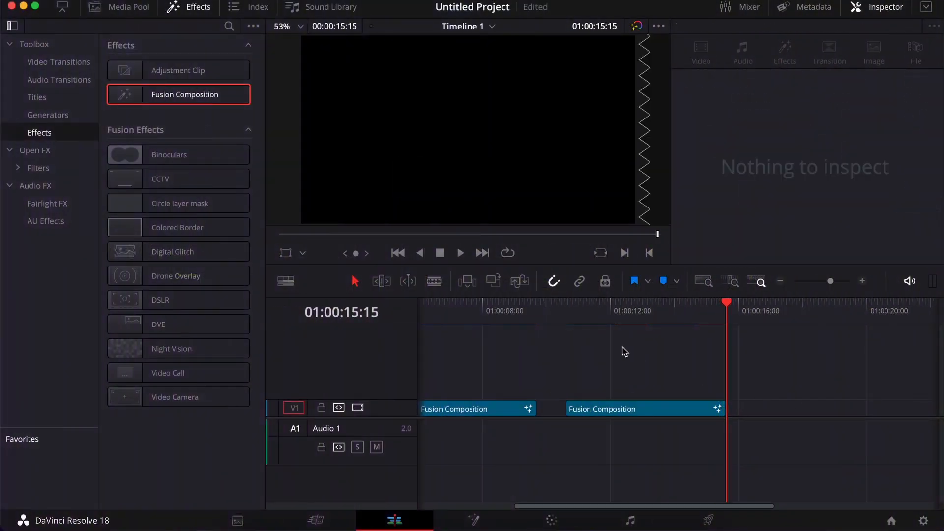
left_click(567, 317)
key("space")
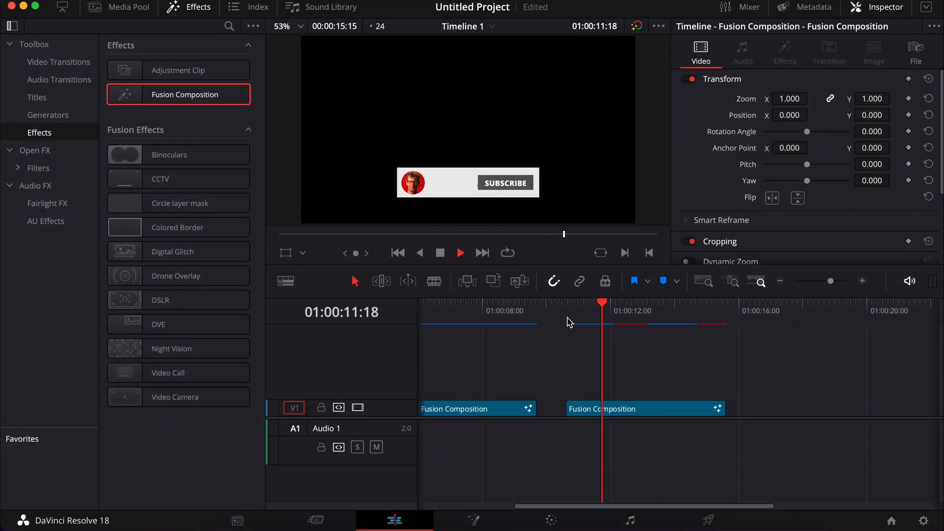
left_click(569, 319)
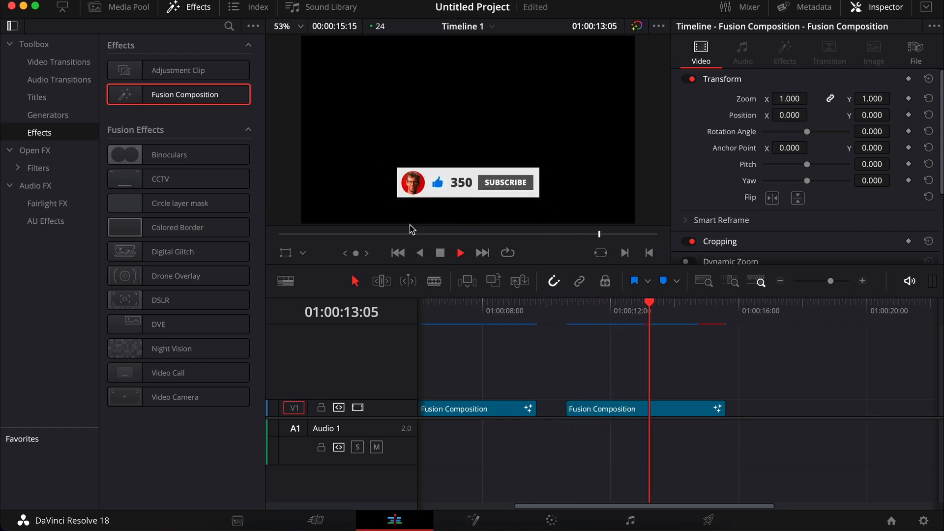
key("space")
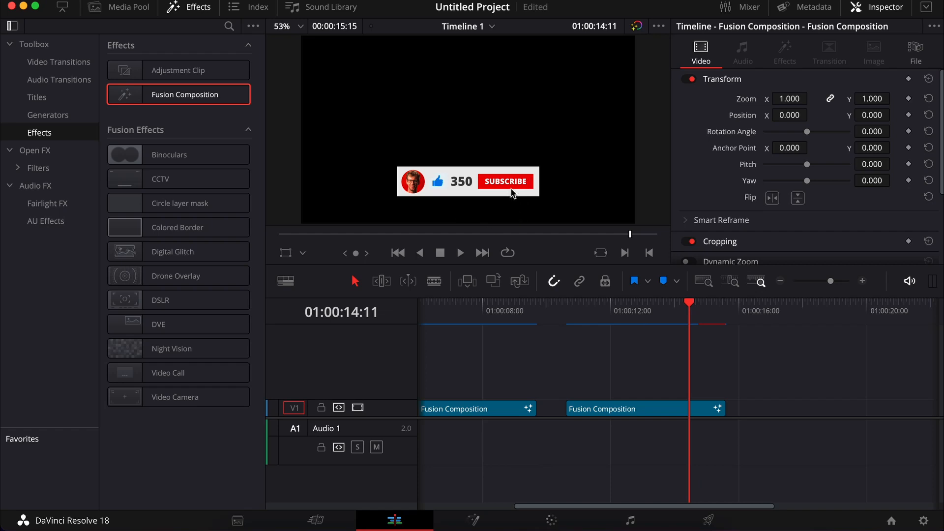
Check the Titles effects category, and reopen the banner composition in Fusion with the Inspector and Spline editor hidden.
left_click(639, 411)
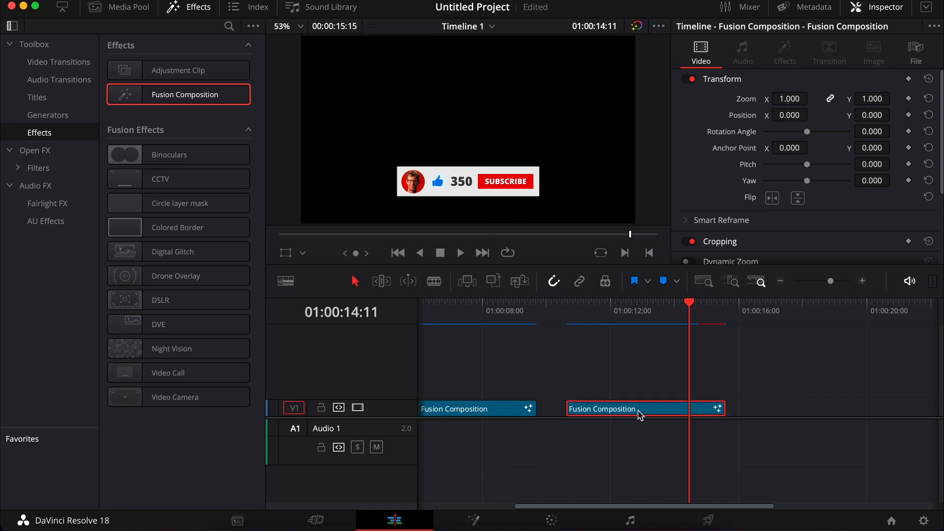
left_click(45, 99)
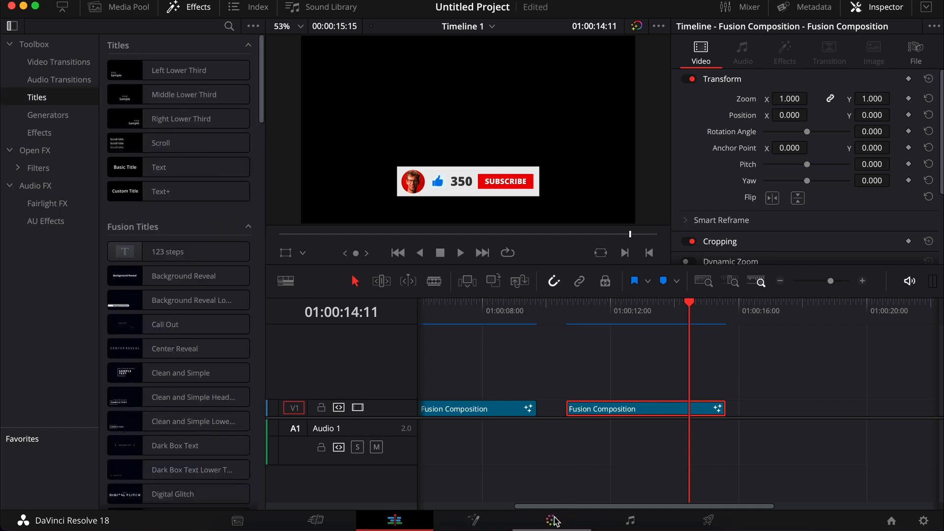
left_click(484, 524)
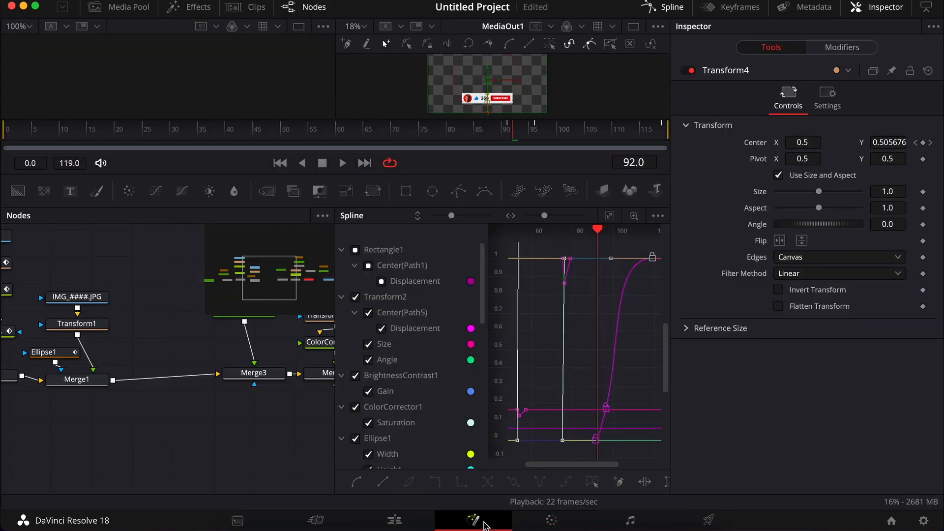
left_click(859, 10)
left_click(665, 7)
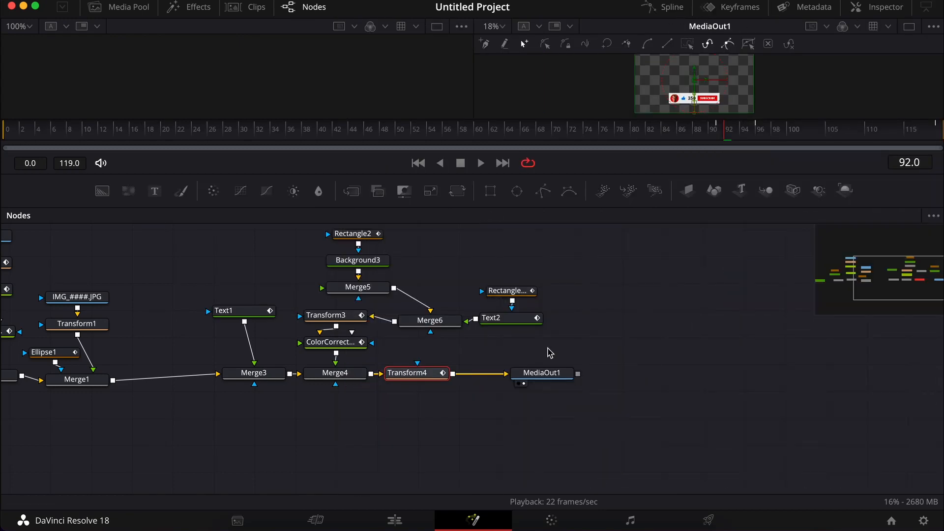
Select all nodes of the banner composition and start creating a macro from them.
scroll(522, 405, "down", 5)
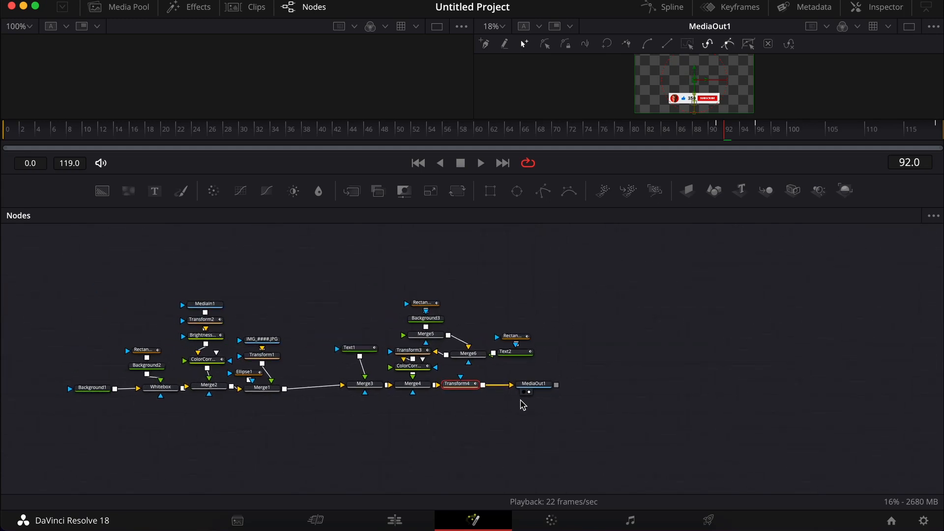
left_click_drag(64, 273, 669, 423)
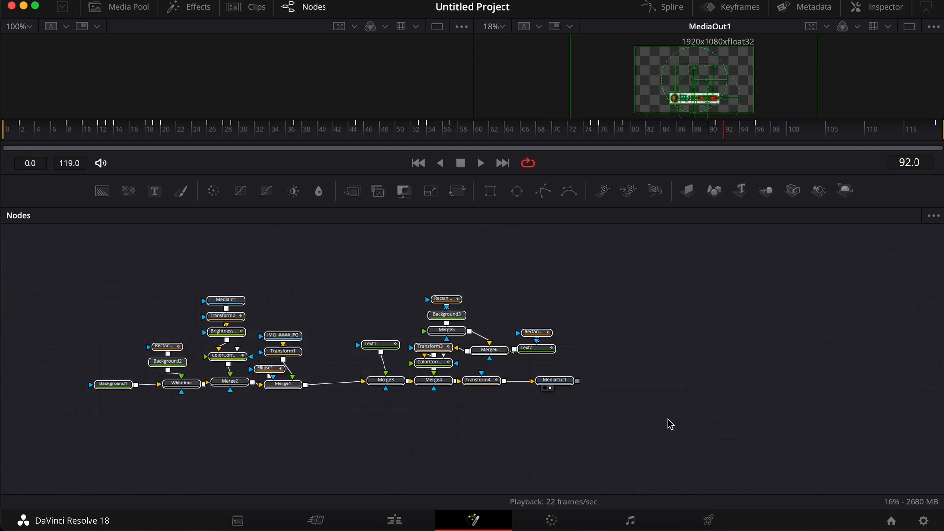
right_click(443, 381)
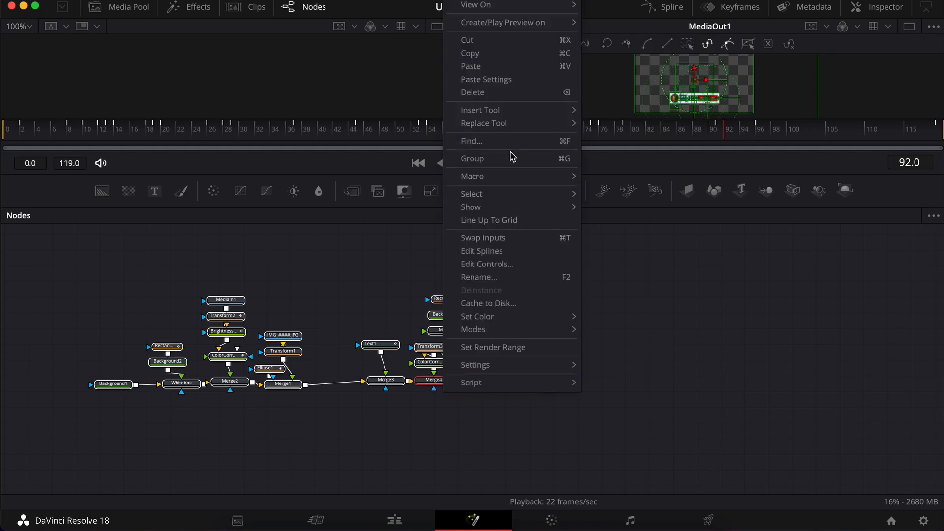
mouse_move(521, 177)
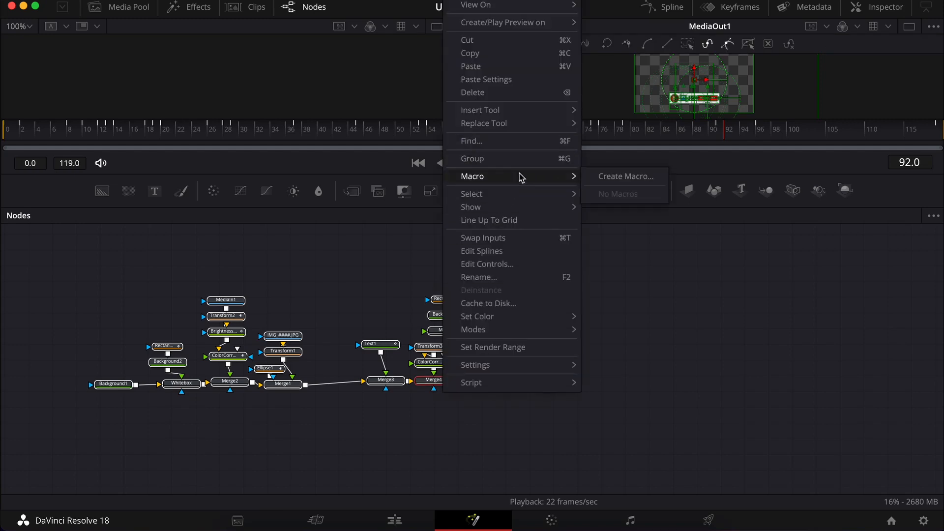
left_click(597, 180)
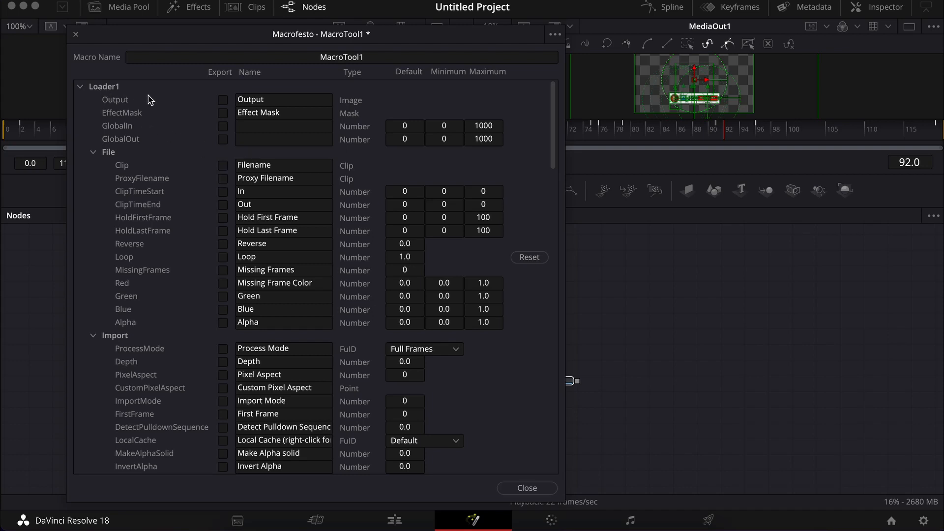
Choose which of Loader1's File parameters the macro exports, including the clip's Filename, and collapse the File and Import groups.
left_click(223, 166)
left_click(225, 206)
left_click(224, 231)
left_click(224, 205)
left_click(224, 191)
left_click(223, 178)
left_click(93, 153)
left_click(93, 165)
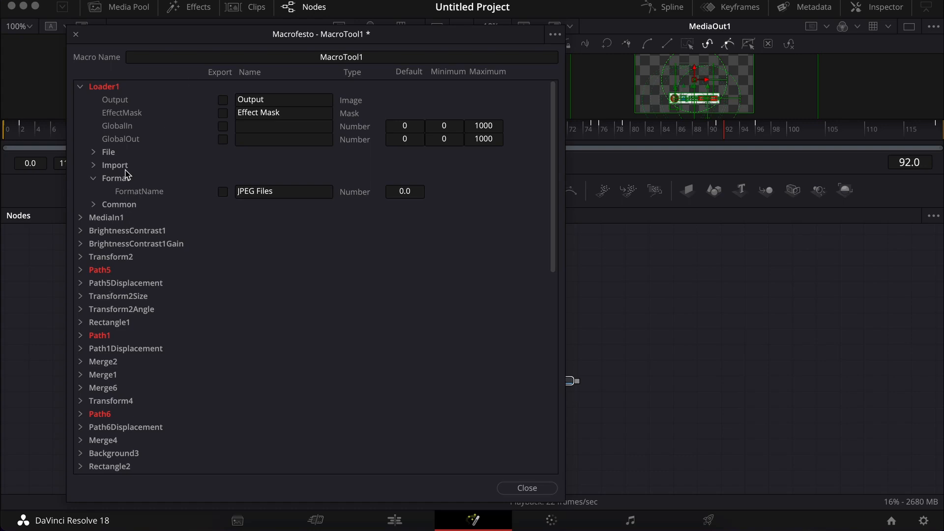
Move the macro window aside to view the node tree and look through the macro's list of nodes.
left_click_drag(182, 37, 770, 47)
left_click(592, 250)
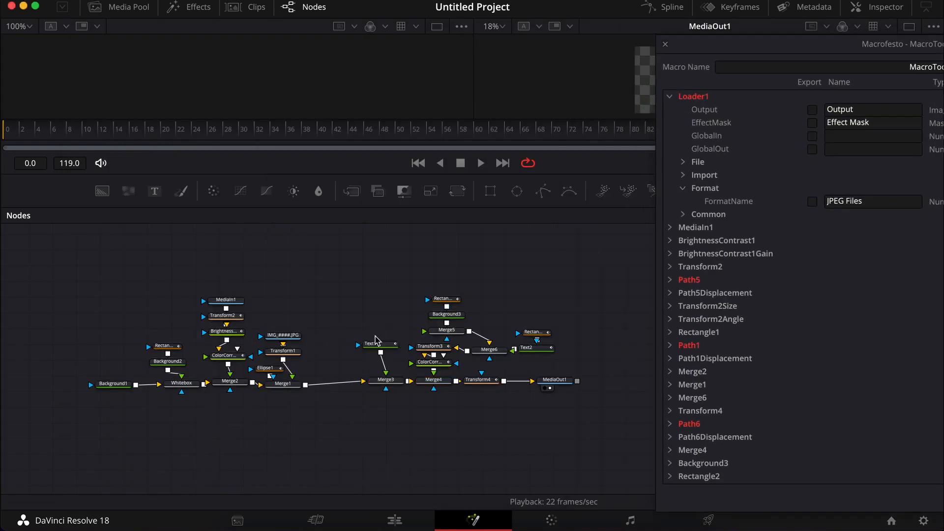
left_click_drag(754, 49, 404, 50)
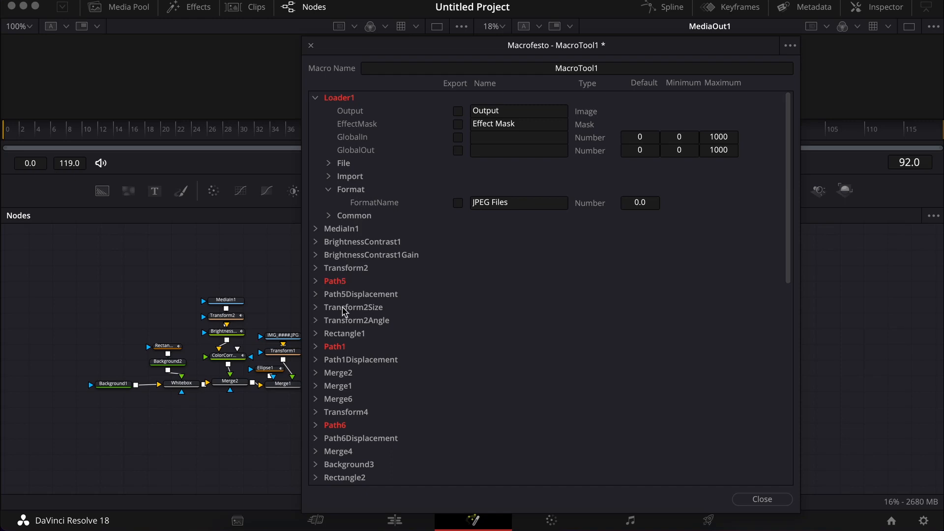
scroll(344, 421, "down", 6)
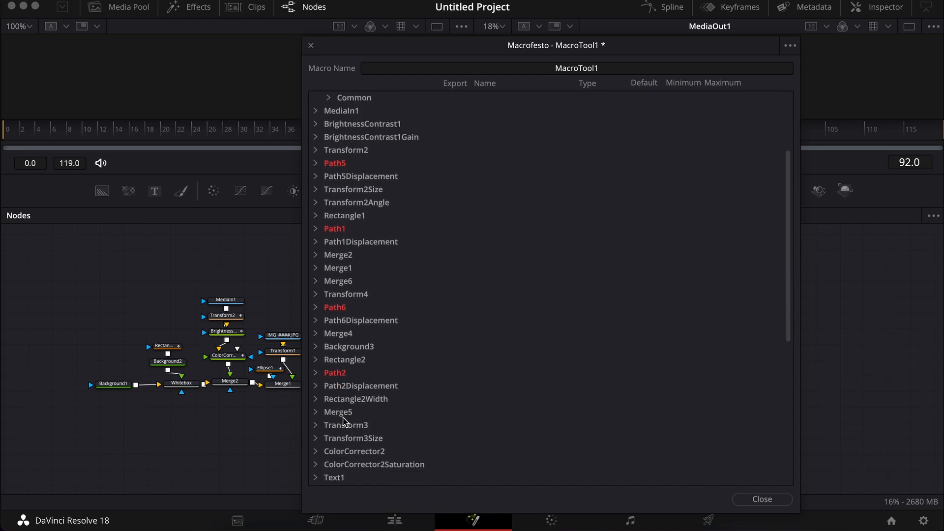
scroll(344, 422, "down", 3)
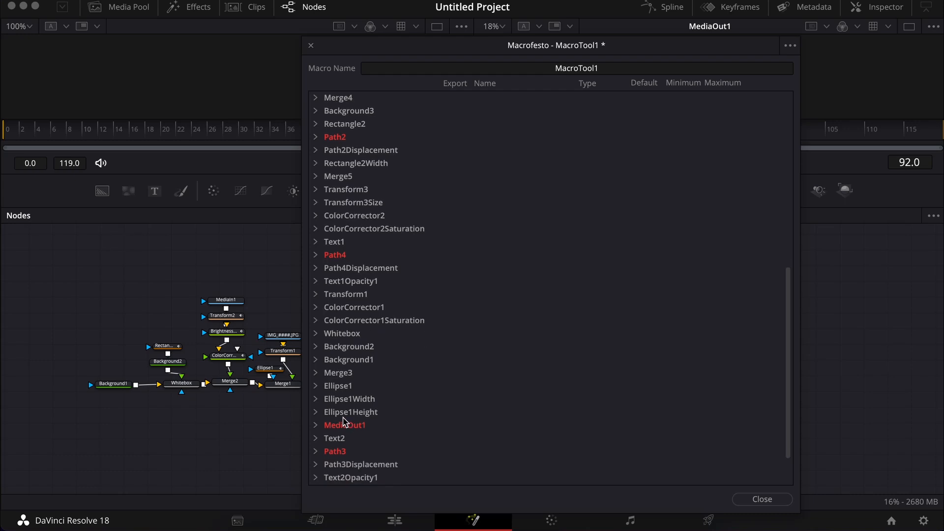
scroll(358, 248, "down", 2)
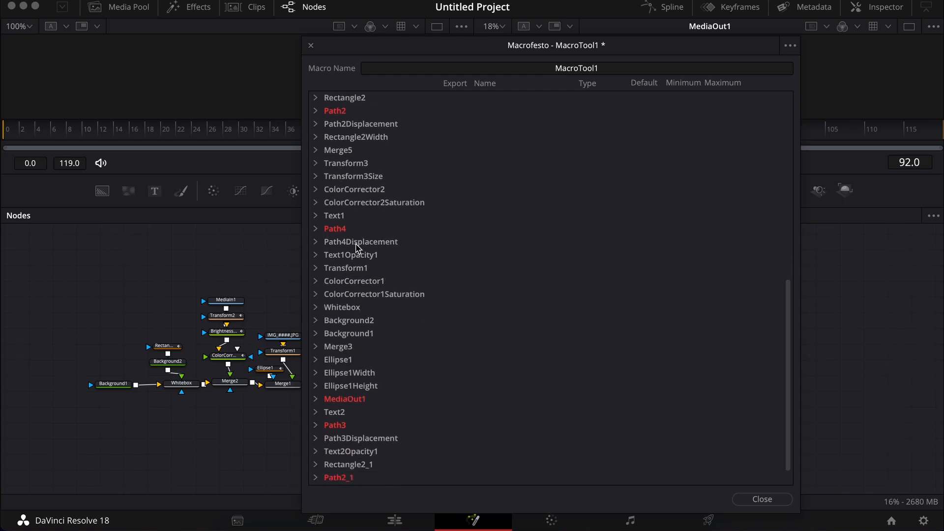
scroll(400, 231, "up", 2)
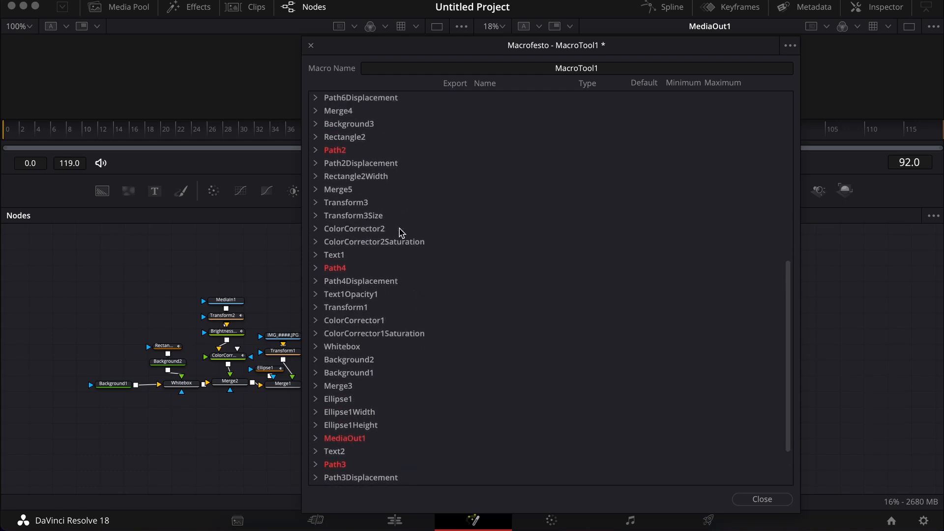
scroll(401, 231, "up", 2)
scroll(355, 147, "up", 2)
scroll(355, 148, "up", 3)
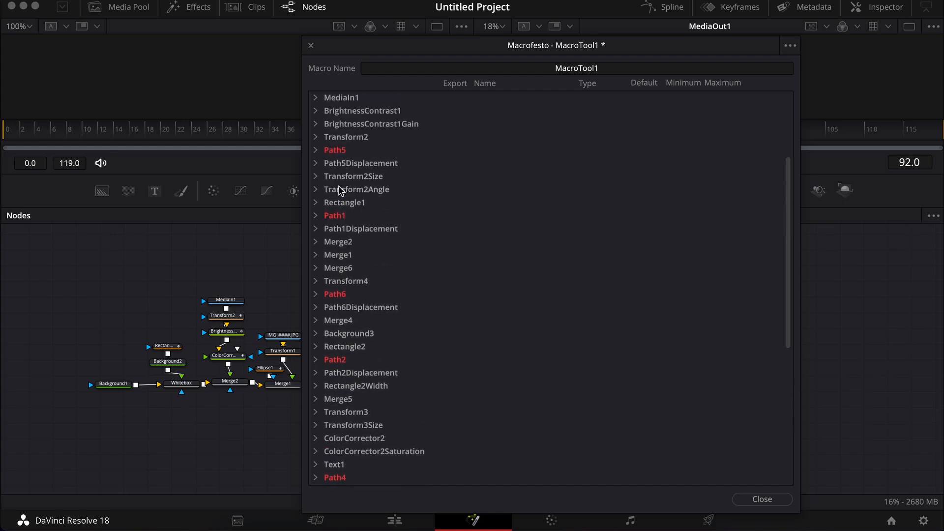
scroll(342, 219, "up", 4)
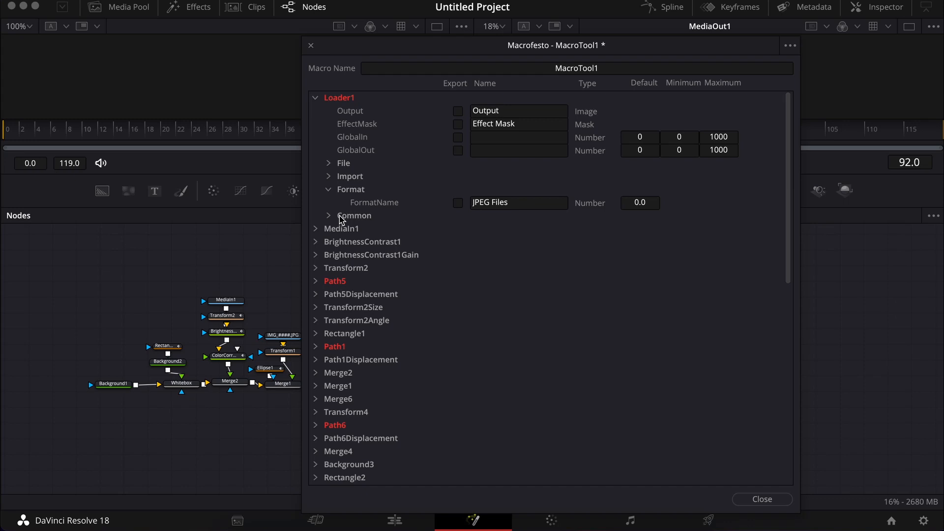
Mark Transform1's Center, Pivot, Use Size and Aspect, Size, Aspect, X Size and Angle for export in the macro.
scroll(342, 218, "down", 9)
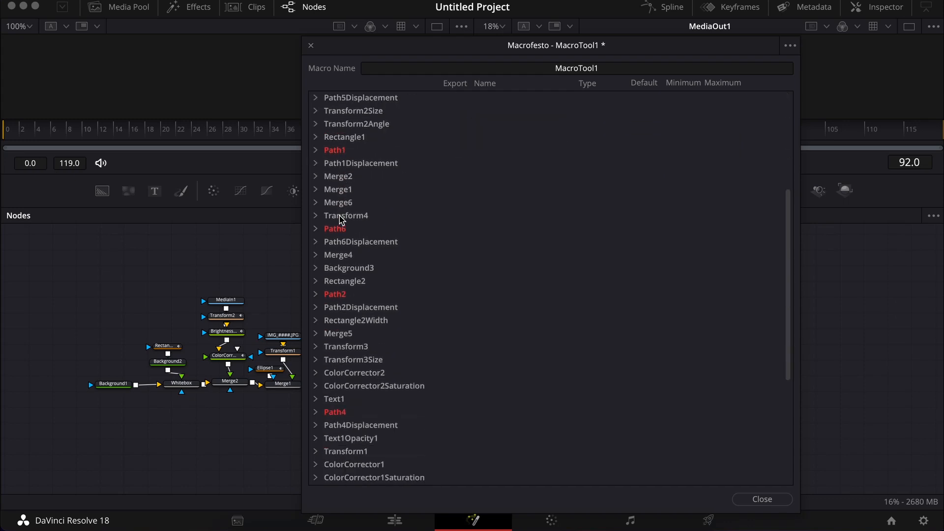
left_click(319, 350)
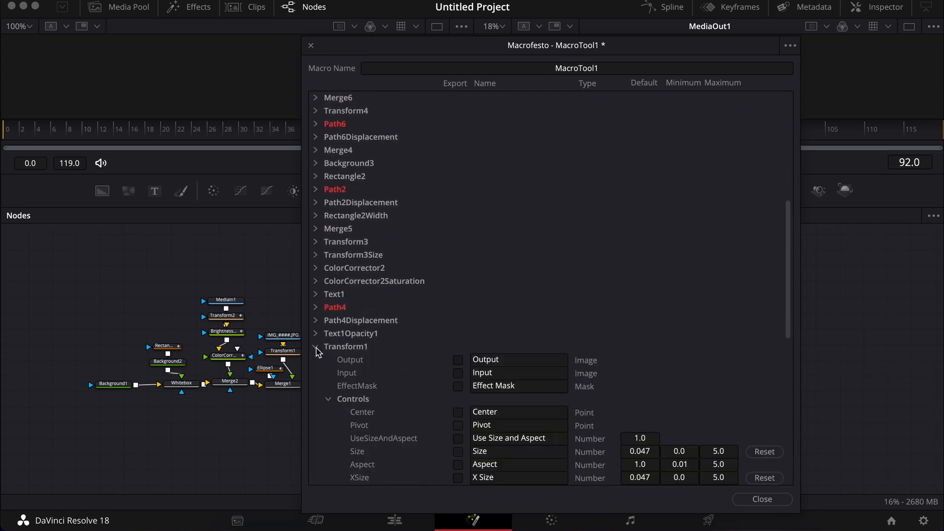
scroll(494, 377, "down", 4)
scroll(494, 377, "down", 2)
left_click(458, 203)
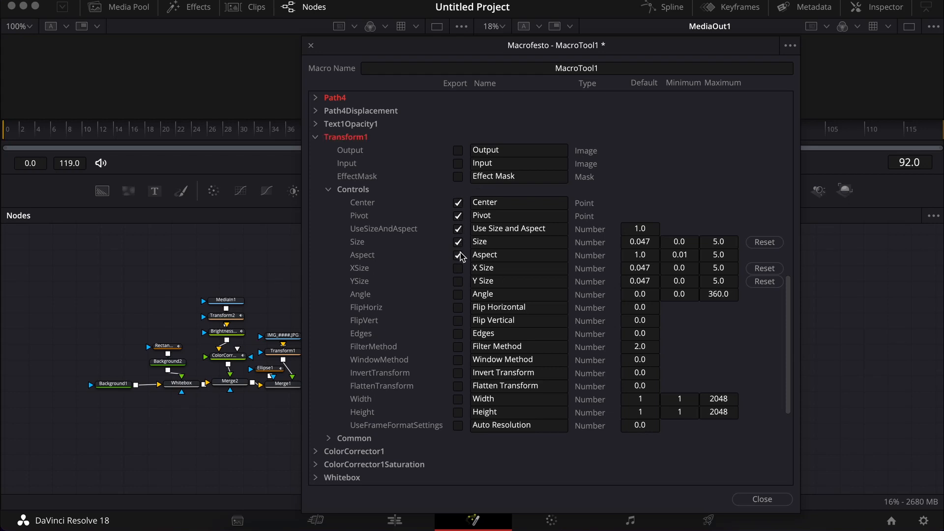
left_click(459, 268)
left_click(458, 295)
left_click(316, 138)
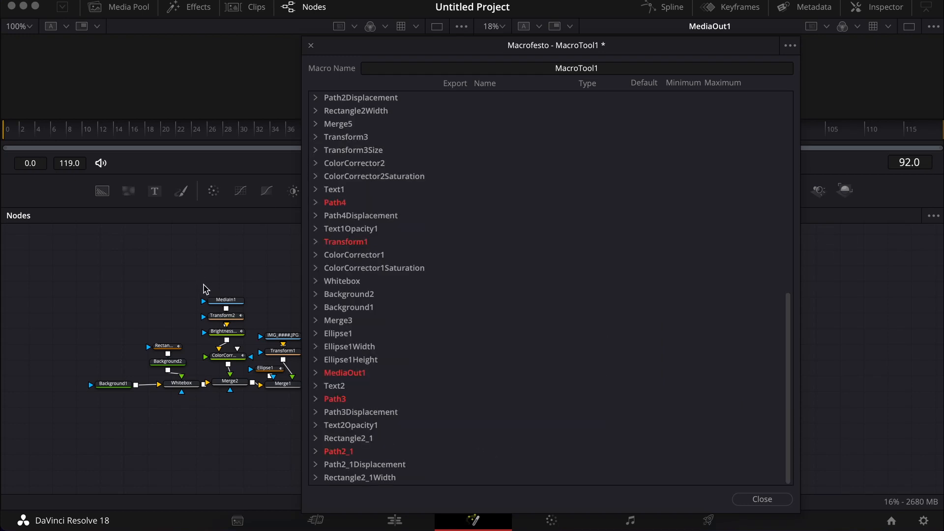
Mark Text1's Styled Text, Font, Style, Color, Green 1, Blue 1, Alpha 1 and Size for export in the macro.
scroll(205, 288, "right", 3)
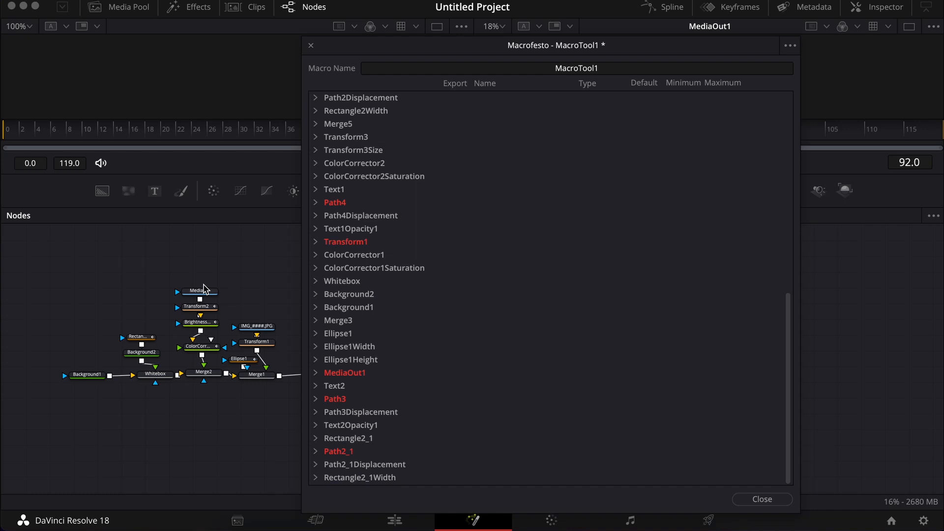
left_click_drag(348, 45, 488, 35)
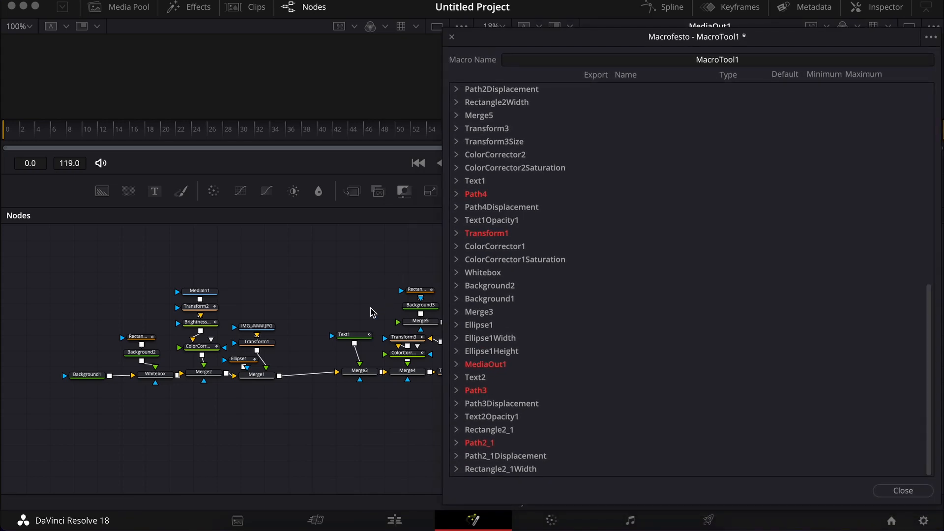
left_click(359, 339)
left_click_drag(586, 45, 483, 34)
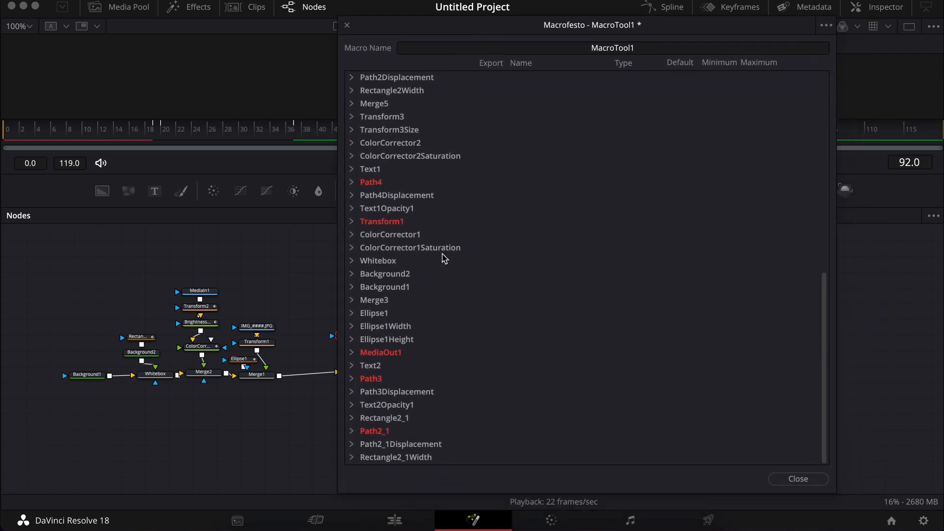
scroll(444, 258, "up", 1)
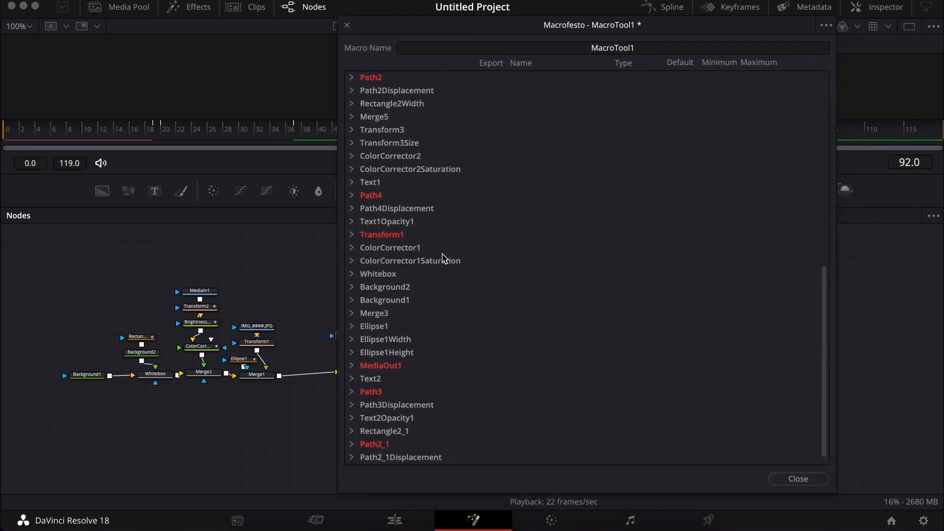
left_click(352, 183)
left_click(373, 249)
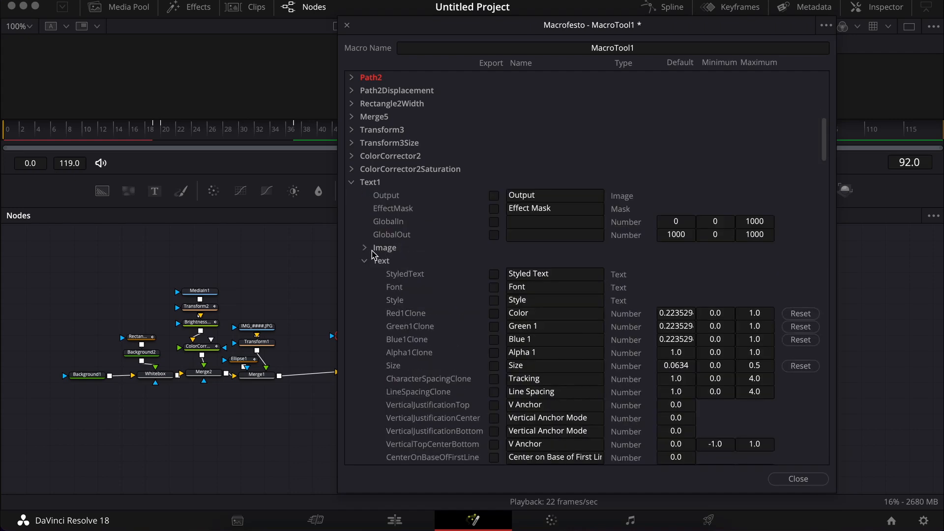
left_click(493, 274)
scroll(496, 363, "down", 3)
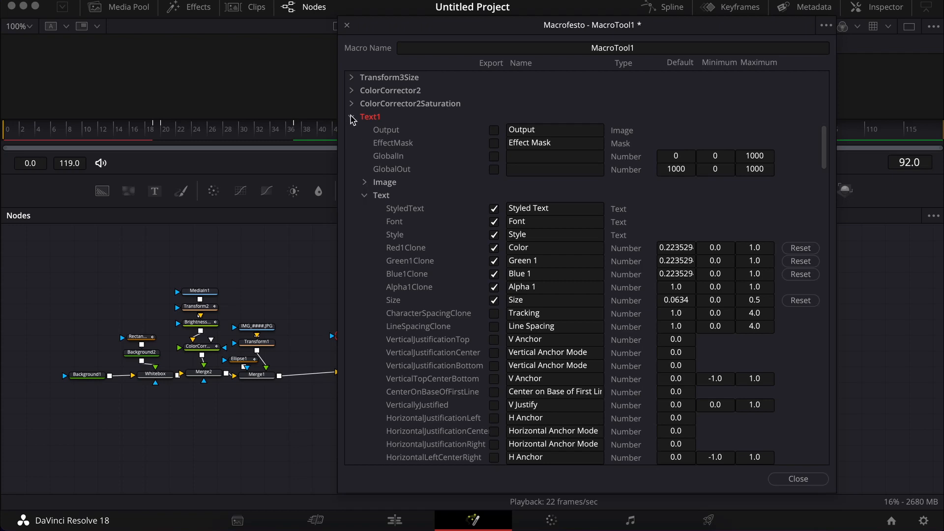
left_click(351, 117)
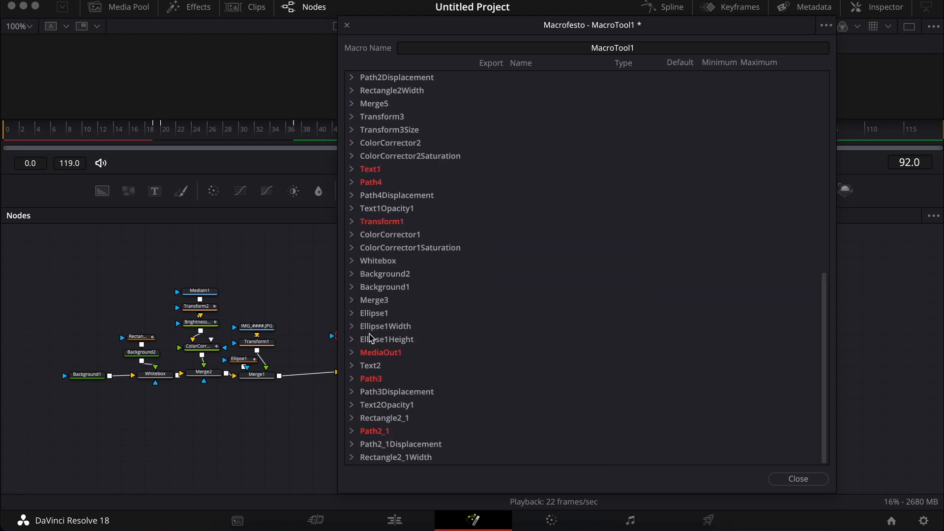
Reposition the macro window and collapse the Loader1 entry in its node list.
left_click_drag(402, 30, 384, 56)
scroll(401, 222, "up", 10)
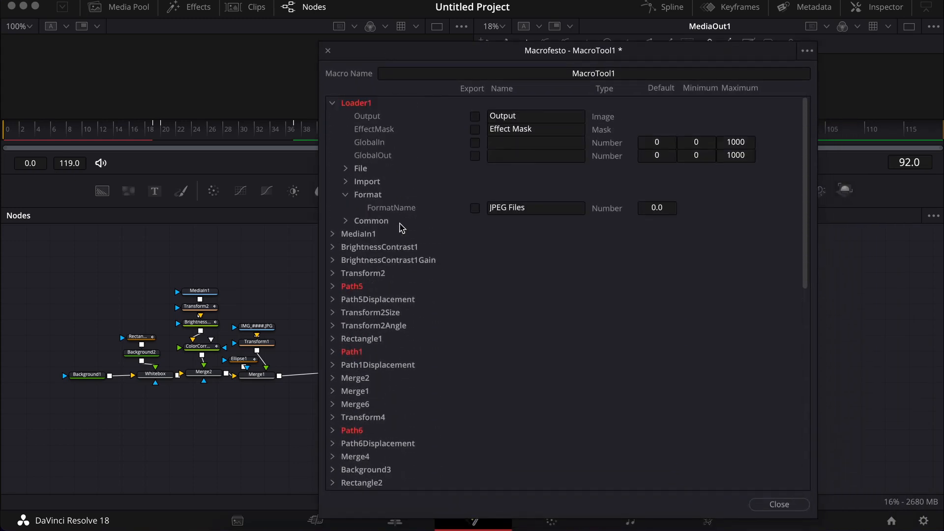
left_click(332, 104)
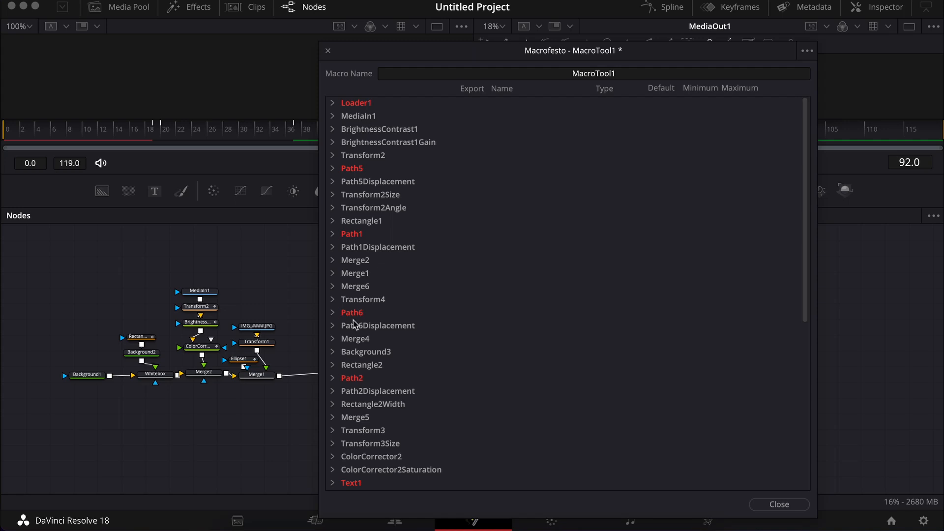
Mark Text2's Styled Text, Font, Style, Color, Green 1, Blue 1, Alpha 1 and Size for export in the macro.
scroll(354, 325, "down", 7)
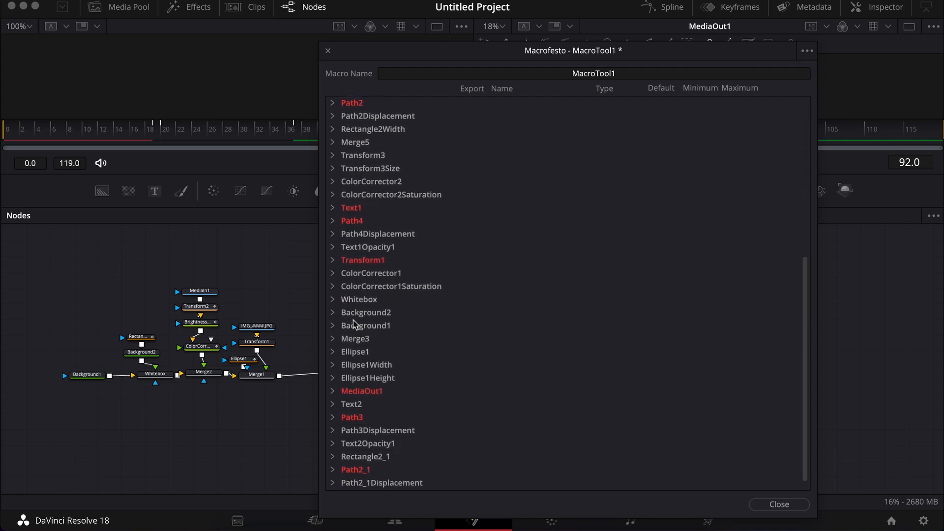
left_click(332, 404)
scroll(460, 302, "down", 6)
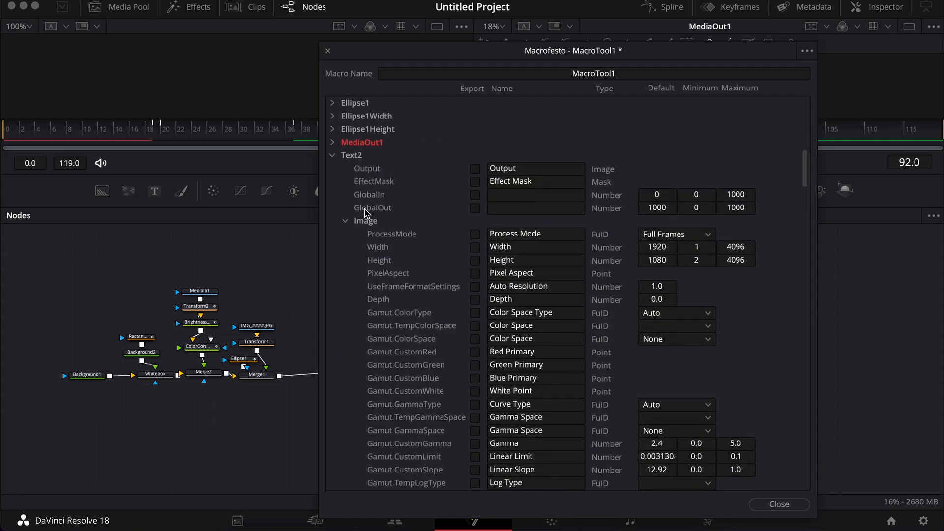
left_click(346, 221)
scroll(450, 266, "down", 2)
left_click(474, 168)
left_click(475, 181)
left_click(474, 194)
left_click(474, 207)
left_click(475, 221)
left_click(474, 233)
left_click(475, 246)
left_click(475, 259)
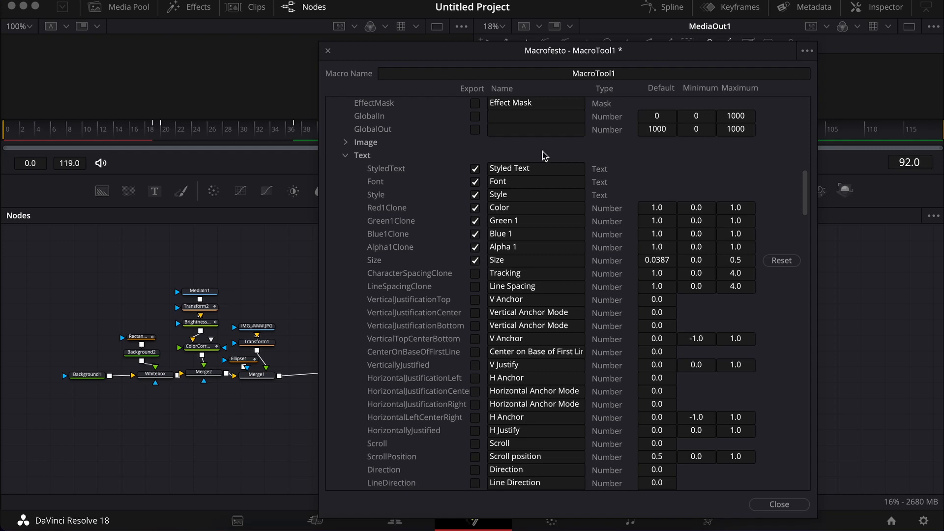
left_click(346, 155)
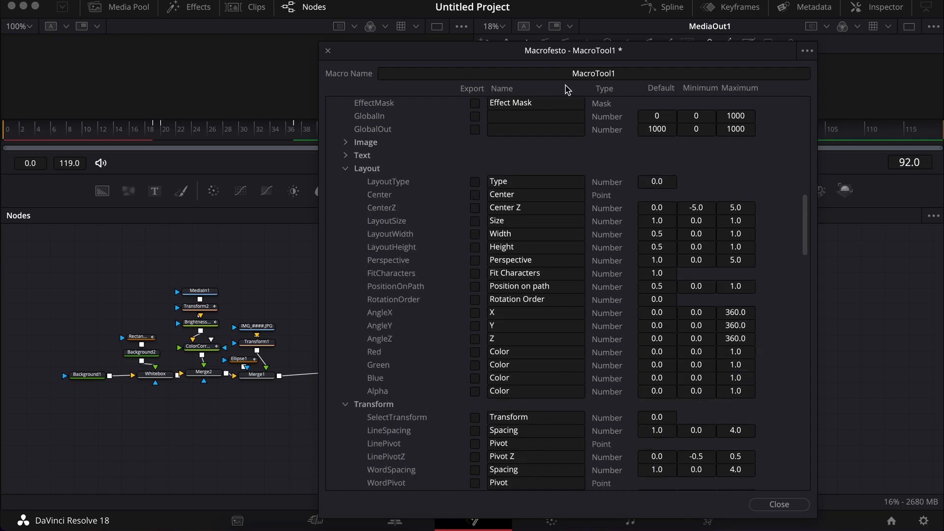
Name the macro "Youtube button creative wow".
left_click(571, 74)
type("Youtu")
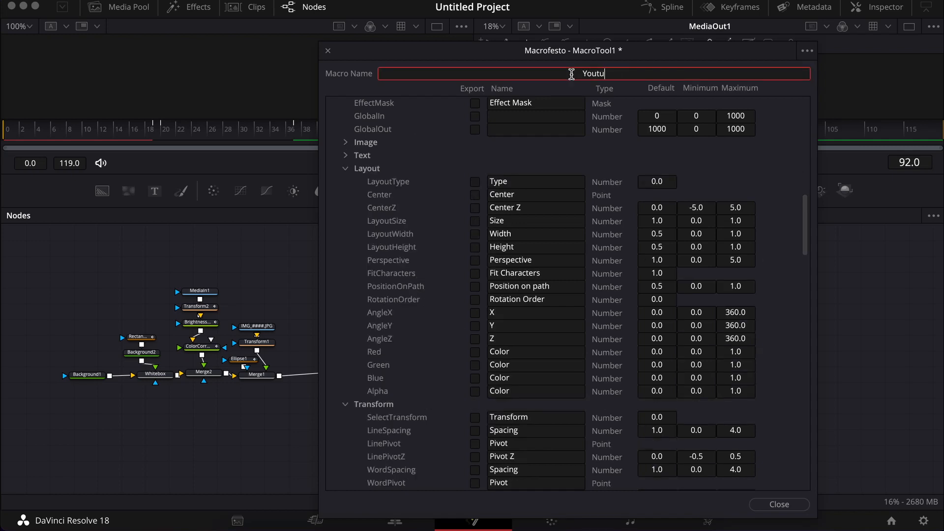
type("be button creative wow")
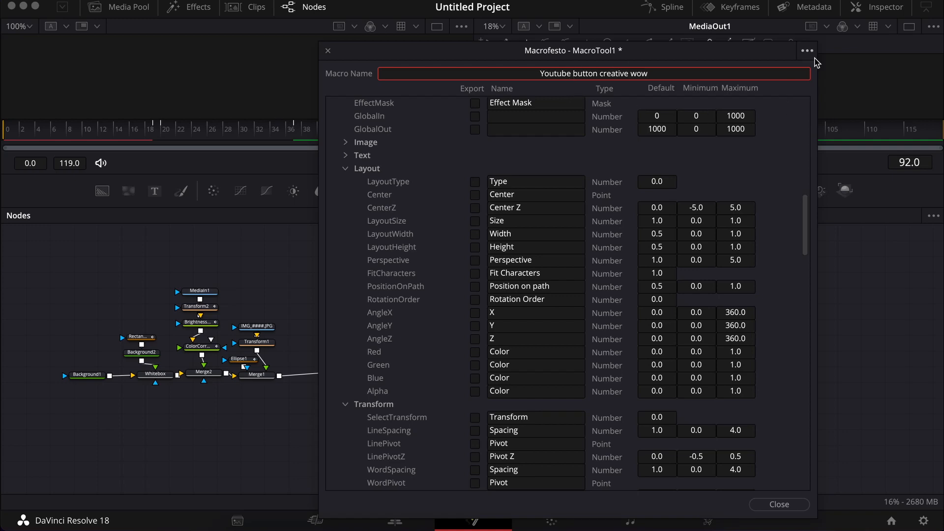
Save the macro as a .setting file in the Titles folder and close the macro window.
left_click(807, 51)
left_click(831, 96)
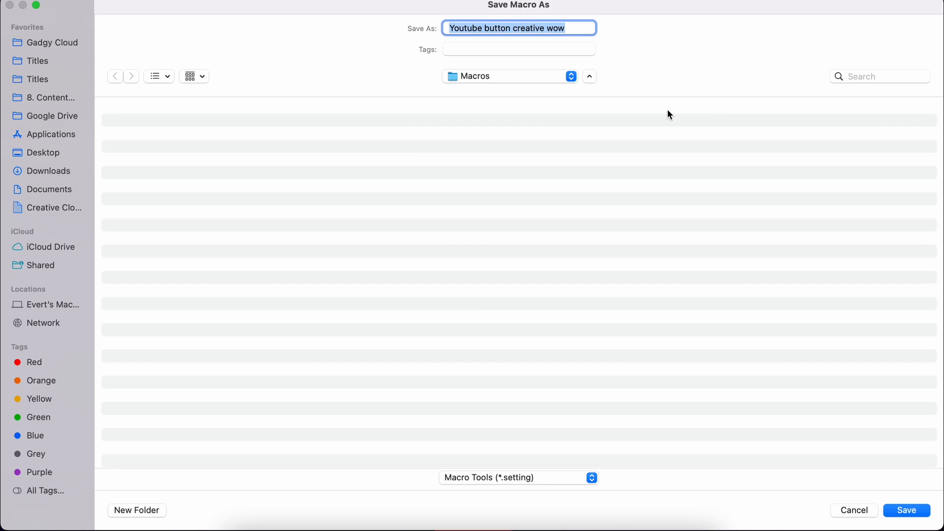
left_click(47, 60)
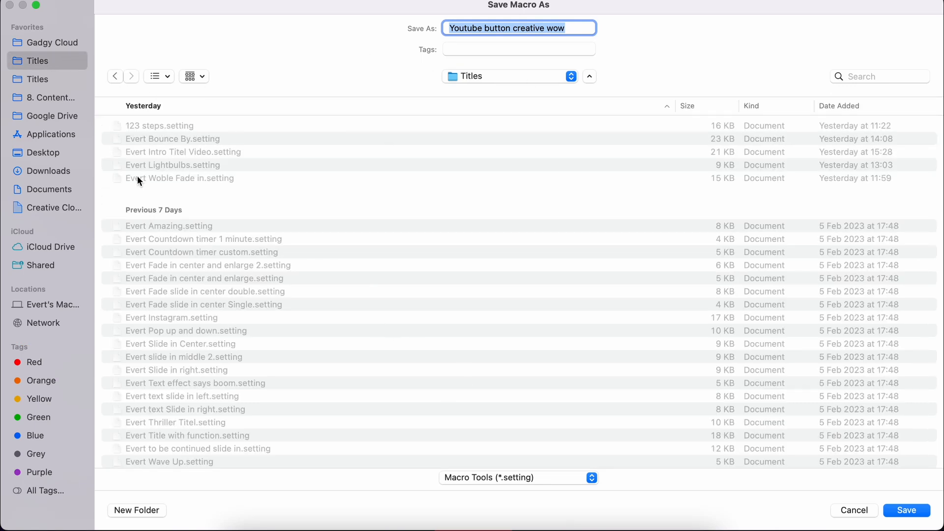
left_click(58, 79)
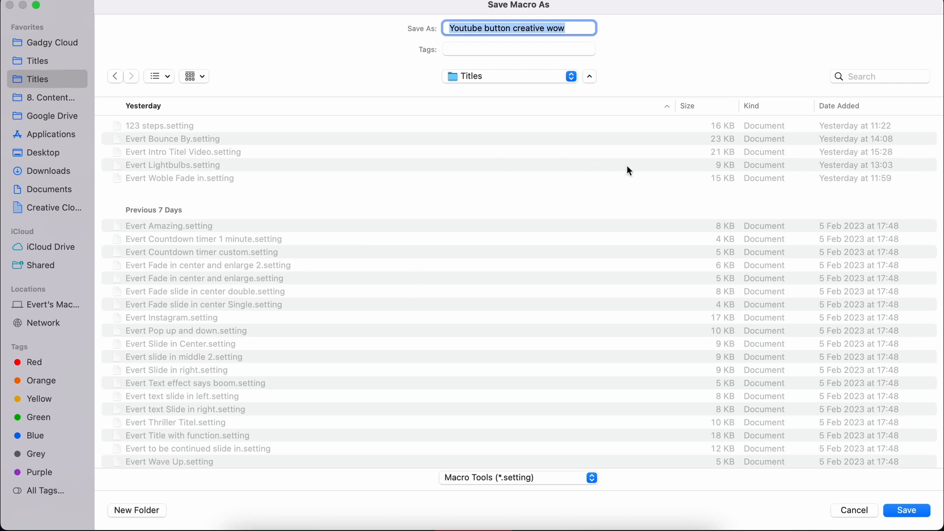
left_click(916, 514)
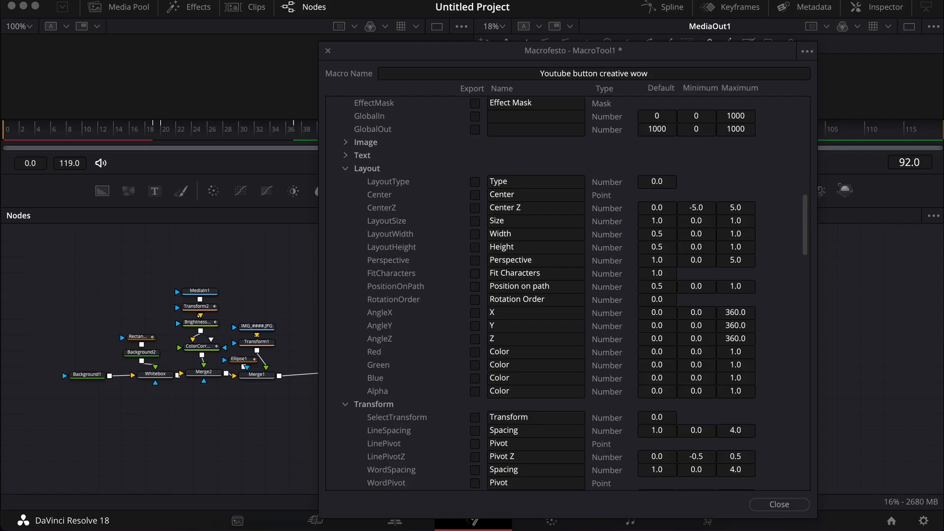
left_click(779, 504)
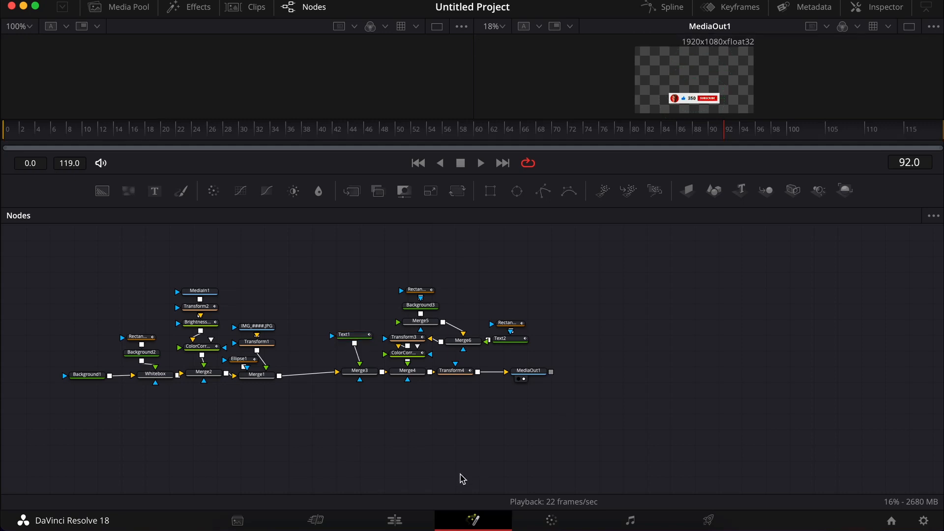
On the Edit page, find the Youtube button creative wow title and place it on track V1 after the existing compositions, around 01:00:20:04.
left_click(395, 519)
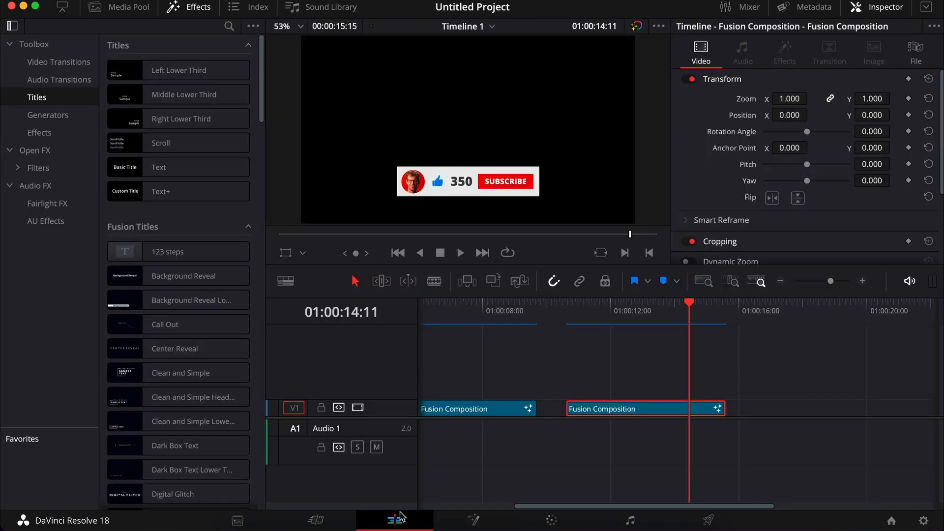
scroll(734, 359, "right", 5)
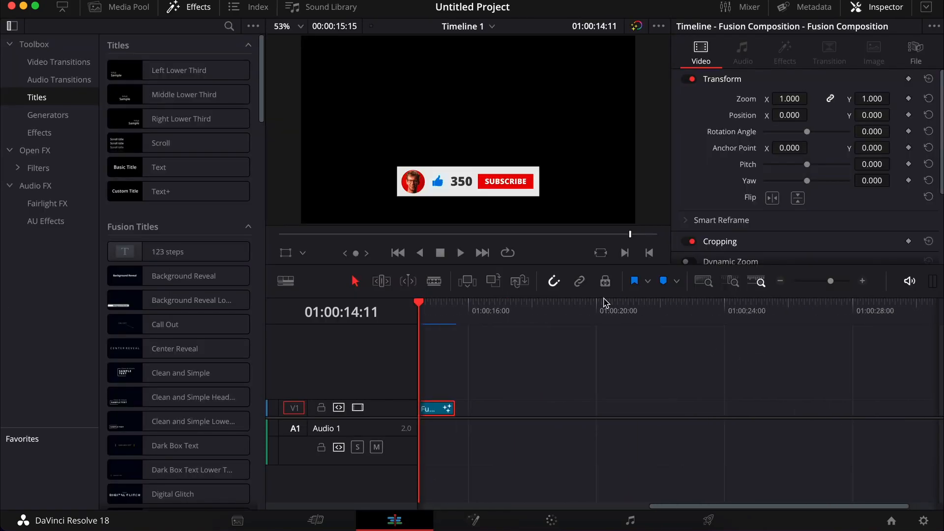
left_click(603, 321)
left_click(649, 368)
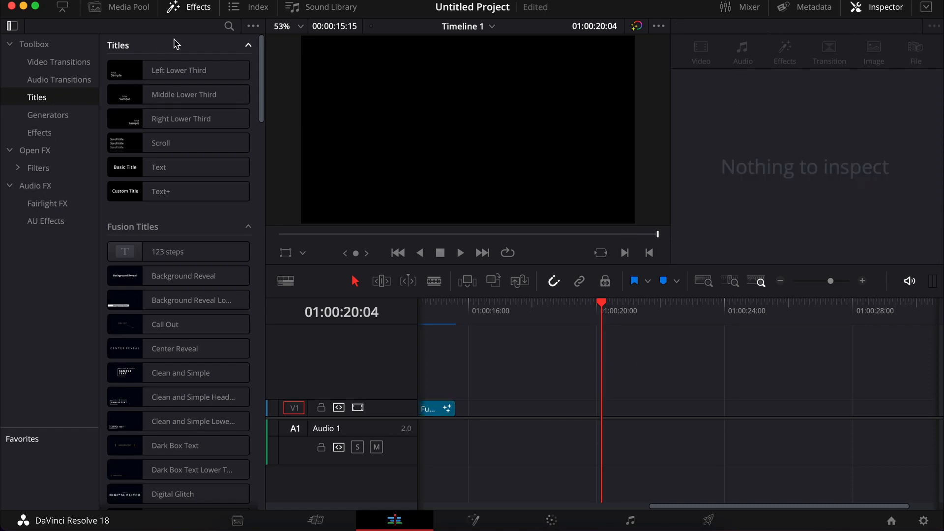
left_click(229, 26)
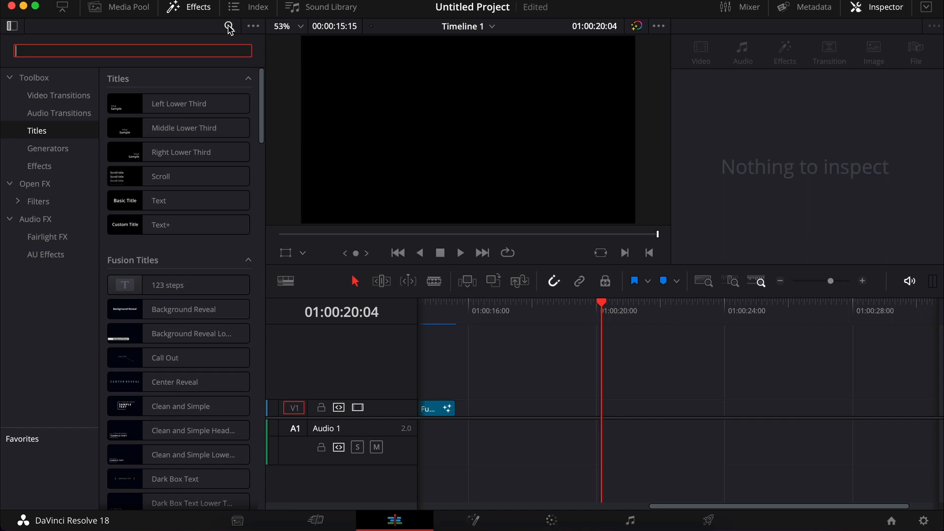
type("youtube")
left_click_drag(177, 101, 548, 410)
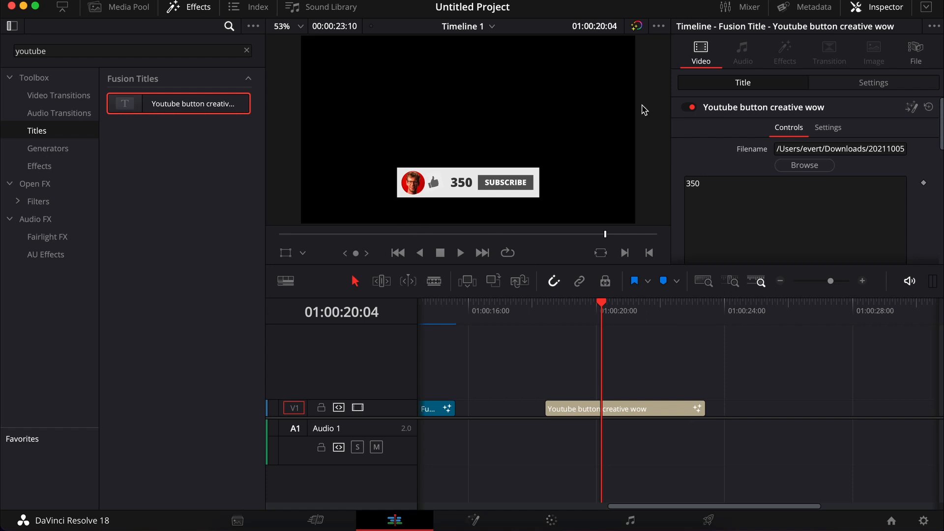
Change the title's count text to 34784 and reduce its size to 0.0498 so it fits beside the subscribe button.
left_click(718, 201)
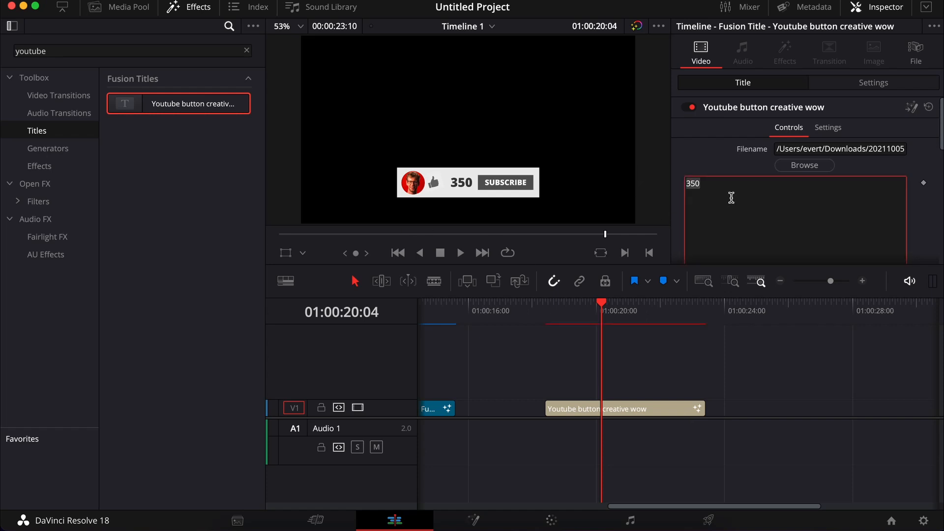
type("34789")
key("BackSpace")
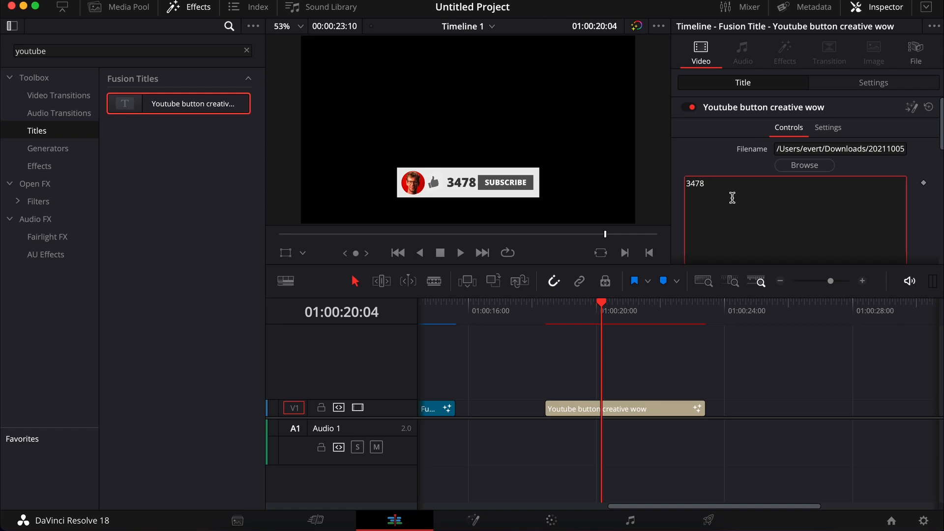
type("4")
scroll(732, 198, "down", 5)
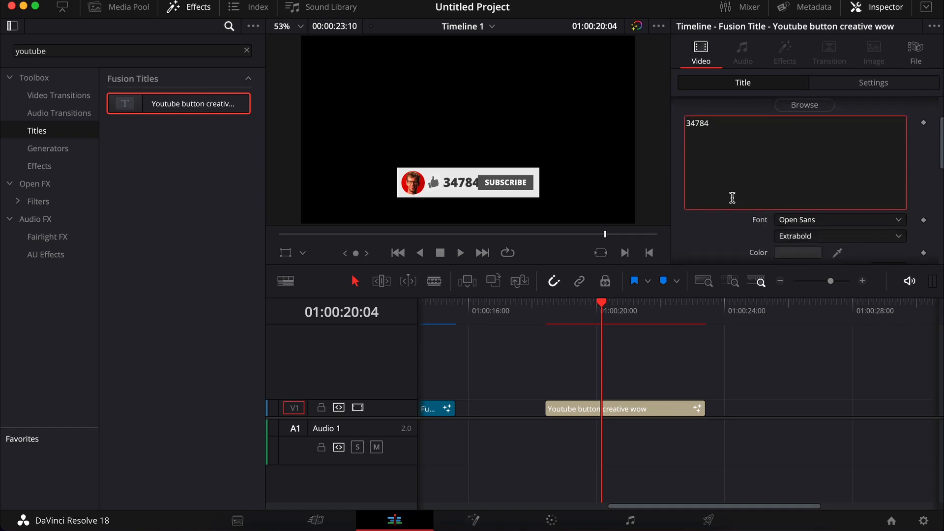
left_click_drag(896, 235, 883, 236)
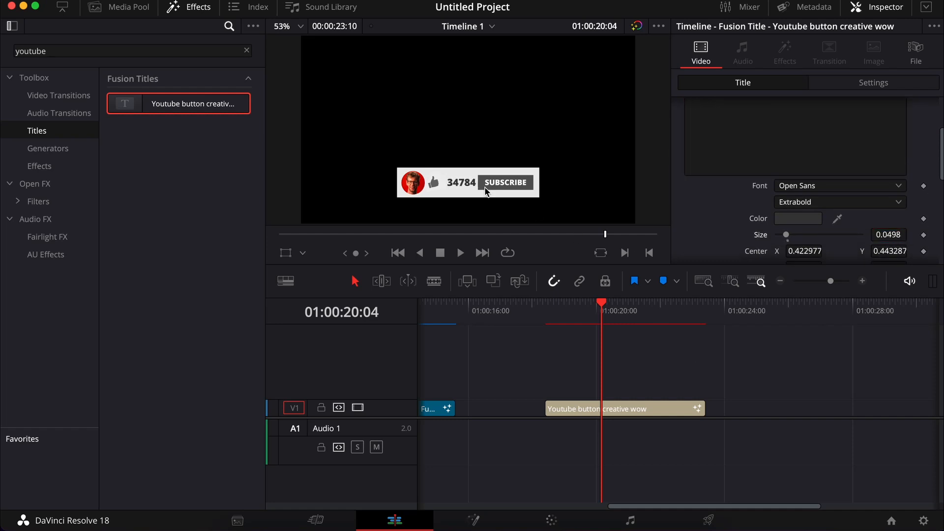
Preview the title at 01:00:21:20 and replace its picture file with background gradient_3.1.1.jpg from the Downloads folder.
scroll(694, 186, "down", 5)
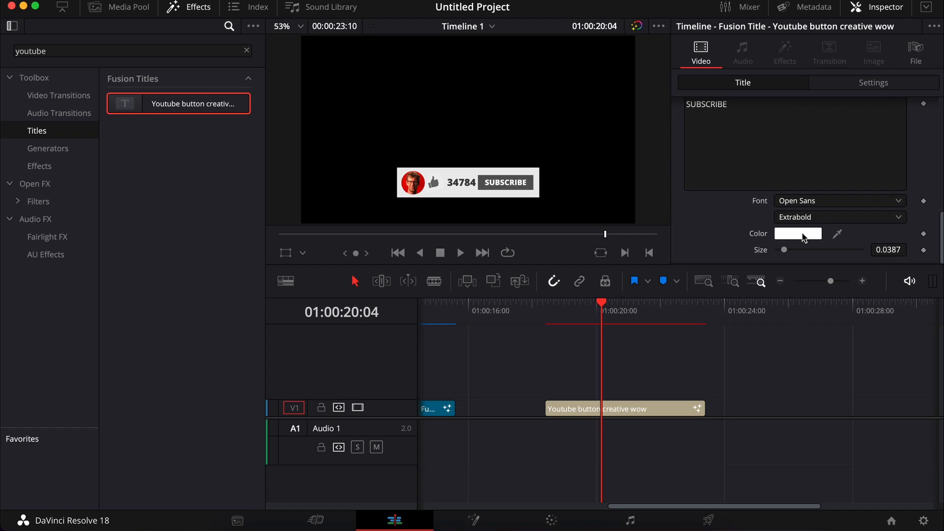
left_click_drag(571, 317, 653, 316)
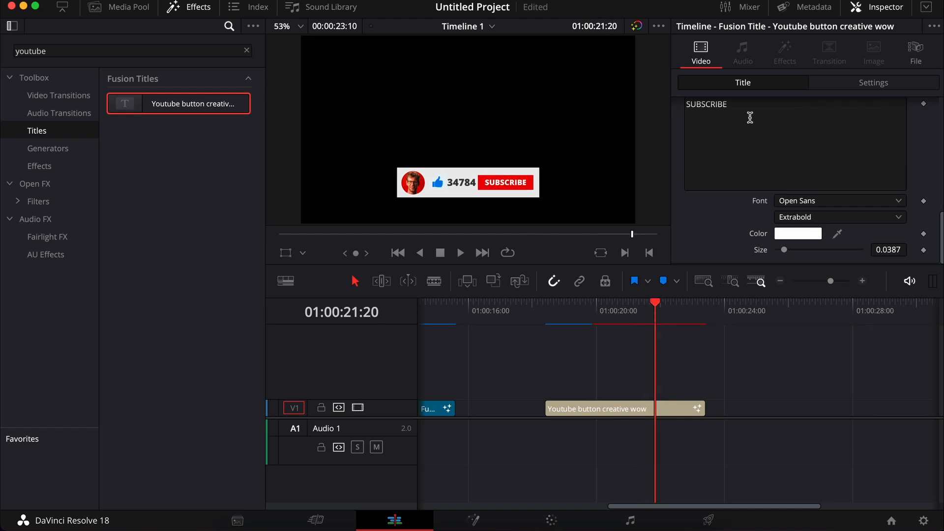
scroll(749, 118, "up", 10)
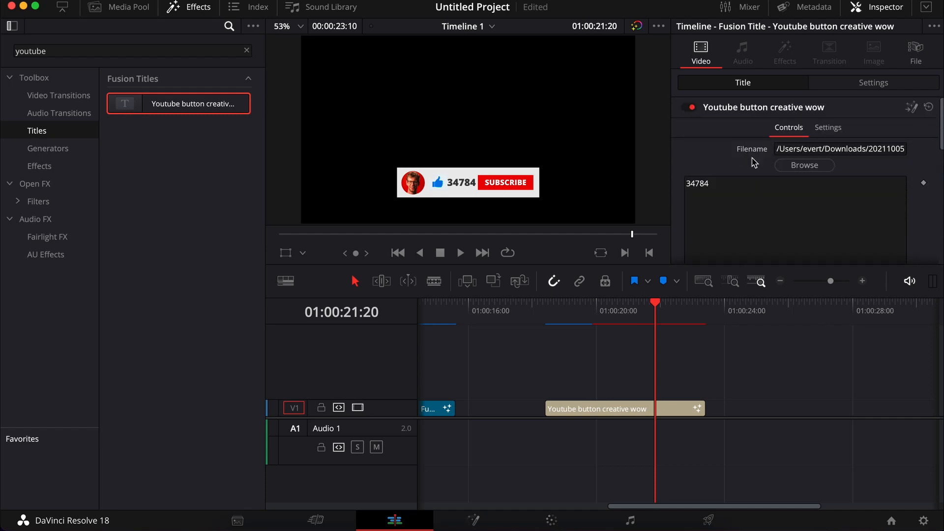
left_click(806, 166)
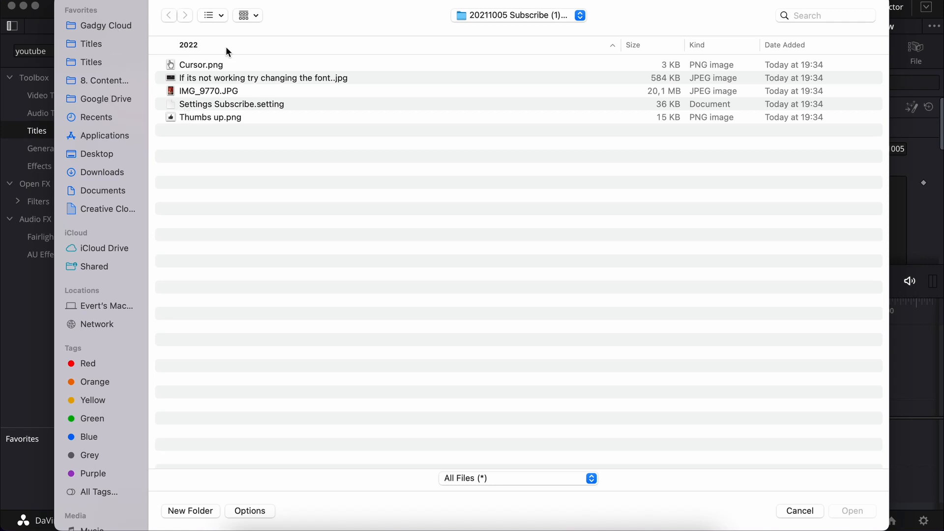
left_click(92, 174)
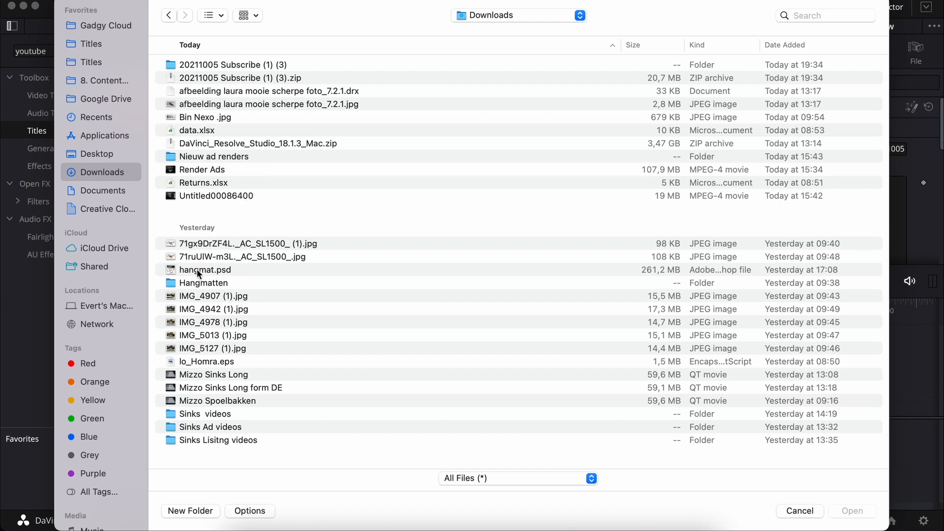
scroll(199, 274, "down", 15)
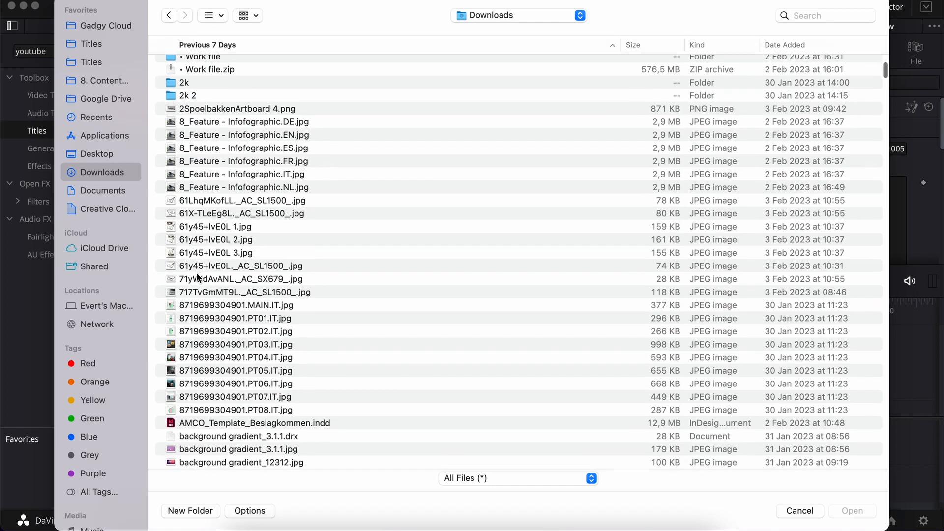
scroll(198, 277, "down", 5)
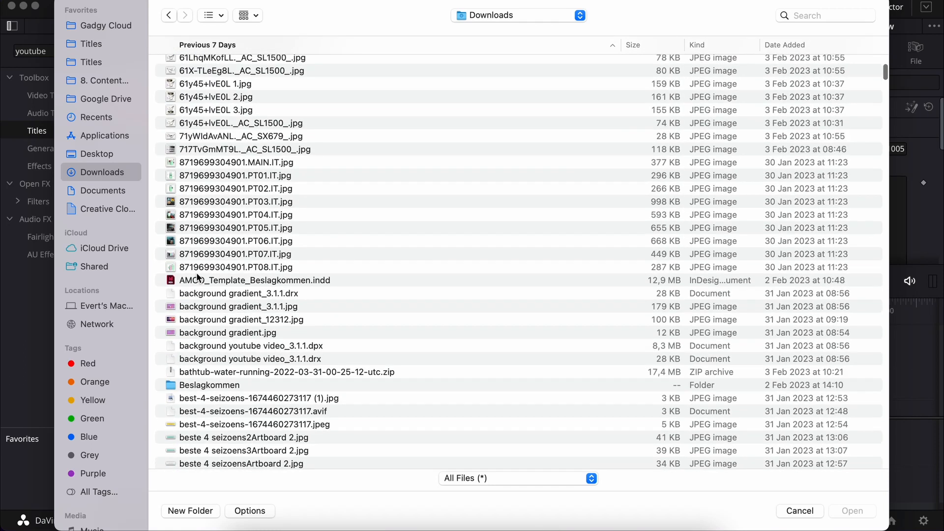
double_click(227, 307)
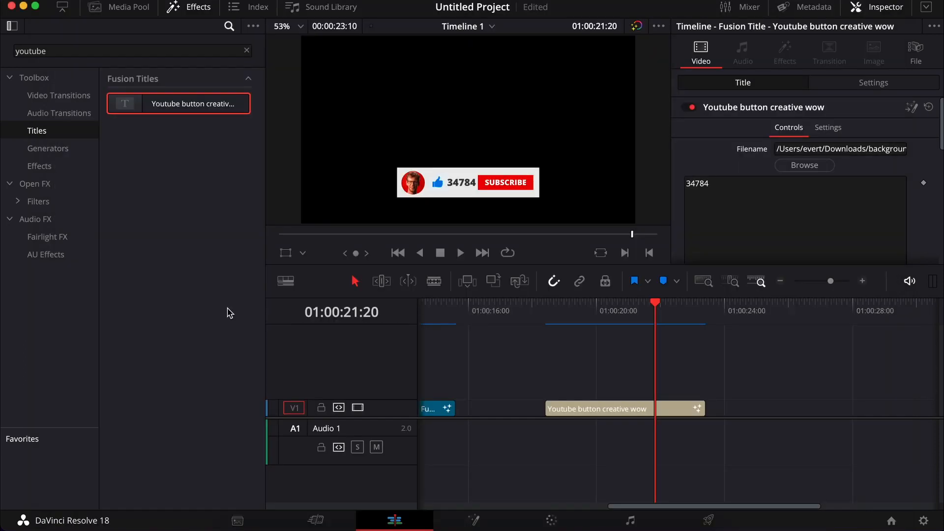
With the playhead at 01:00:20:20, set the replaced picture's Center Y to 0.128287 and its Size to 0.425.
left_click_drag(598, 315, 622, 332)
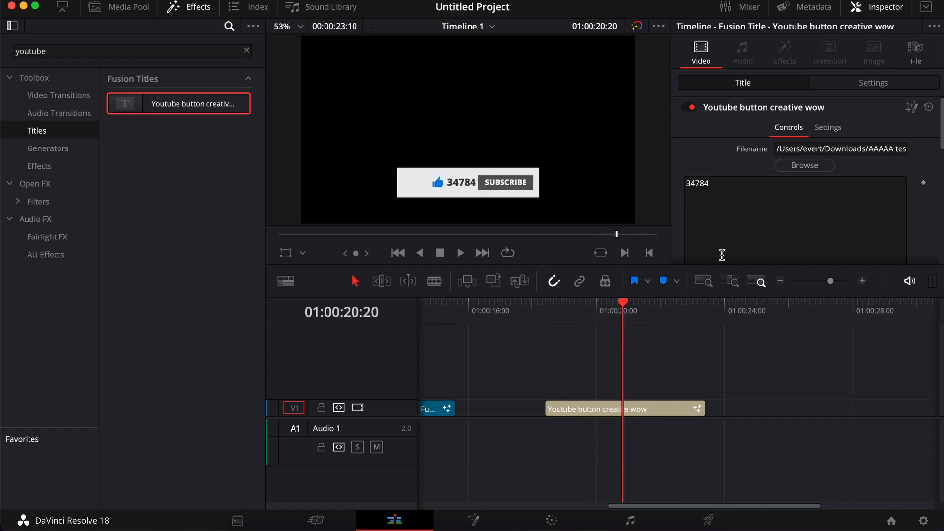
scroll(816, 174, "down", 5)
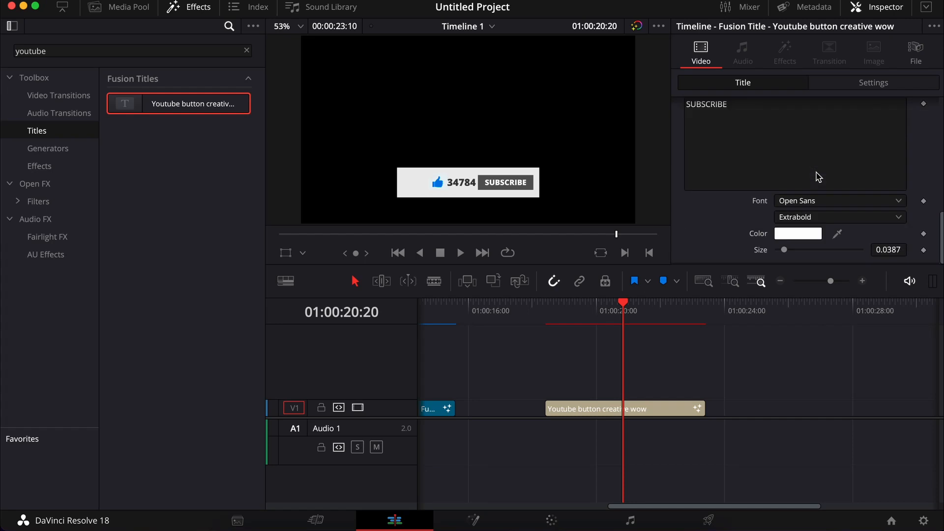
scroll(813, 250, "down", 10)
scroll(773, 219, "up", 4)
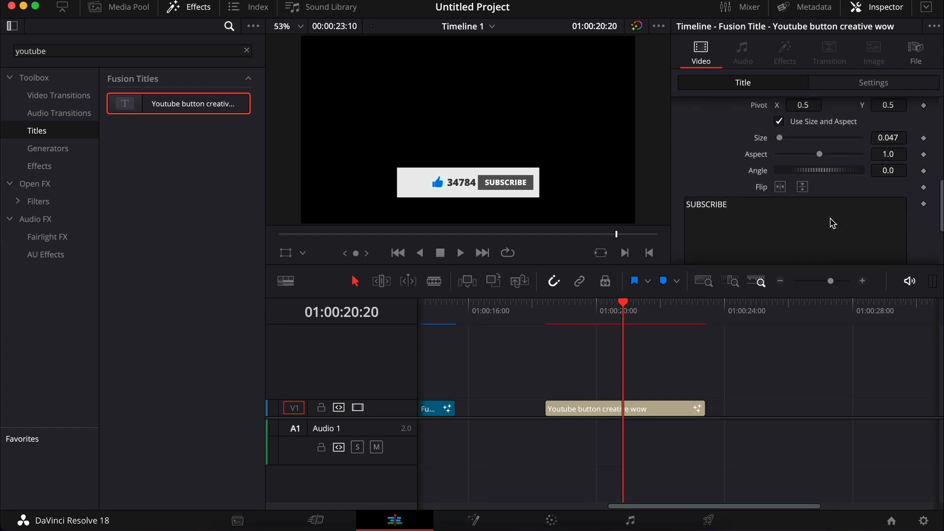
left_click_drag(780, 194, 814, 194)
mouse_move(889, 144)
left_mouse_down()
mouse_move(922, 160)
mouse_move(915, 144)
mouse_move(900, 144)
left_mouse_up()
left_click_drag(895, 194, 880, 194)
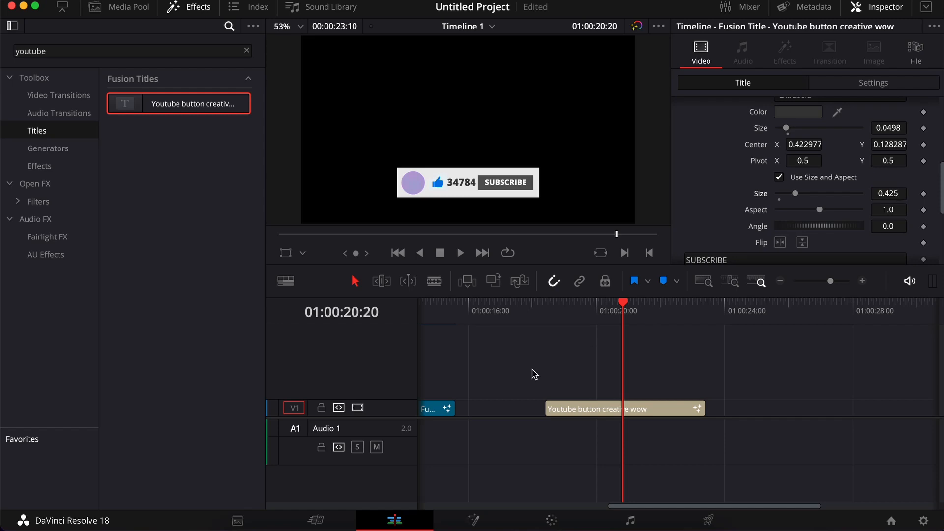
Play back the customised title from its start and view the original Fusion composition at 01:00:12:11 for comparison.
left_click(540, 311)
key("space")
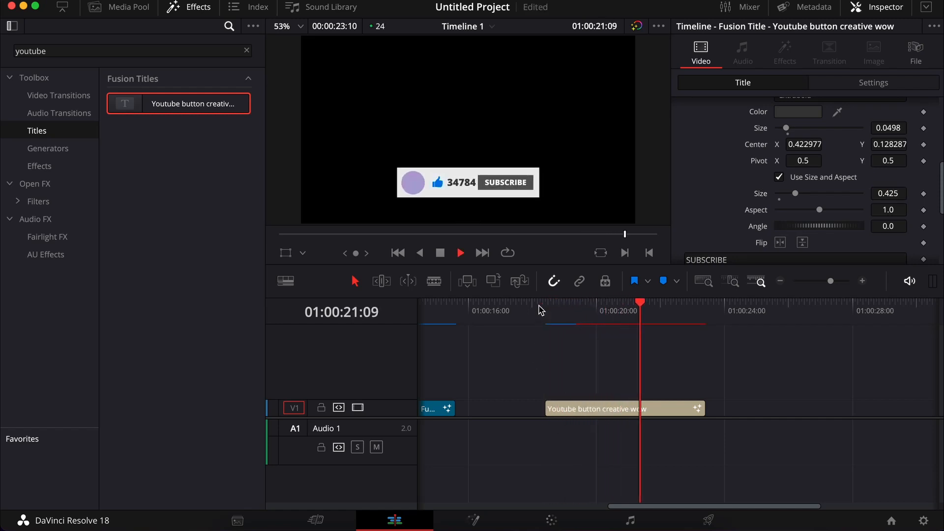
key("space")
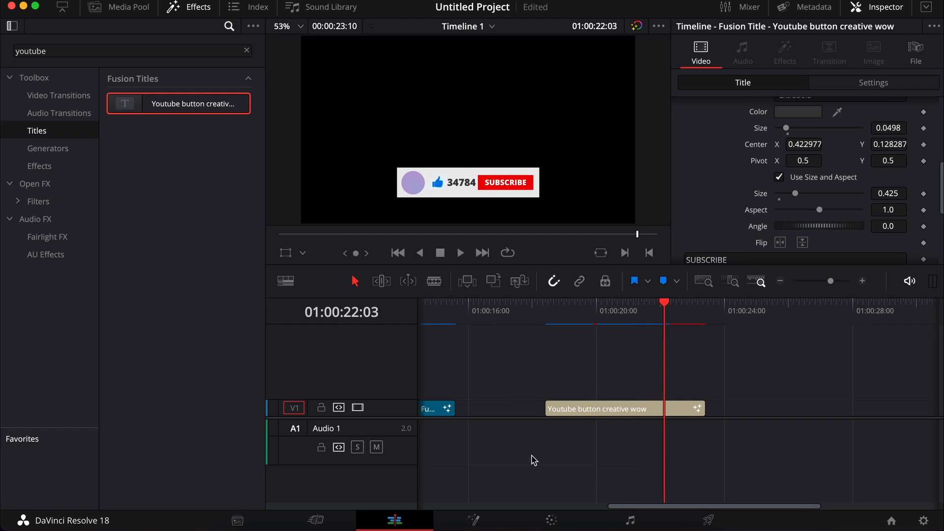
scroll(507, 382, "left", 10)
left_click(725, 312)
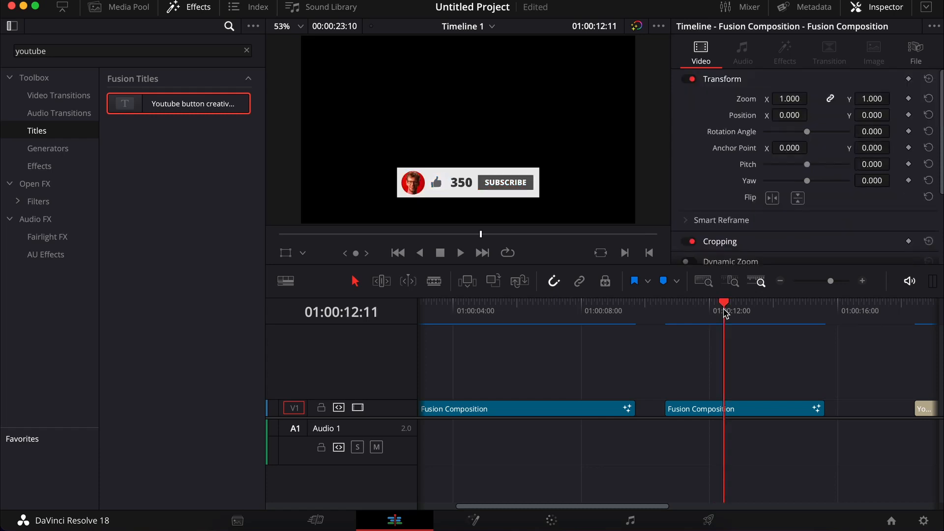
Open the composition at 01:00:12:11 in Fusion and enlarge the viewer area above the node graph.
left_click(497, 519)
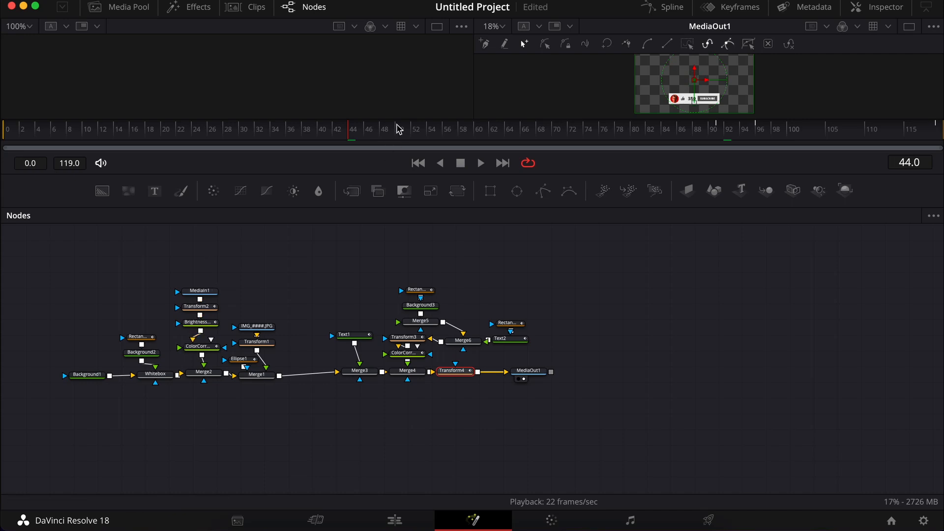
left_click_drag(400, 119, 361, 246)
scroll(316, 418, "down", 3)
scroll(567, 206, "up", 5)
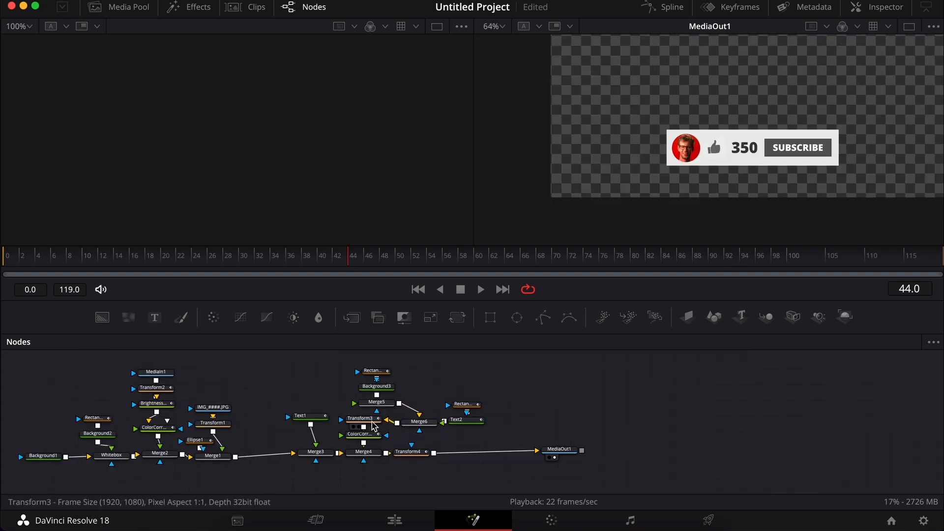
Bring Cursor.png from the Downloads folder in Finder into the composition, merged between Transform4 and MediaOut1, with its node placed above Merge7.
key("super+Tab")
key("super+Tab")
key("super+Tab")
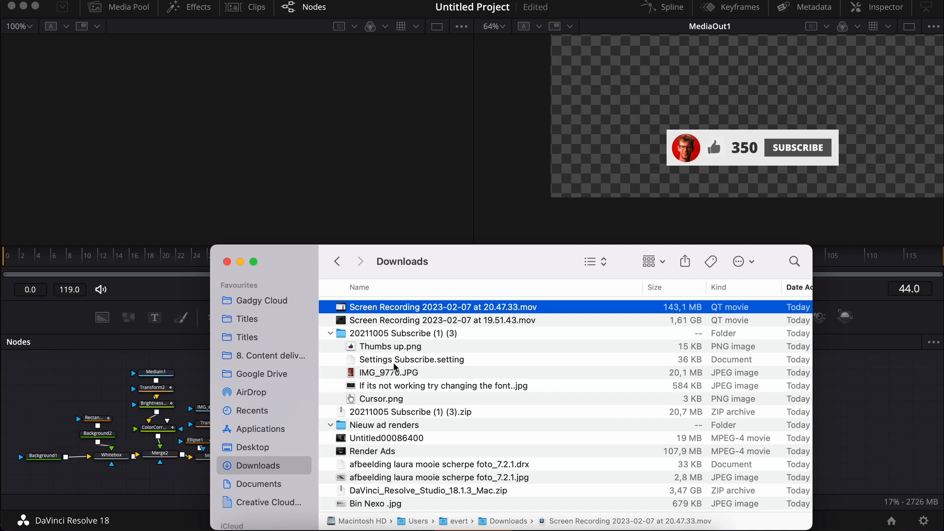
left_click_drag(372, 401, 487, 454)
key("super+Tab")
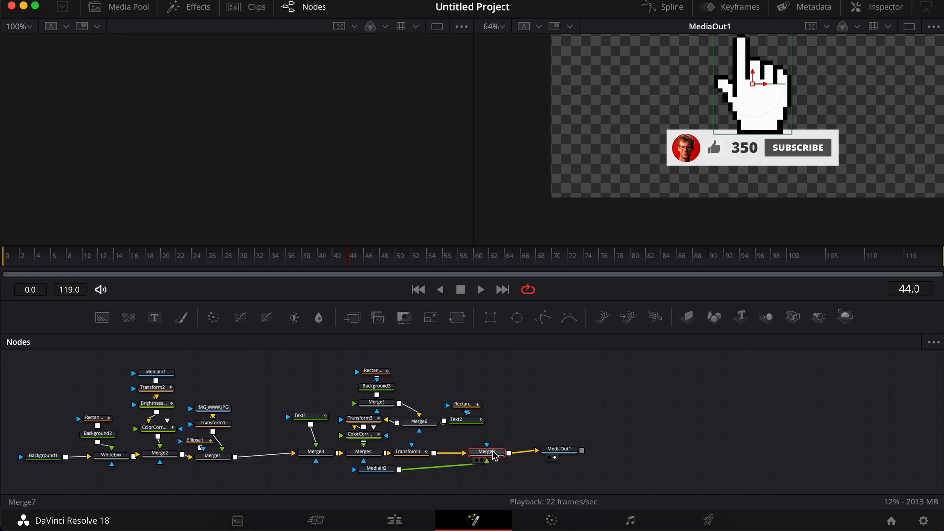
left_click_drag(382, 473, 520, 414)
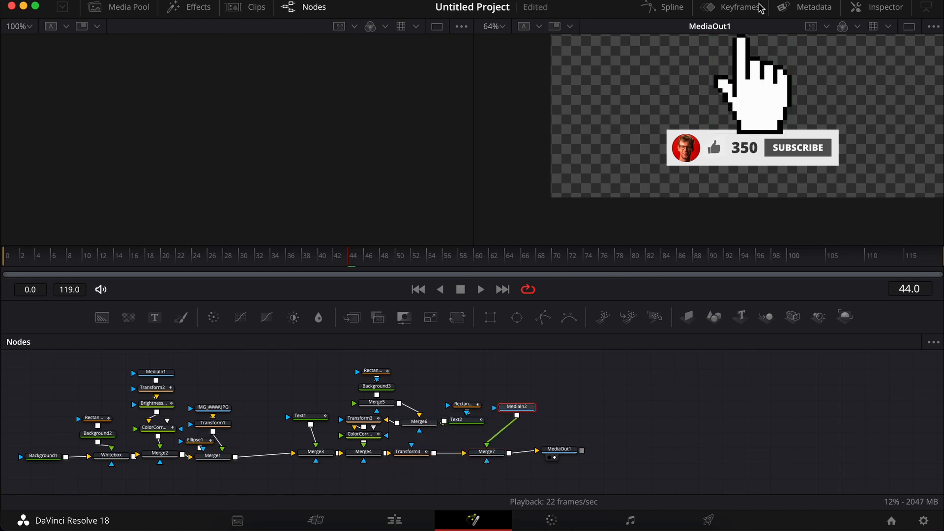
Add a Transform node after the cursor image and set its Size to 0.16 and its Angle to about 32.3.
left_click(873, 8)
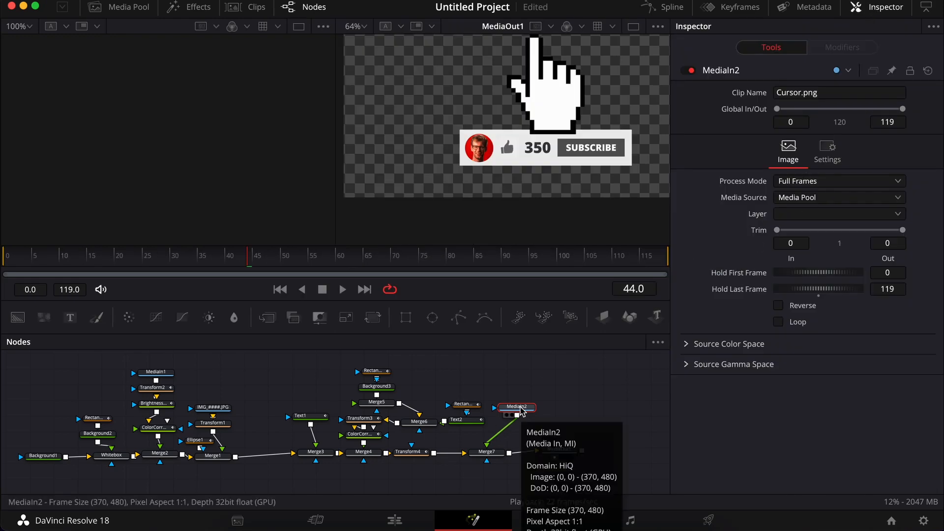
key("shift+space")
type("transf")
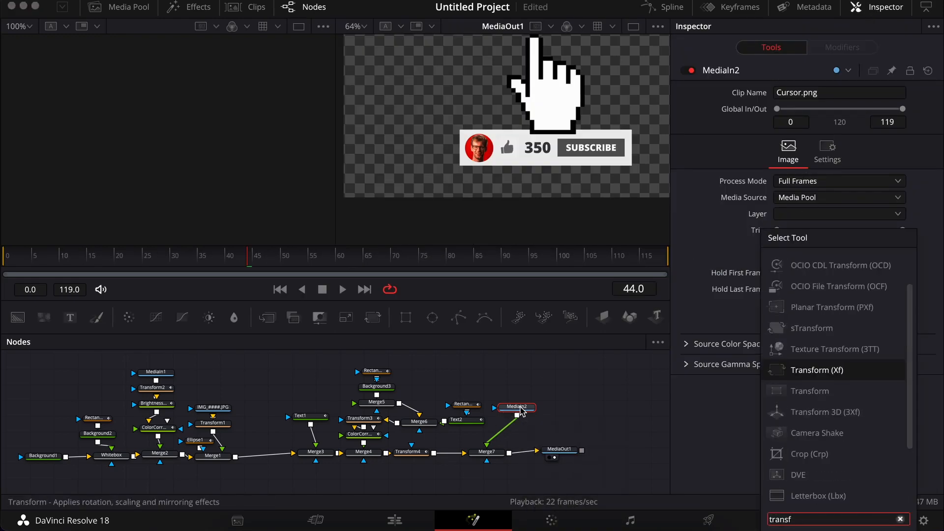
key("Return")
left_click_drag(818, 191, 784, 189)
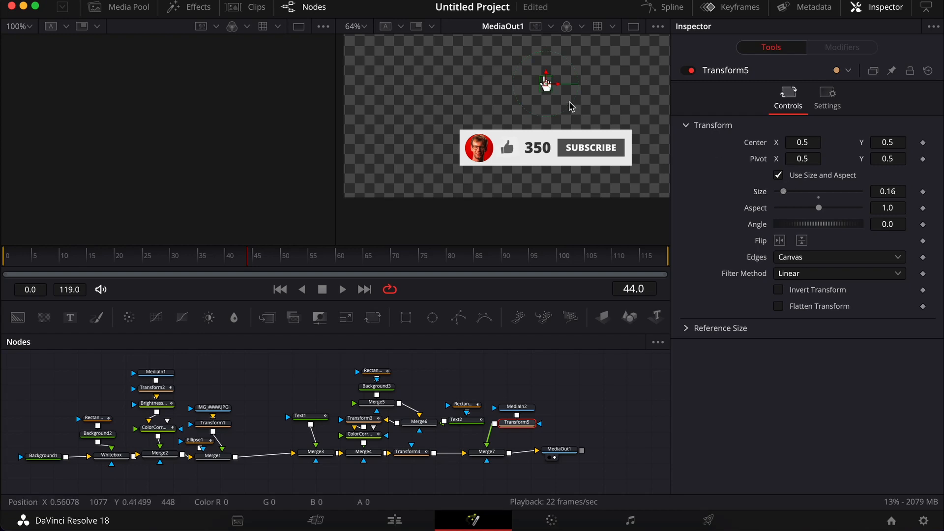
left_click_drag(578, 84, 589, 80)
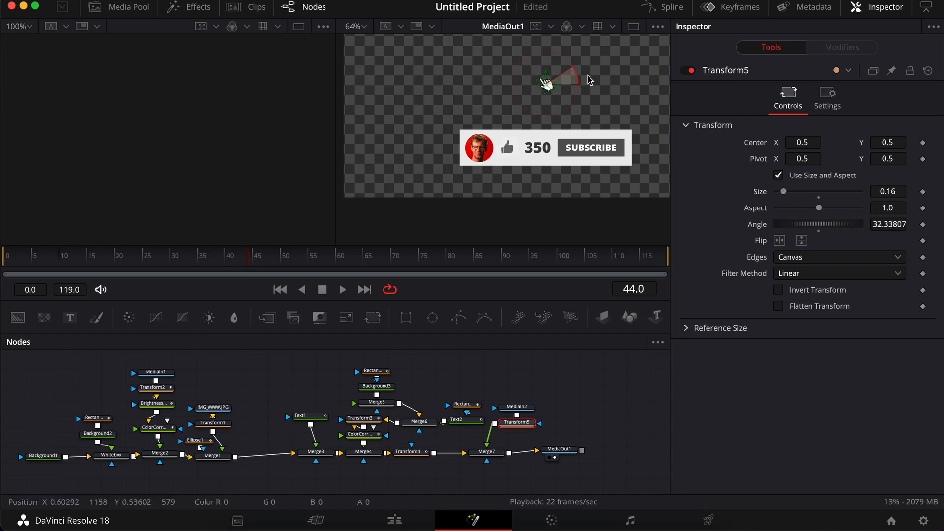
At frame 46, place the cursor below the frame at Center X 0.558872, Y -0.78386 and keyframe its Center.
left_click_drag(95, 265, 258, 265)
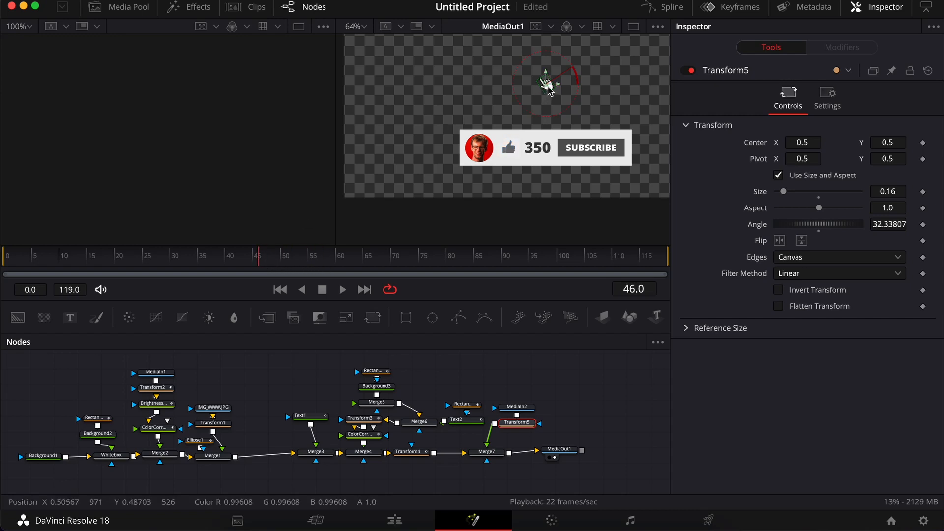
left_click_drag(547, 81, 552, 212)
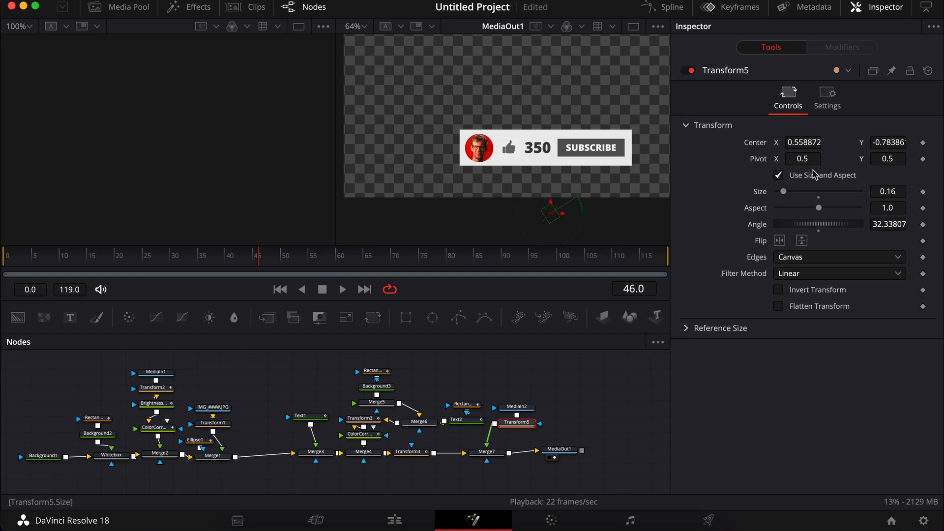
left_click(923, 143)
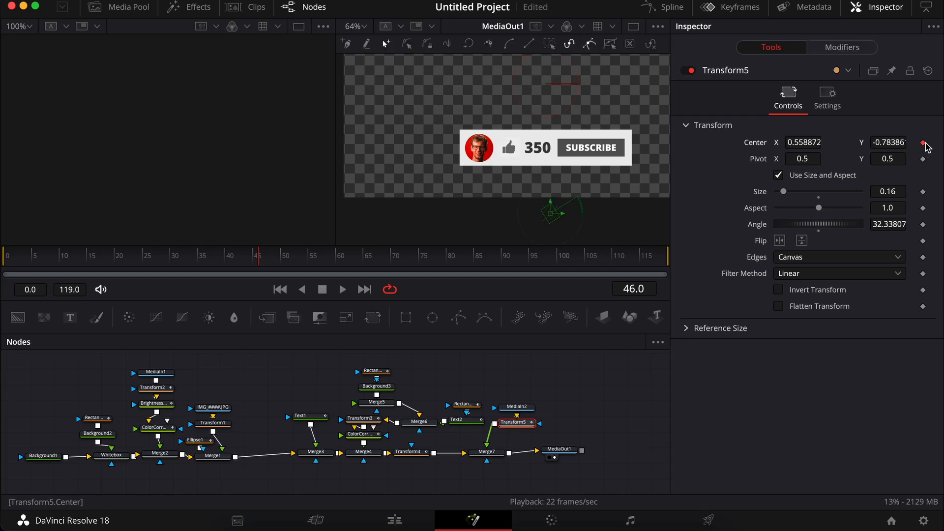
At frame 53, move the cursor onto the thumbs-up icon at Center X 0.104713, Y -0.20028 and preview the motion.
left_click_drag(277, 260, 305, 261)
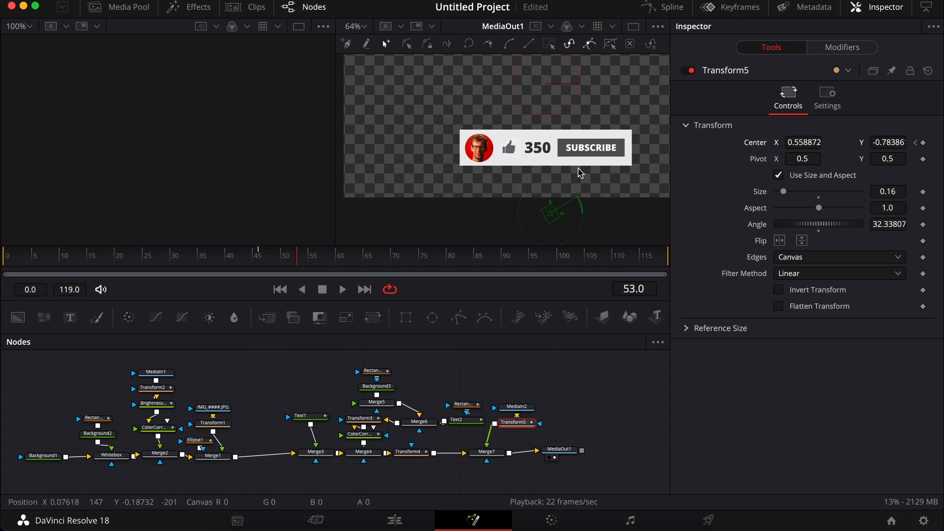
left_click_drag(550, 214, 516, 157)
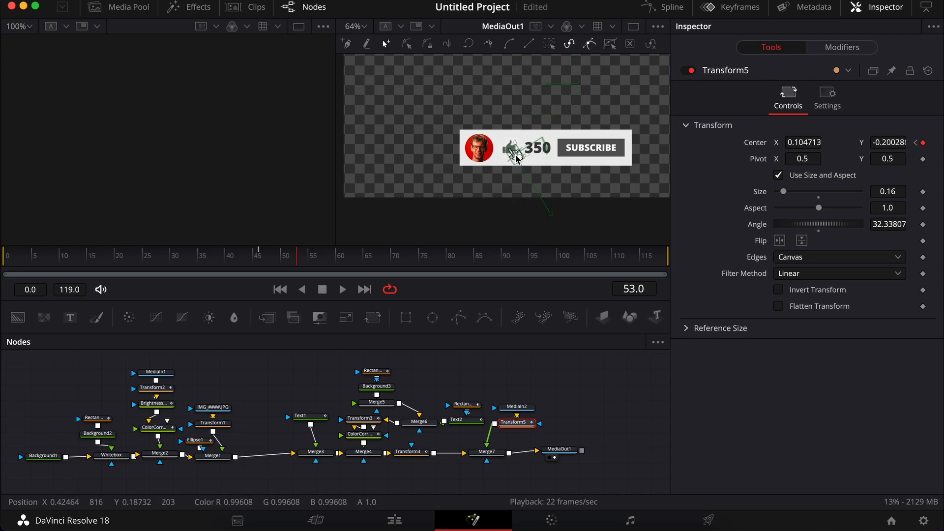
left_click(255, 252)
key("space")
key("space")
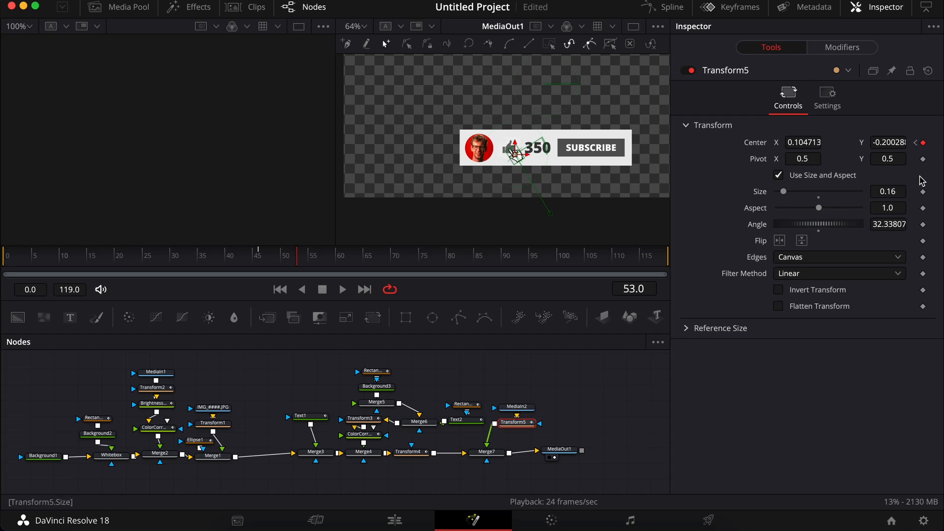
Keyframe the cursor's click by setting Transform5's Size to 0.16 at frame 53, 0.122 at frame 54 and 0.16 at frame 57.
left_click(923, 192)
left_click_drag(892, 193, 872, 193)
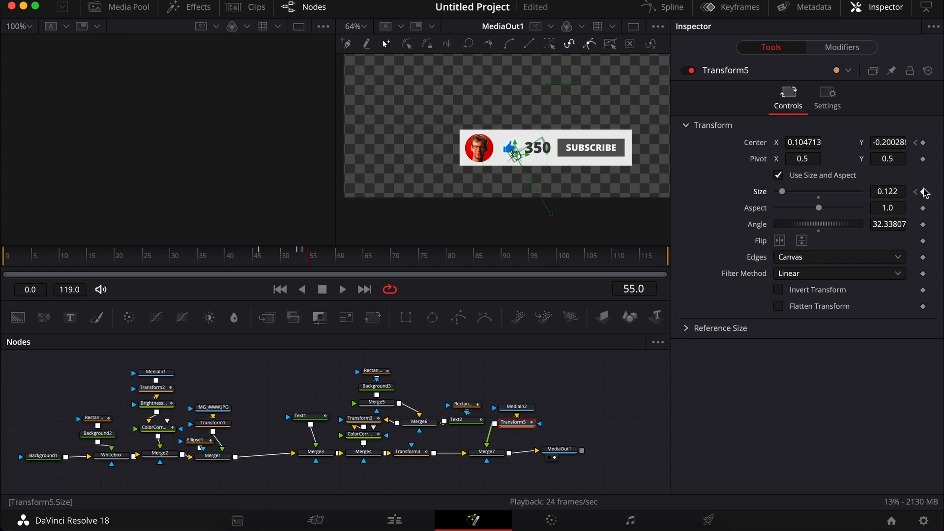
key("Right")
key("Right")
left_click_drag(894, 194, 897, 199)
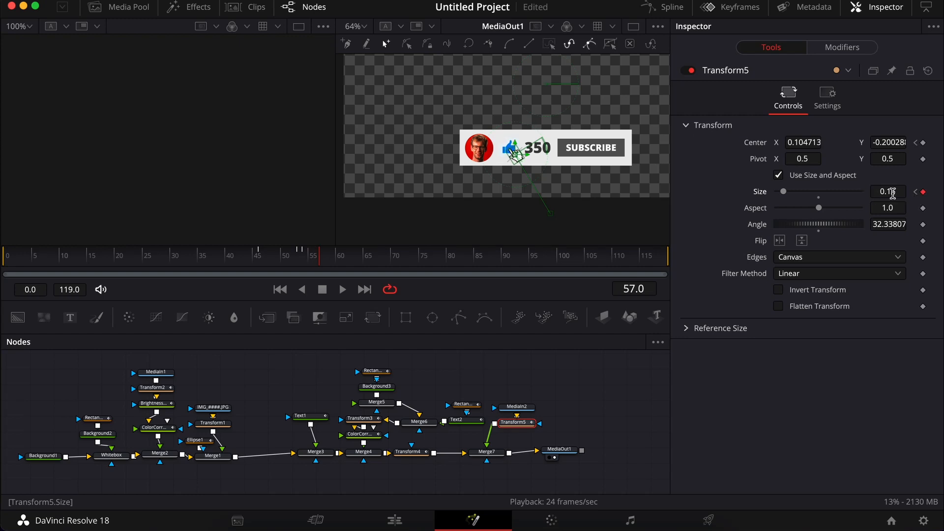
left_click(916, 192)
left_click(930, 192)
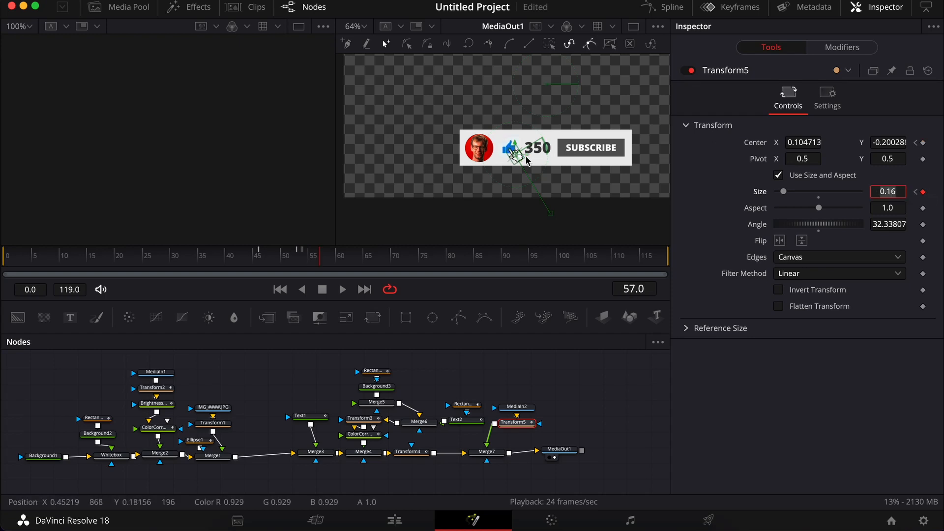
key("BackSpace")
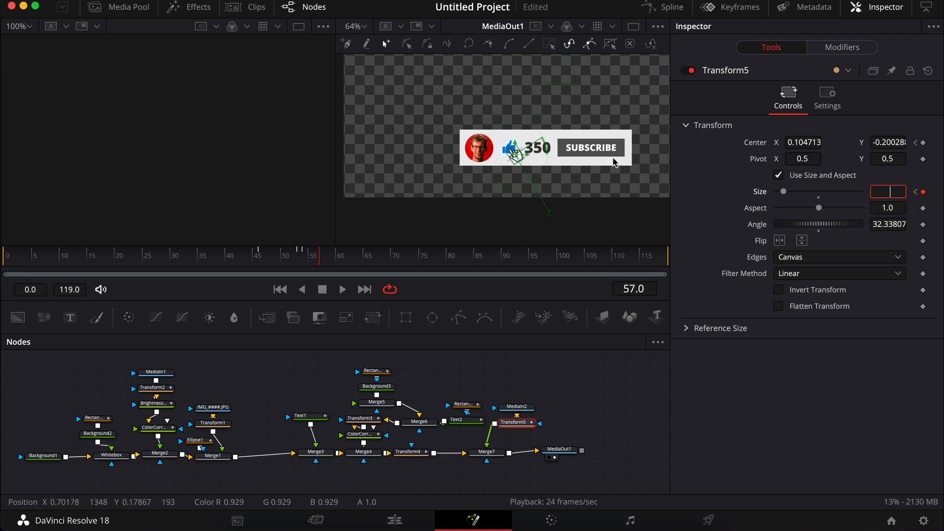
Try to place the cursor on the subscribe button at frame 57 with Center X 1.097135 and preview the motion.
left_click(525, 155)
left_click_drag(525, 158, 593, 156)
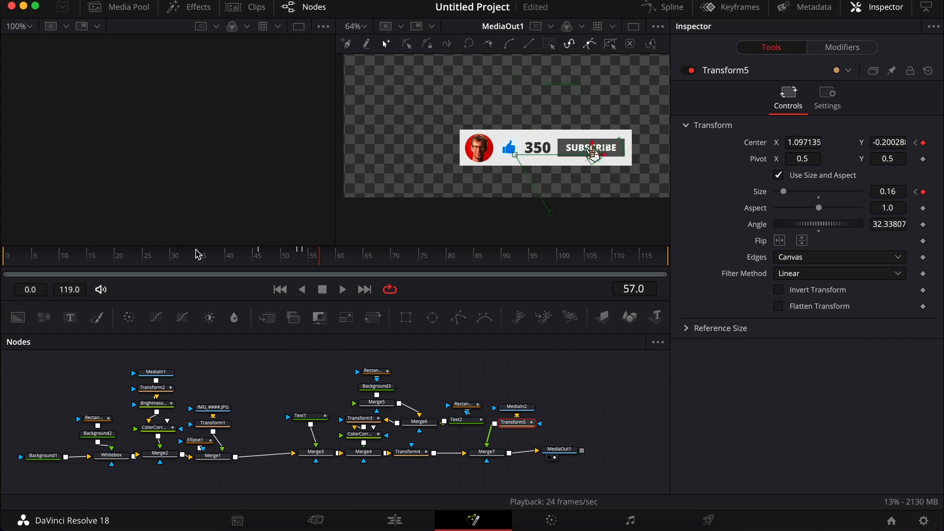
left_click(251, 255)
key("space")
key("space")
left_click(312, 260)
left_click(307, 261)
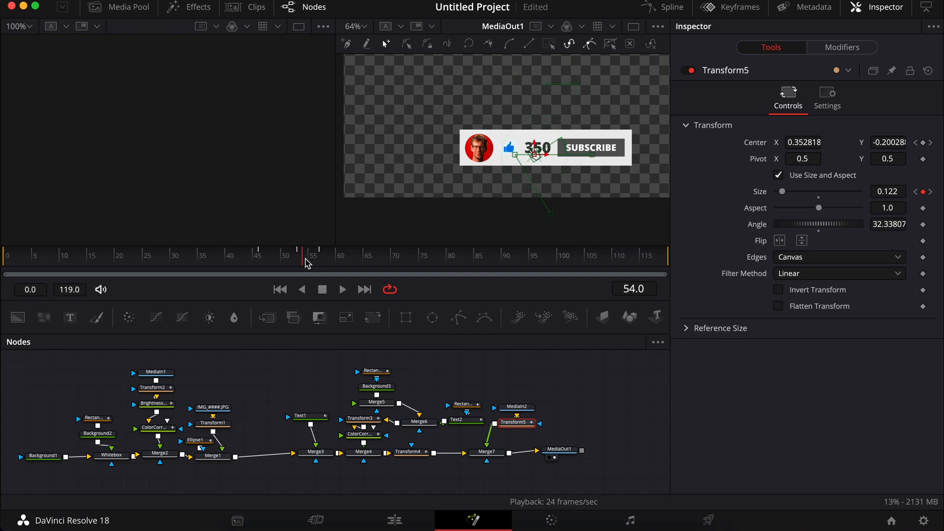
Play back the cursor's approach and click on the thumbs-up icon.
left_click(254, 259)
key("space")
key("space")
left_click(280, 260)
key("space")
key("space")
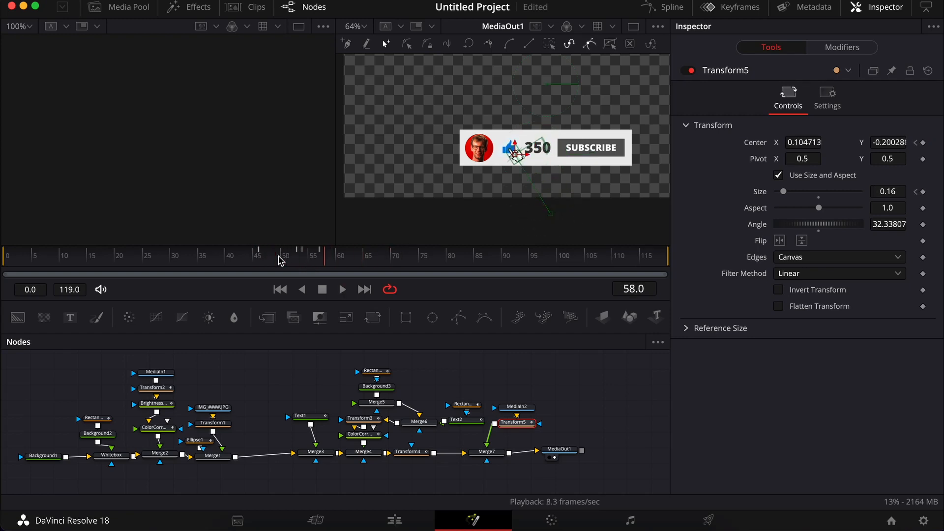
Hold the cursor's Center with a keyframe at frame 61, set Center X to 1.123713 at frame 75, and preview the move.
left_click(343, 259)
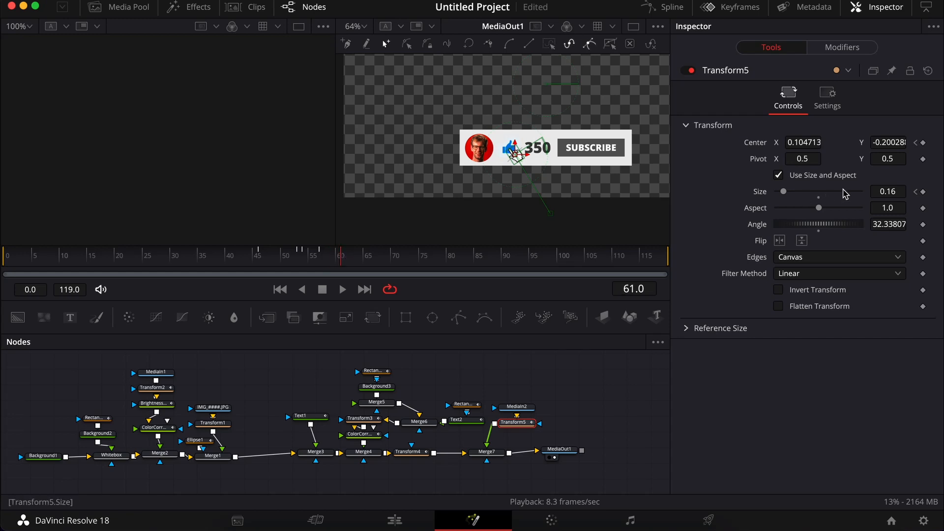
left_click(922, 143)
key("space")
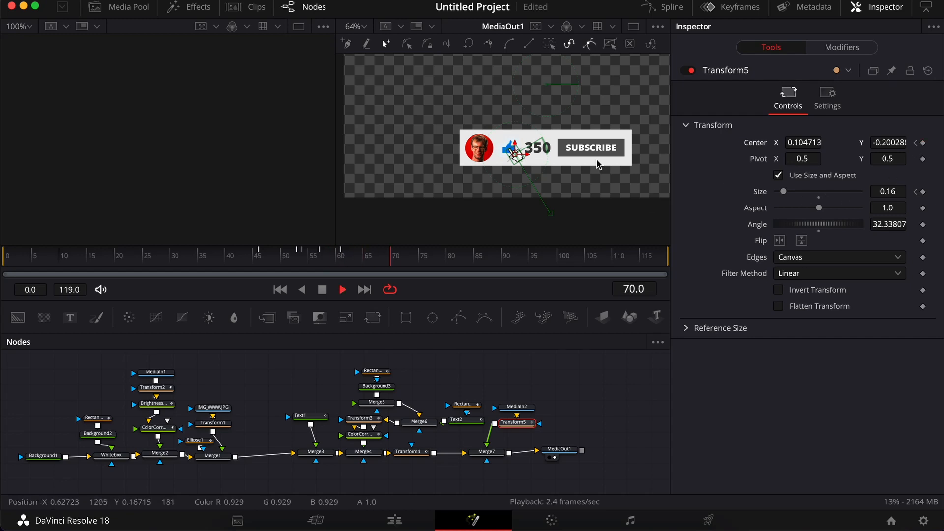
left_click_drag(801, 143, 939, 146)
left_click(238, 261)
key("space")
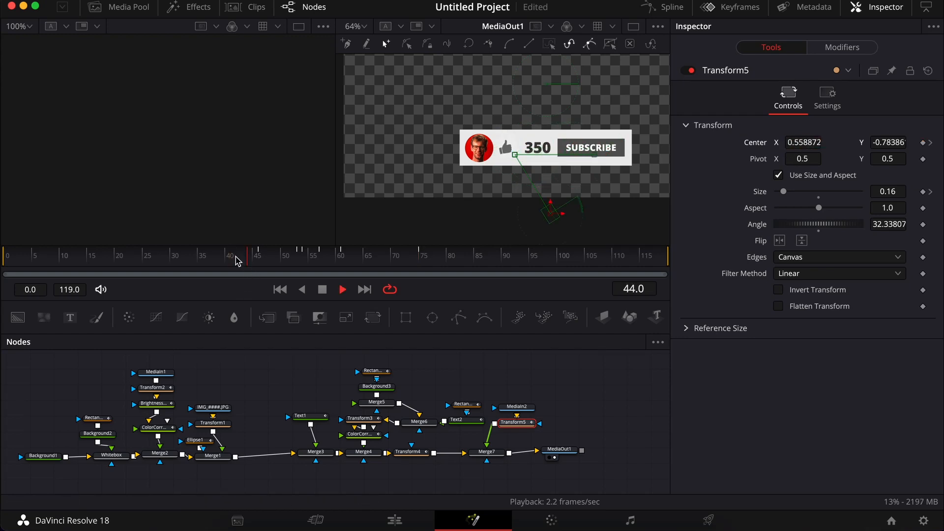
key("space")
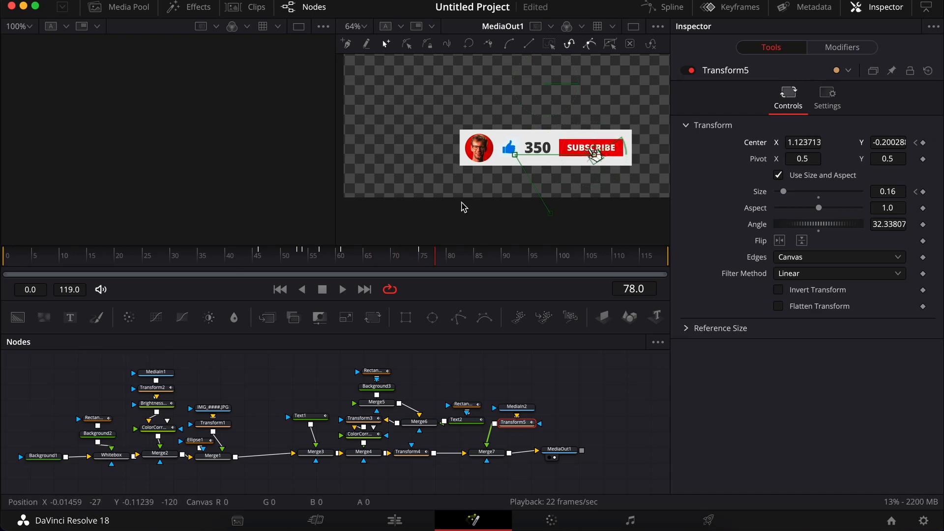
Keyframe the cursor's click on the subscribe button with Size 0.16 at frame 75, 0.121 at frame 76 and 0.16 at frame 79.
key("Left")
key("Left")
key("Left")
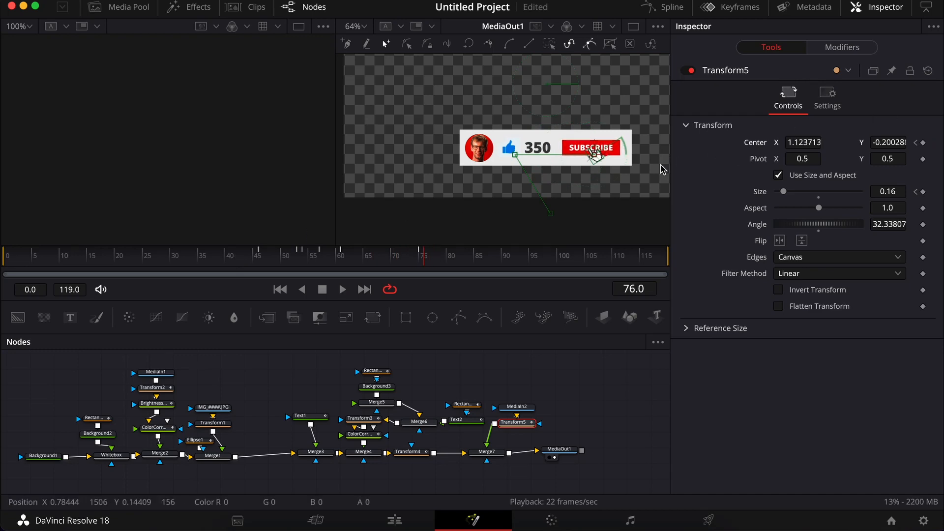
key("Right")
key("Left")
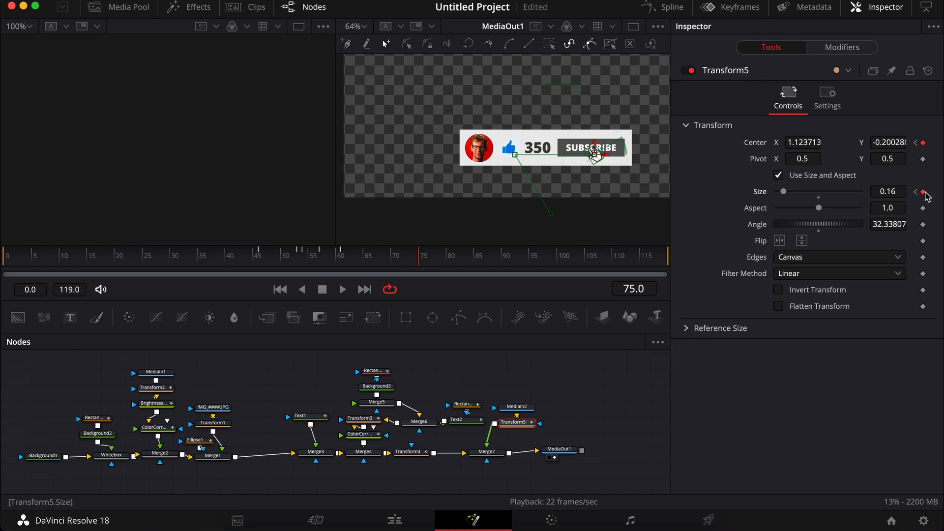
key("Right")
left_click_drag(897, 192, 877, 192)
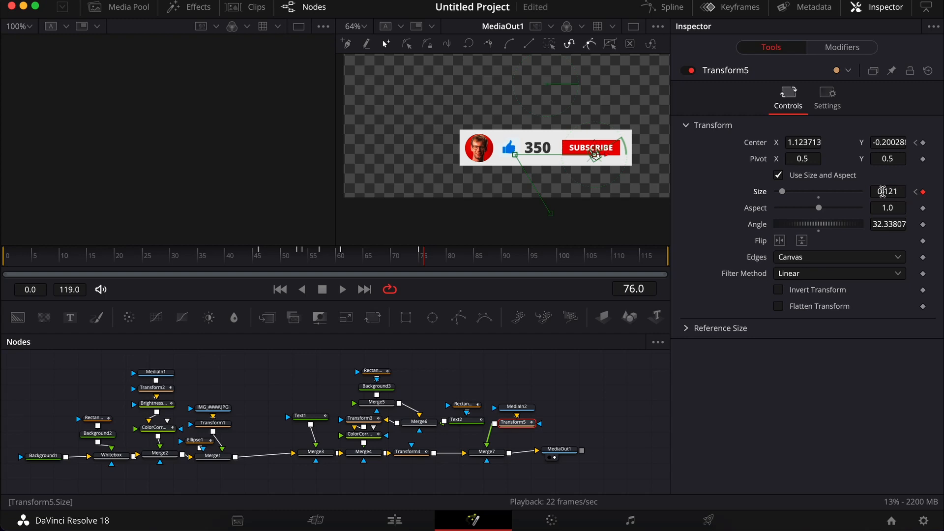
key("Right")
key("Right")
key("Right")
left_click(895, 192)
key("Tab")
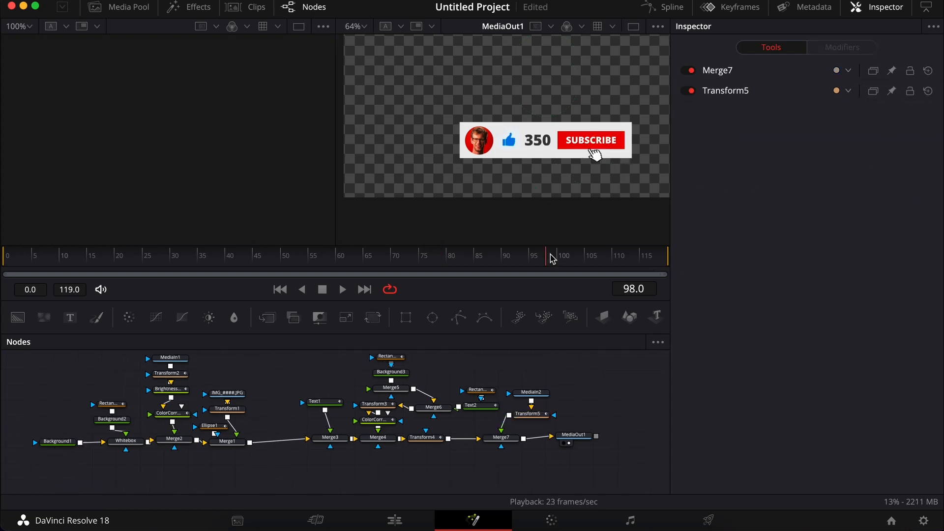
Step through frames 97 to 100 and play back the ending to check the cursor against the banner's exit animation.
left_click_drag(550, 254, 544, 253)
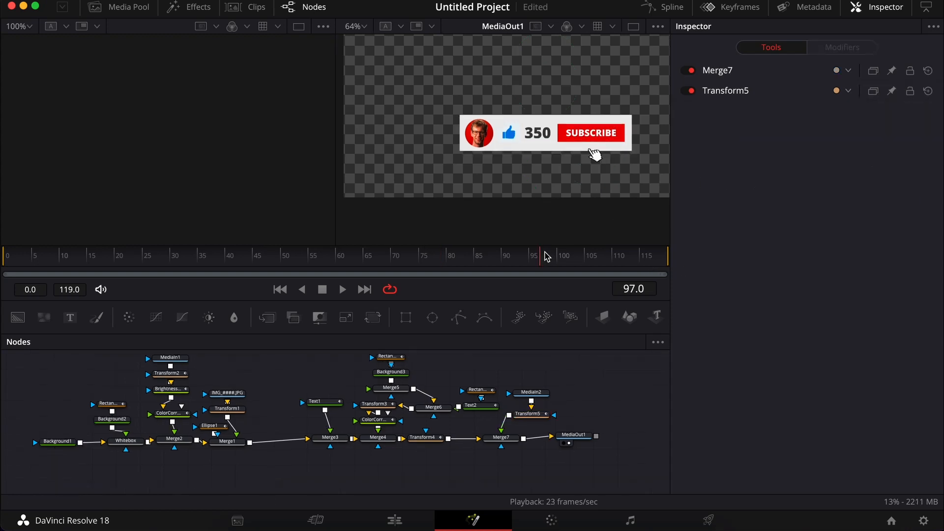
key("Right")
key("Right")
key("Right")
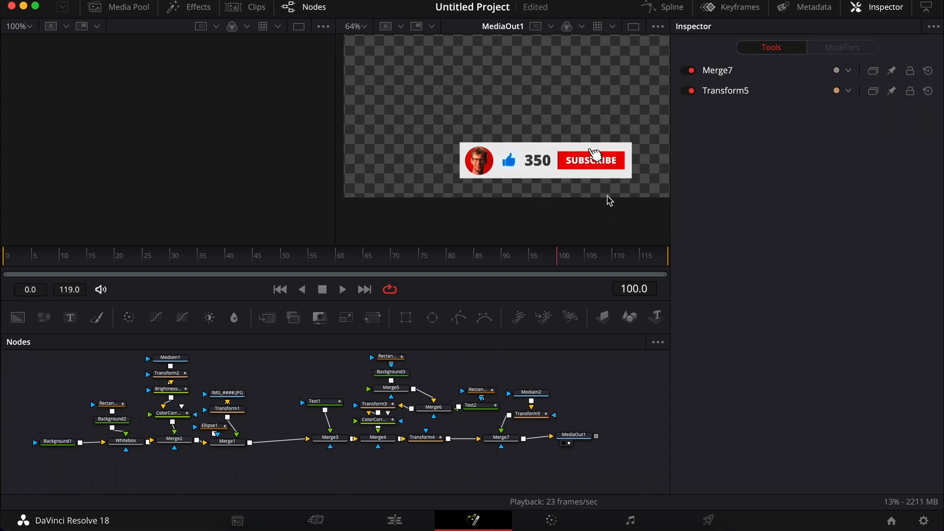
left_click(346, 258)
key("space")
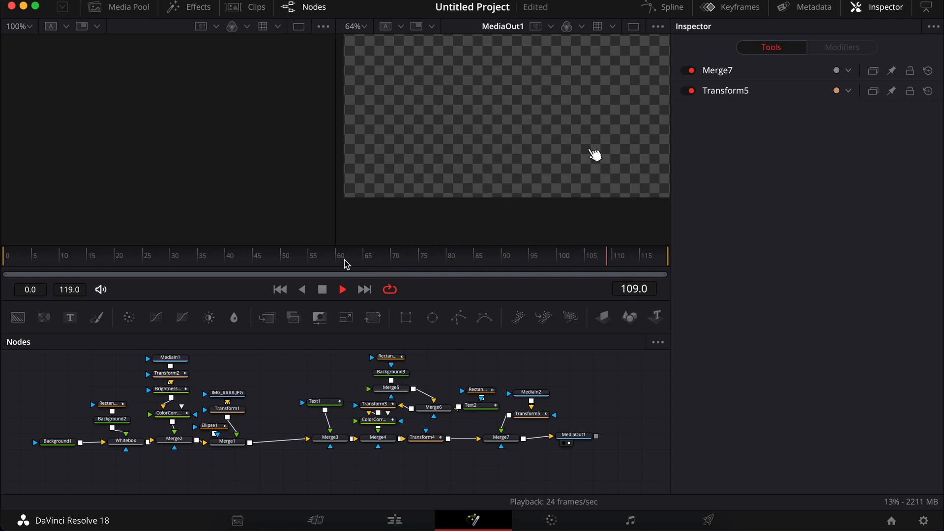
Move Transform4 below Merge7 and disconnect Merge7 from both Transform4 and MediaOut1.
left_click_drag(434, 438, 507, 463)
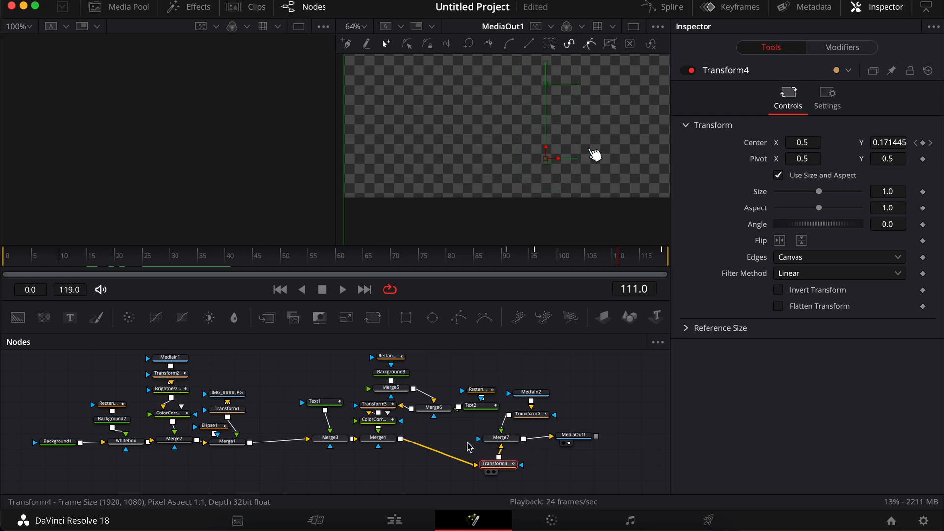
left_click(500, 444)
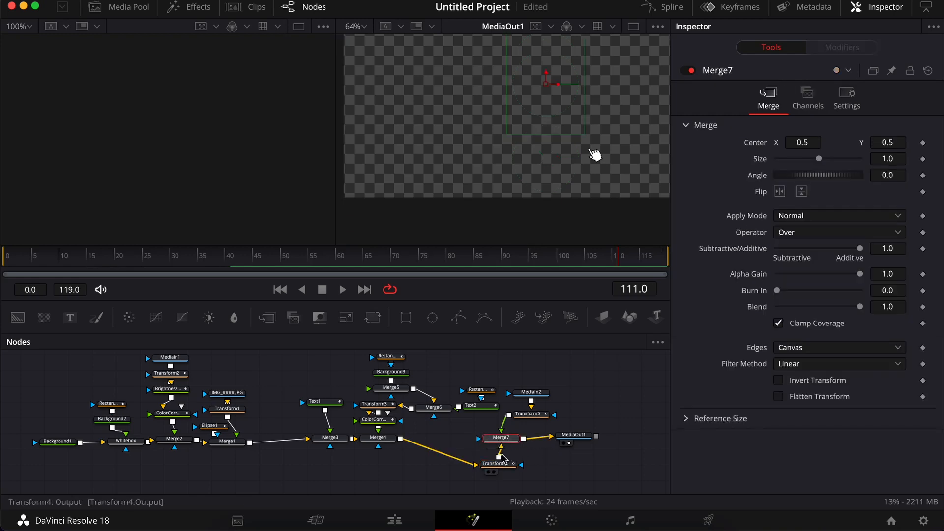
left_click(499, 451)
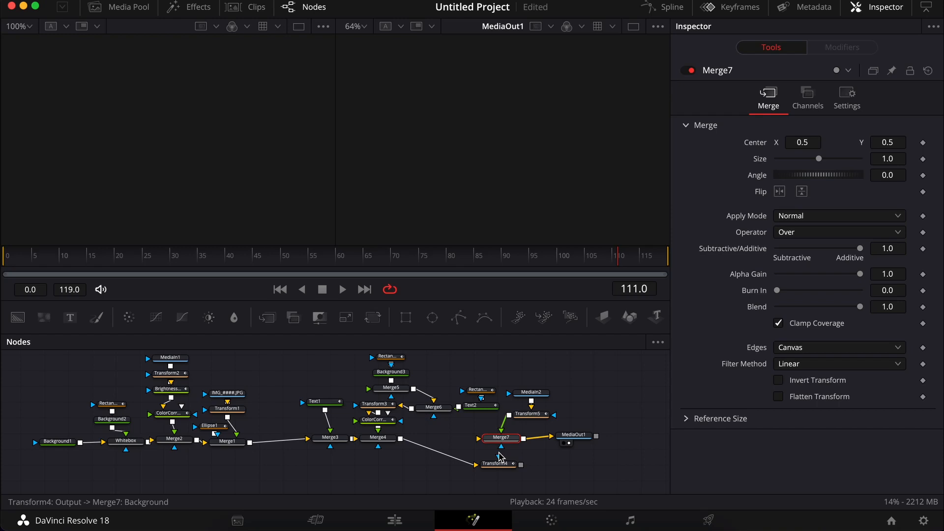
left_click(533, 440)
Move Merge7 below Merge4 with Transform5 and MediaIn2 beneath it, keeping the cursor branch's connections intact.
left_click_drag(510, 444, 435, 462)
left_click_drag(529, 417, 434, 492)
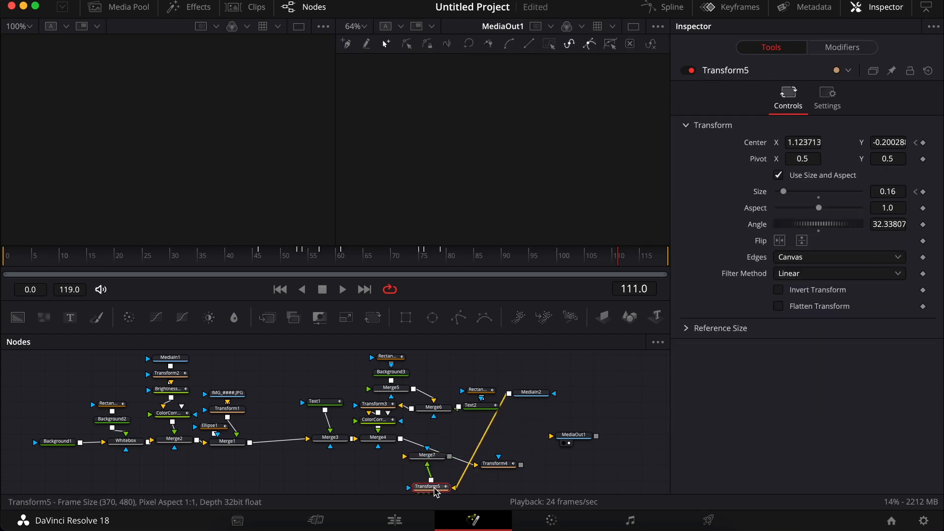
key("ctrl+z")
left_click_drag(539, 417, 424, 487)
left_click_drag(530, 393, 371, 484)
Reconnect Transform4 to MediaOut1, insert Merge7 between Merge4 and Transform4, and play back the banner's exit.
left_click_drag(507, 468, 551, 436)
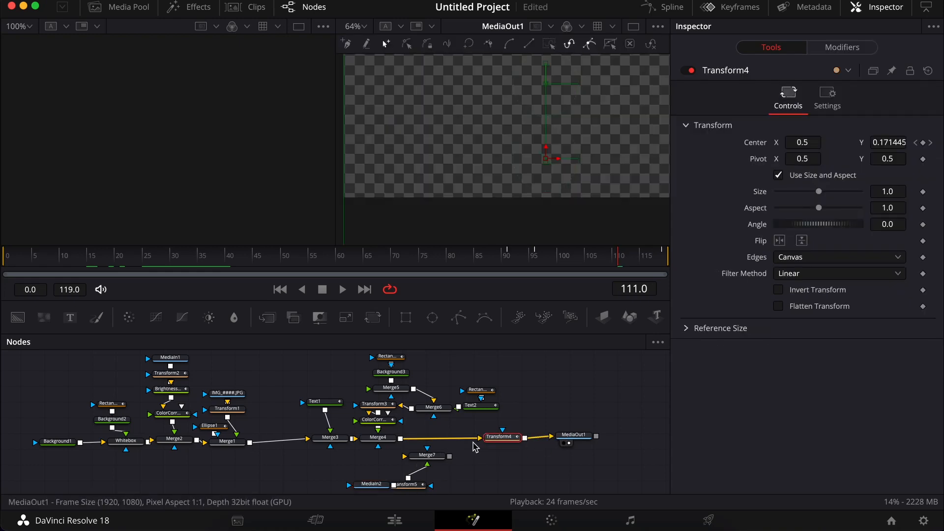
mouse_move(479, 439)
left_mouse_down()
mouse_move(437, 455)
mouse_move(479, 437)
left_mouse_up()
left_click(378, 258)
key("space")
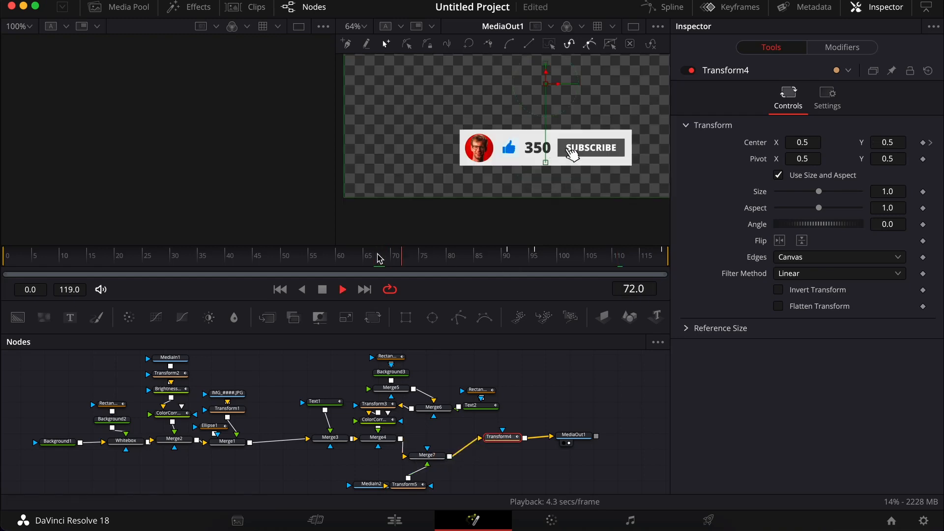
key("space")
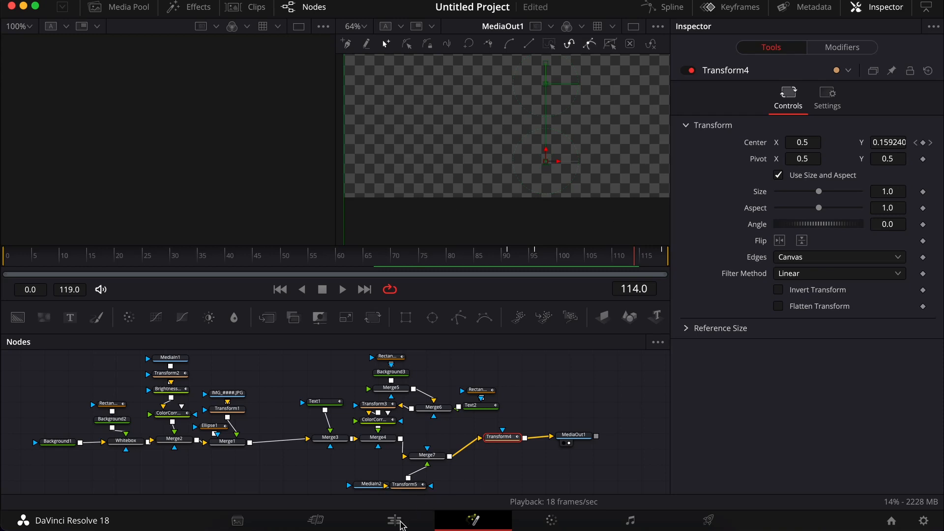